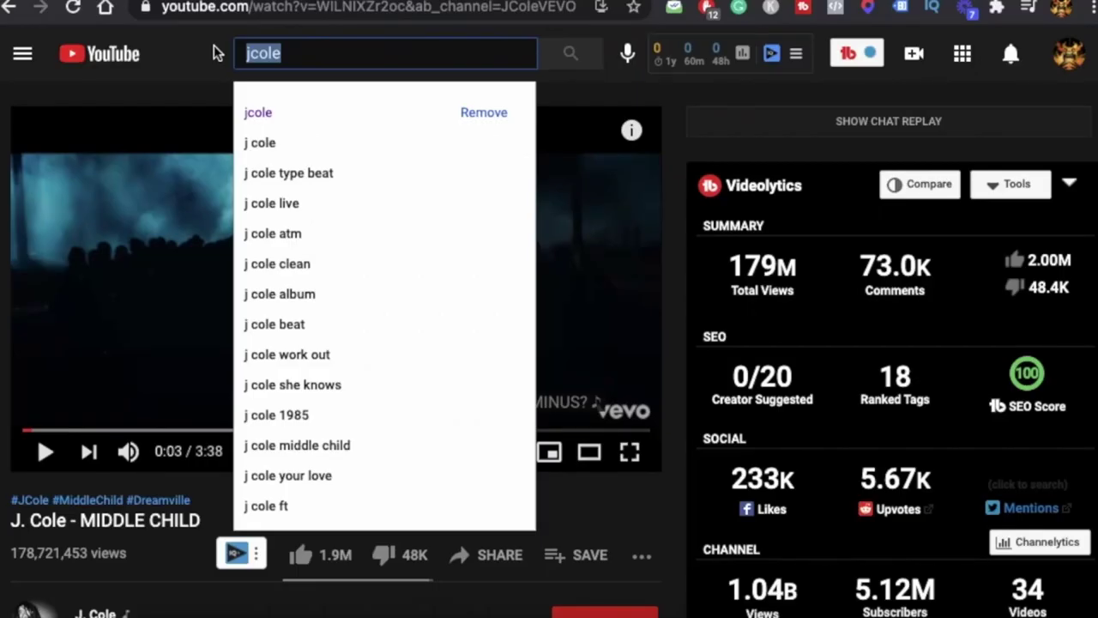
- Search YouTube for "tale of us" and look through the video results and related queries
{"action": "type", "text": "tale of us"}
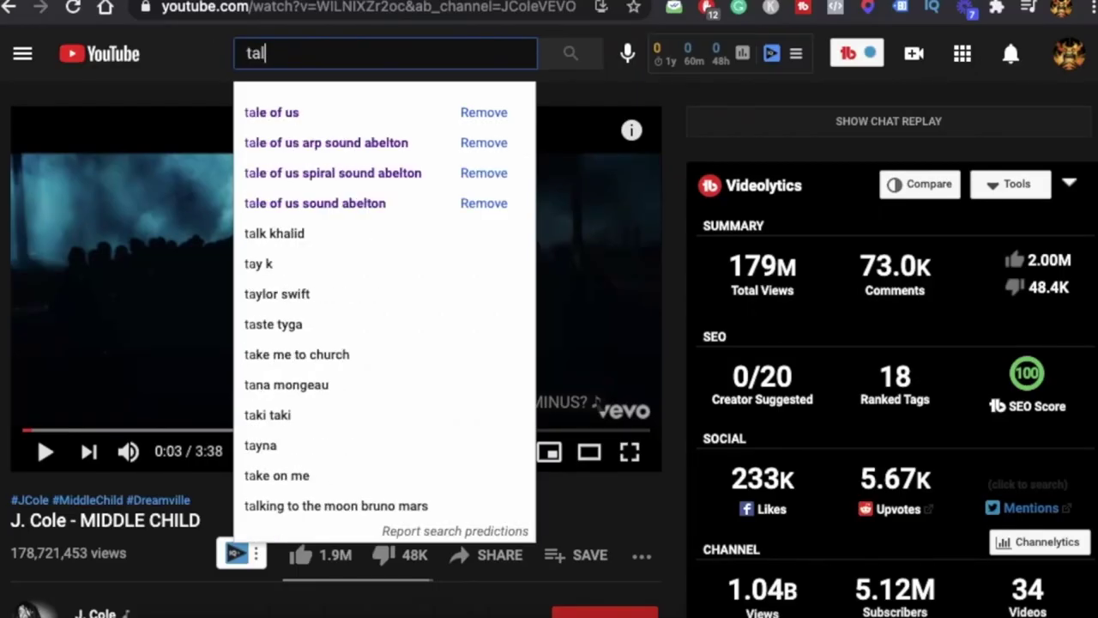
{"action": "key", "text": "Return"}
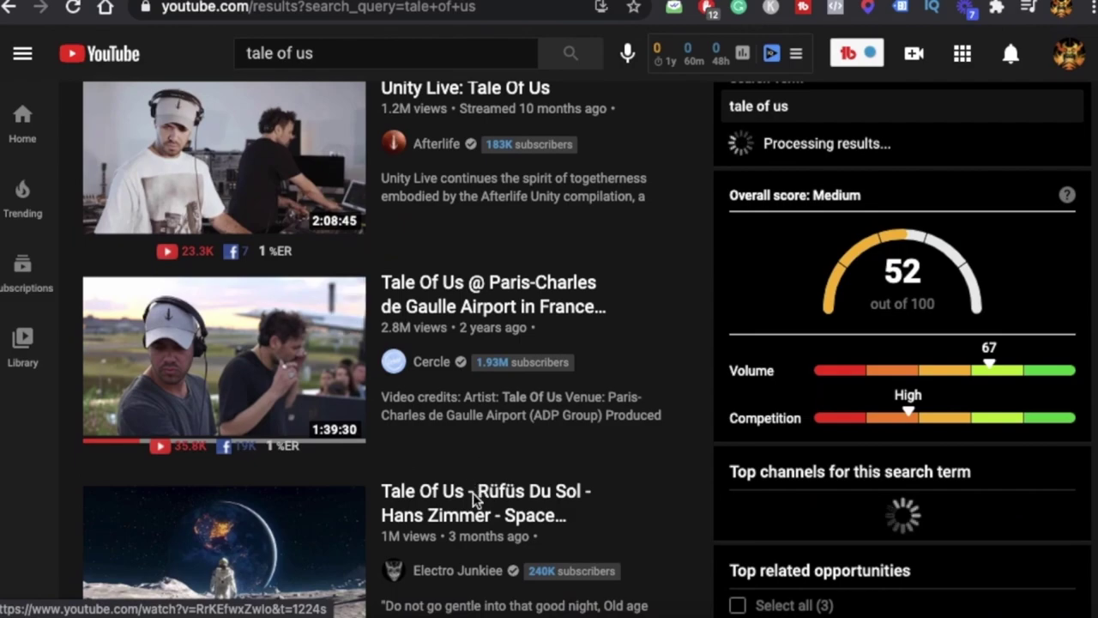
{"action": "scroll", "coordinate": [659, 582], "scroll_direction": "down", "scroll_amount": 10}
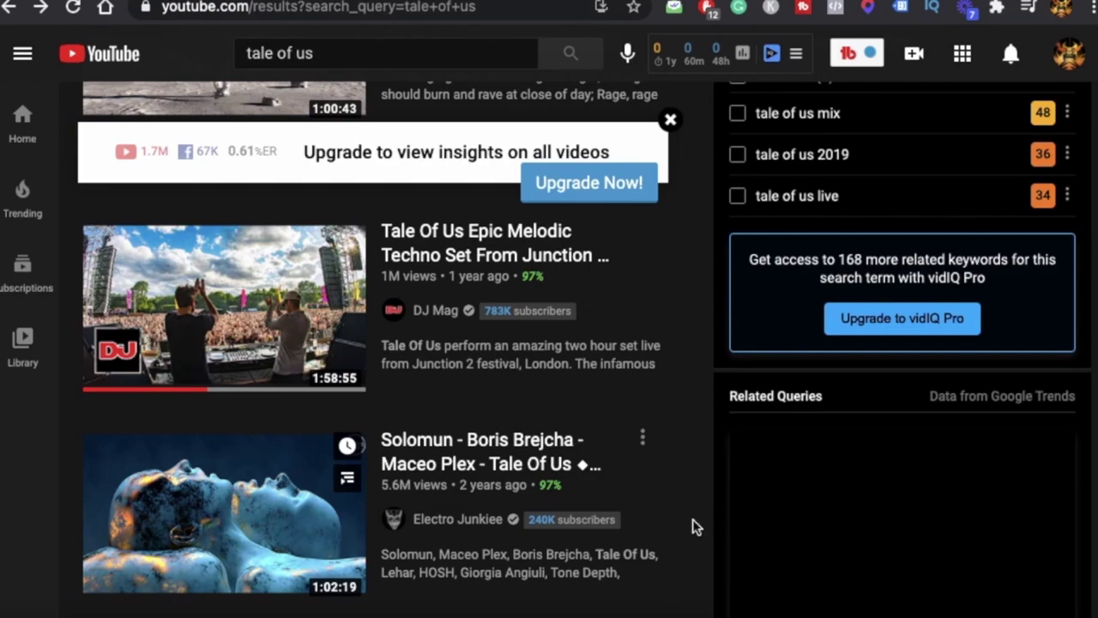
{"action": "scroll", "coordinate": [692, 520], "scroll_direction": "down", "scroll_amount": 2}
{"action": "scroll", "coordinate": [693, 519], "scroll_direction": "down", "scroll_amount": 4}
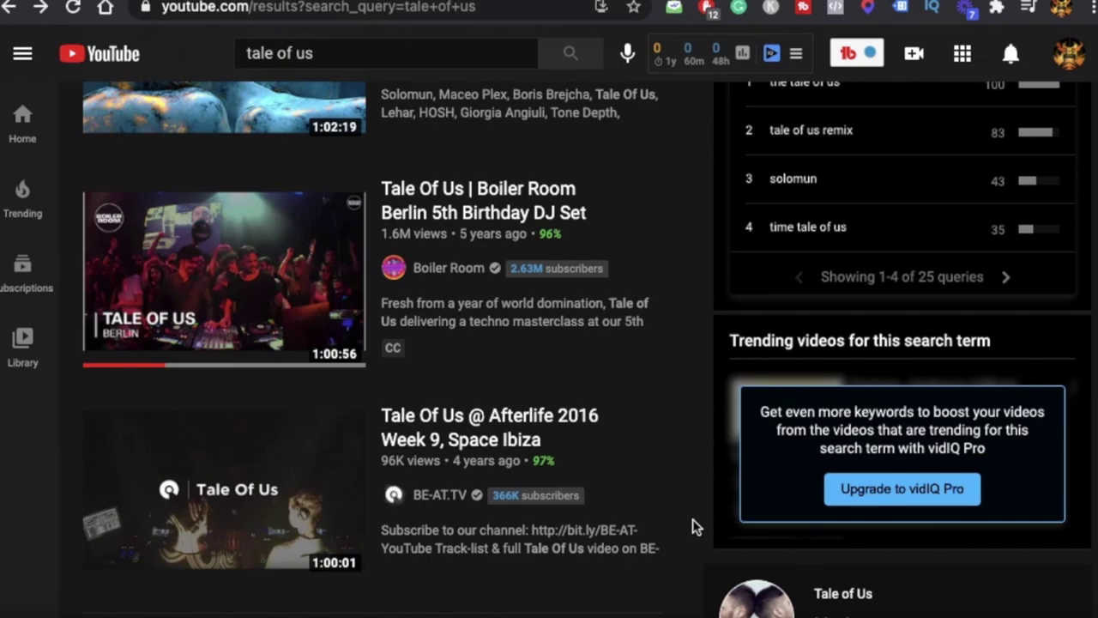
{"action": "scroll", "coordinate": [695, 527], "scroll_direction": "down", "scroll_amount": 1}
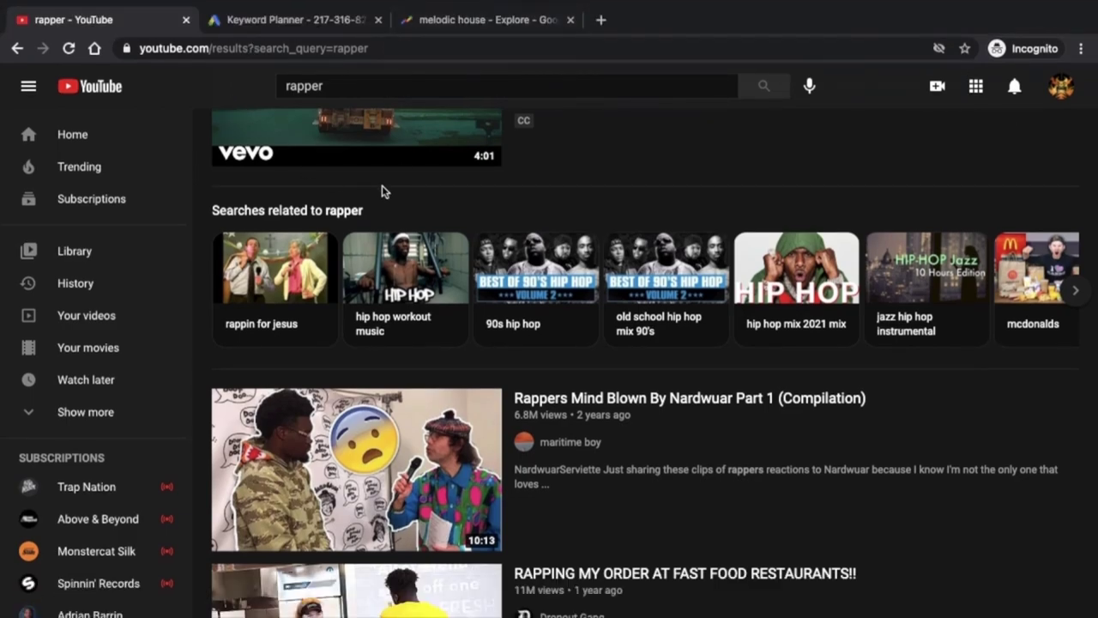
- Look up "google keyword planner" on Google in a new tab, view the Google Ads official site result and close that tab
{"action": "left_click", "coordinate": [289, 24]}
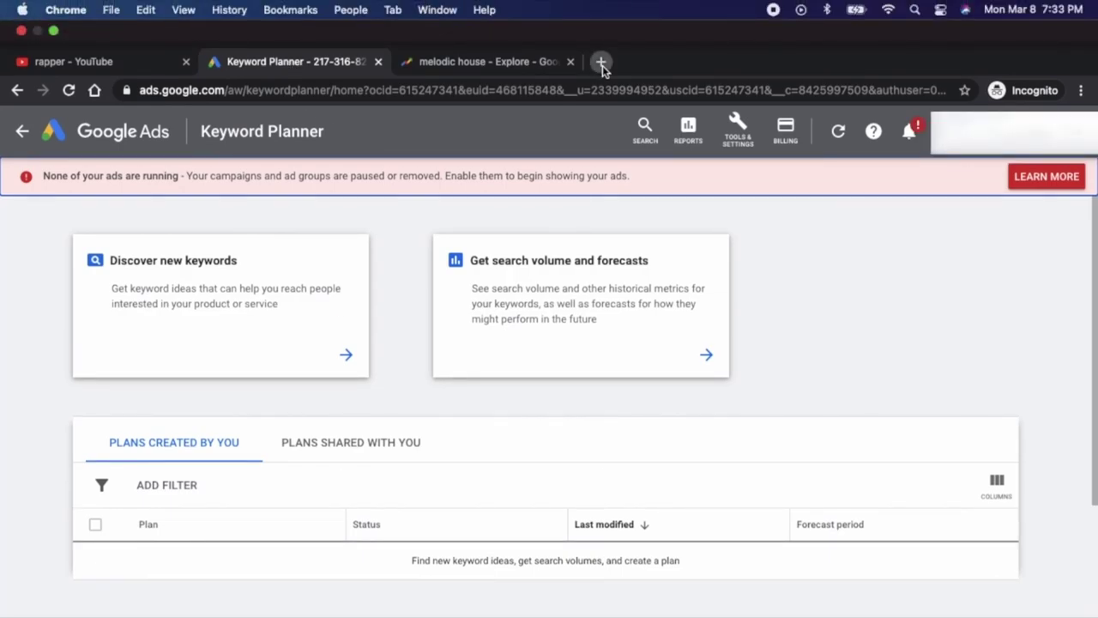
{"action": "left_click", "coordinate": [601, 62]}
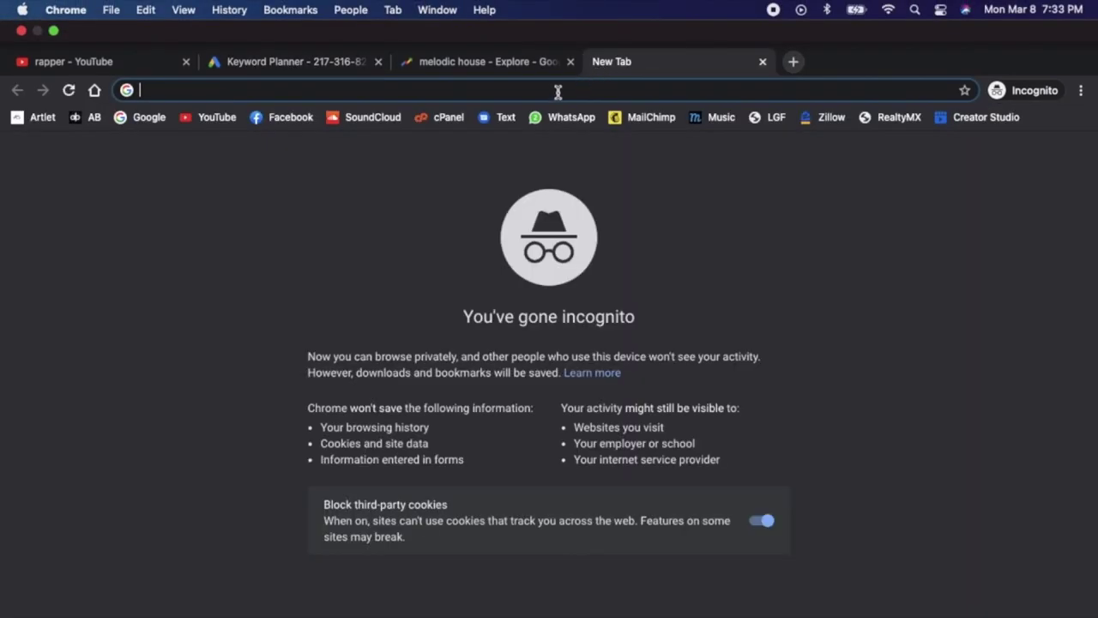
{"action": "type", "text": "google"}
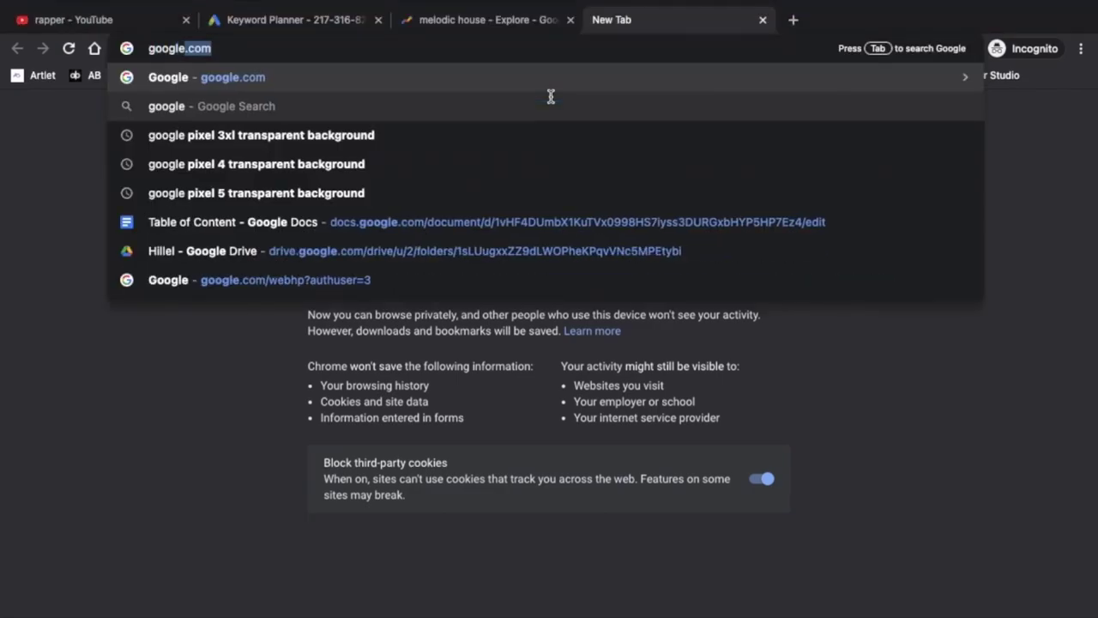
{"action": "type", "text": " keyword planner"}
{"action": "key", "text": "Return"}
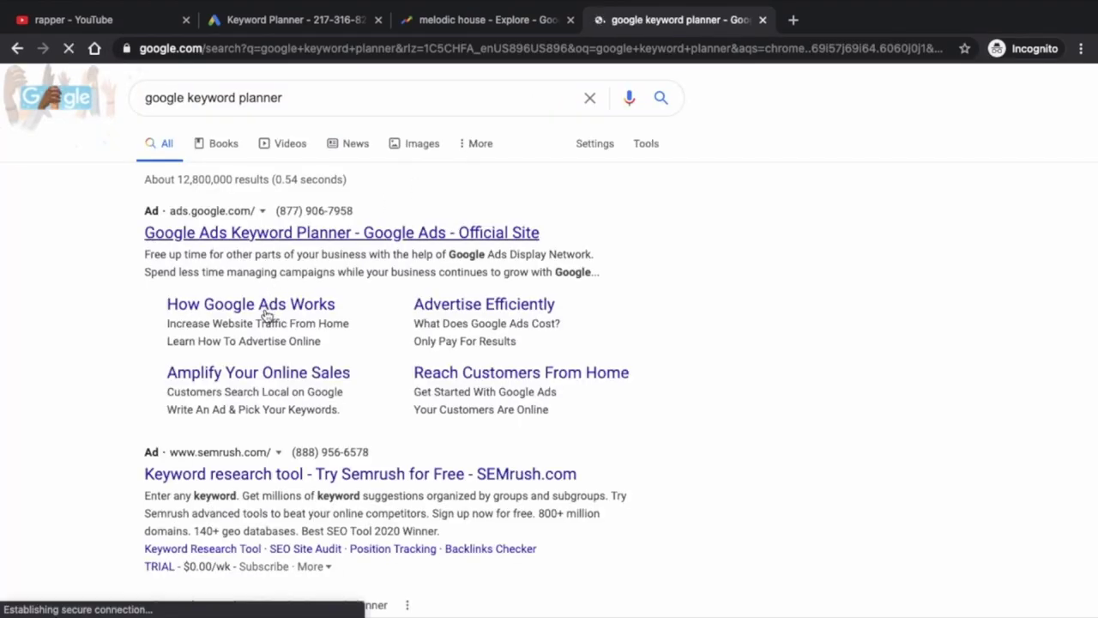
{"action": "left_click", "coordinate": [226, 232]}
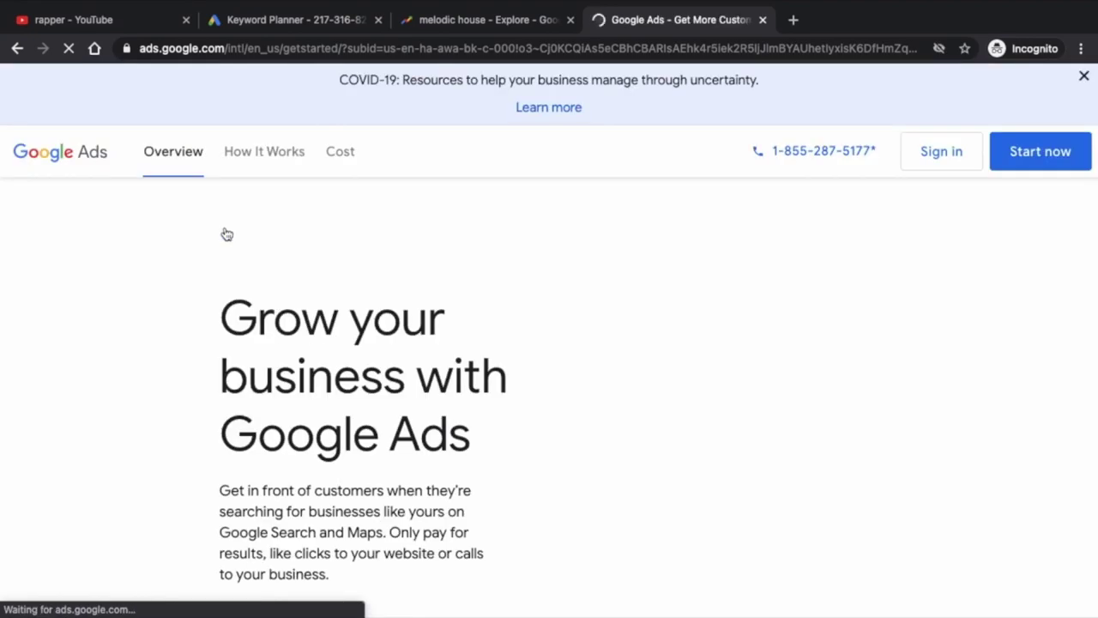
{"action": "left_click", "coordinate": [763, 20]}
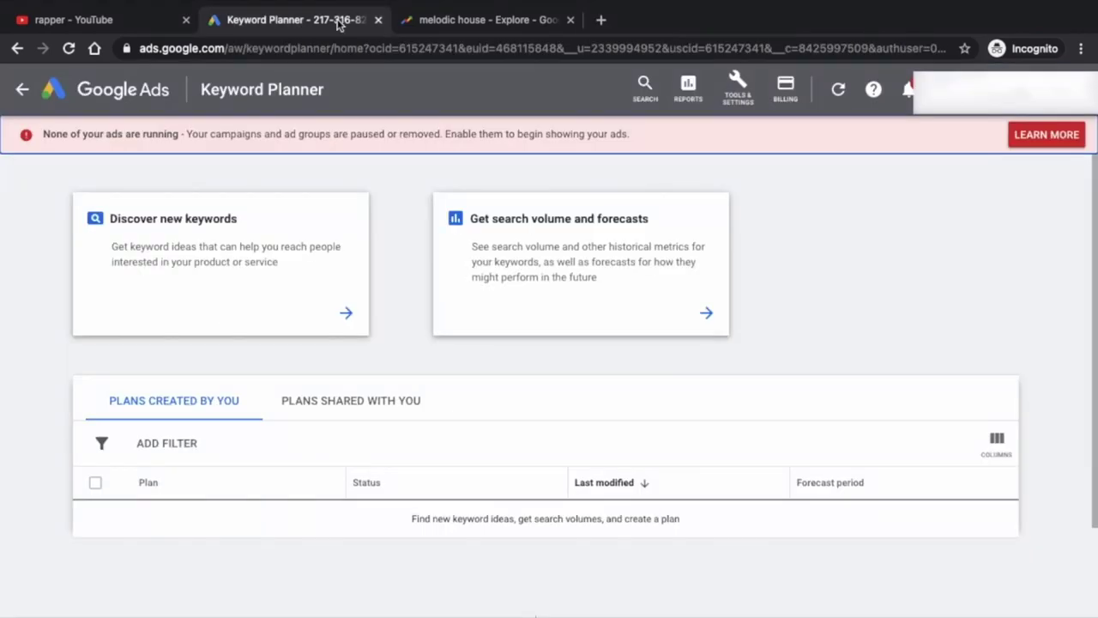
- Discover new keywords in Google Ads Keyword Planner, starting with the keyword "country music"
{"action": "left_click", "coordinate": [738, 86]}
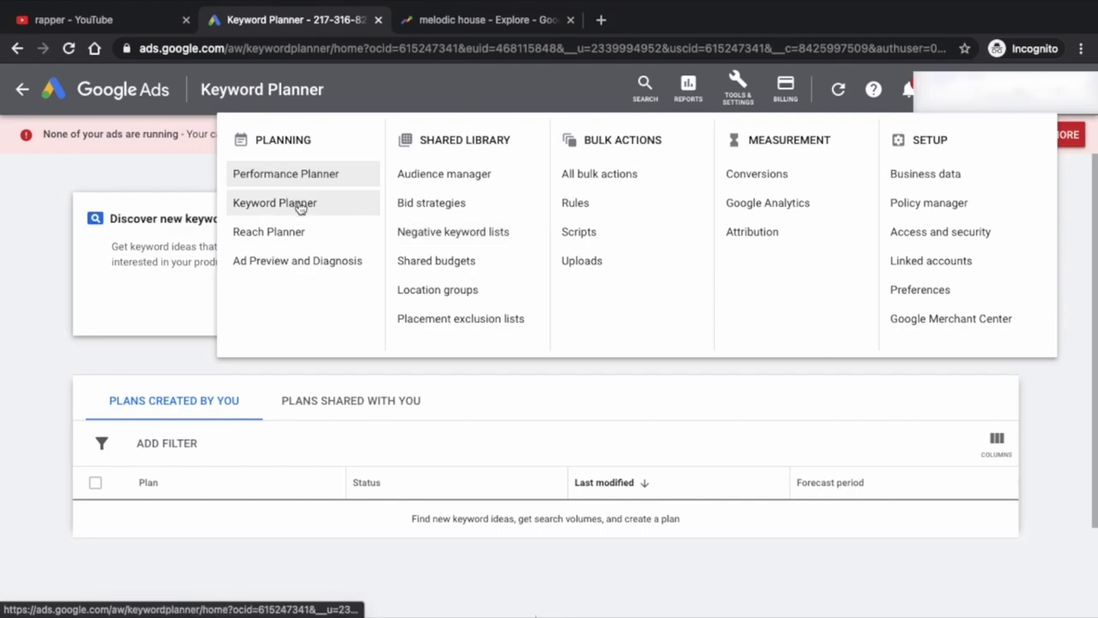
{"action": "left_click", "coordinate": [54, 375]}
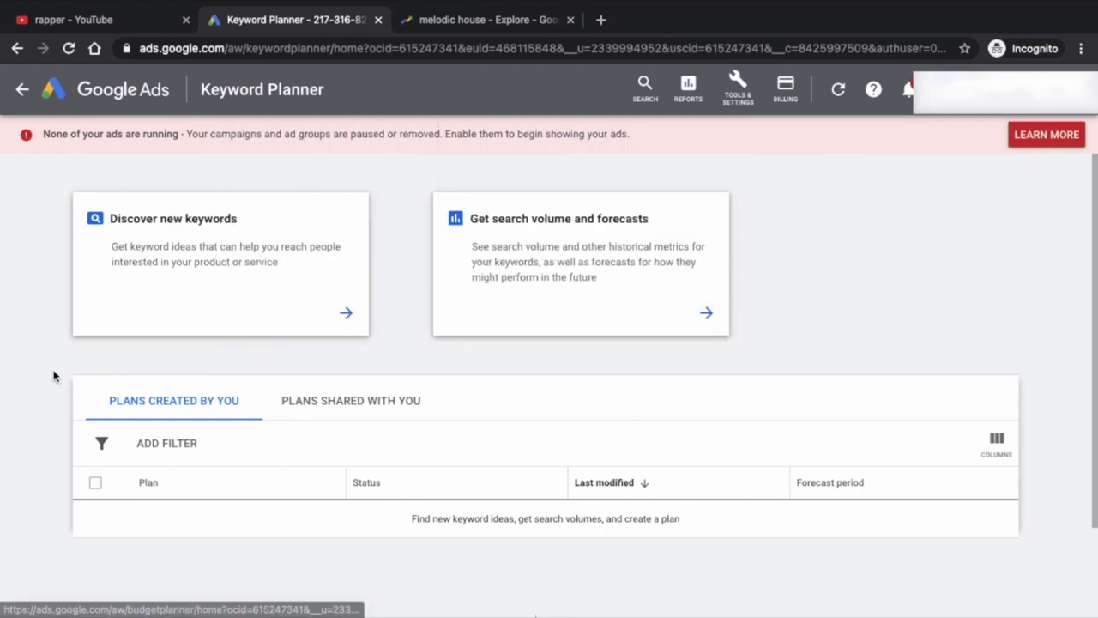
{"action": "left_click", "coordinate": [346, 316]}
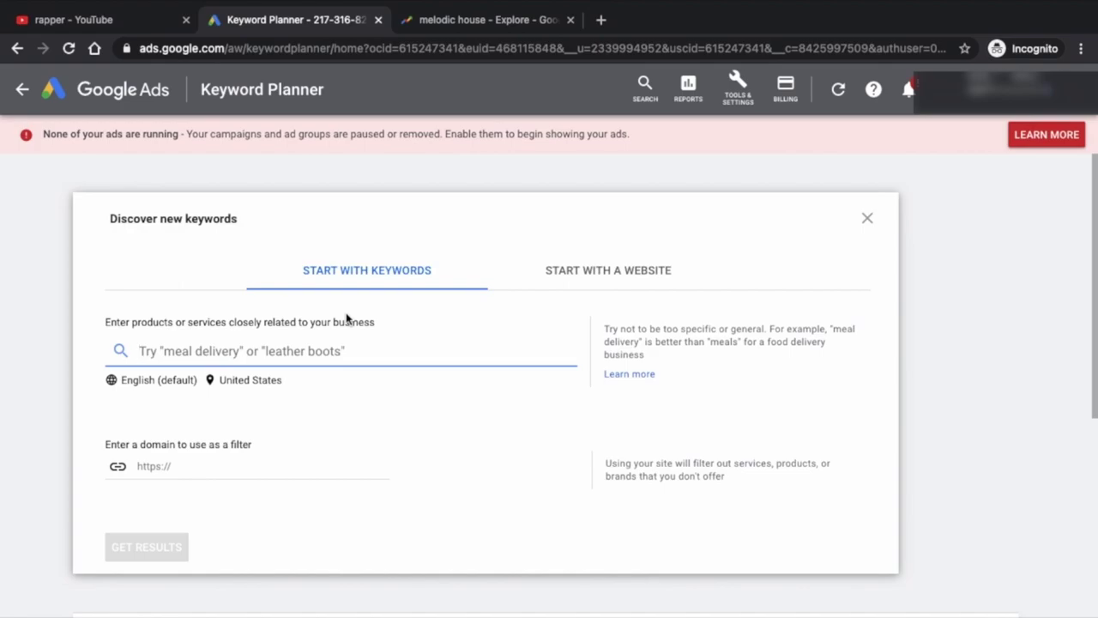
{"action": "type", "text": "country music"}
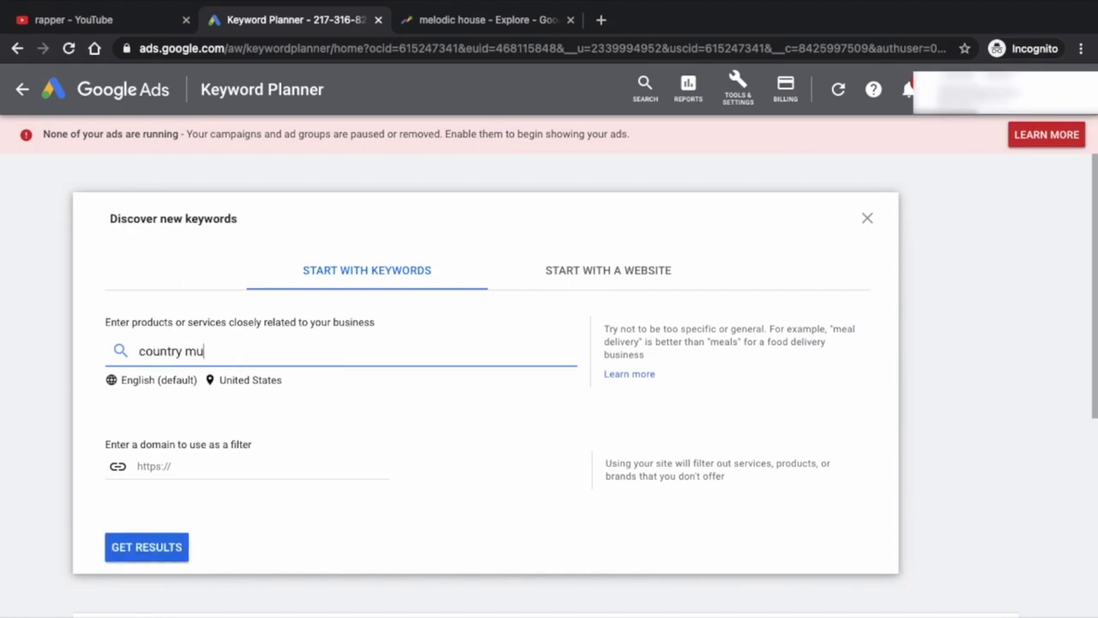
{"action": "left_click", "coordinate": [151, 553]}
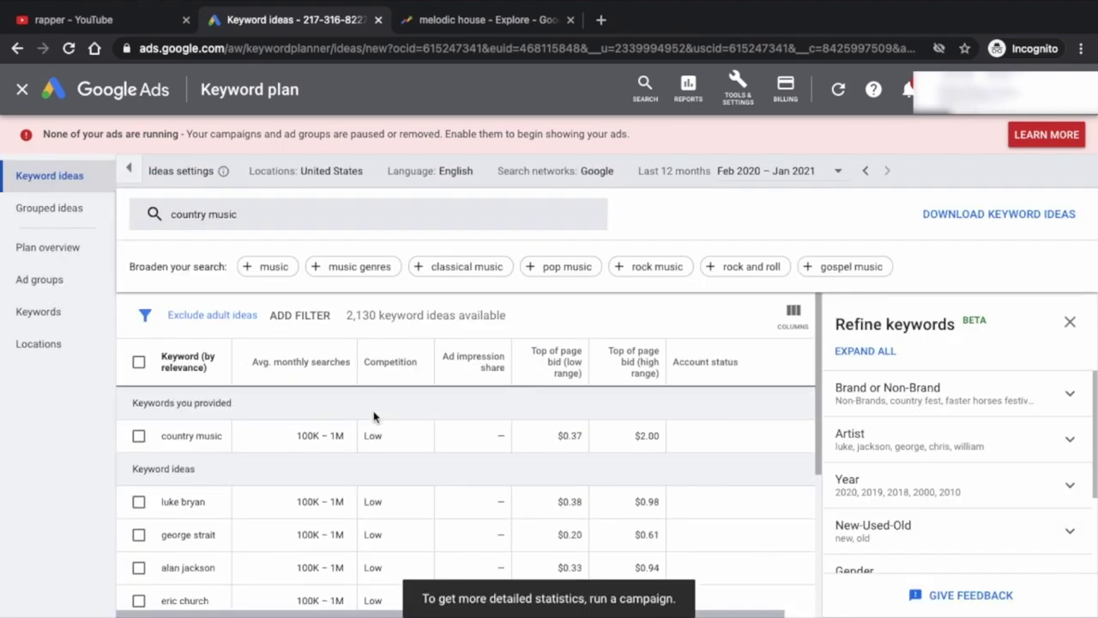
- Examine the country music keyword ideas with their monthly searches and competition, advancing to the third page of results
{"action": "scroll", "coordinate": [373, 417], "scroll_direction": "down", "scroll_amount": 1}
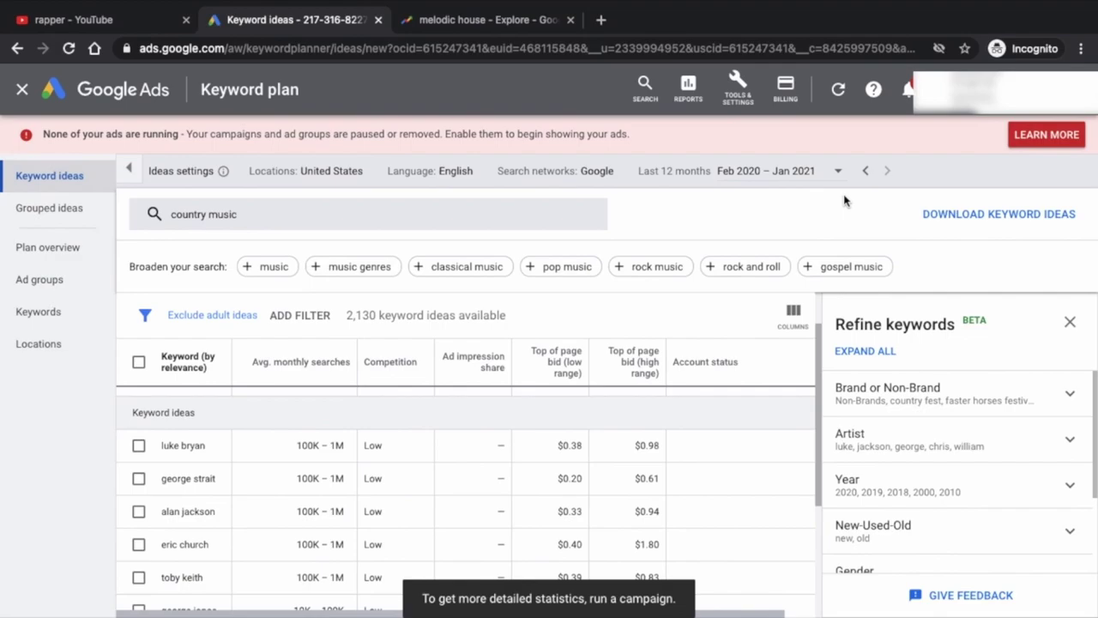
{"action": "scroll", "coordinate": [609, 455], "scroll_direction": "down", "scroll_amount": 1}
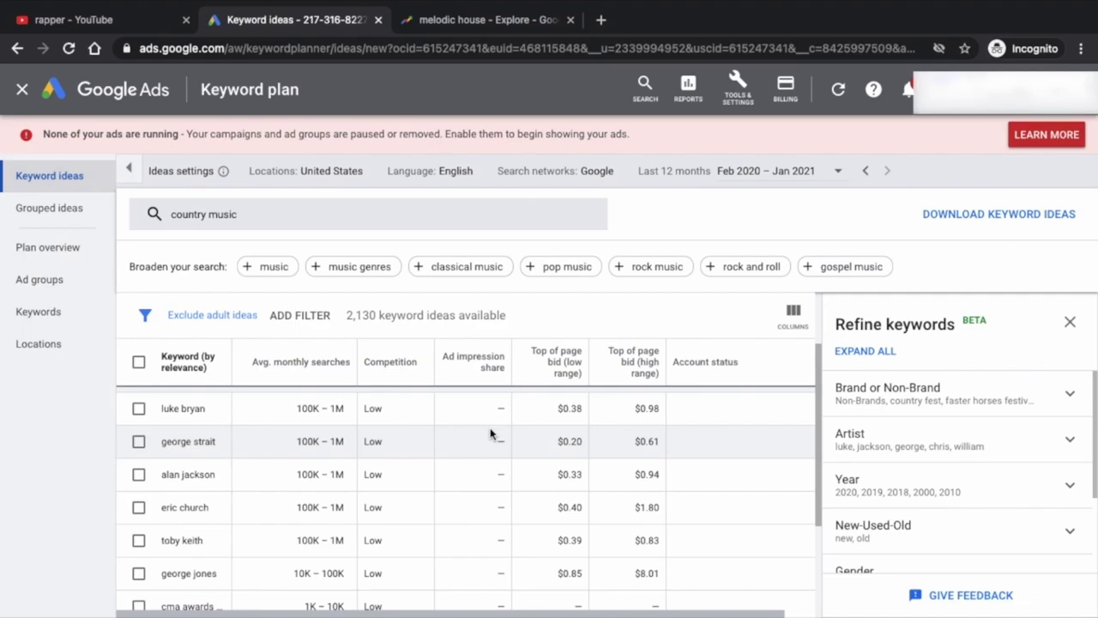
{"action": "scroll", "coordinate": [491, 433], "scroll_direction": "down", "scroll_amount": 2}
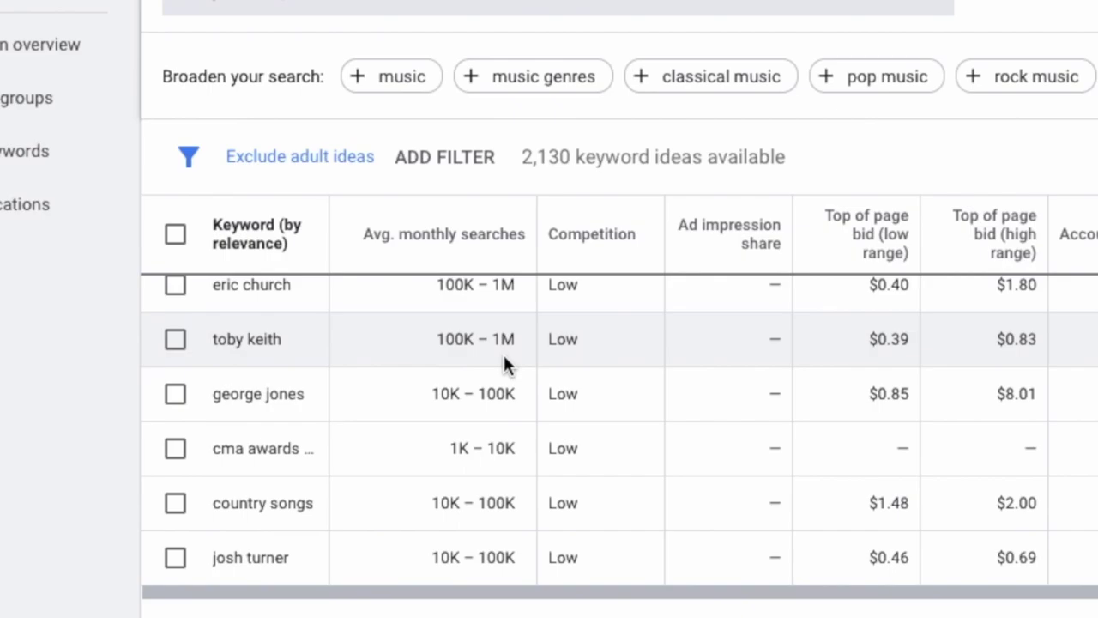
{"action": "scroll", "coordinate": [503, 363], "scroll_direction": "down", "scroll_amount": 1}
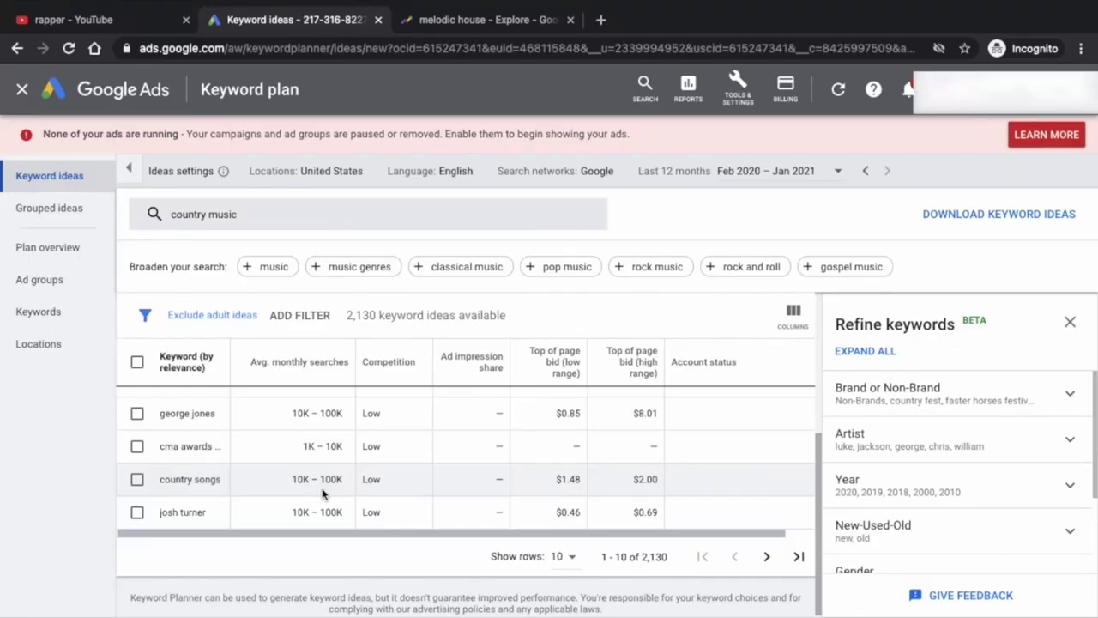
{"action": "left_click", "coordinate": [768, 558]}
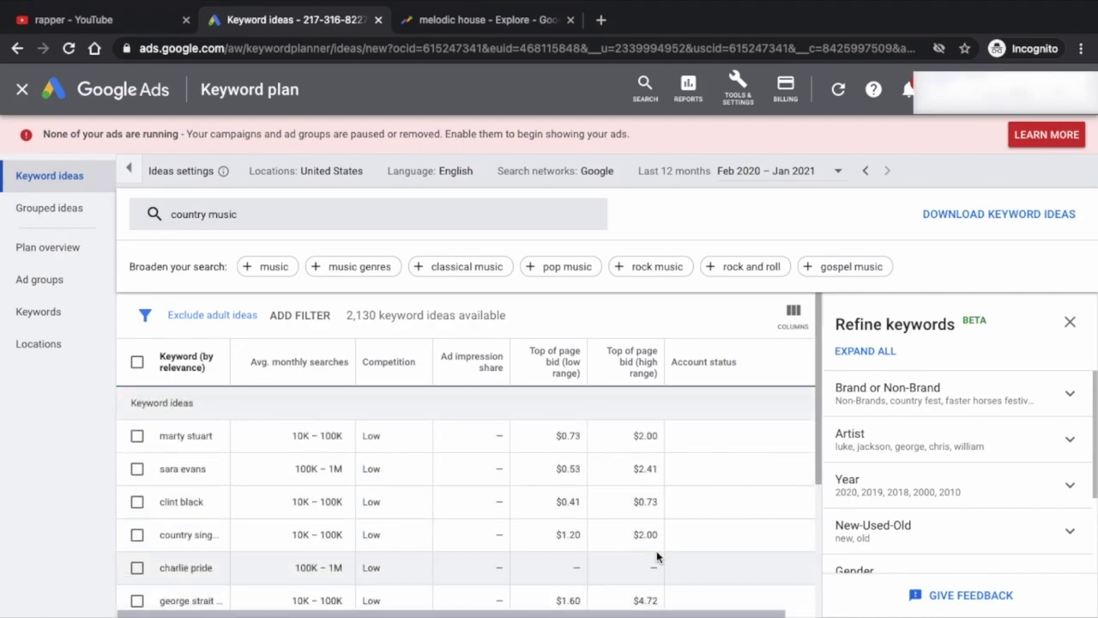
{"action": "scroll", "coordinate": [563, 558], "scroll_direction": "down", "scroll_amount": 3}
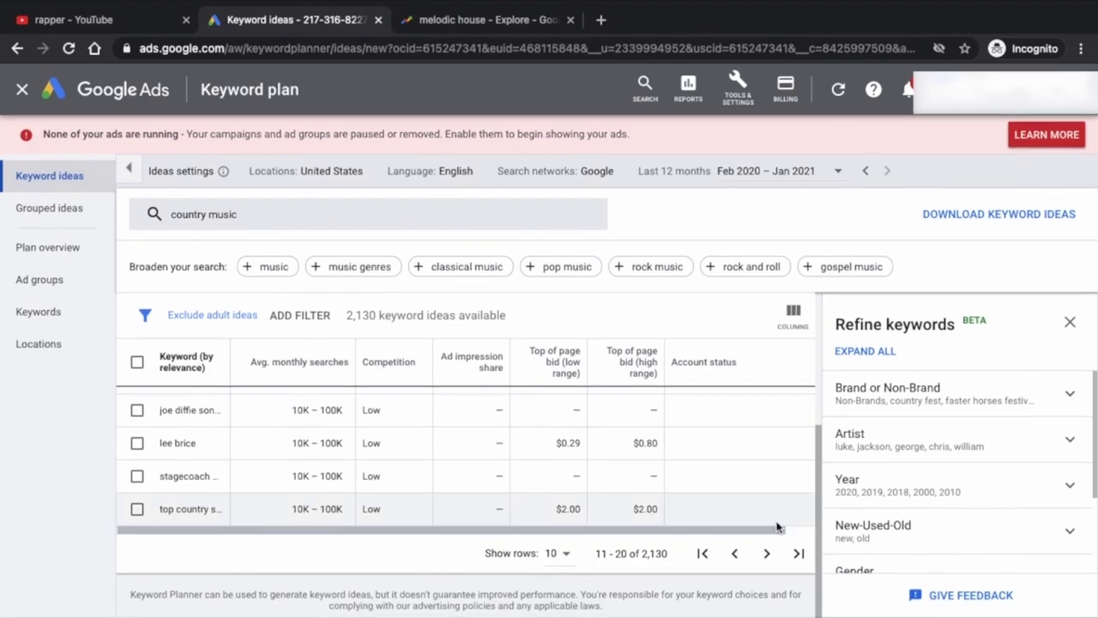
{"action": "left_click", "coordinate": [768, 558]}
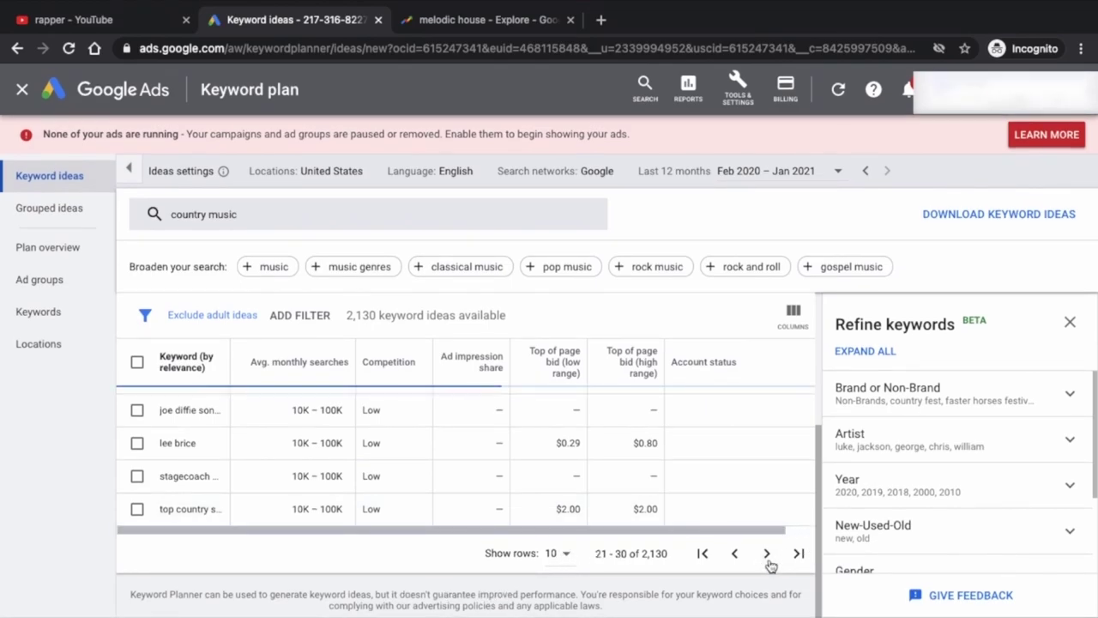
- Get keyword ideas for "techno" instead and review their average monthly searches and competition
{"action": "left_click", "coordinate": [369, 213]}
{"action": "type", "text": "techno"}
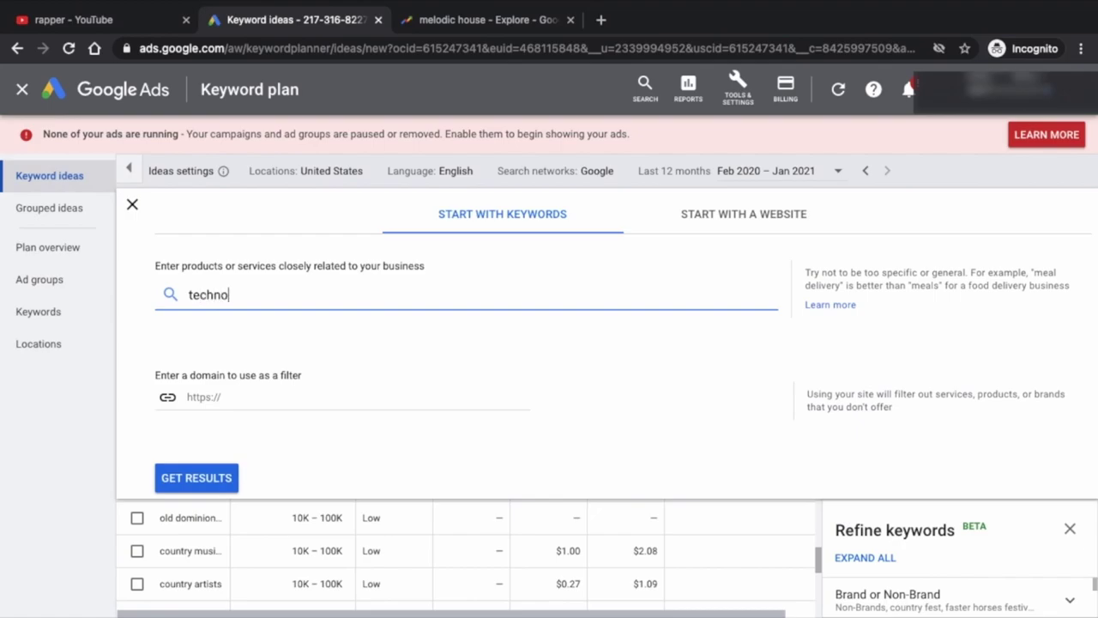
{"action": "key", "text": "Return"}
{"action": "left_click", "coordinate": [204, 477]}
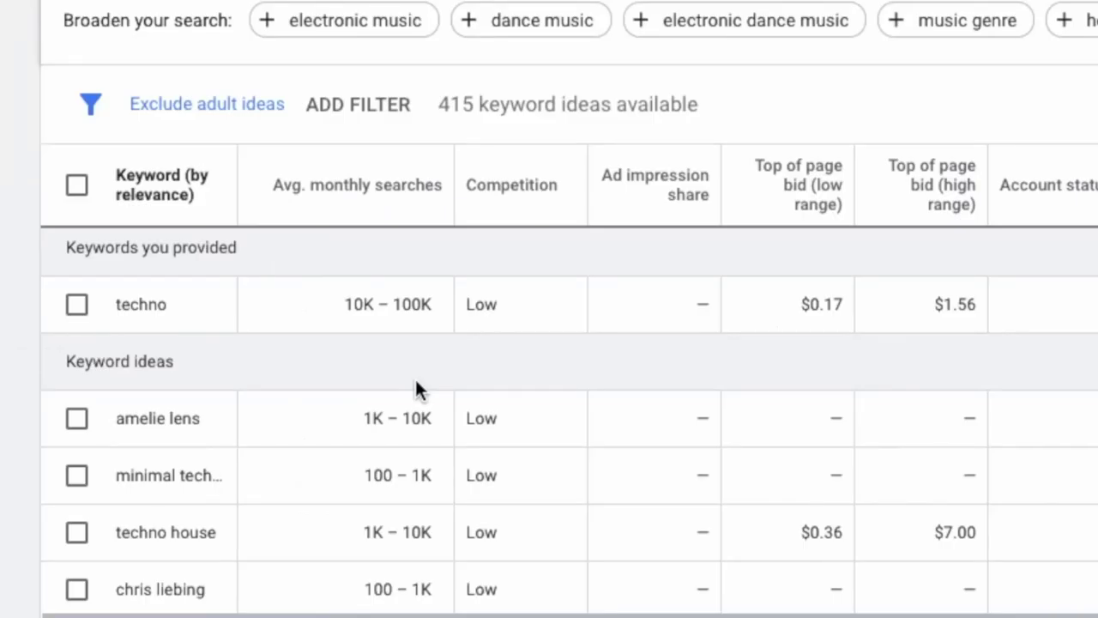
{"action": "scroll", "coordinate": [334, 479], "scroll_direction": "down", "scroll_amount": 2}
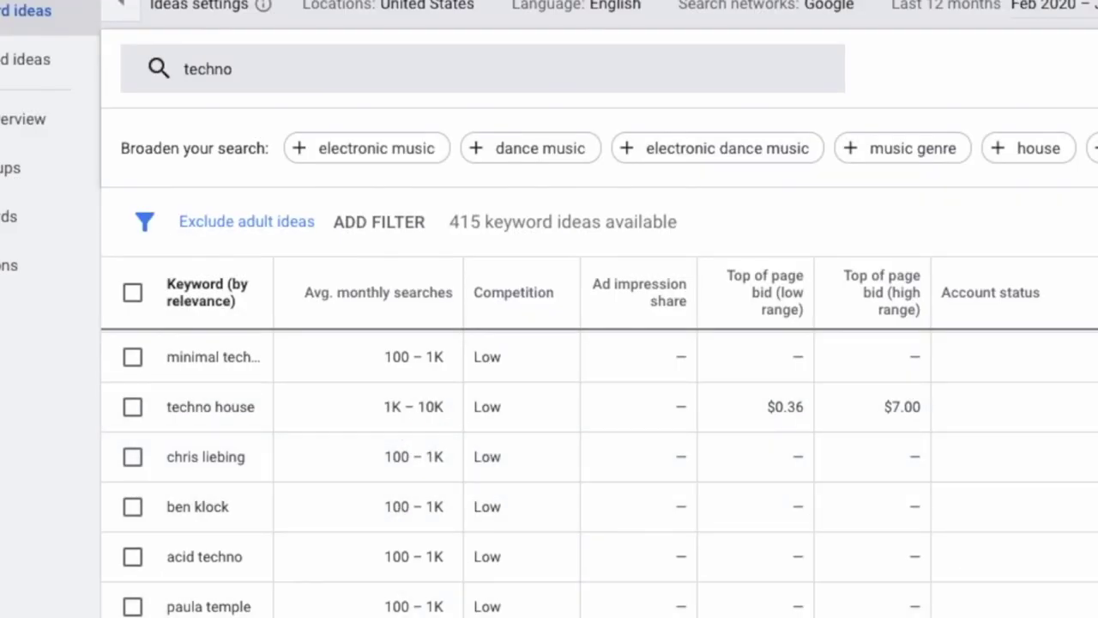
{"action": "scroll", "coordinate": [438, 563], "scroll_direction": "down", "scroll_amount": 3}
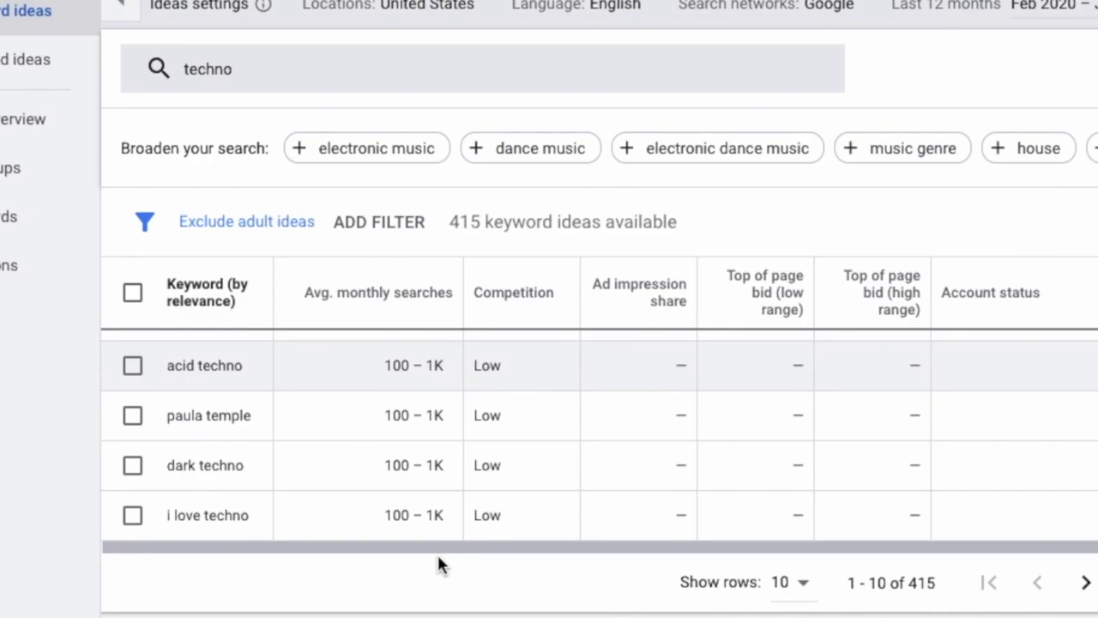
{"action": "scroll", "coordinate": [392, 442], "scroll_direction": "up", "scroll_amount": 1}
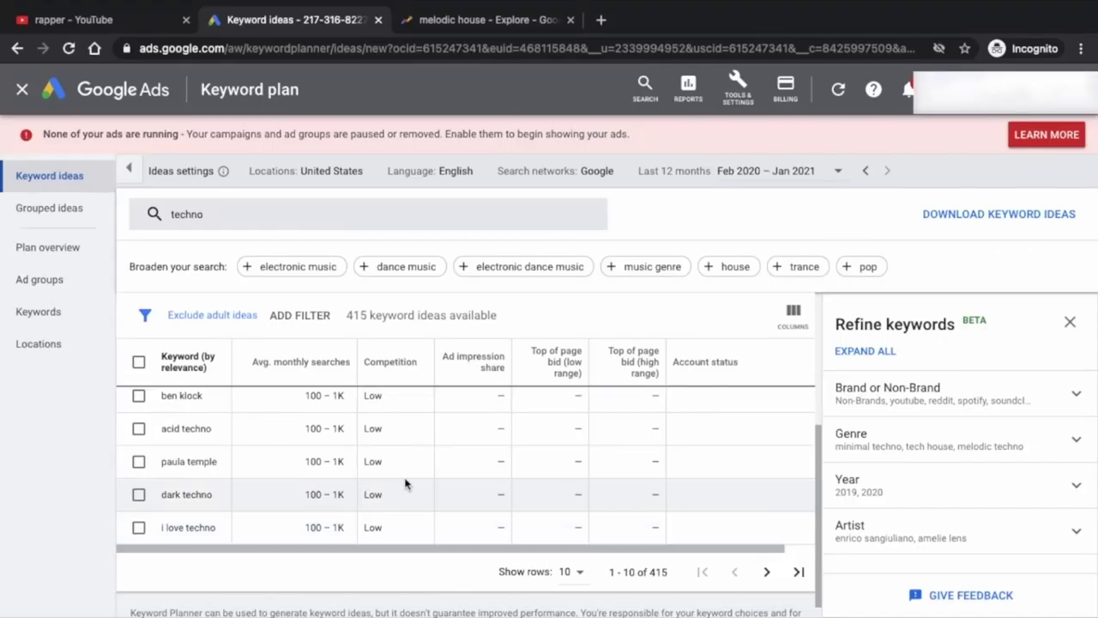
{"action": "scroll", "coordinate": [564, 438], "scroll_direction": "up", "scroll_amount": 5}
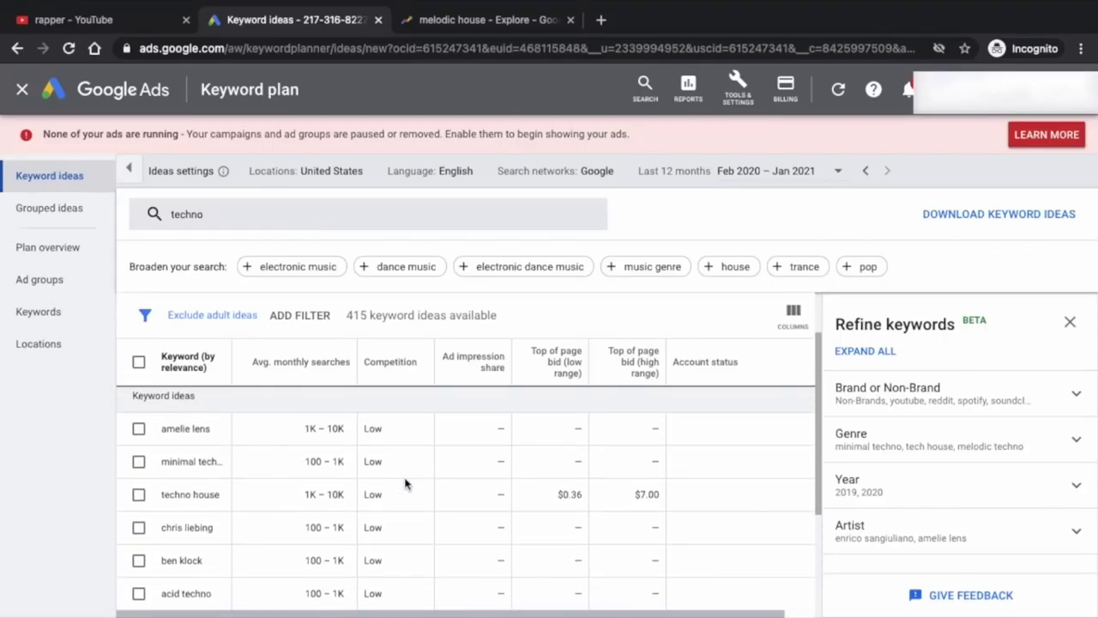
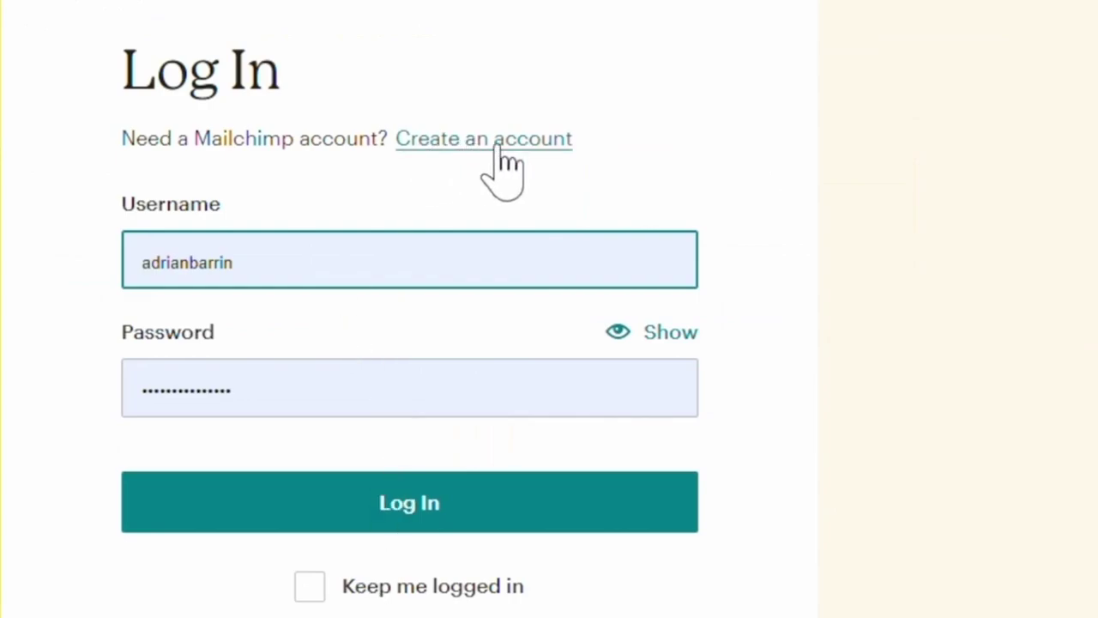
- Sign up for a new Mailchimp account and confirm the human verification
{"action": "left_click", "coordinate": [501, 148]}
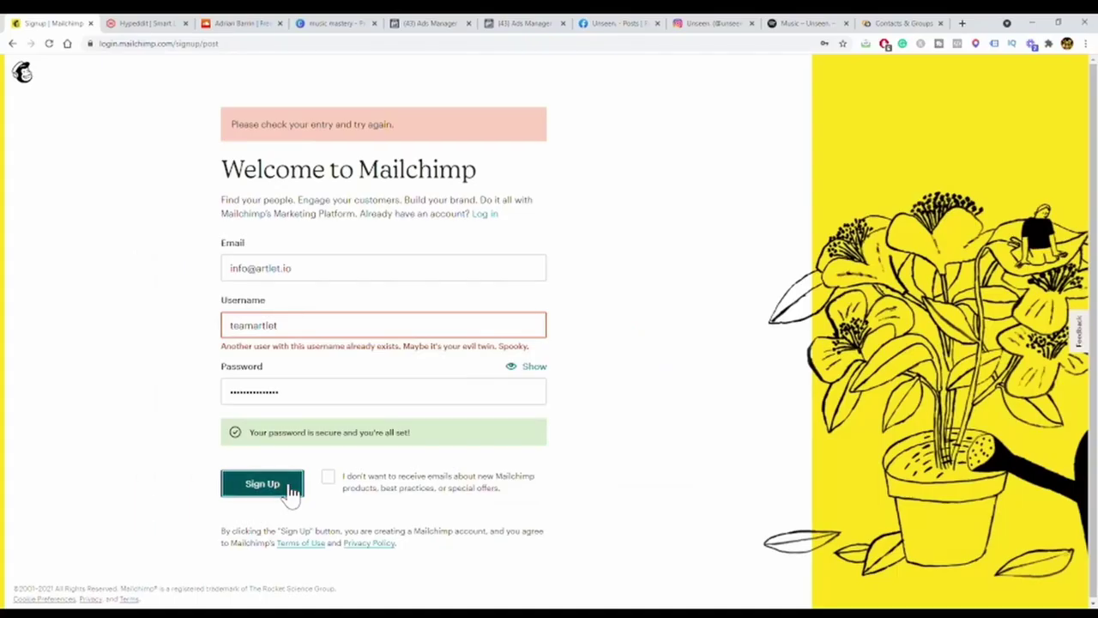
{"action": "left_click", "coordinate": [290, 491]}
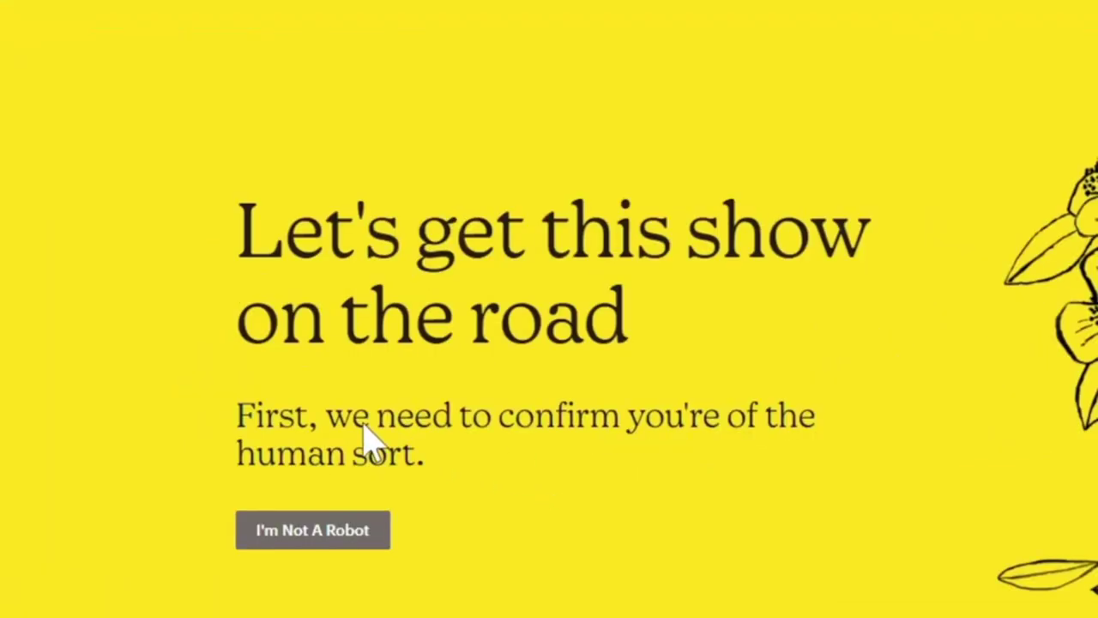
{"action": "left_click", "coordinate": [223, 420]}
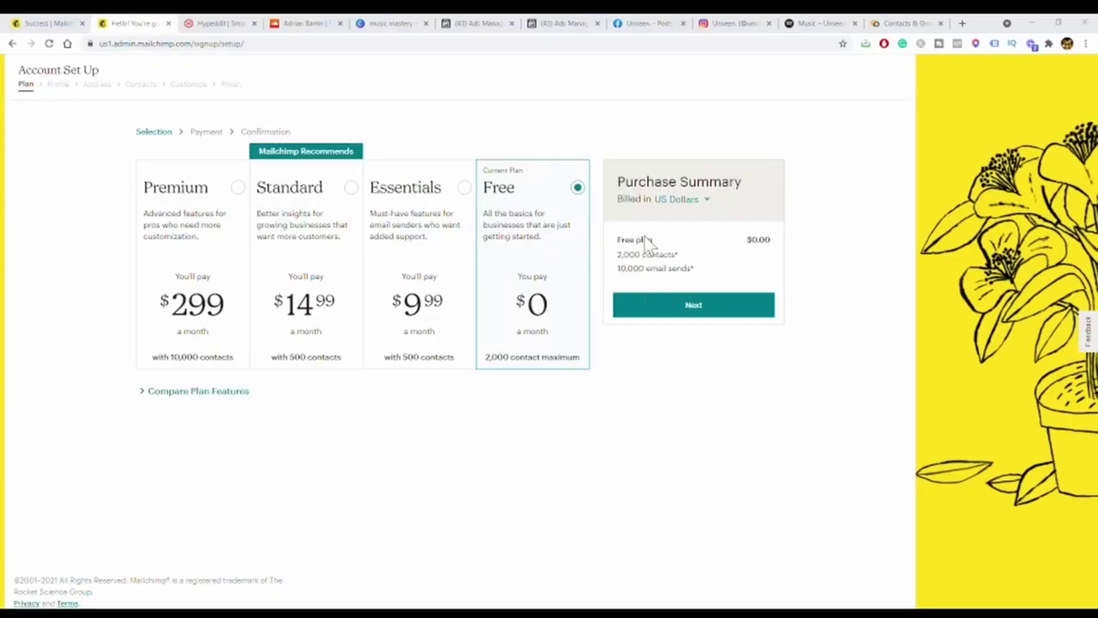
- Continue with the Free Mailchimp plan and submit the prefilled account profile and business address details
{"action": "left_click", "coordinate": [699, 311]}
{"action": "left_click", "coordinate": [326, 233]}
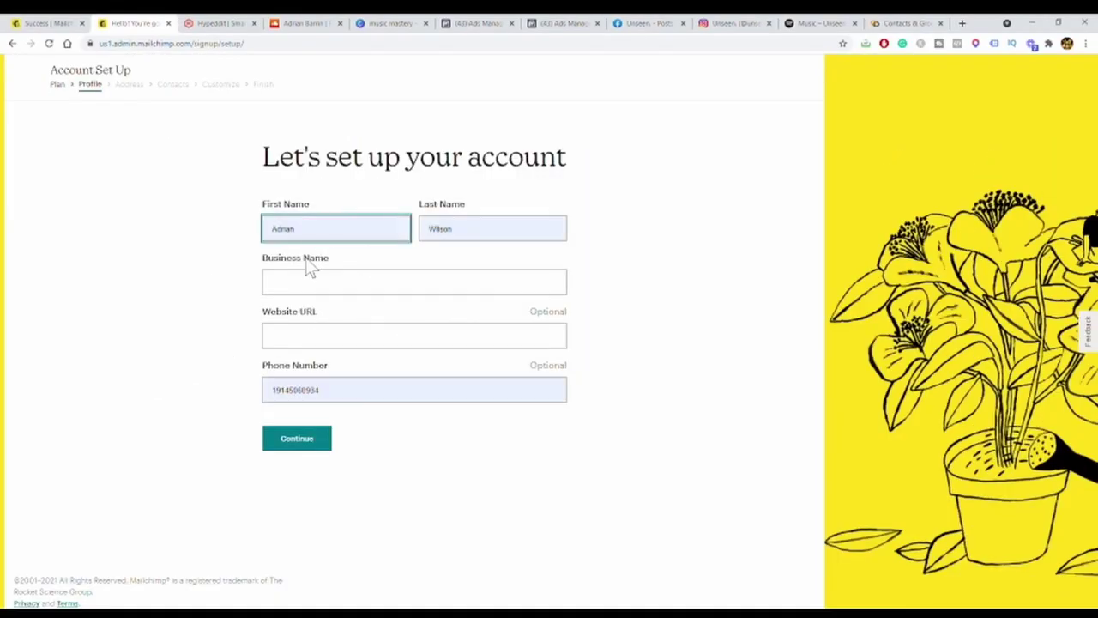
{"action": "left_click", "coordinate": [313, 268]}
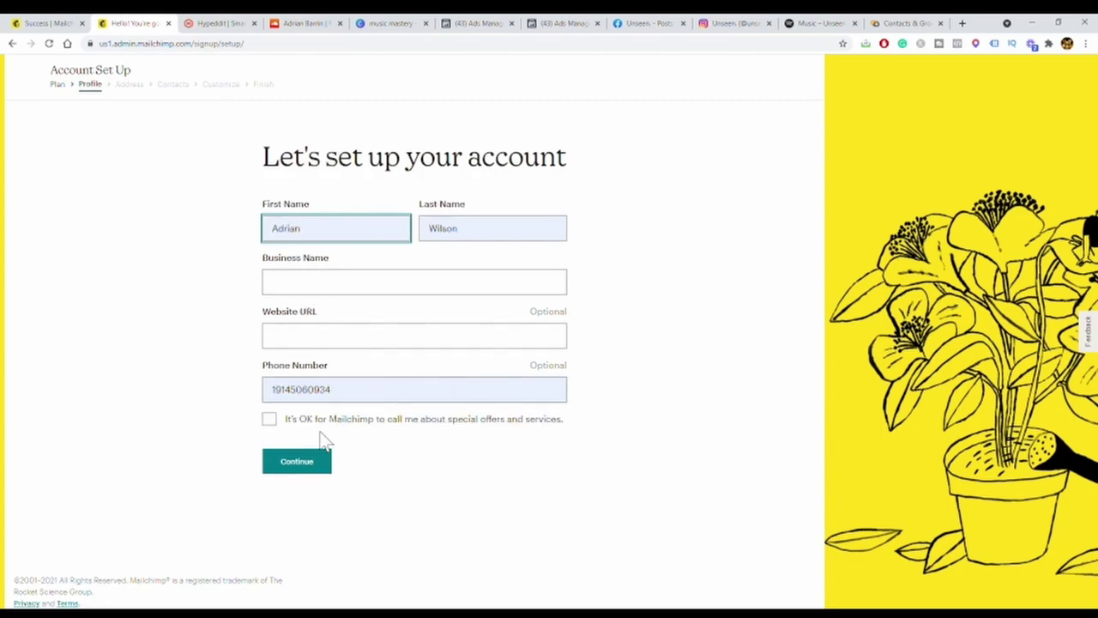
{"action": "left_click", "coordinate": [296, 461]}
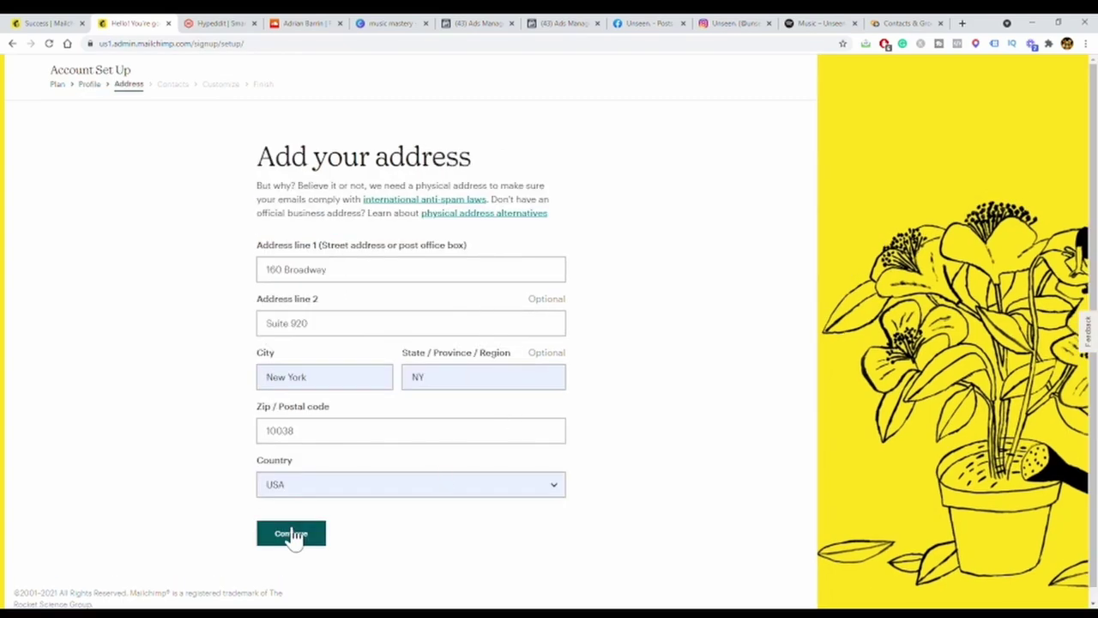
{"action": "left_click", "coordinate": [290, 533]}
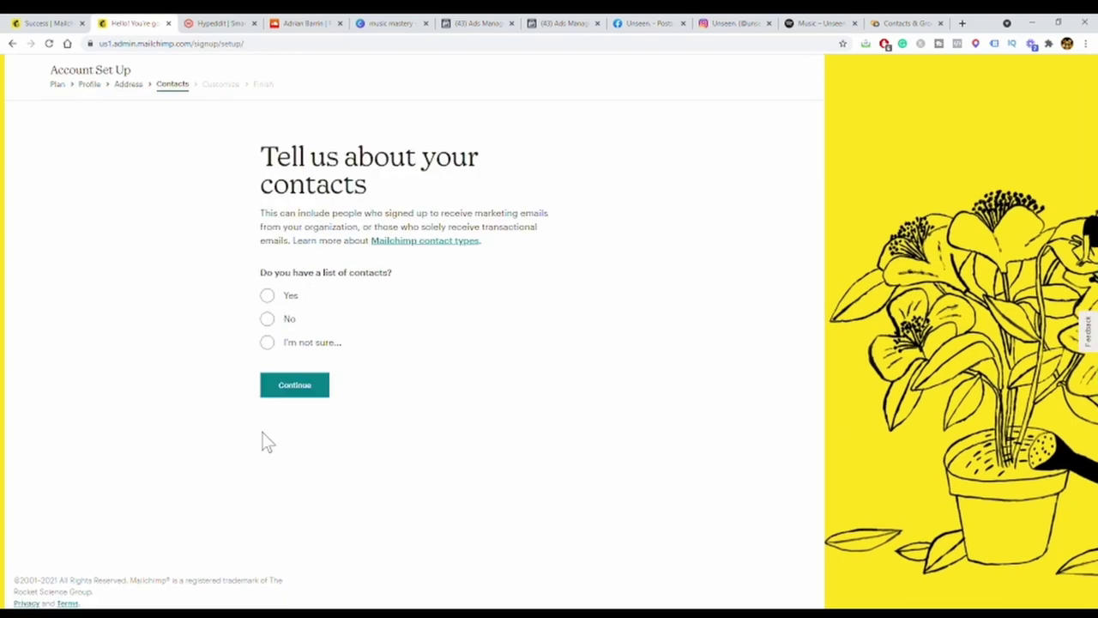
- Answer the setup questions with no existing contact list and Services as the offering, and complete the remaining feature selections
{"action": "left_click", "coordinate": [266, 318]}
{"action": "left_click", "coordinate": [292, 417]}
{"action": "left_click", "coordinate": [265, 277]}
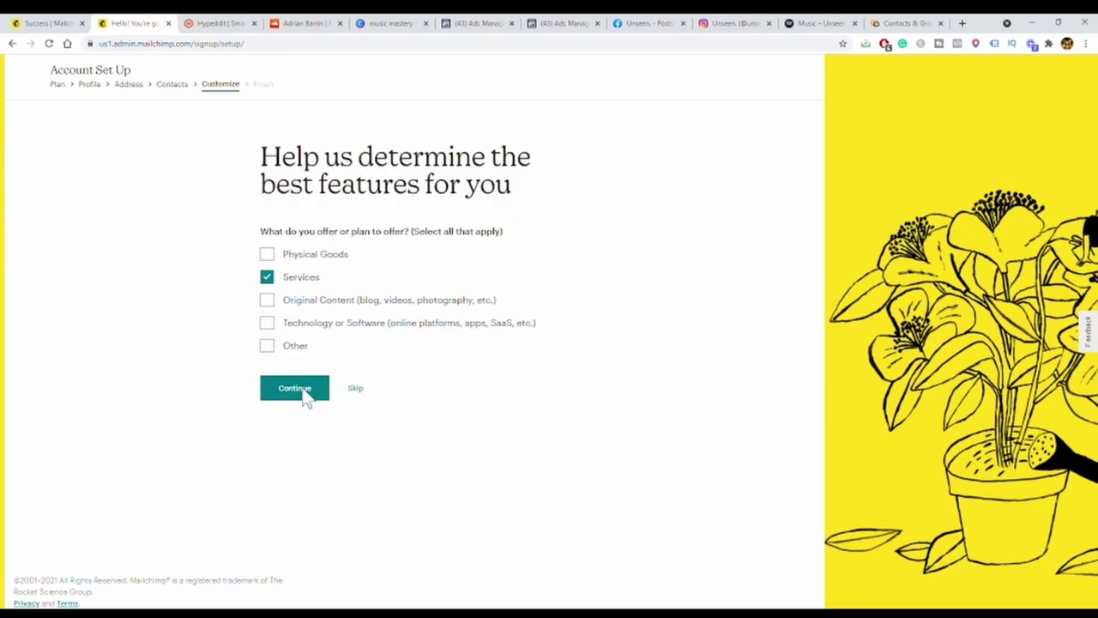
{"action": "left_click", "coordinate": [302, 391]}
{"action": "left_click", "coordinate": [267, 254]}
{"action": "left_click", "coordinate": [267, 303]}
{"action": "left_click", "coordinate": [267, 355]}
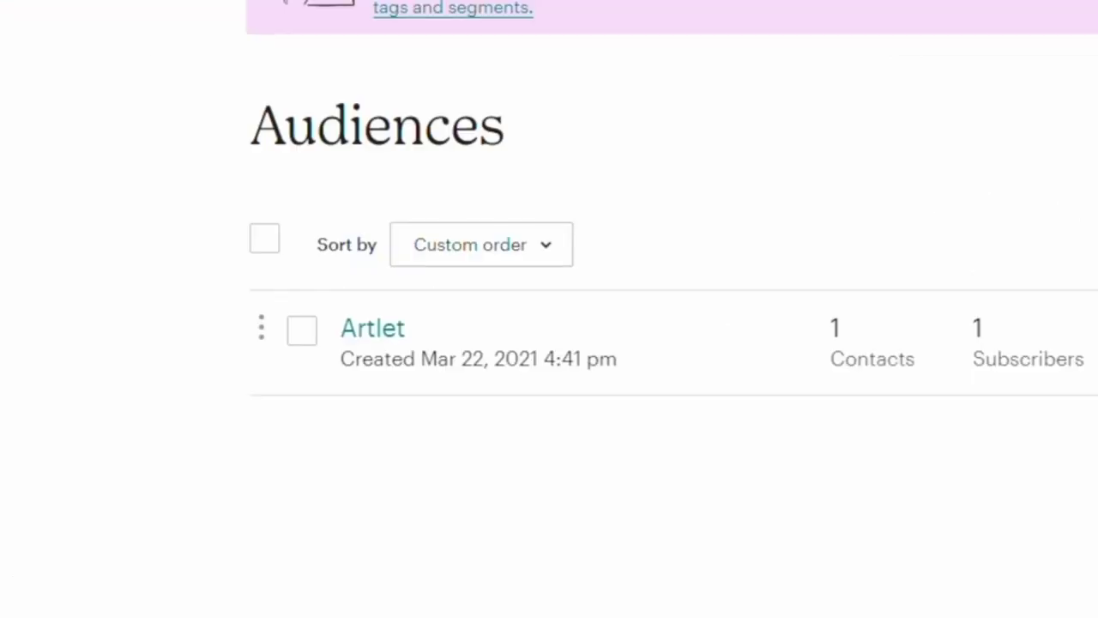
- Inspect the Artlet audience's name and campaign defaults, and return to the audience dashboard
{"action": "left_click", "coordinate": [378, 330]}
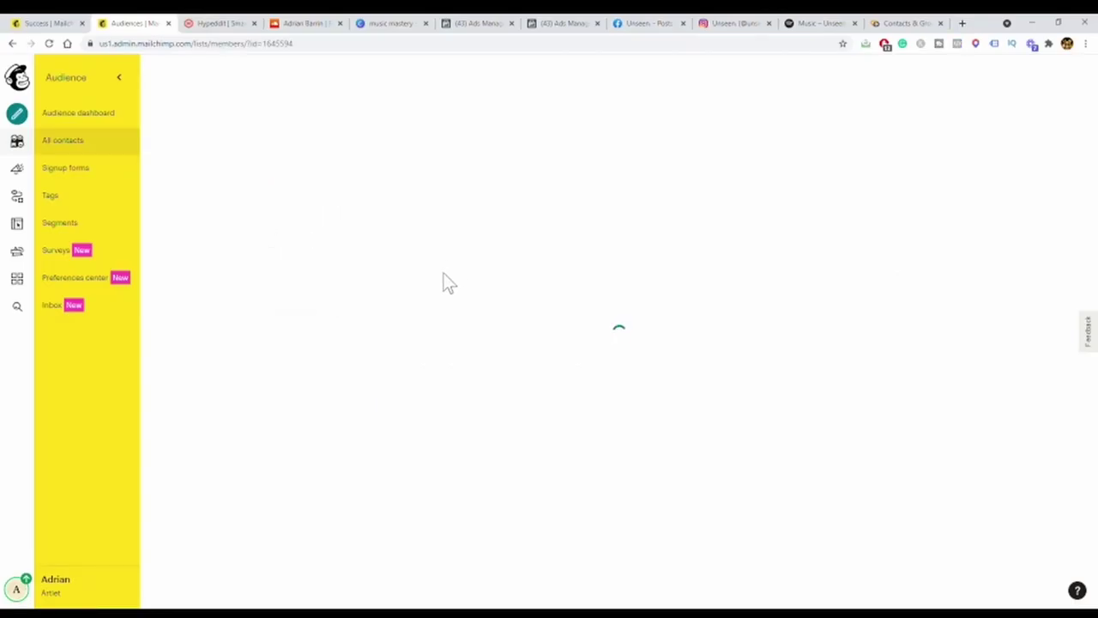
{"action": "mouse_move", "coordinate": [730, 281]}
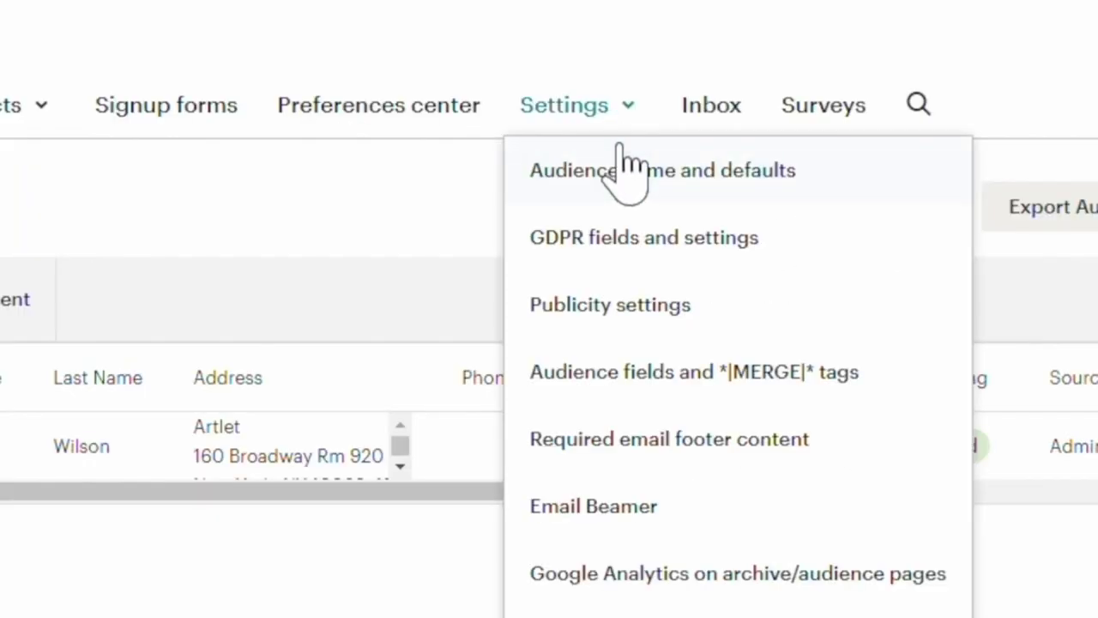
{"action": "left_click", "coordinate": [734, 300]}
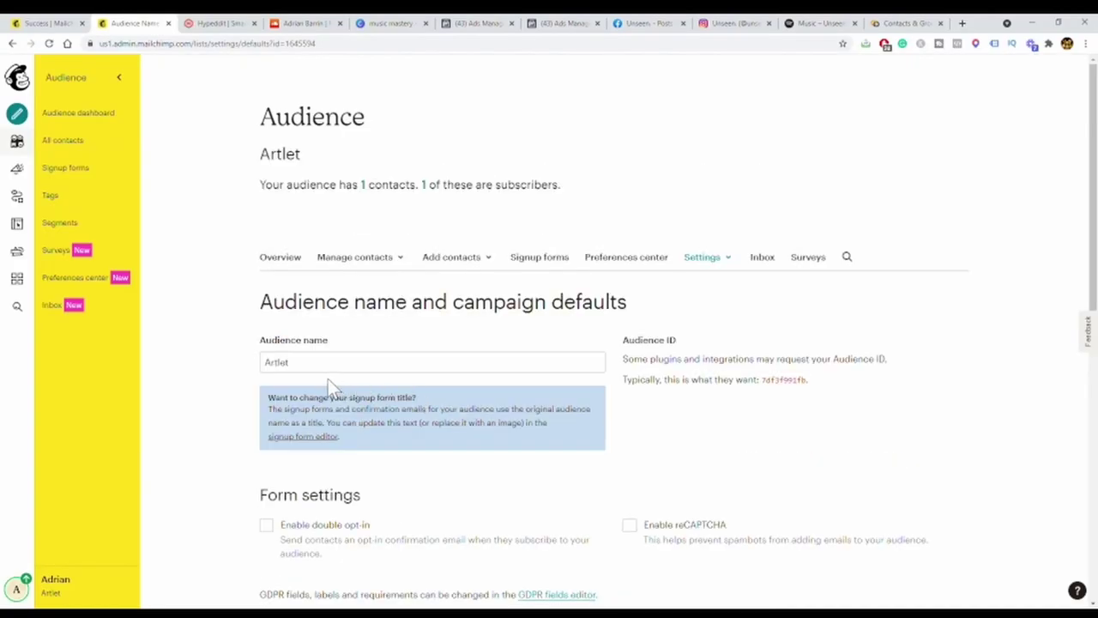
{"action": "left_click", "coordinate": [319, 364]}
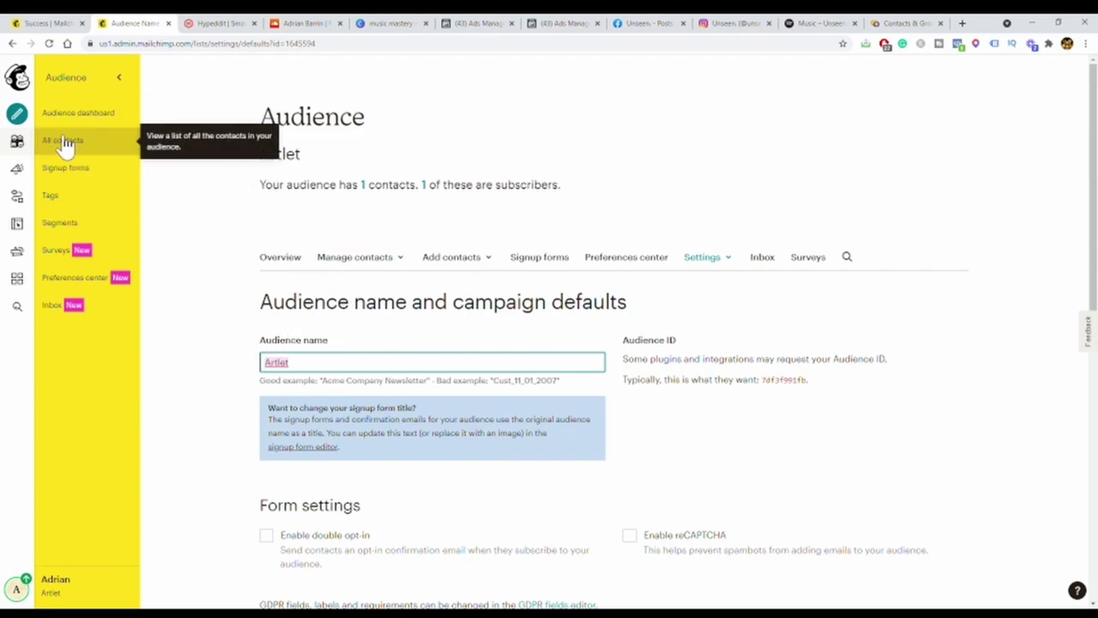
{"action": "left_click", "coordinate": [18, 143]}
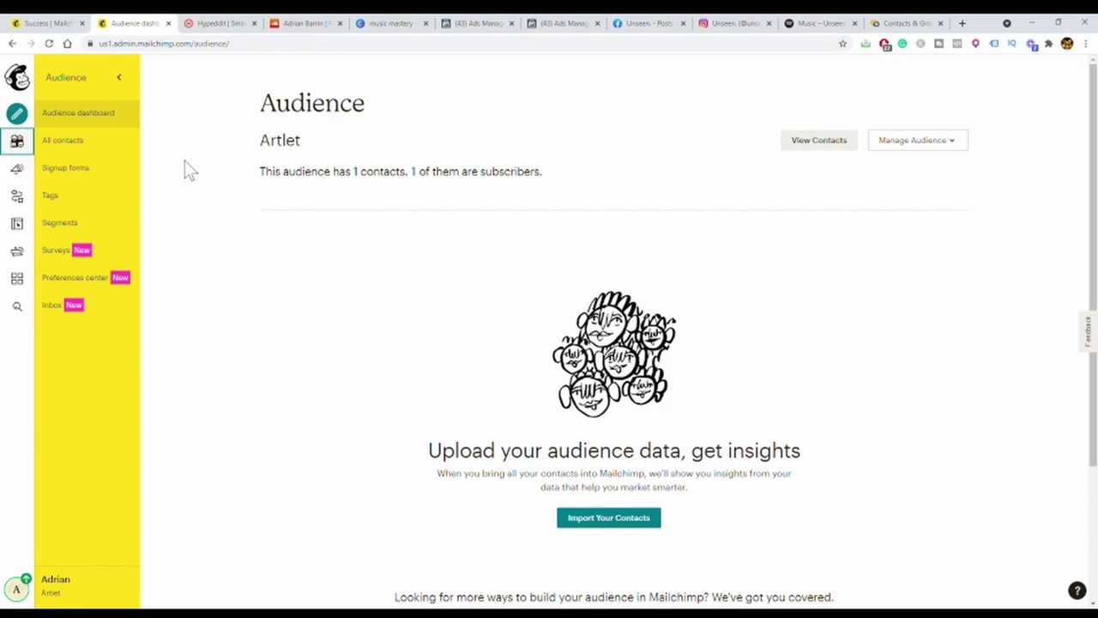
- Switch to Hypeddit, log in with the saved e-mail credentials and check the emails captured for the Believe track
{"action": "left_click", "coordinate": [226, 24]}
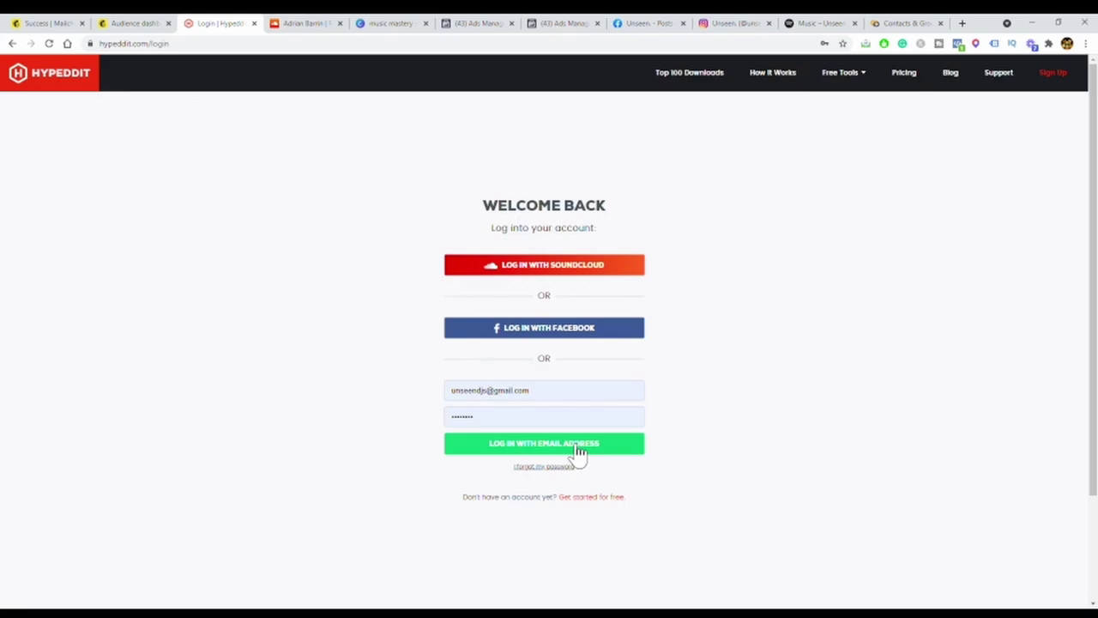
{"action": "left_click", "coordinate": [580, 444]}
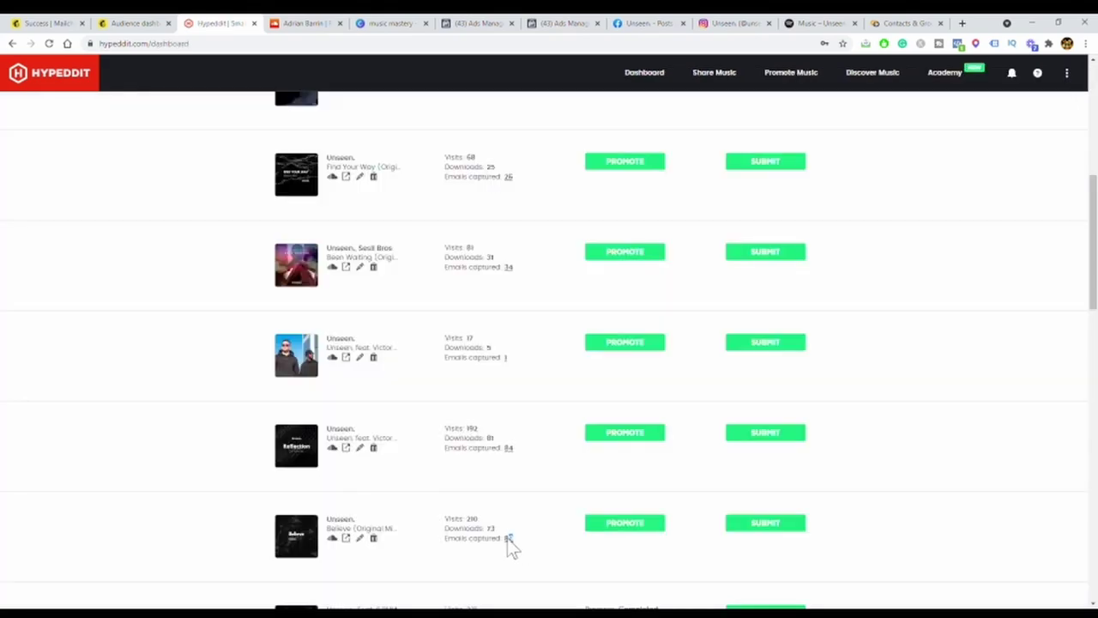
{"action": "triple_click", "coordinate": [507, 541]}
{"action": "double_click", "coordinate": [507, 539]}
- Start creating a new Download Gate for sharing music
{"action": "scroll", "coordinate": [503, 266], "scroll_direction": "up", "scroll_amount": 10}
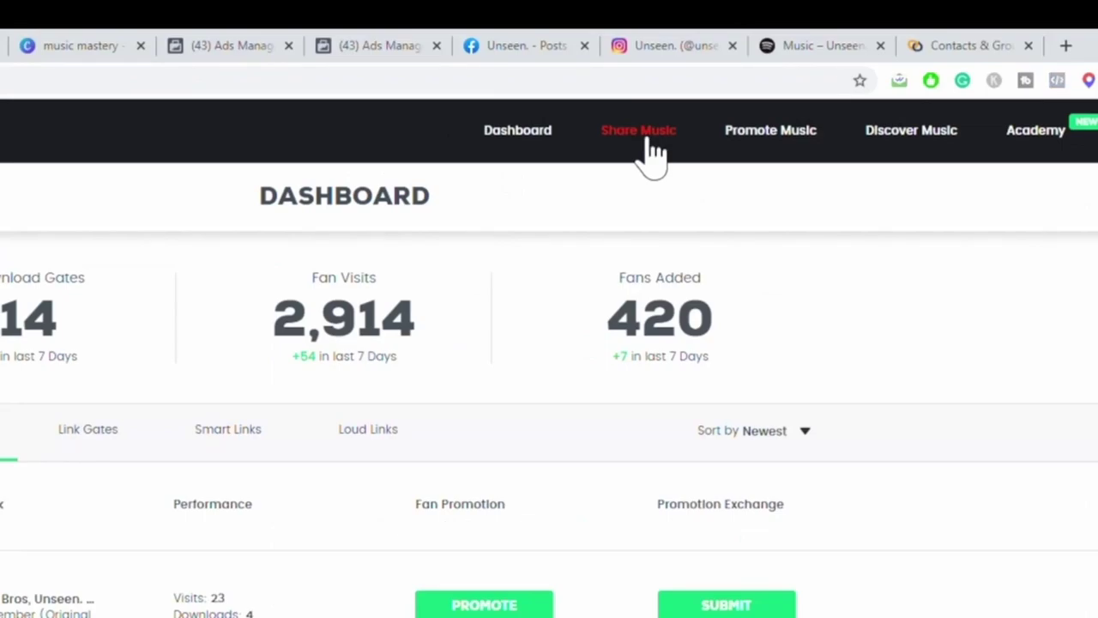
{"action": "left_click", "coordinate": [649, 144]}
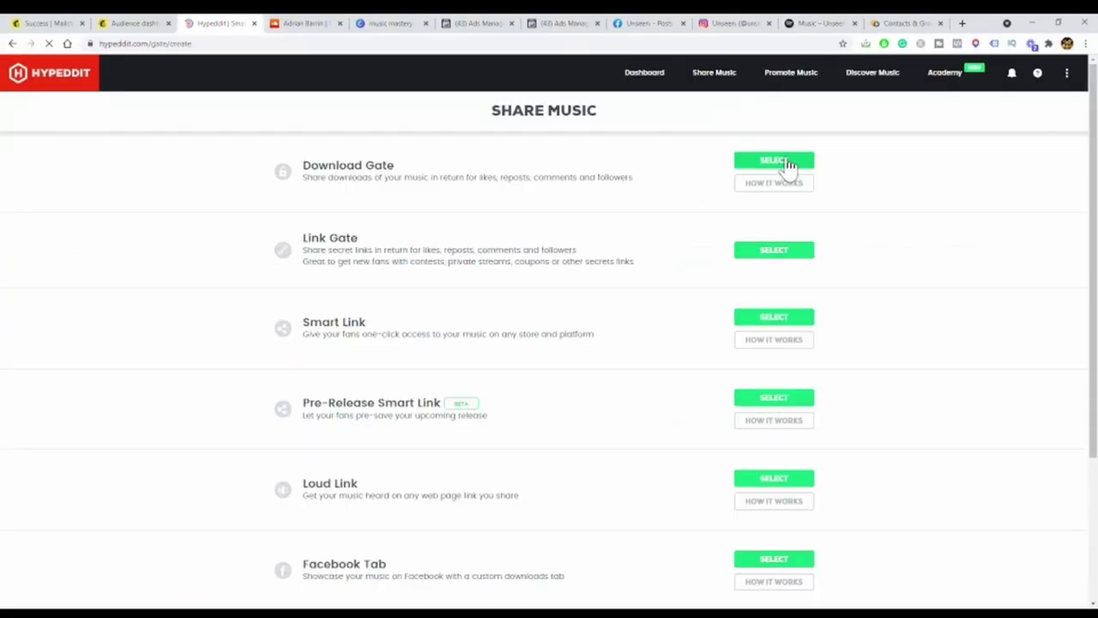
{"action": "left_click", "coordinate": [741, 284]}
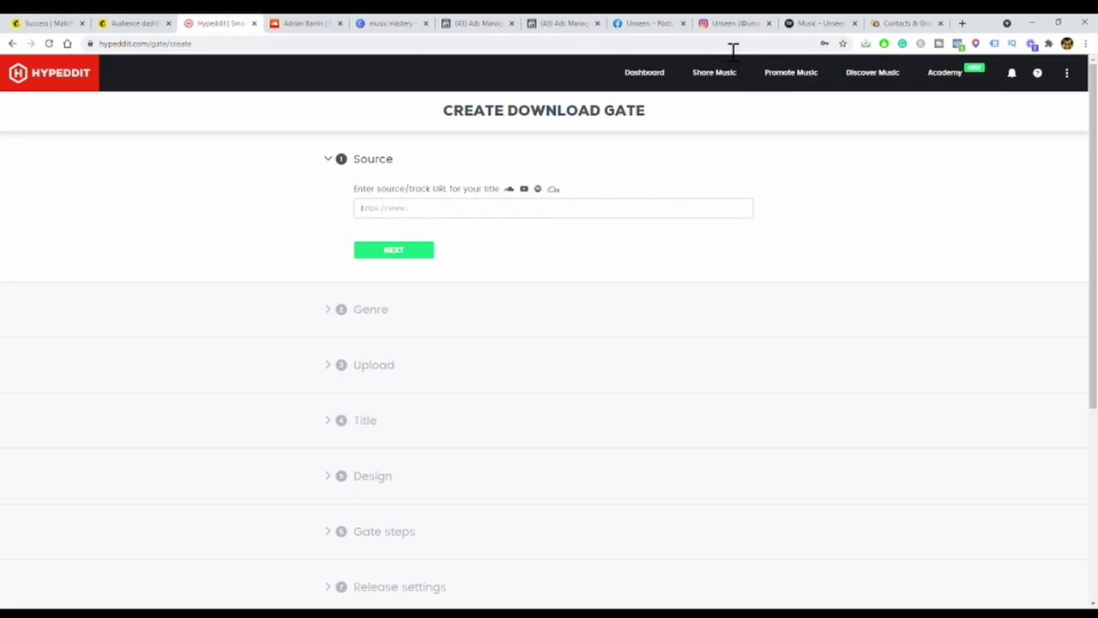
- Switch to SoundCloud and copy the share link of the "Remember (Original Mix)" track
{"action": "left_click", "coordinate": [287, 26]}
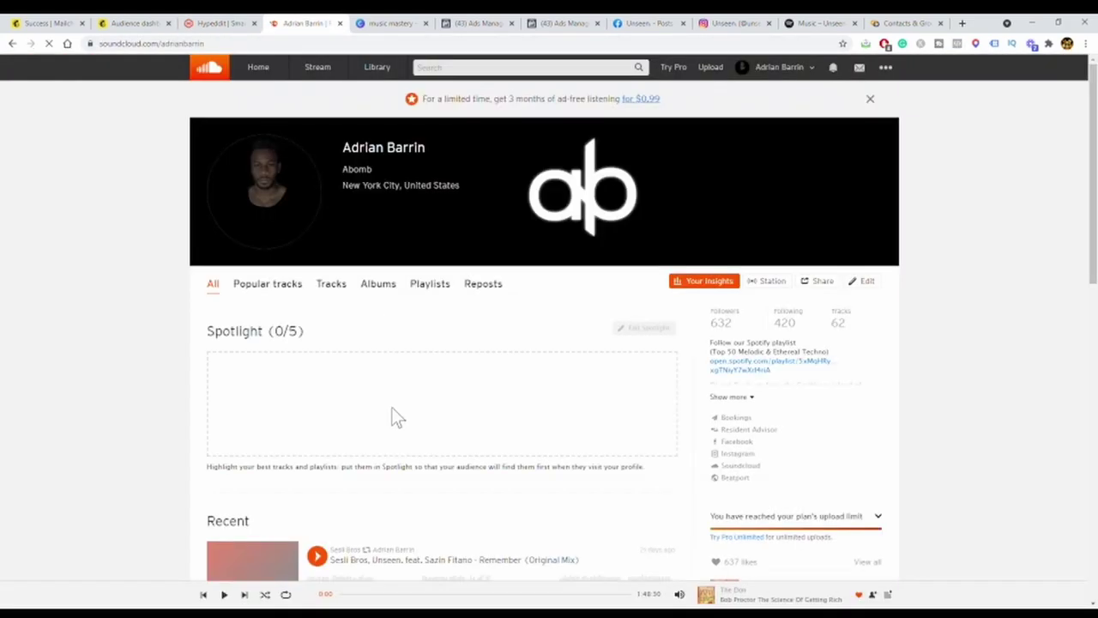
{"action": "scroll", "coordinate": [365, 337], "scroll_direction": "down", "scroll_amount": 3}
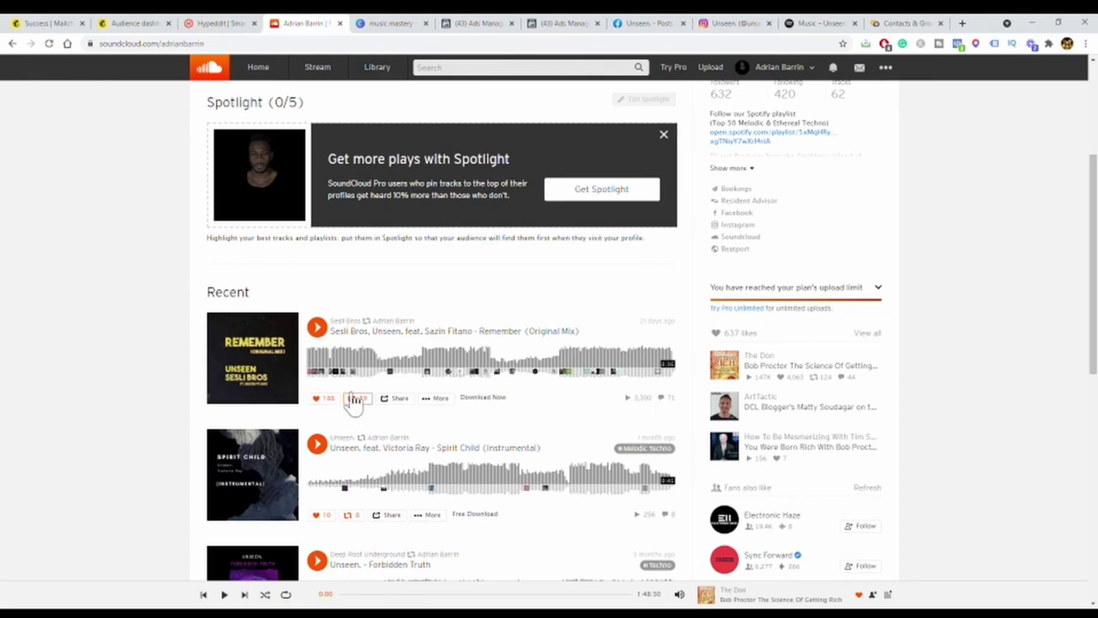
{"action": "mouse_move", "coordinate": [355, 417]}
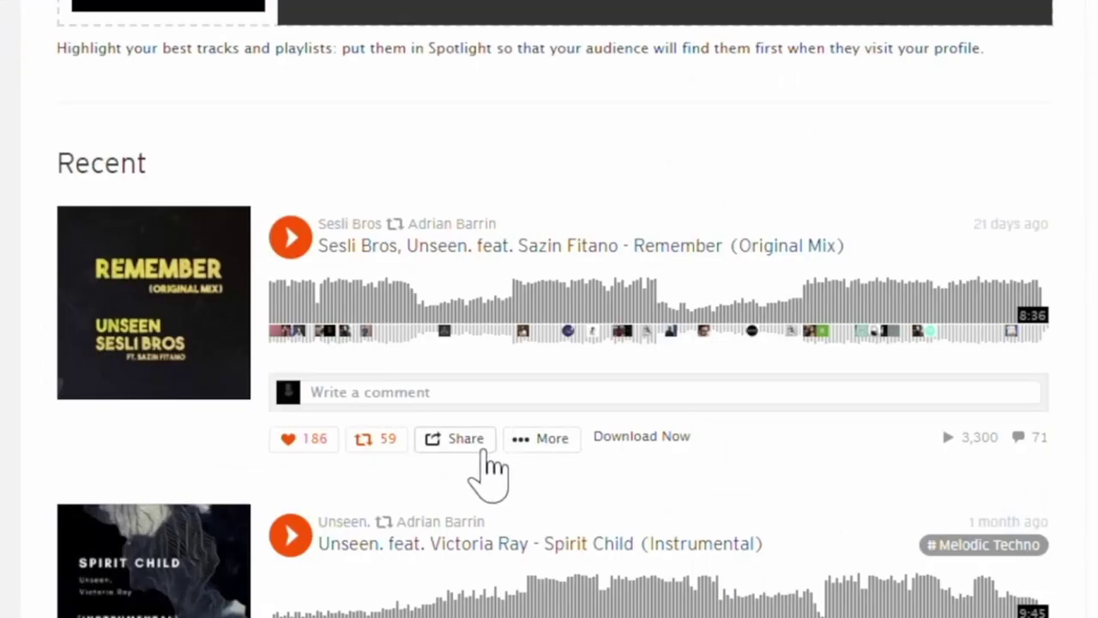
{"action": "left_click", "coordinate": [399, 423]}
{"action": "left_click", "coordinate": [618, 236]}
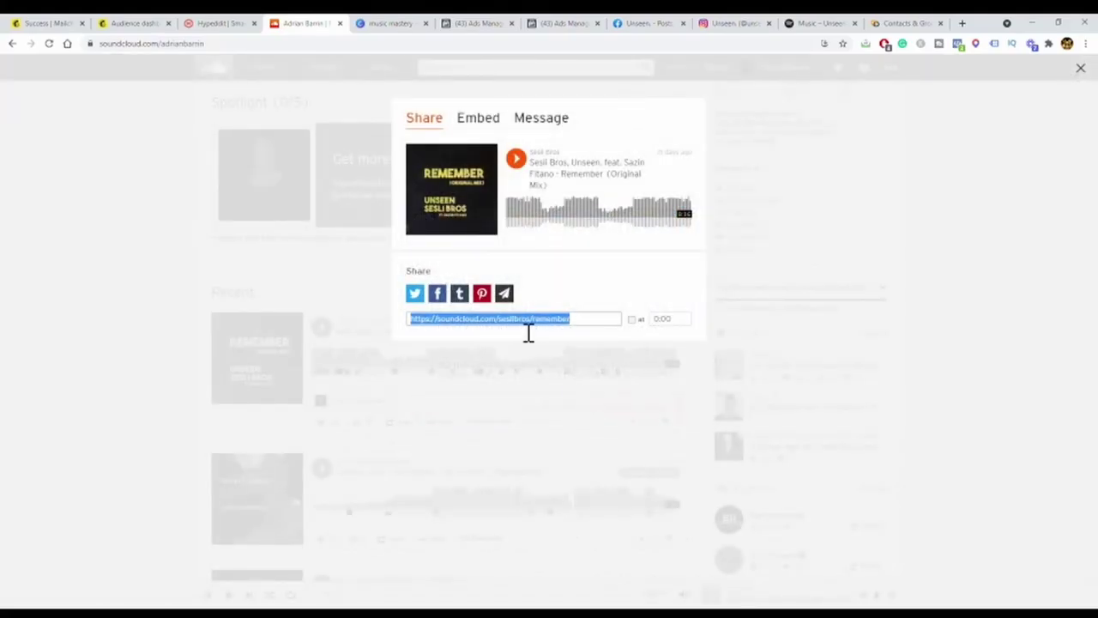
- Use the copied SoundCloud track link as the Hypeddit download gate's source, and advance through the genre, upload and title sections
{"action": "left_click", "coordinate": [210, 25]}
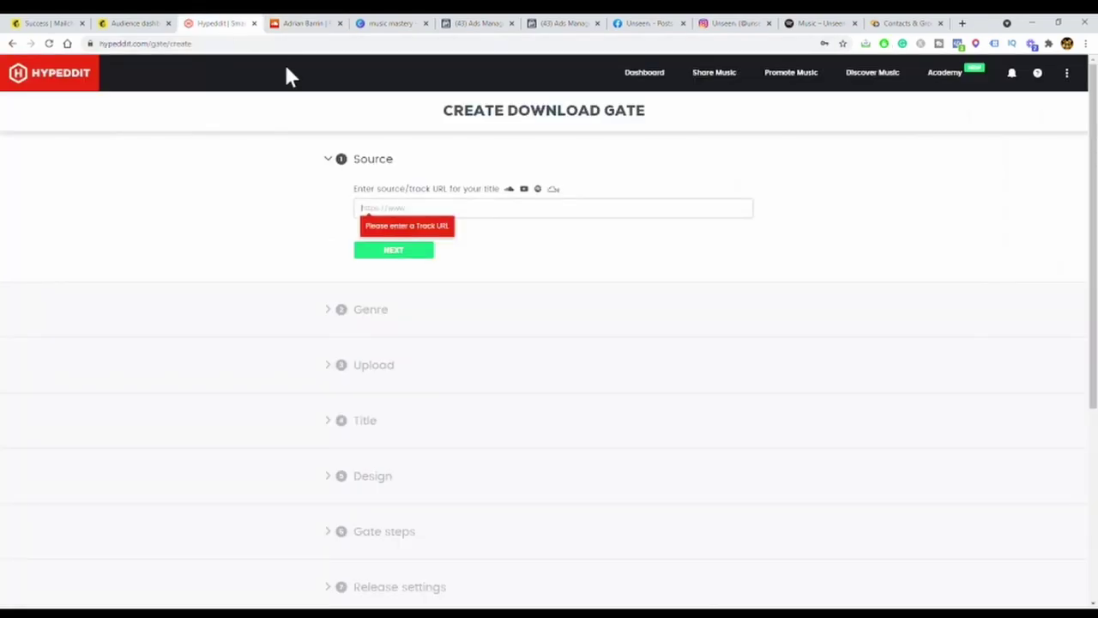
{"action": "key", "text": "ctrl+v"}
{"action": "left_click", "coordinate": [432, 261]}
{"action": "left_click", "coordinate": [431, 358]}
{"action": "left_click", "coordinate": [396, 311]}
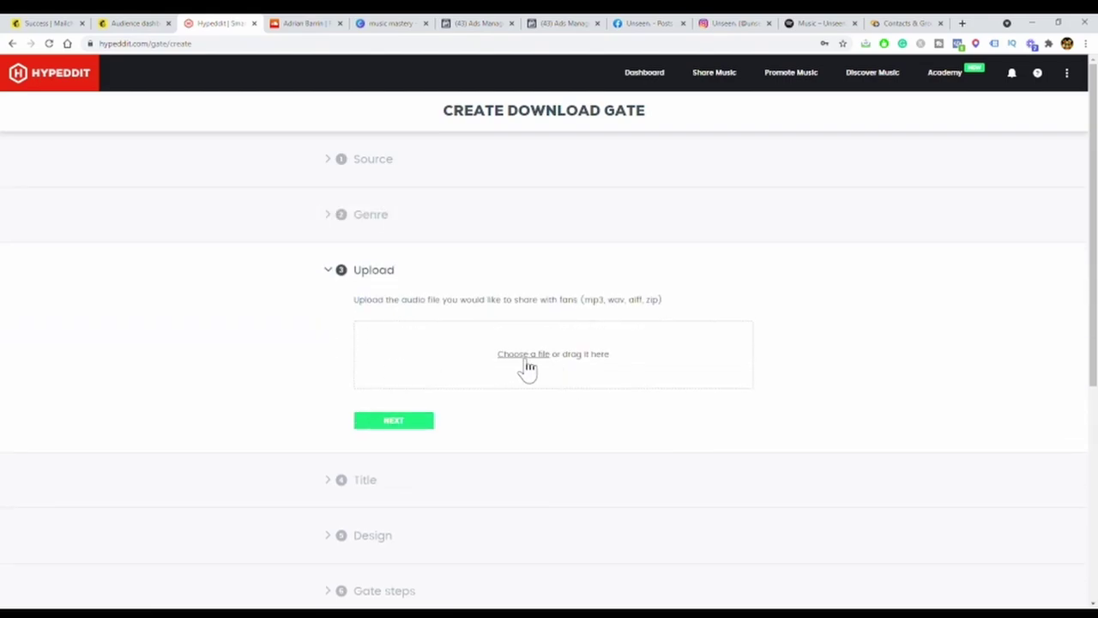
{"action": "left_click", "coordinate": [388, 487]}
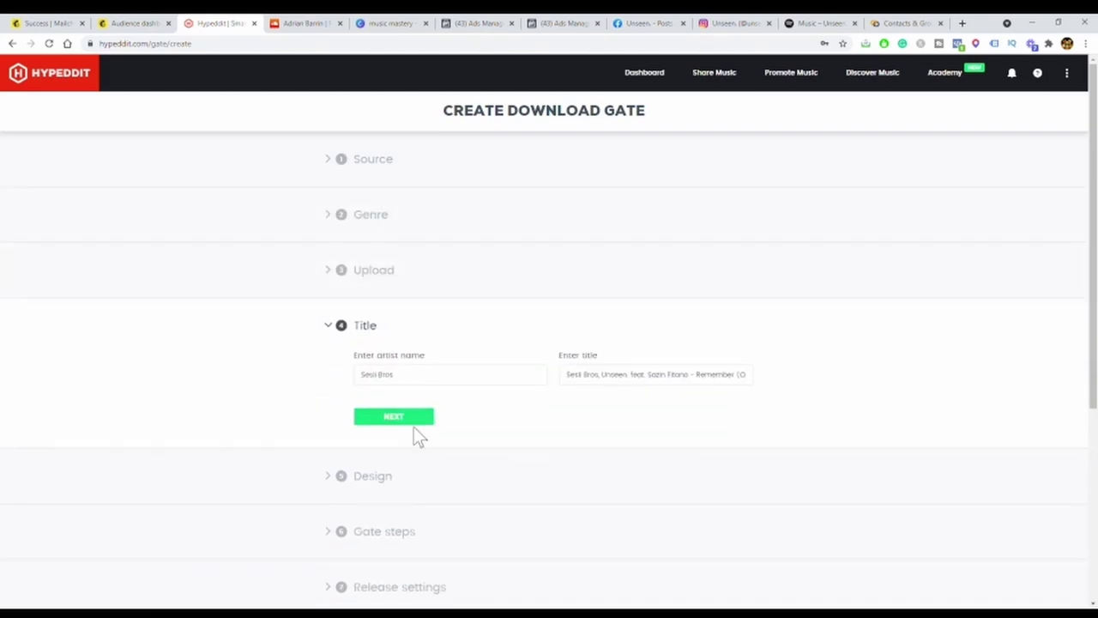
{"action": "left_click", "coordinate": [452, 387]}
{"action": "left_click", "coordinate": [385, 486]}
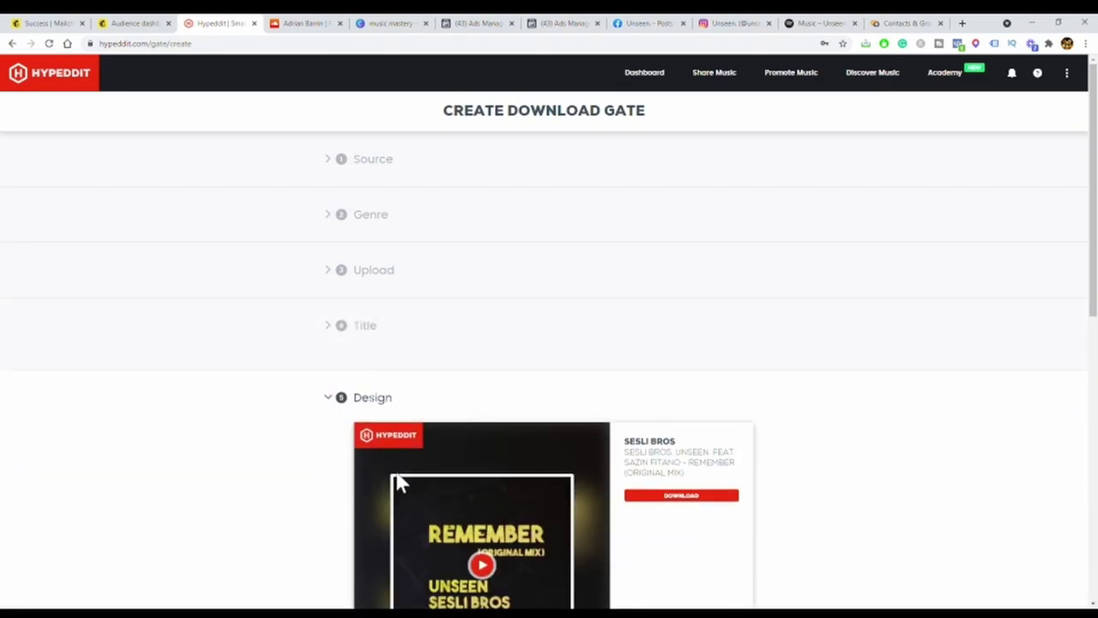
- Customize the download gate's design with custom colors and continue to the gate steps
{"action": "scroll", "coordinate": [497, 355], "scroll_direction": "down", "scroll_amount": 2}
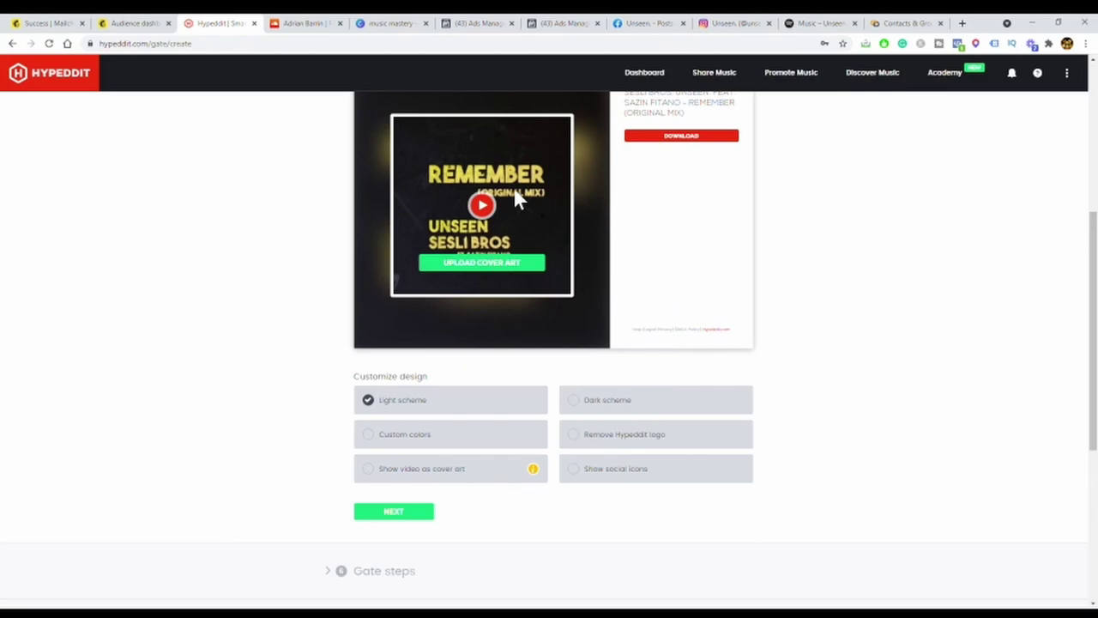
{"action": "scroll", "coordinate": [517, 336], "scroll_direction": "up", "scroll_amount": 2}
{"action": "left_click", "coordinate": [578, 519]}
{"action": "left_click", "coordinate": [497, 558]}
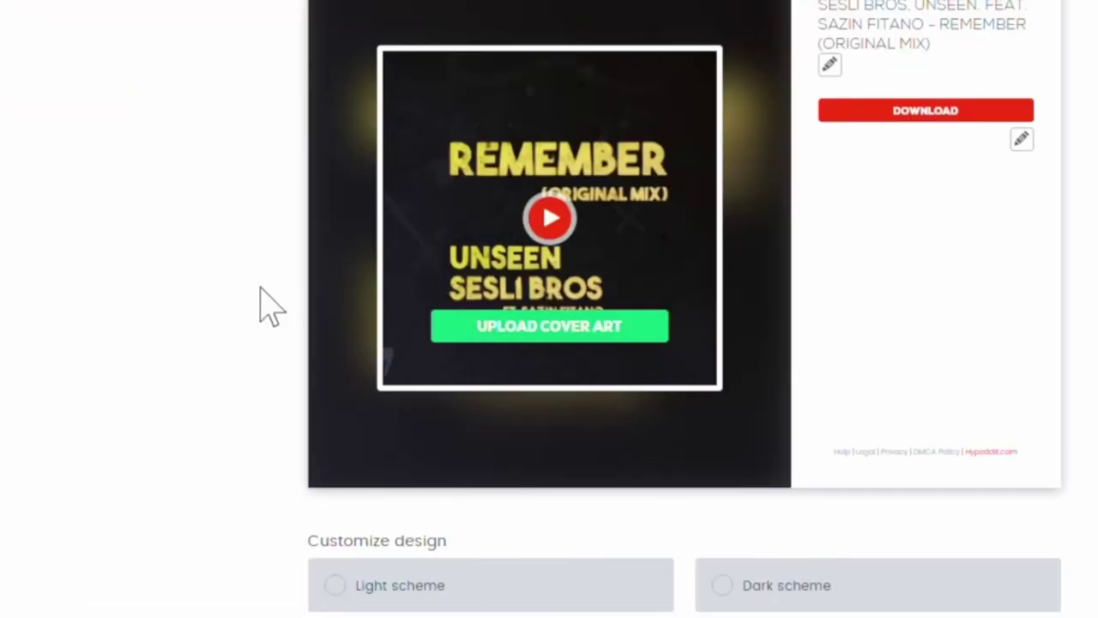
{"action": "scroll", "coordinate": [333, 364], "scroll_direction": "down", "scroll_amount": 5}
{"action": "left_click", "coordinate": [402, 283]}
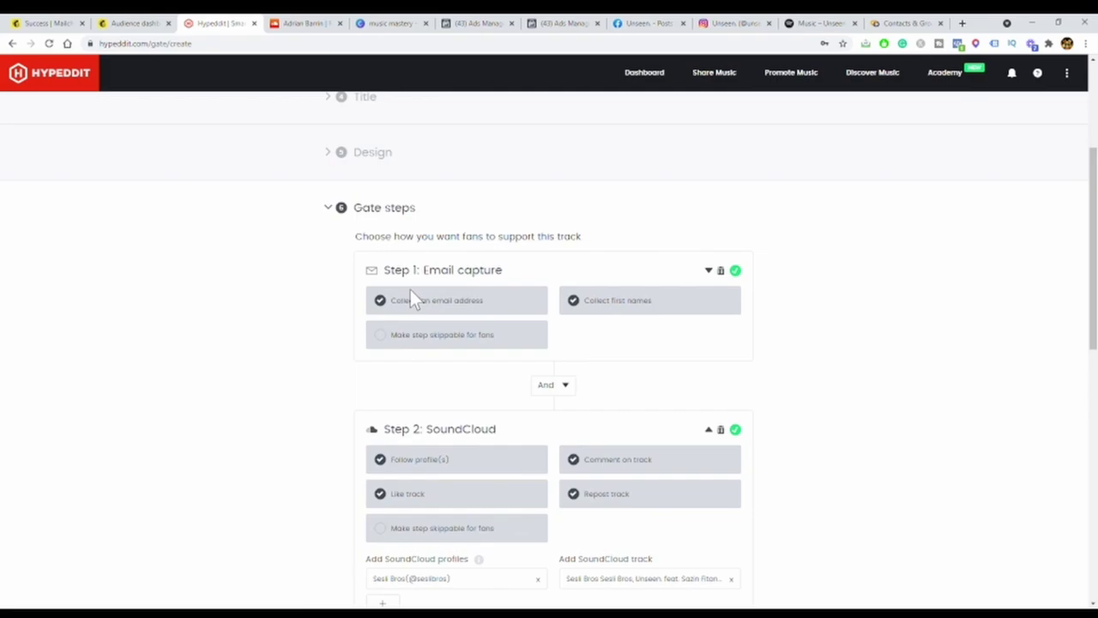
- Review the email capture and SoundCloud requirements that fans must complete in the gate steps
{"action": "scroll", "coordinate": [365, 335], "scroll_direction": "down", "scroll_amount": 3}
{"action": "scroll", "coordinate": [363, 326], "scroll_direction": "up", "scroll_amount": 4}
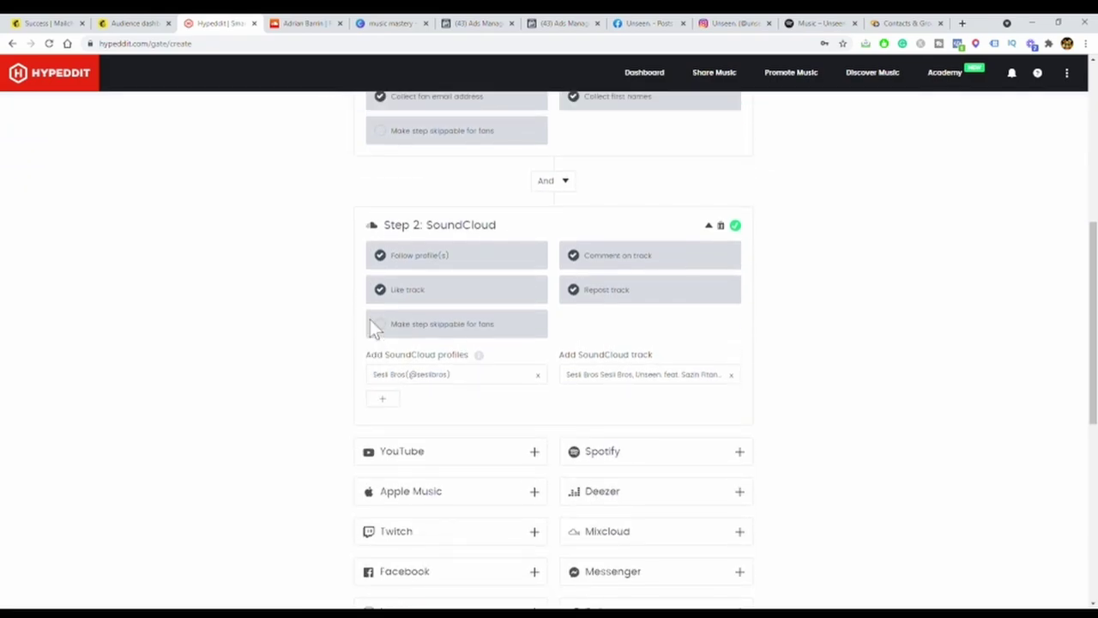
{"action": "scroll", "coordinate": [370, 323], "scroll_direction": "down", "scroll_amount": 2}
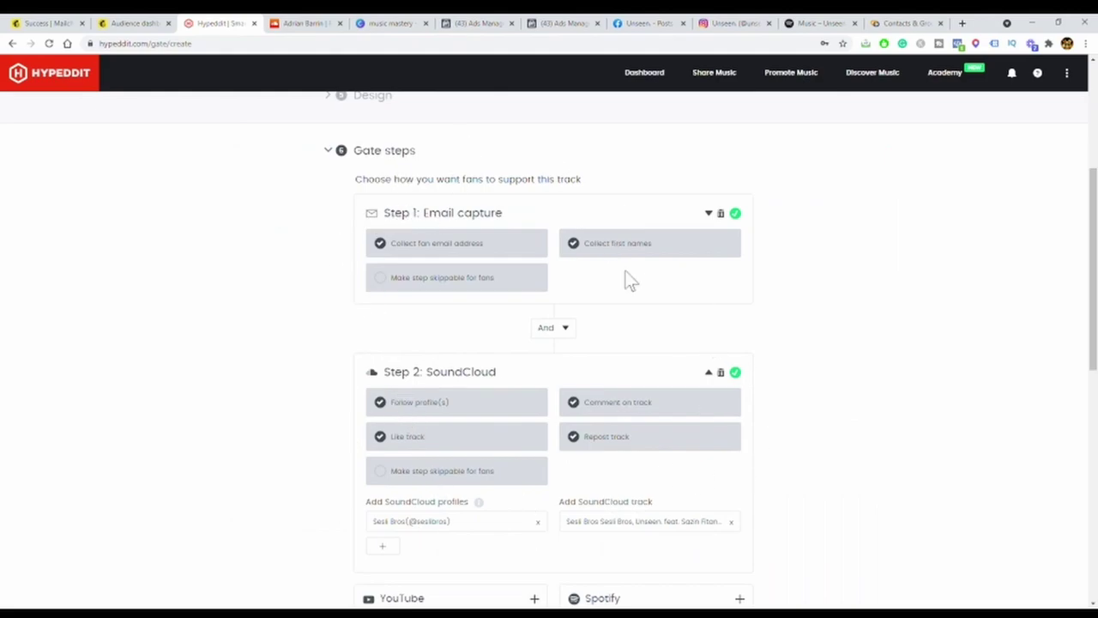
{"action": "scroll", "coordinate": [483, 398], "scroll_direction": "down", "scroll_amount": 3}
{"action": "scroll", "coordinate": [327, 350], "scroll_direction": "up", "scroll_amount": 2}
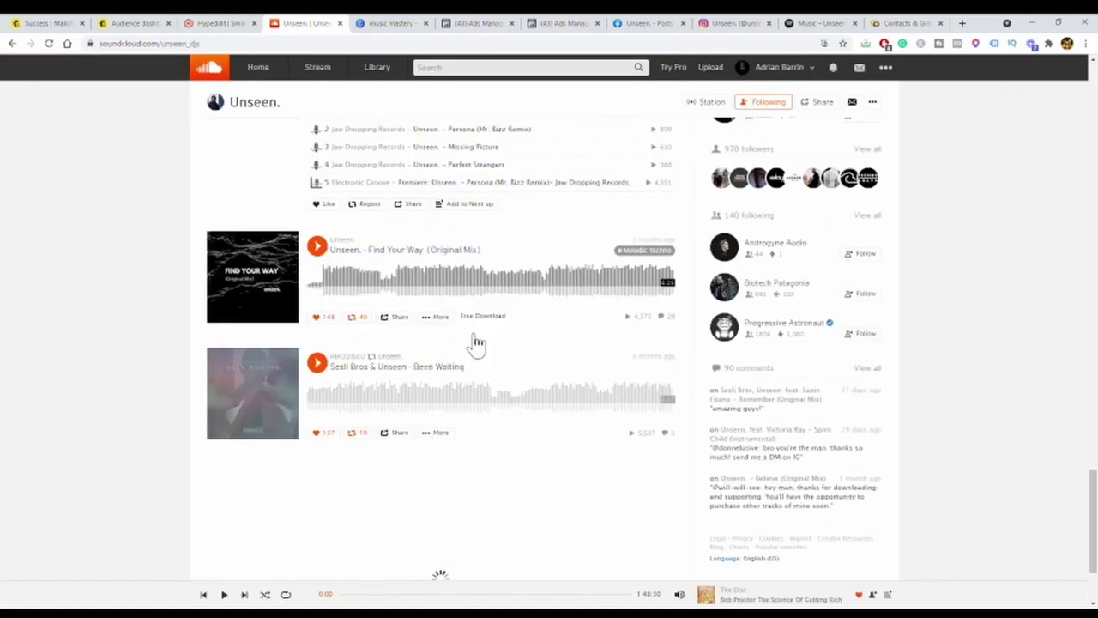
- Examine the tracks on the Unseen. SoundCloud profile and their Free Download links
{"action": "scroll", "coordinate": [466, 333], "scroll_direction": "down", "scroll_amount": 2}
{"action": "scroll", "coordinate": [466, 343], "scroll_direction": "down", "scroll_amount": 1}
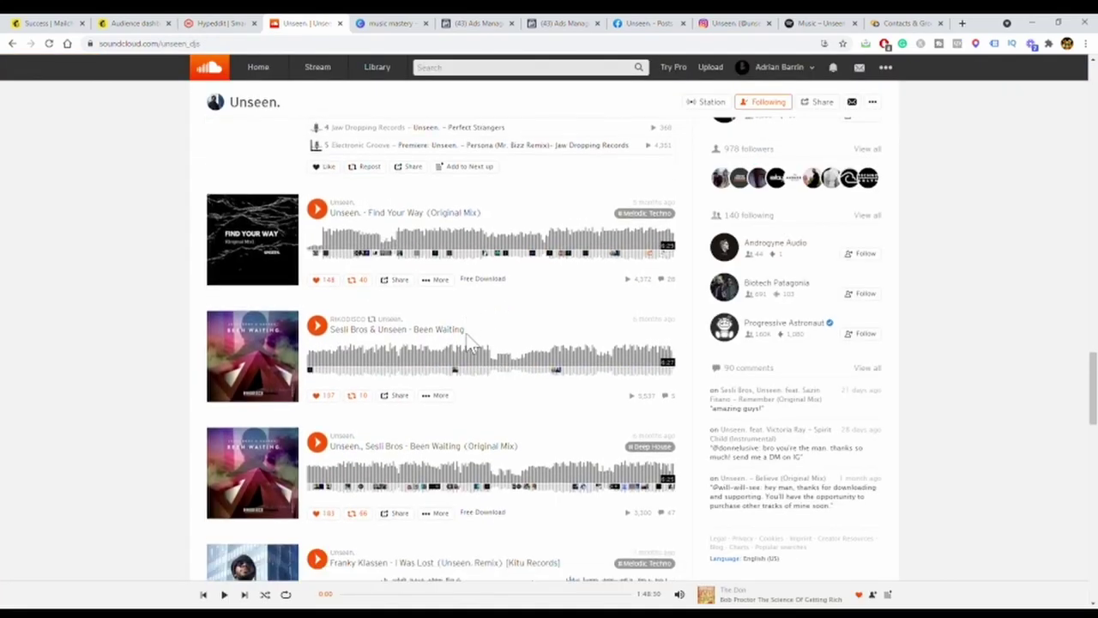
{"action": "scroll", "coordinate": [777, 197], "scroll_direction": "down", "scroll_amount": 3}
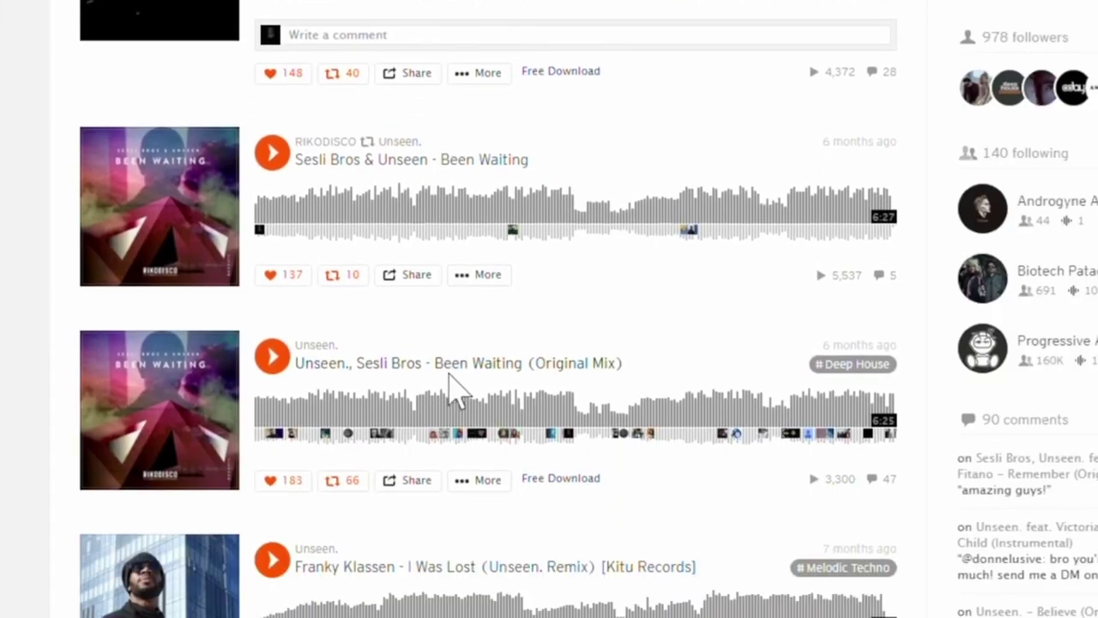
{"action": "scroll", "coordinate": [758, 450], "scroll_direction": "down", "scroll_amount": 3}
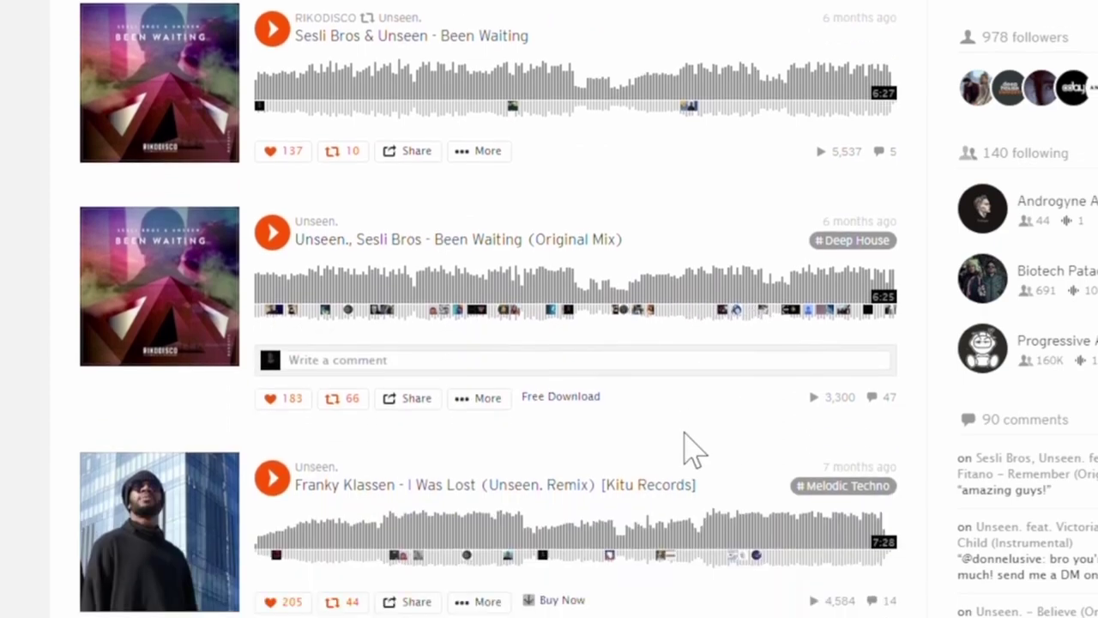
{"action": "scroll", "coordinate": [665, 498], "scroll_direction": "up", "scroll_amount": 4}
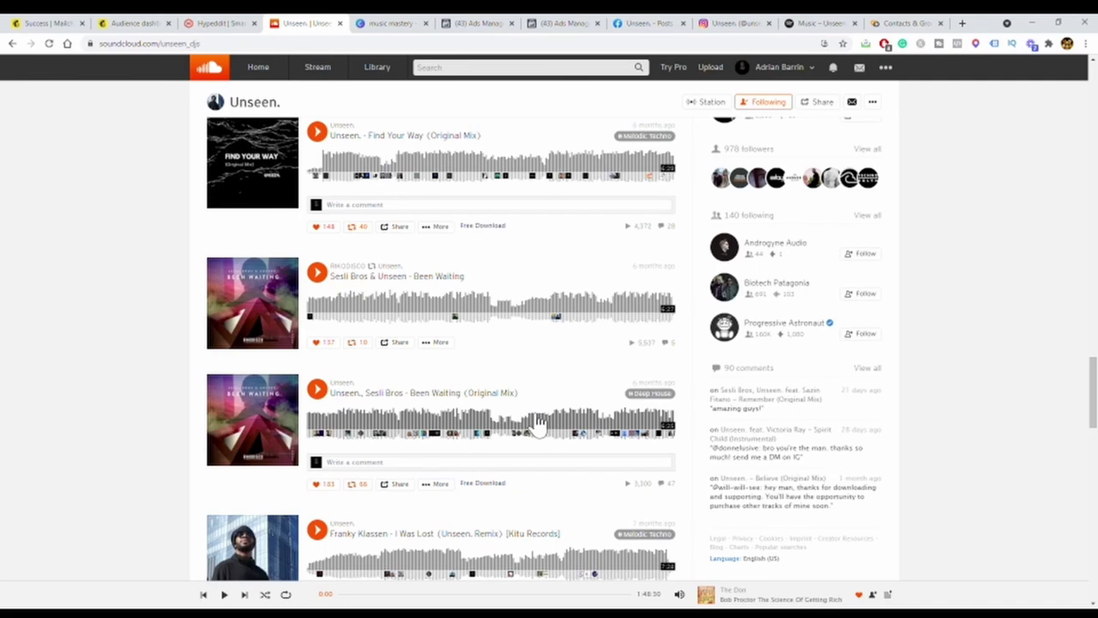
- Back on the Hypeddit gate form, add a Spotify gate step with Follow profile or playlist and Save track or album to fan's library
{"action": "key", "text": "ctrl+shift+Tab"}
{"action": "scroll", "coordinate": [326, 248], "scroll_direction": "down", "scroll_amount": 2}
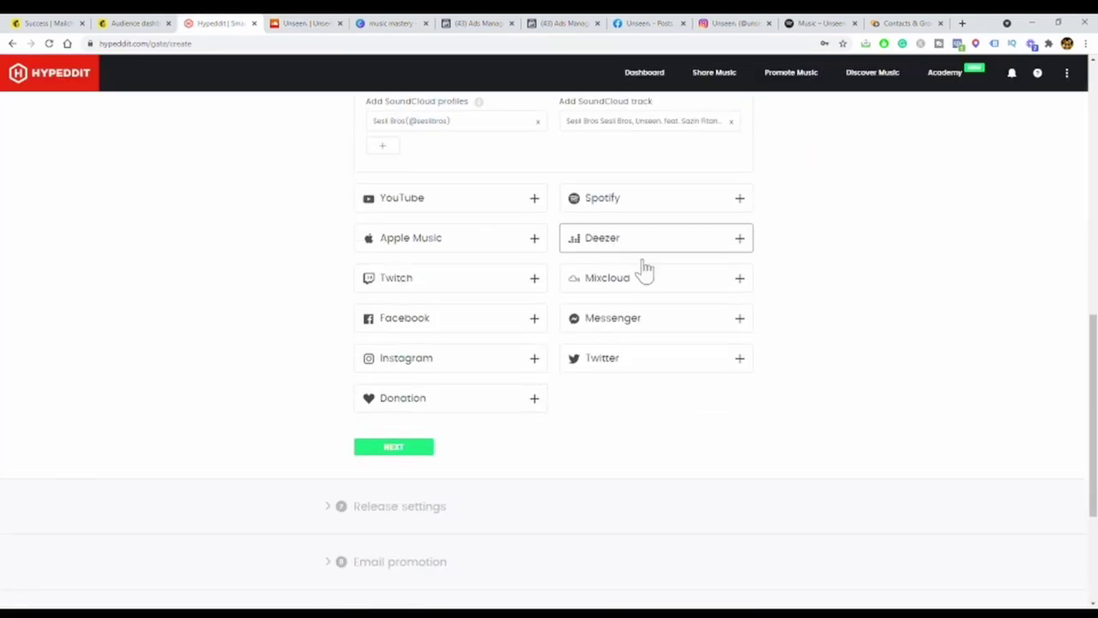
{"action": "scroll", "coordinate": [645, 268], "scroll_direction": "down", "scroll_amount": 1}
{"action": "scroll", "coordinate": [490, 260], "scroll_direction": "up", "scroll_amount": 3}
{"action": "scroll", "coordinate": [556, 294], "scroll_direction": "down", "scroll_amount": 1}
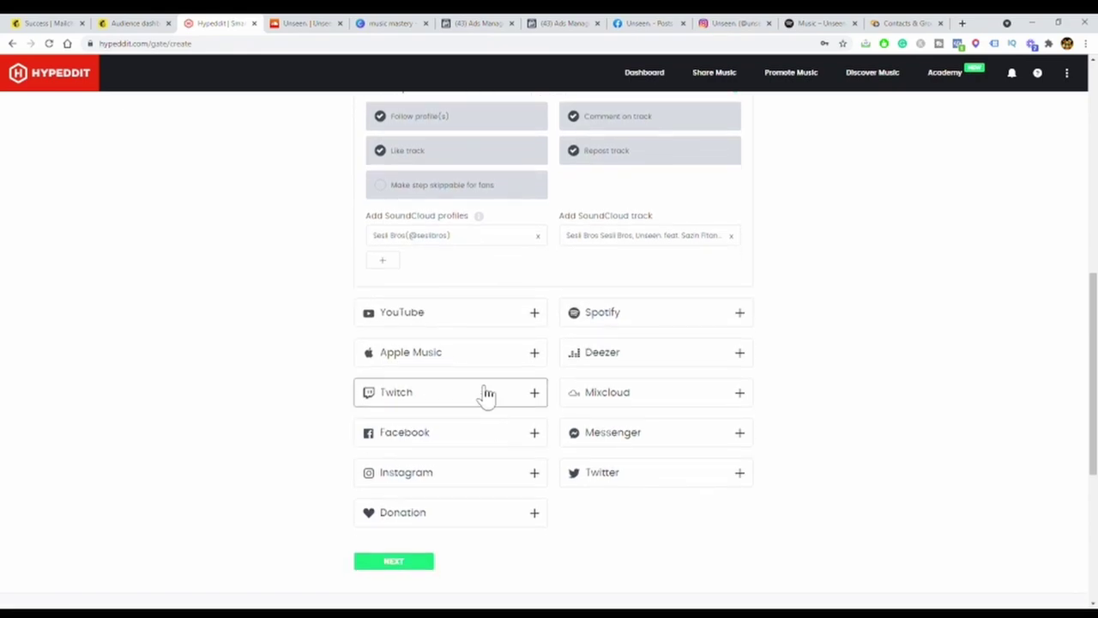
{"action": "left_click", "coordinate": [677, 314]}
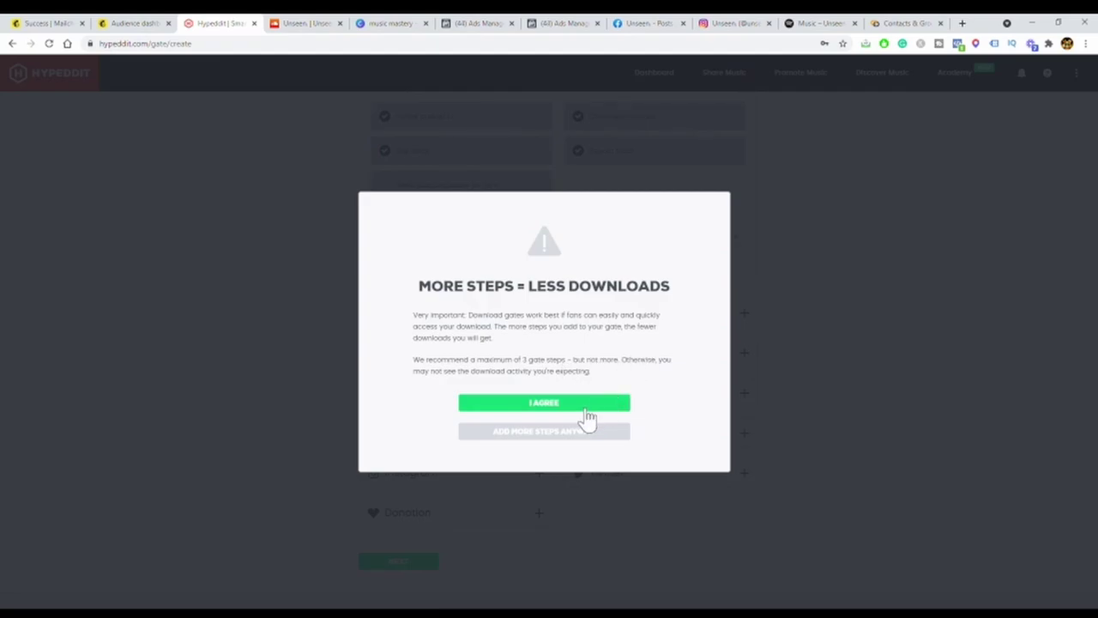
{"action": "left_click", "coordinate": [624, 428]}
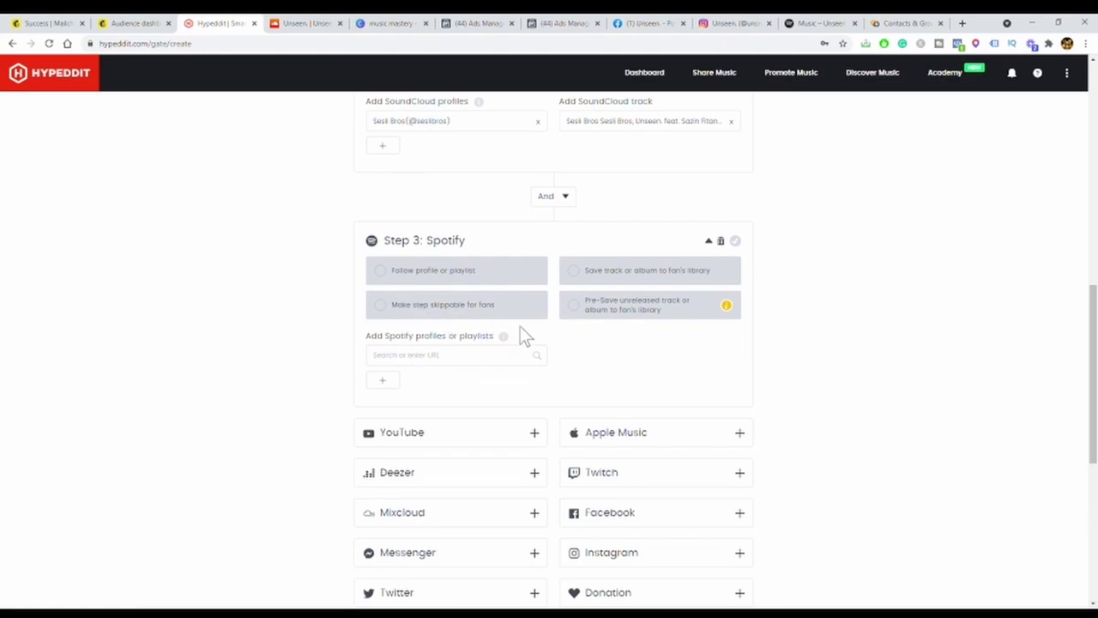
{"action": "left_click", "coordinate": [391, 273]}
{"action": "left_click", "coordinate": [581, 276]}
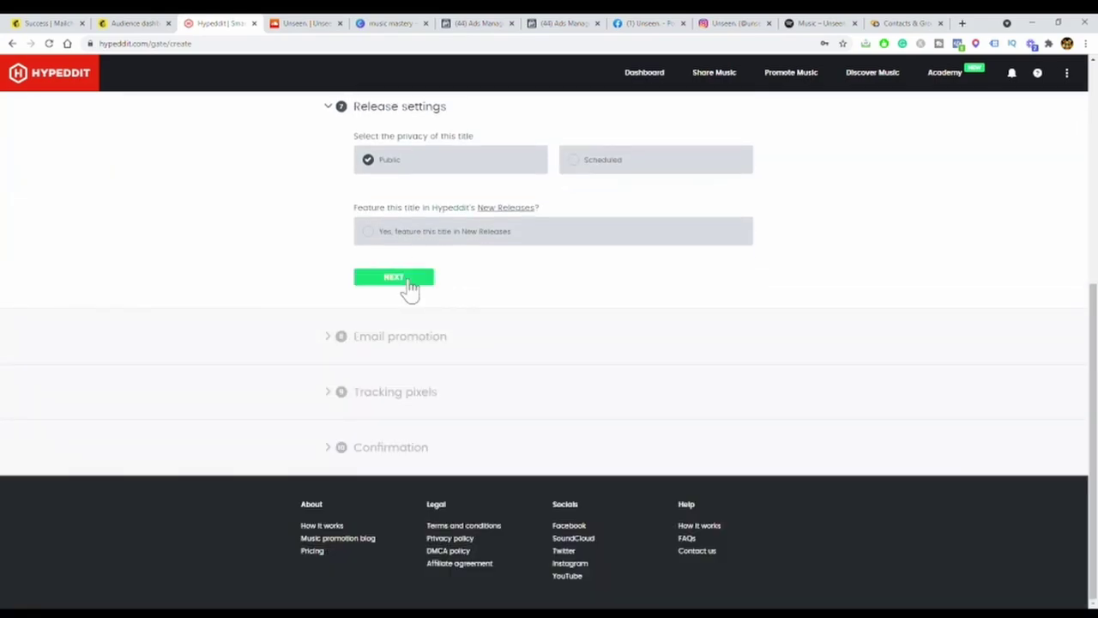
- In the release settings, opt to feature the title in Hypeddit's New Releases and continue to email promotion
{"action": "scroll", "coordinate": [404, 257], "scroll_direction": "up", "scroll_amount": 4}
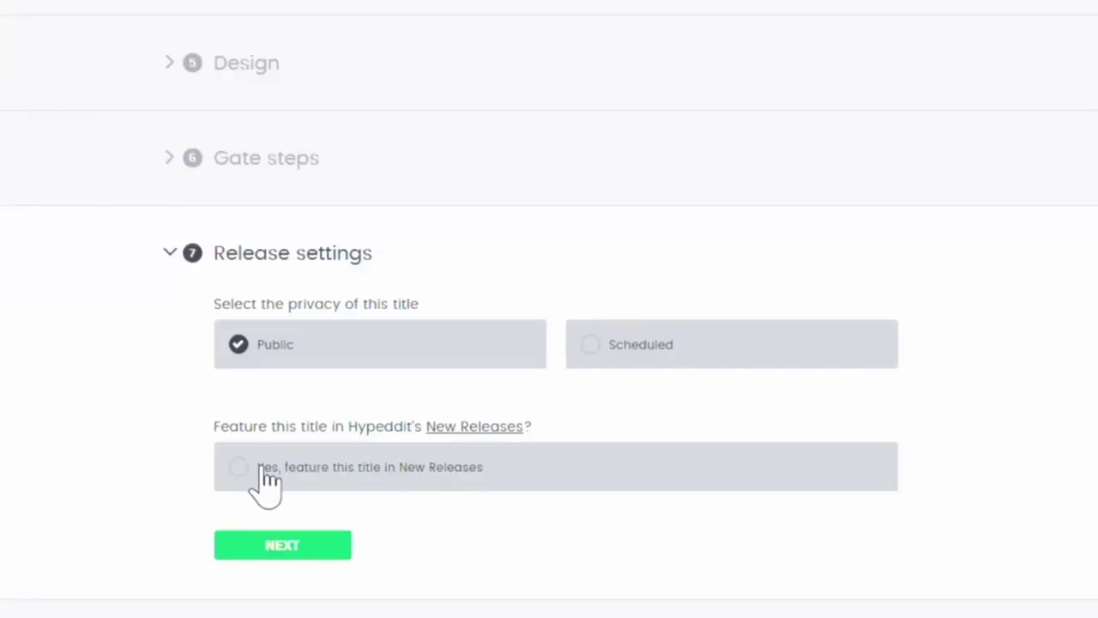
{"action": "left_click", "coordinate": [261, 472]}
{"action": "left_click", "coordinate": [282, 576]}
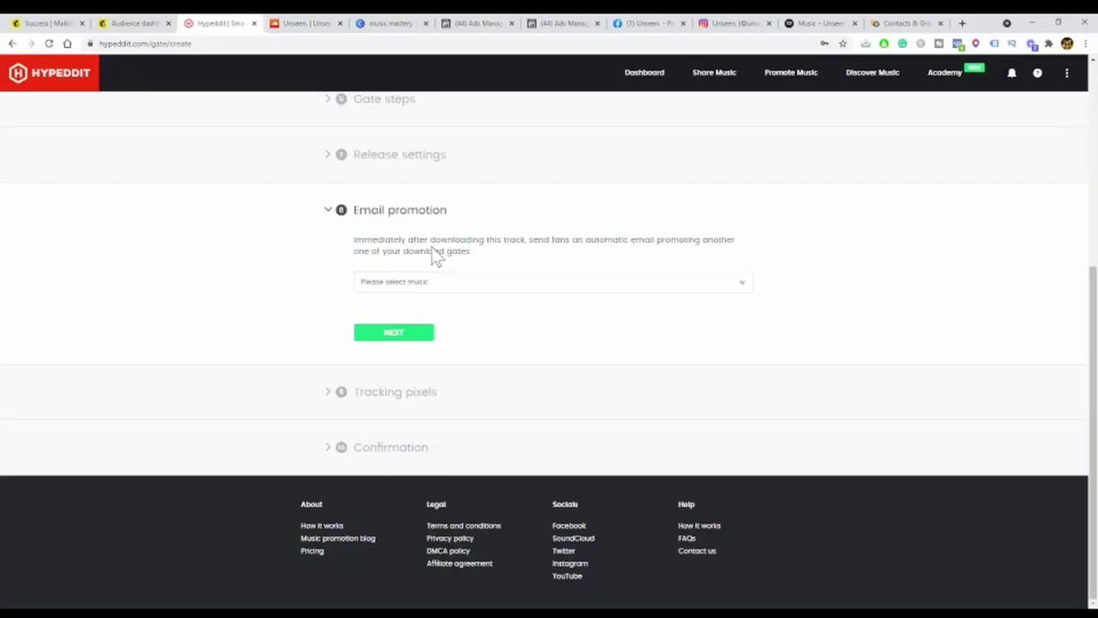
- Choose Find Your Way (Original Mix) as the gate promoted in the automatic fan email, and open the tracking pixels section
{"action": "left_click", "coordinate": [515, 292]}
{"action": "scroll", "coordinate": [532, 375], "scroll_direction": "down", "scroll_amount": 1}
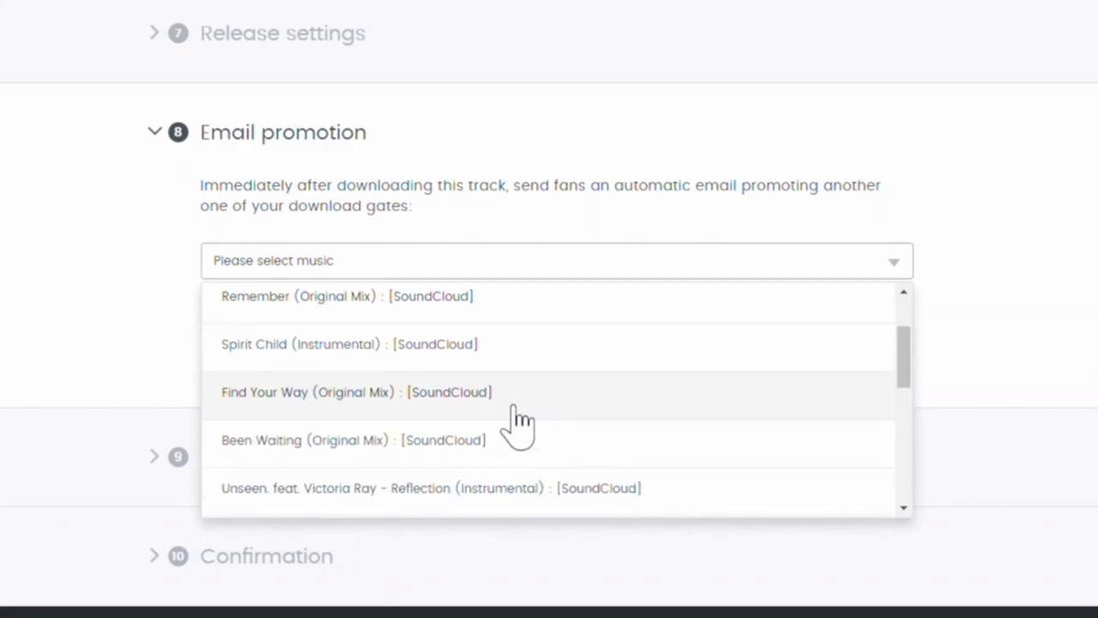
{"action": "left_click", "coordinate": [386, 397]}
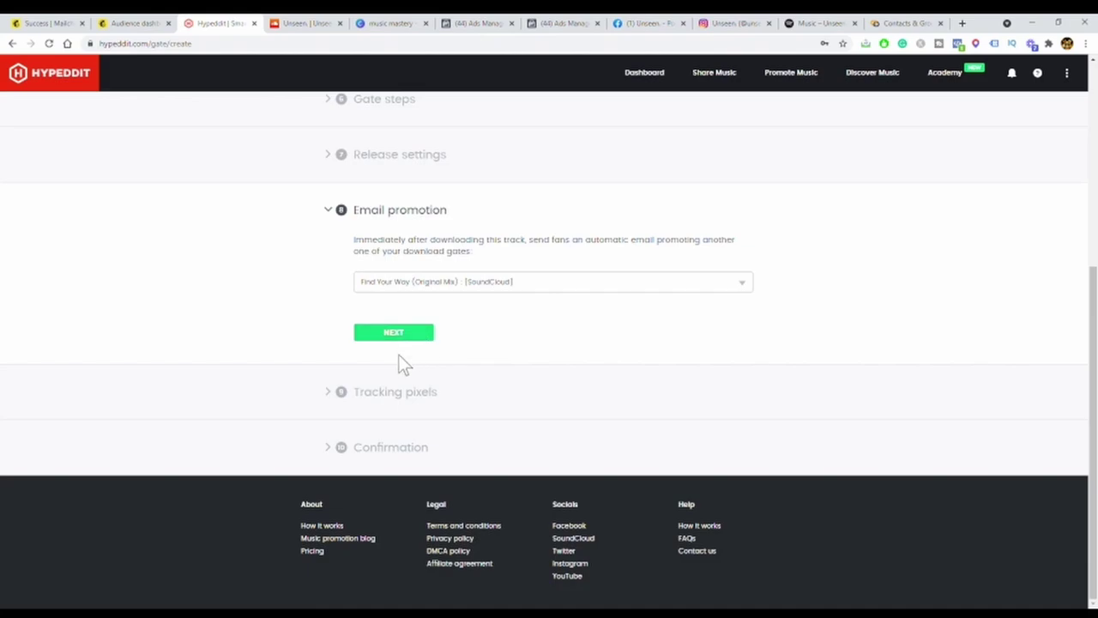
{"action": "left_click", "coordinate": [411, 400]}
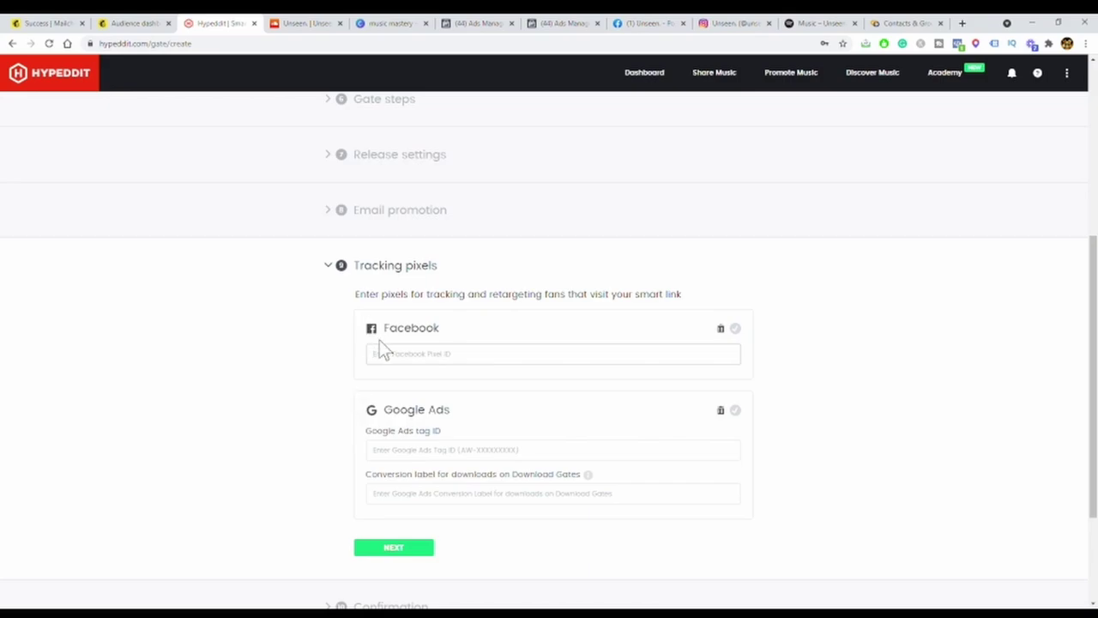
- Look over the remaining tracking pixels and confirmation sections, and return to the Hypeddit dashboard
{"action": "left_click", "coordinate": [395, 265]}
{"action": "left_click", "coordinate": [397, 448]}
{"action": "scroll", "coordinate": [471, 505], "scroll_direction": "down", "scroll_amount": 2}
{"action": "scroll", "coordinate": [544, 321], "scroll_direction": "up", "scroll_amount": 5}
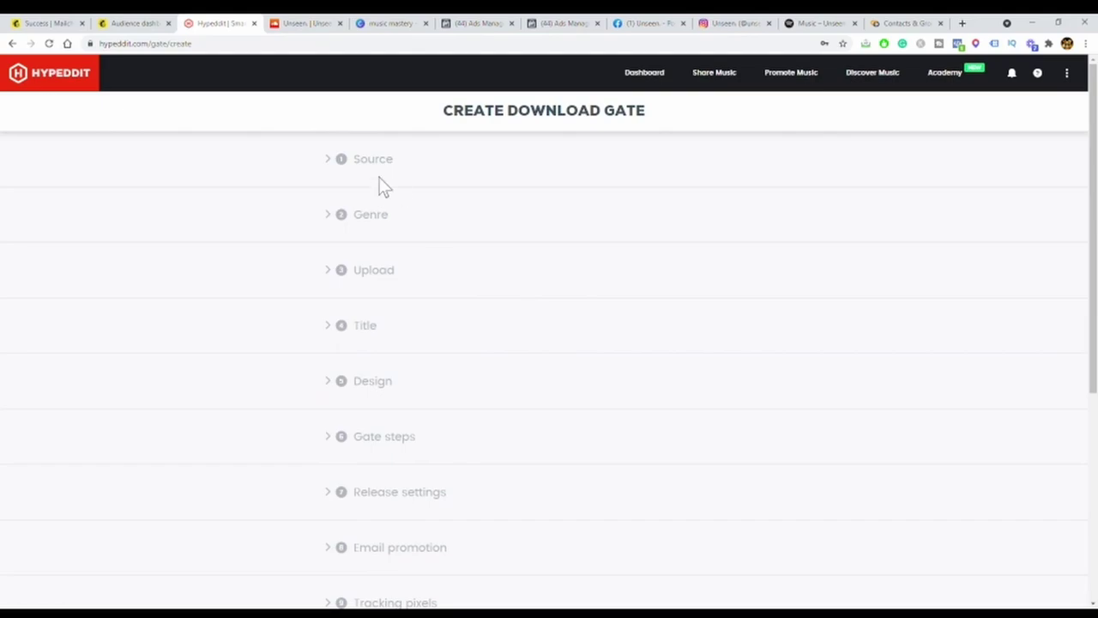
{"action": "left_click", "coordinate": [659, 78]}
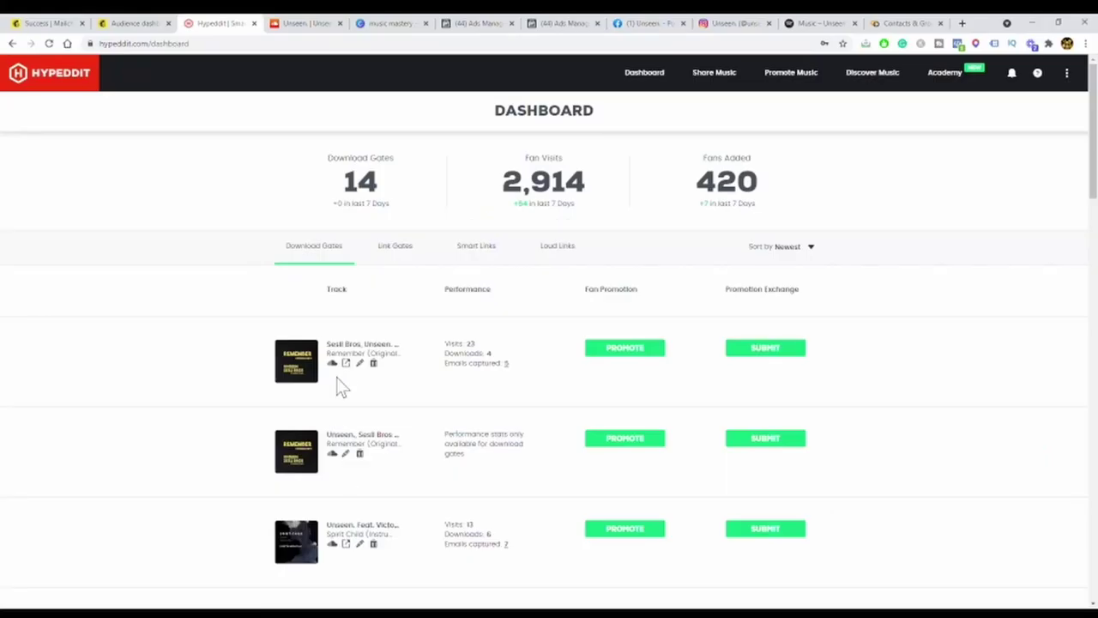
- Open the live download gate page for Remember (Original Mix) and start its download to view the email capture form
{"action": "left_click", "coordinate": [491, 207]}
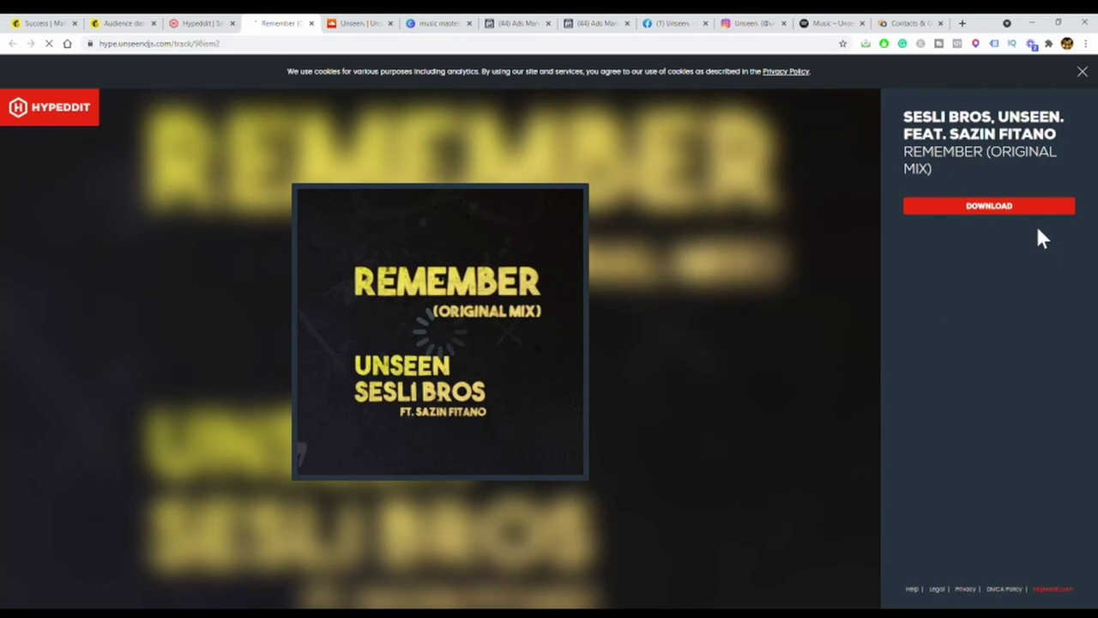
{"action": "left_click", "coordinate": [992, 211]}
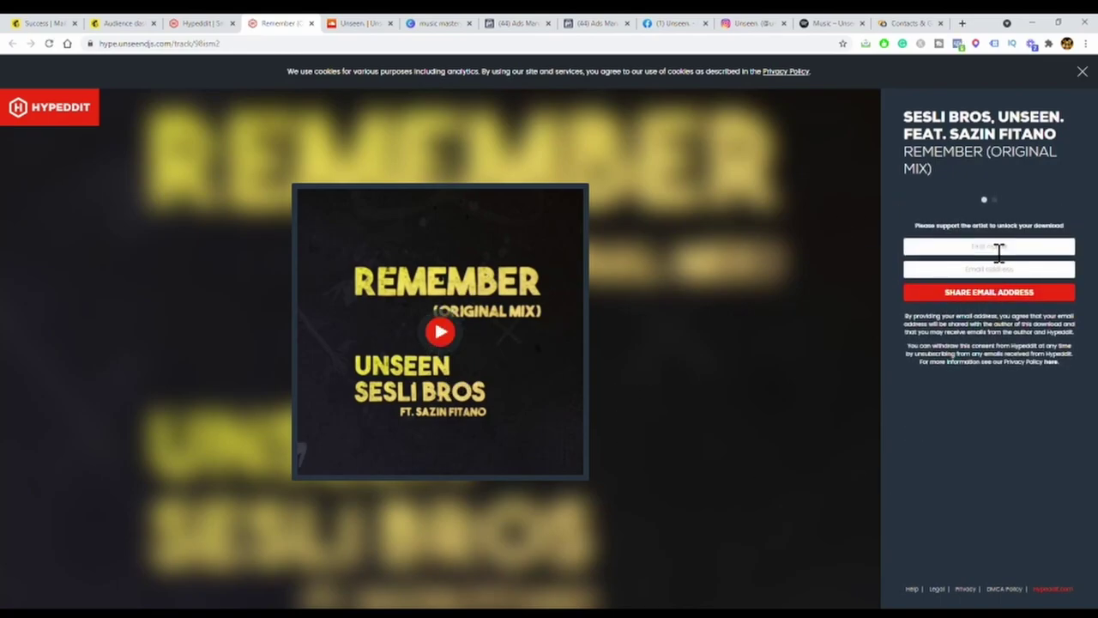
{"action": "left_click", "coordinate": [993, 270]}
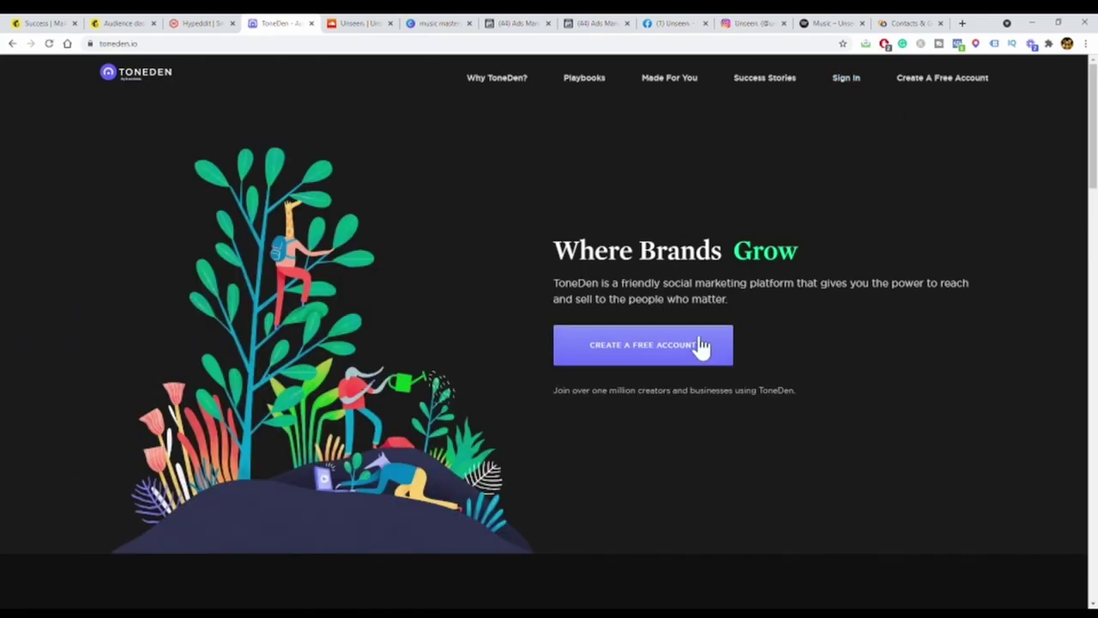
- Switch to ToneDen, sign in, and open the Smart Links campaigns
{"action": "left_click", "coordinate": [848, 79]}
{"action": "left_click", "coordinate": [807, 451]}
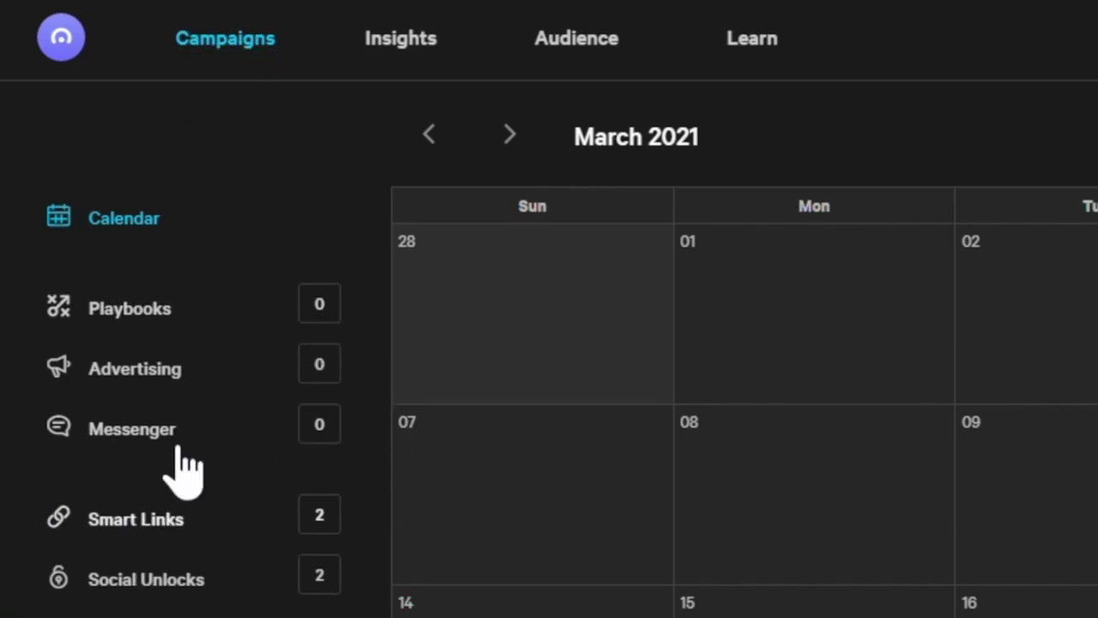
{"action": "left_click", "coordinate": [233, 50]}
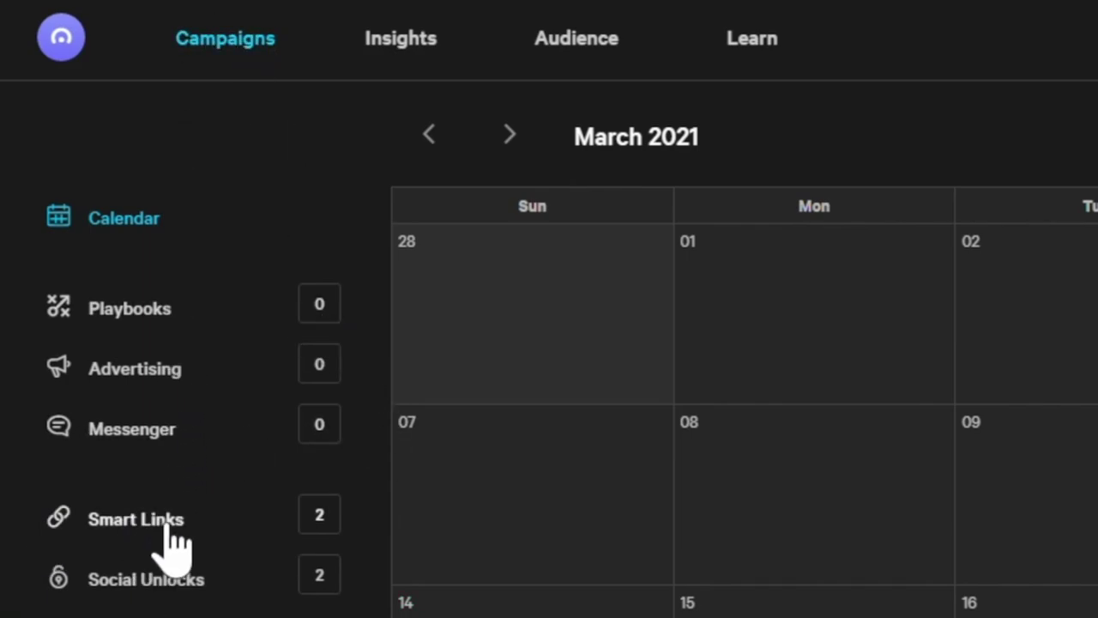
{"action": "left_click", "coordinate": [159, 520]}
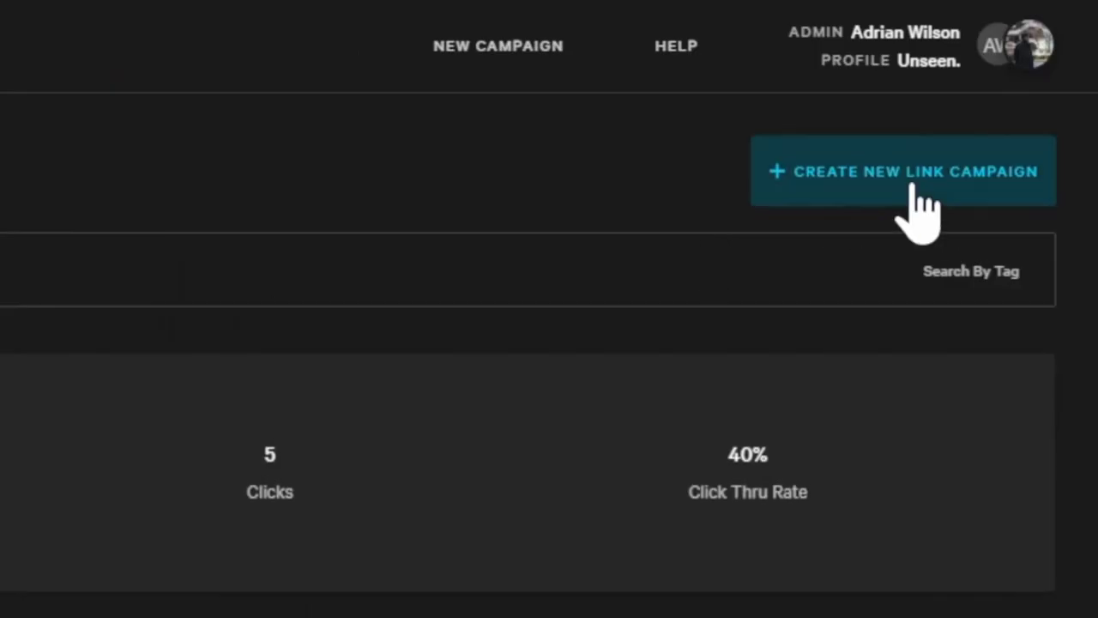
- Start a new link campaign for music using the Existing Release template
{"action": "left_click", "coordinate": [923, 195]}
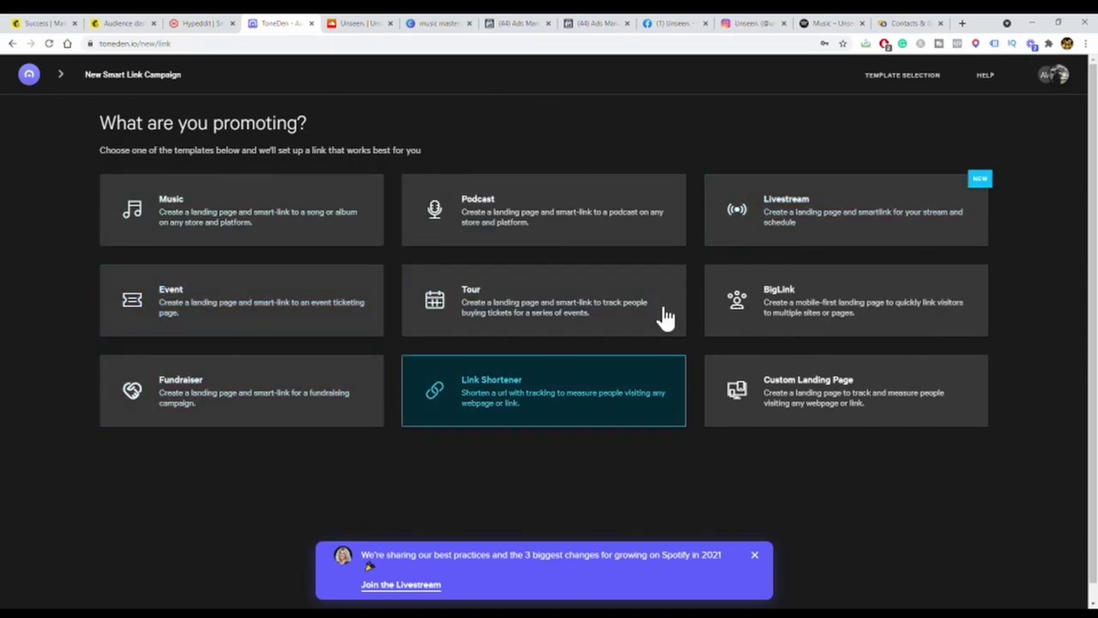
{"action": "left_click", "coordinate": [276, 225]}
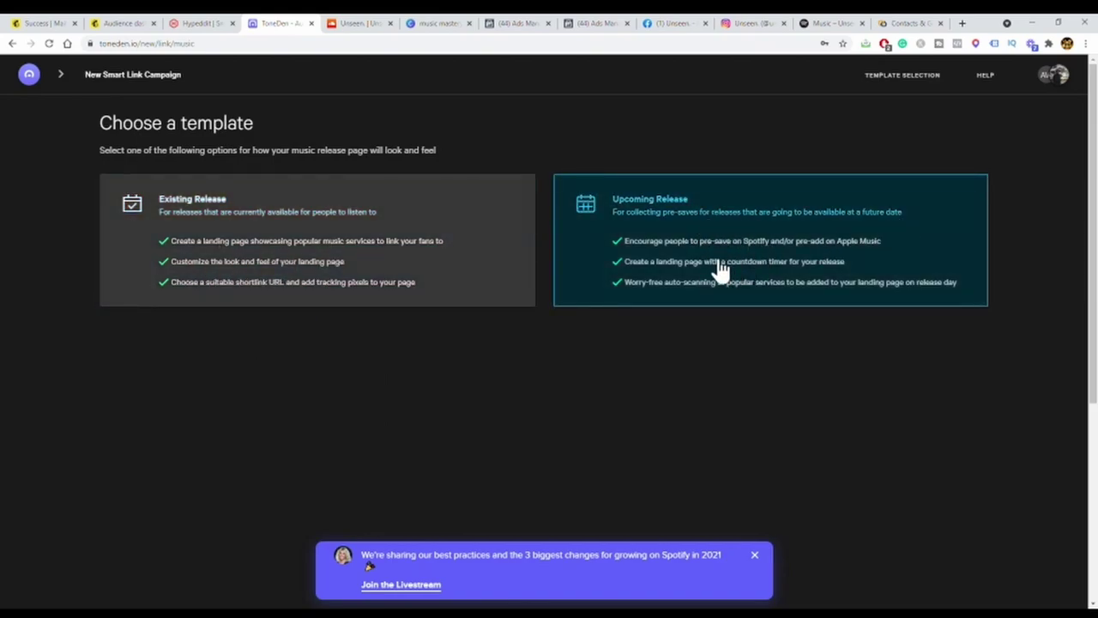
{"action": "left_click", "coordinate": [263, 278]}
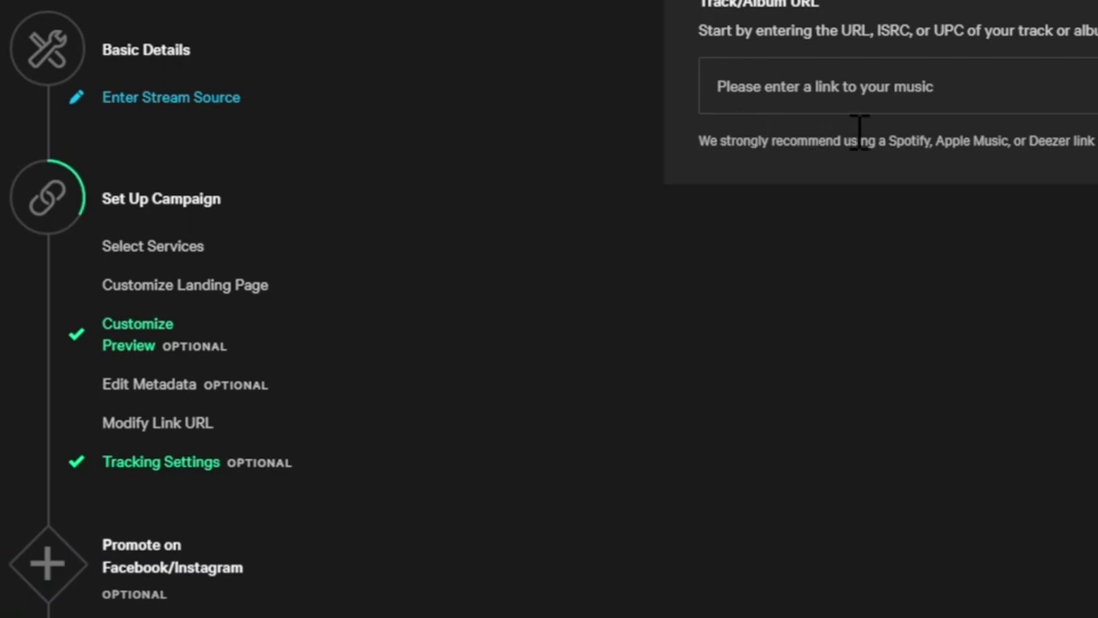
{"action": "left_click", "coordinate": [858, 124]}
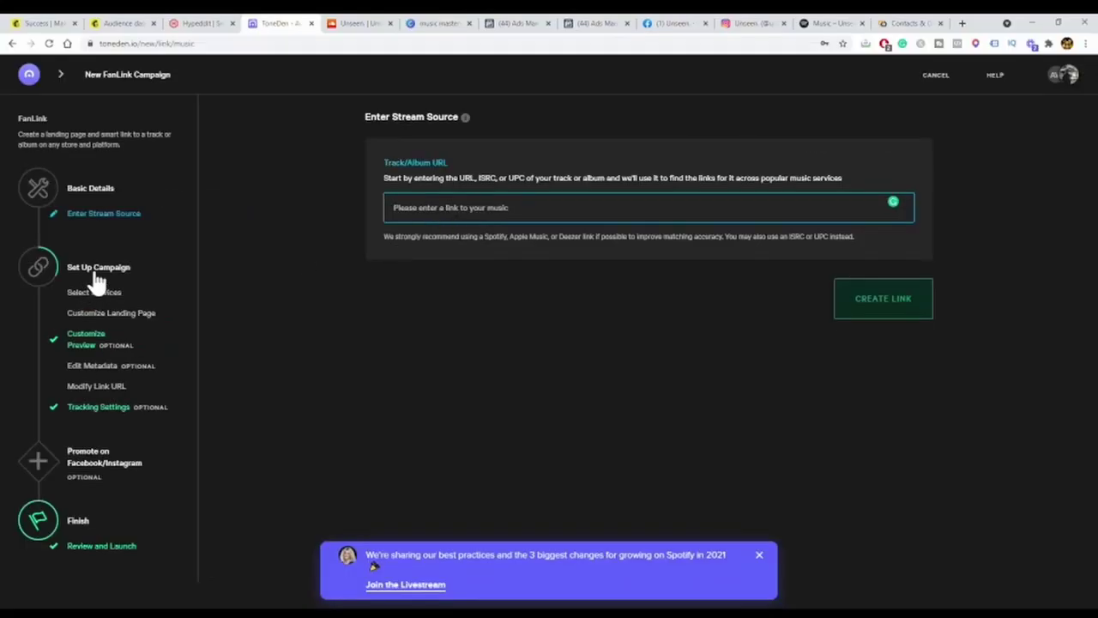
{"action": "type", "text": "https://soundcloud.com/sesilbros/remember"}
{"action": "left_click", "coordinate": [934, 308]}
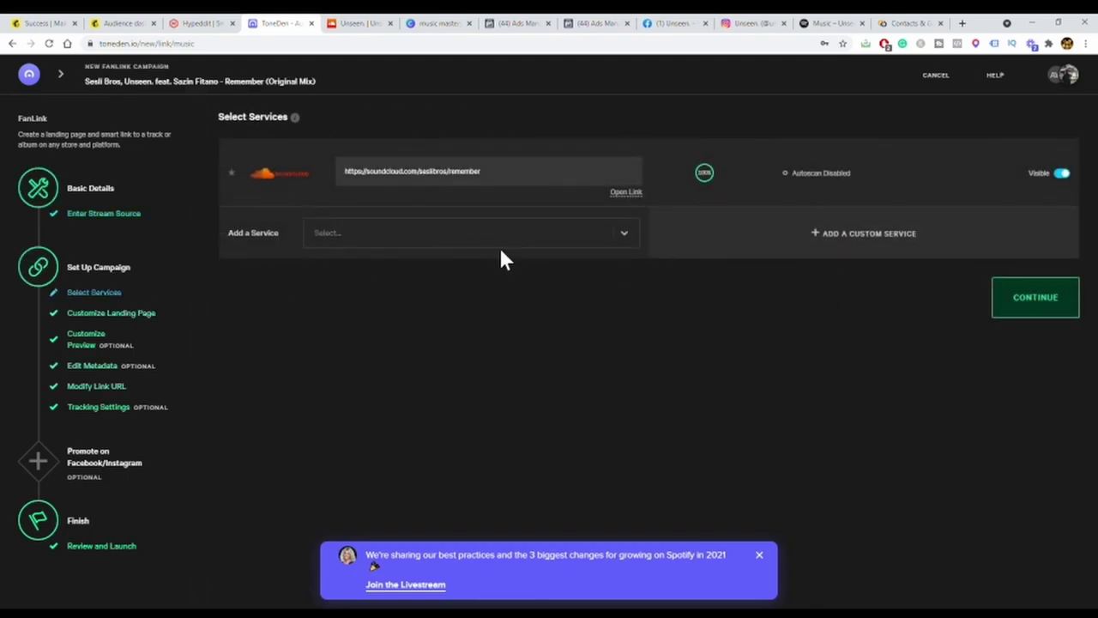
- Review the list of music services that can be added to the FanLink
{"action": "left_click", "coordinate": [566, 233]}
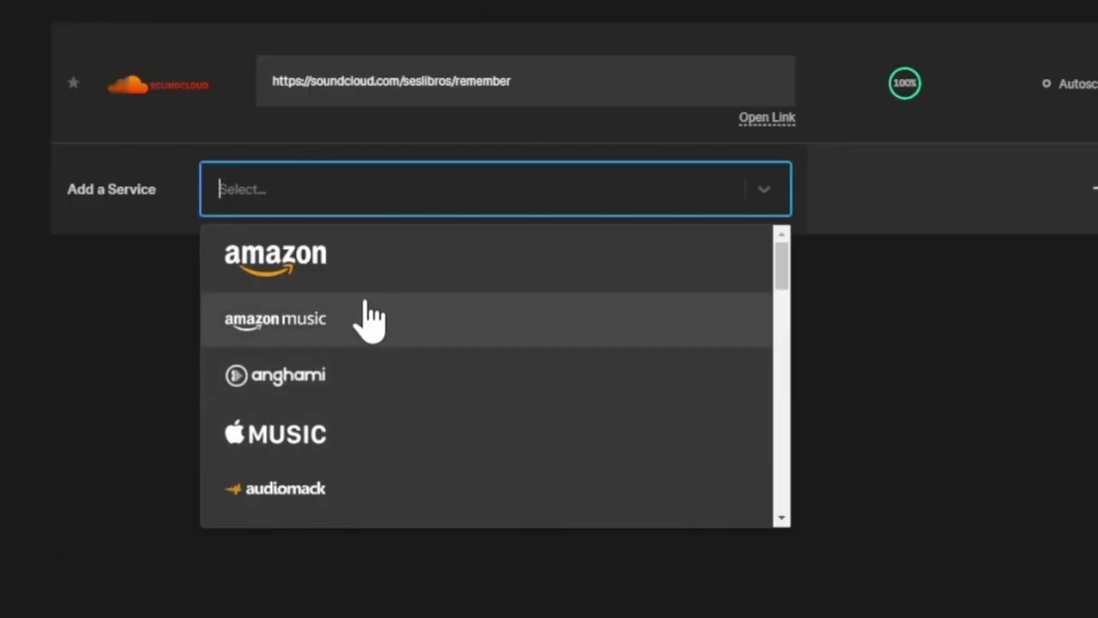
{"action": "scroll", "coordinate": [371, 319], "scroll_direction": "down", "scroll_amount": 15}
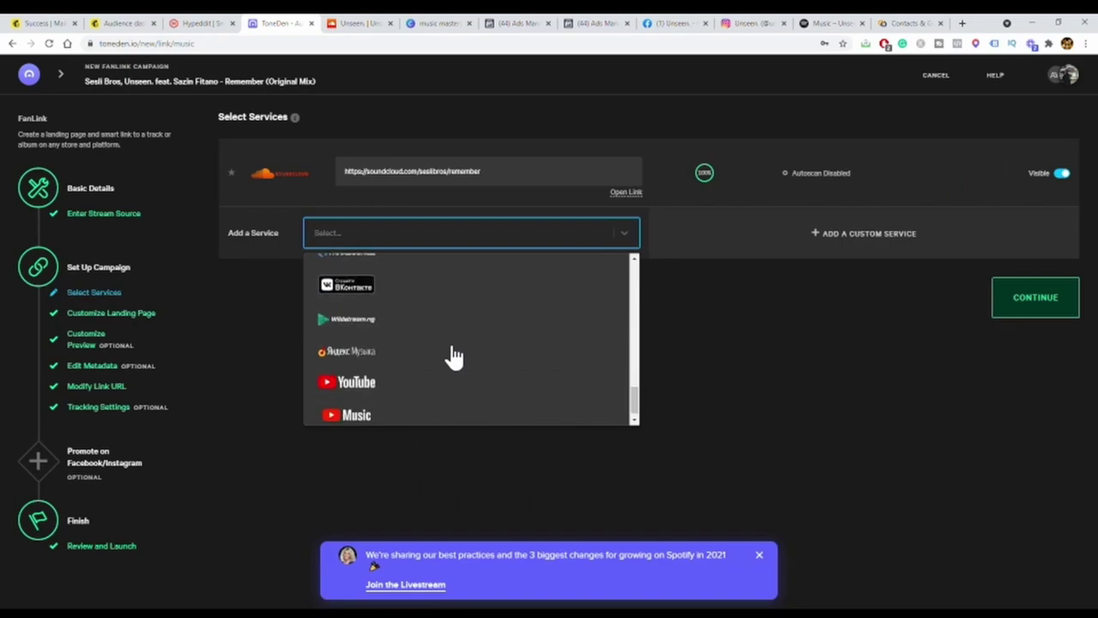
{"action": "scroll", "coordinate": [446, 352], "scroll_direction": "up", "scroll_amount": 15}
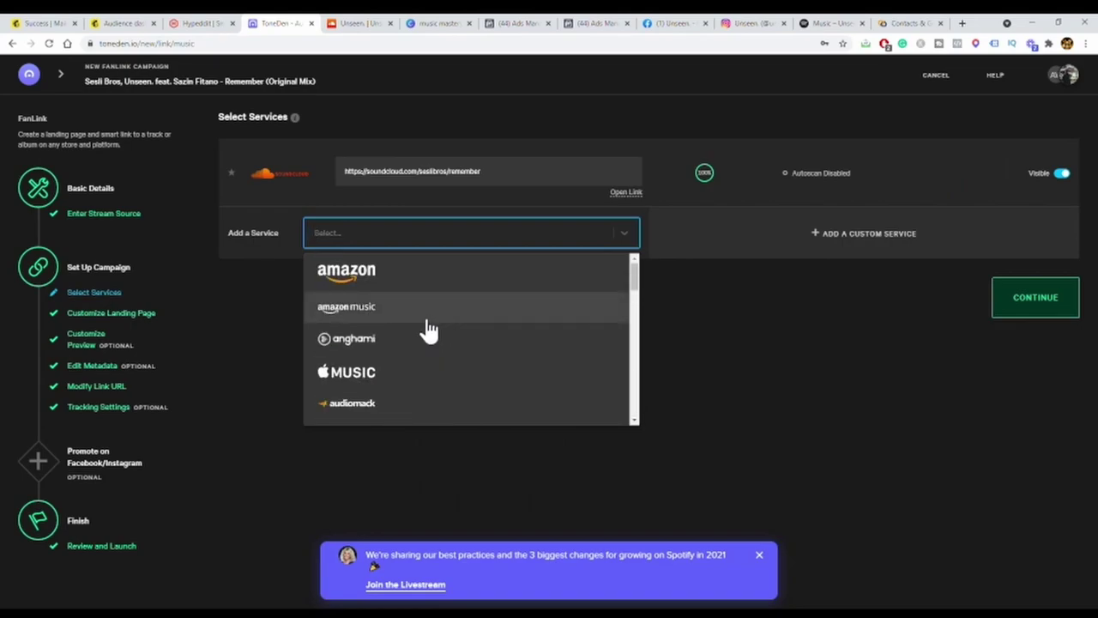
{"action": "left_click", "coordinate": [232, 305]}
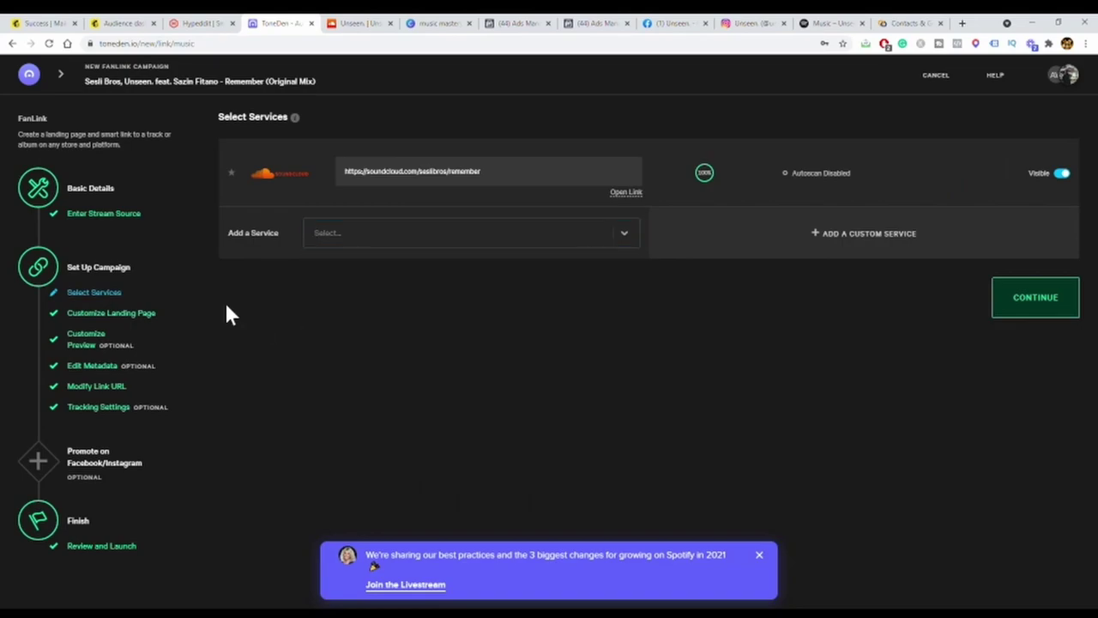
- Go to the FanLink's landing page customization, review the title and description, and start creating a new social unlock to embed
{"action": "left_click", "coordinate": [97, 314]}
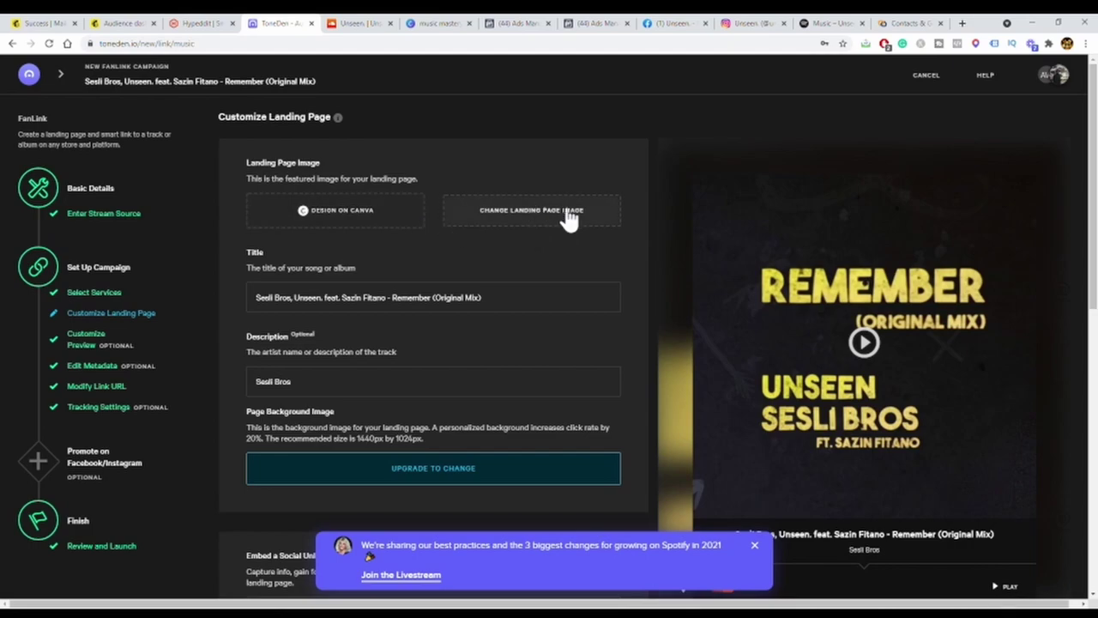
{"action": "left_click_drag", "start_coordinate": [488, 311], "coordinate": [288, 300]}
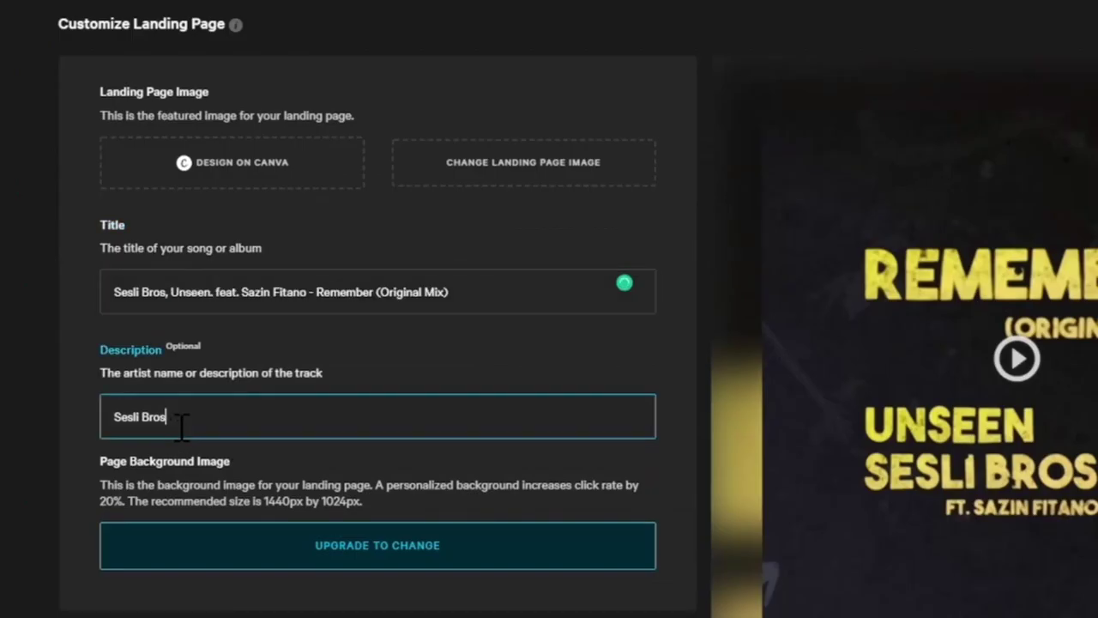
{"action": "scroll", "coordinate": [182, 420], "scroll_direction": "down", "scroll_amount": 5}
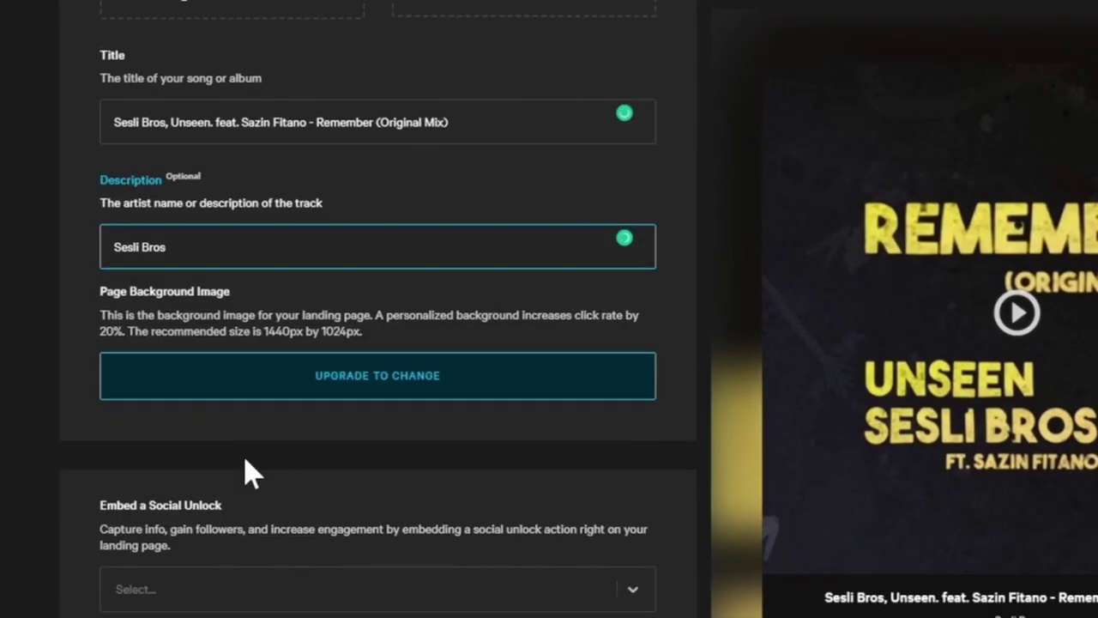
{"action": "left_click", "coordinate": [257, 429]}
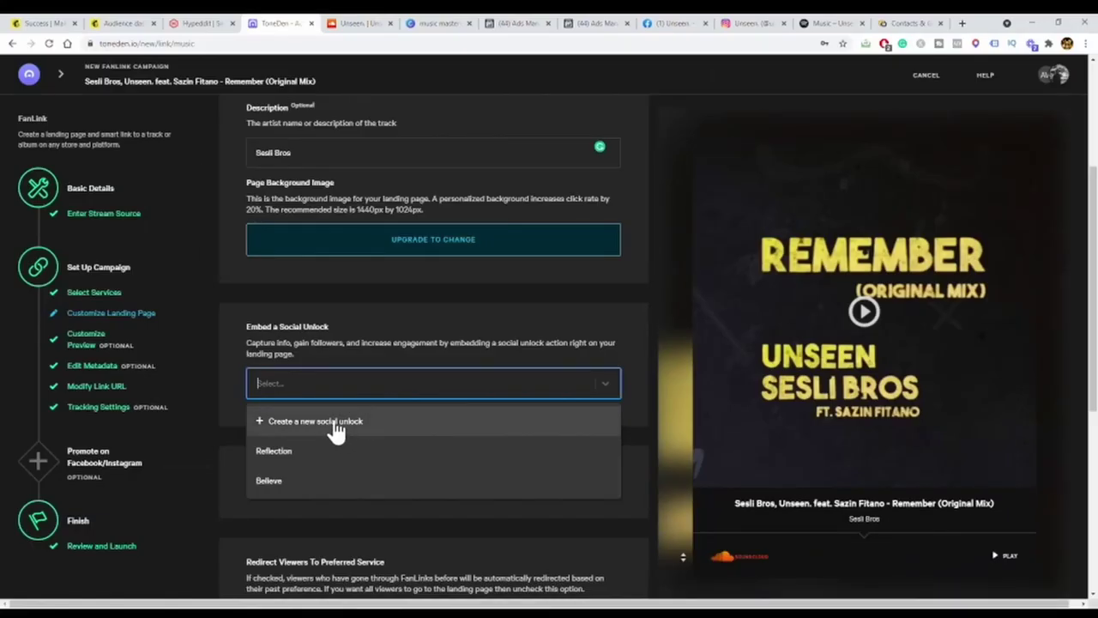
{"action": "left_click", "coordinate": [333, 425]}
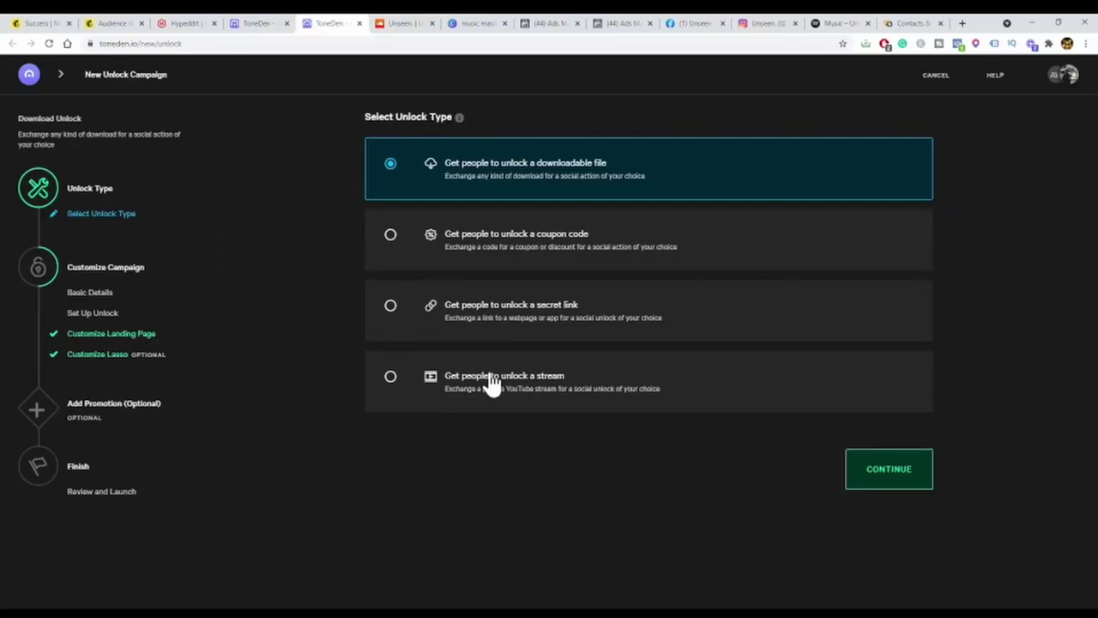
{"action": "left_click", "coordinate": [907, 477]}
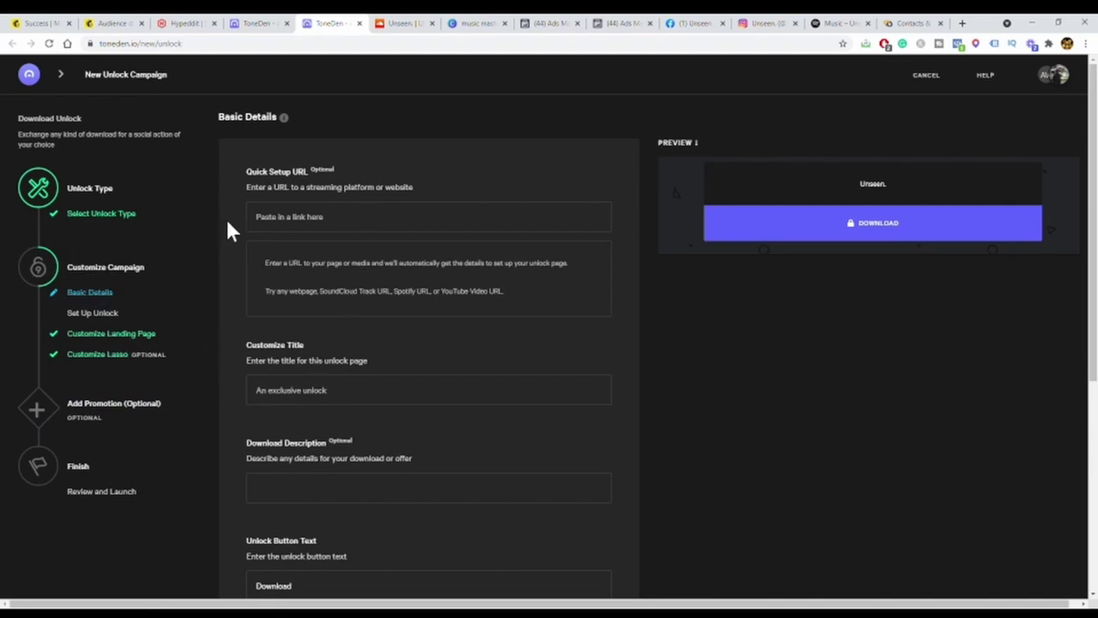
{"action": "left_click", "coordinate": [296, 216]}
{"action": "type", "text": "https://soundcloud.com/sesilbros/remember"}
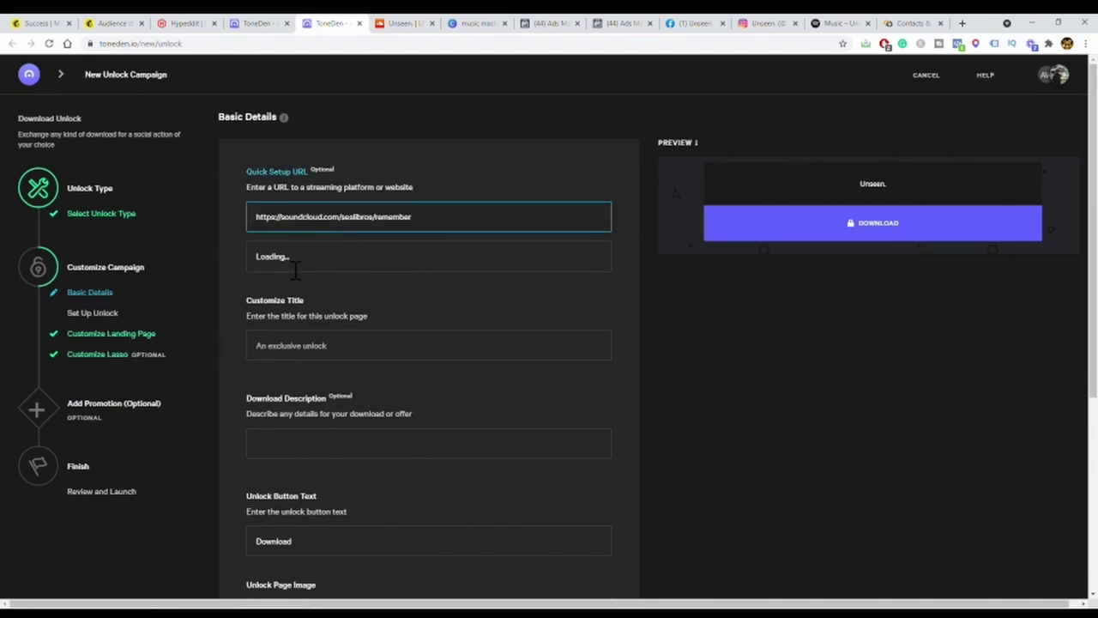
{"action": "scroll", "coordinate": [254, 249], "scroll_direction": "down", "scroll_amount": 2}
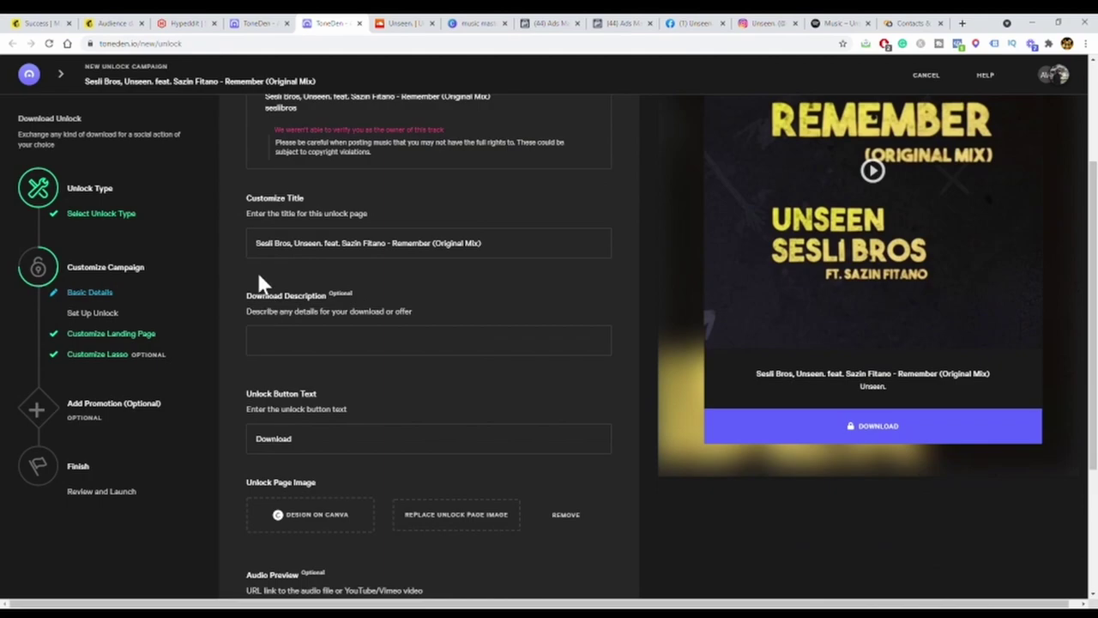
- Review the unlock's basic details: title, download description, button text, page image and audio preview link
{"action": "left_click", "coordinate": [296, 338]}
{"action": "scroll", "coordinate": [292, 365], "scroll_direction": "down", "scroll_amount": 2}
{"action": "left_click", "coordinate": [314, 333]}
{"action": "left_click_drag", "start_coordinate": [342, 341], "coordinate": [279, 341]}
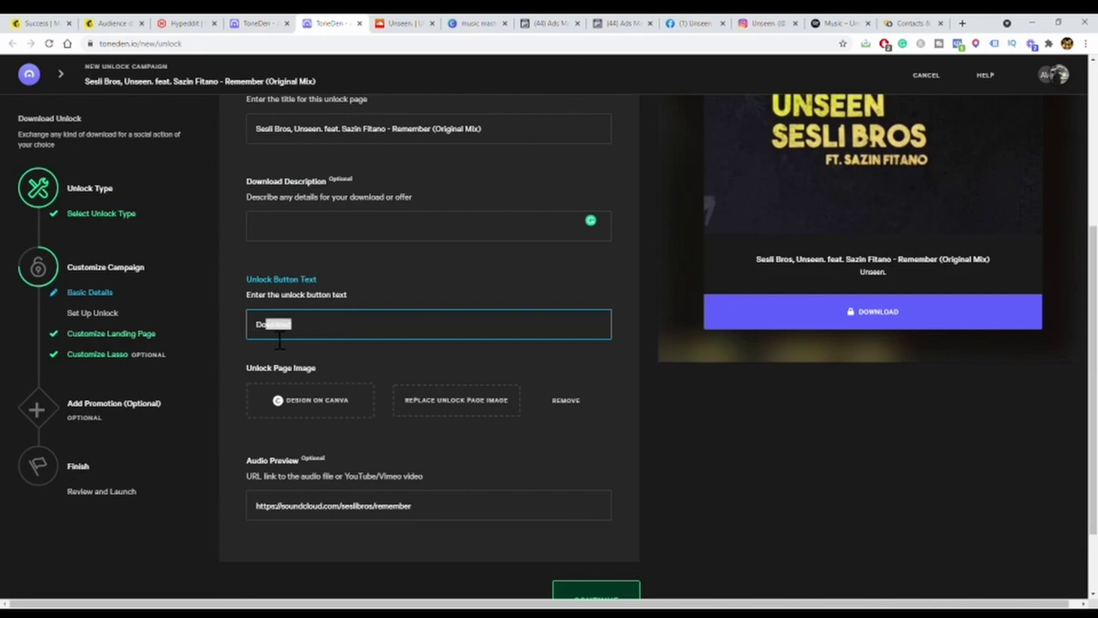
{"action": "left_click", "coordinate": [348, 337]}
{"action": "scroll", "coordinate": [296, 421], "scroll_direction": "down", "scroll_amount": 2}
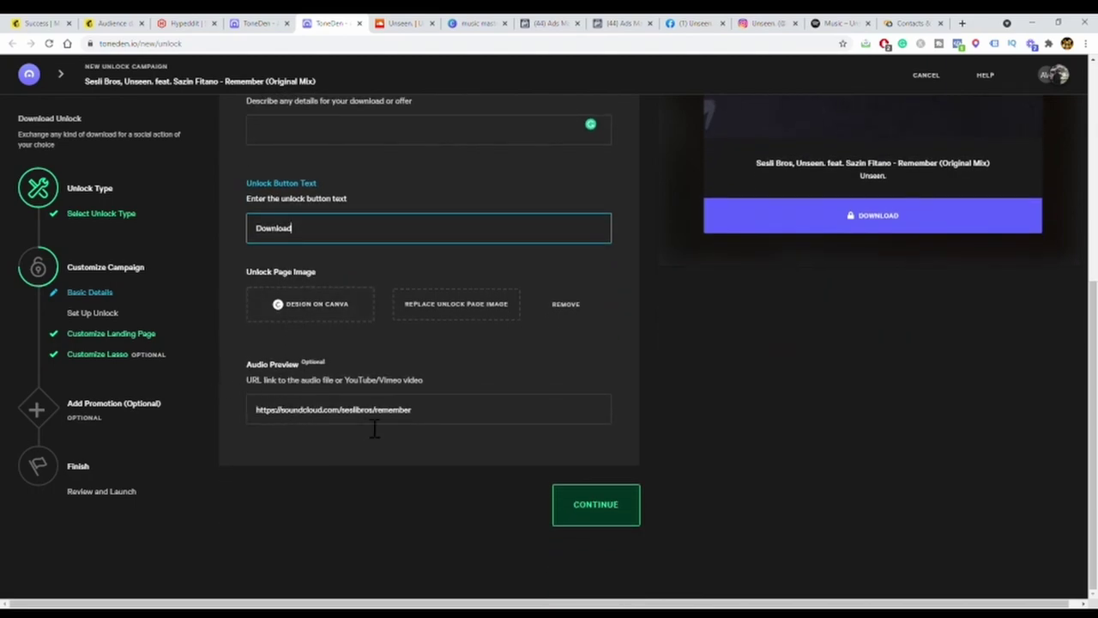
{"action": "left_click_drag", "start_coordinate": [437, 418], "coordinate": [259, 412]}
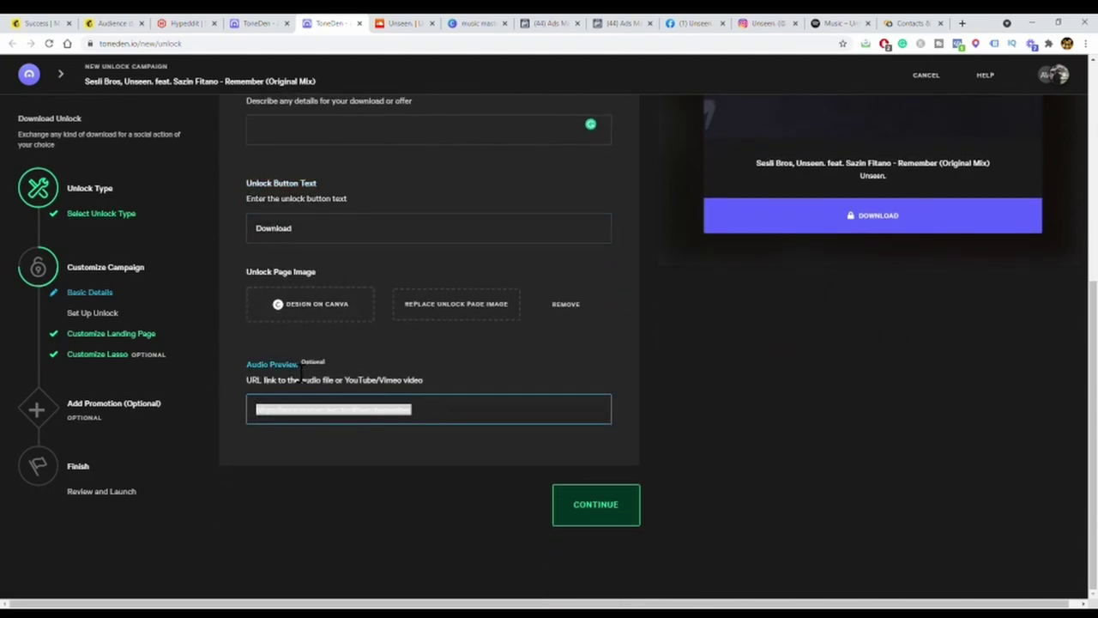
{"action": "scroll", "coordinate": [821, 316], "scroll_direction": "up", "scroll_amount": 3}
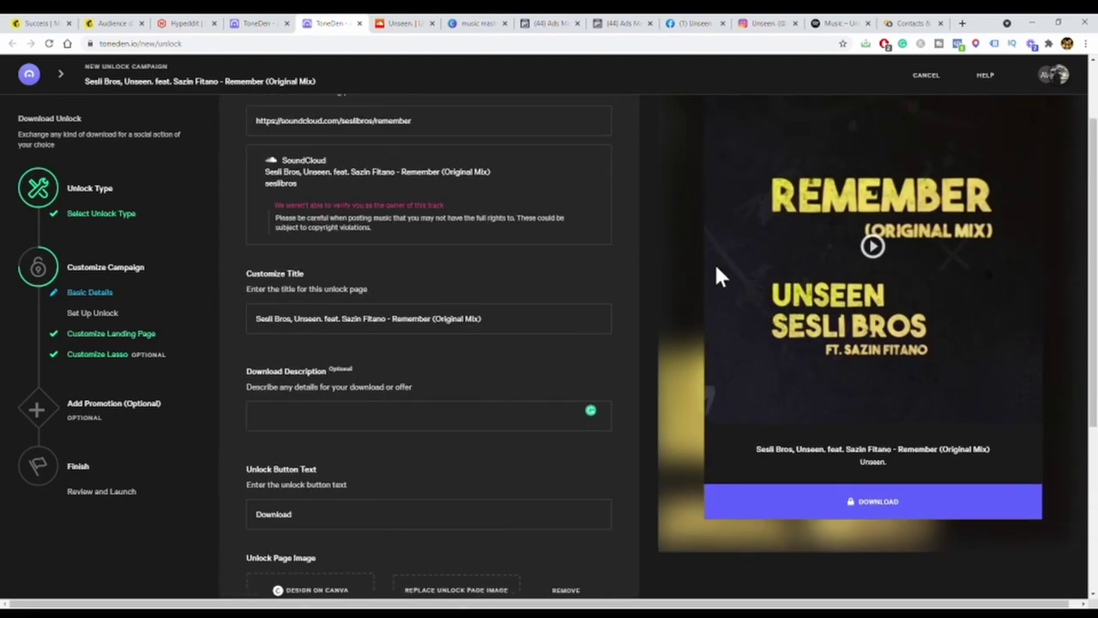
- Go to the unlock setup and review the single unlock actions and the upload option for the downloadable file
{"action": "left_click", "coordinate": [94, 314]}
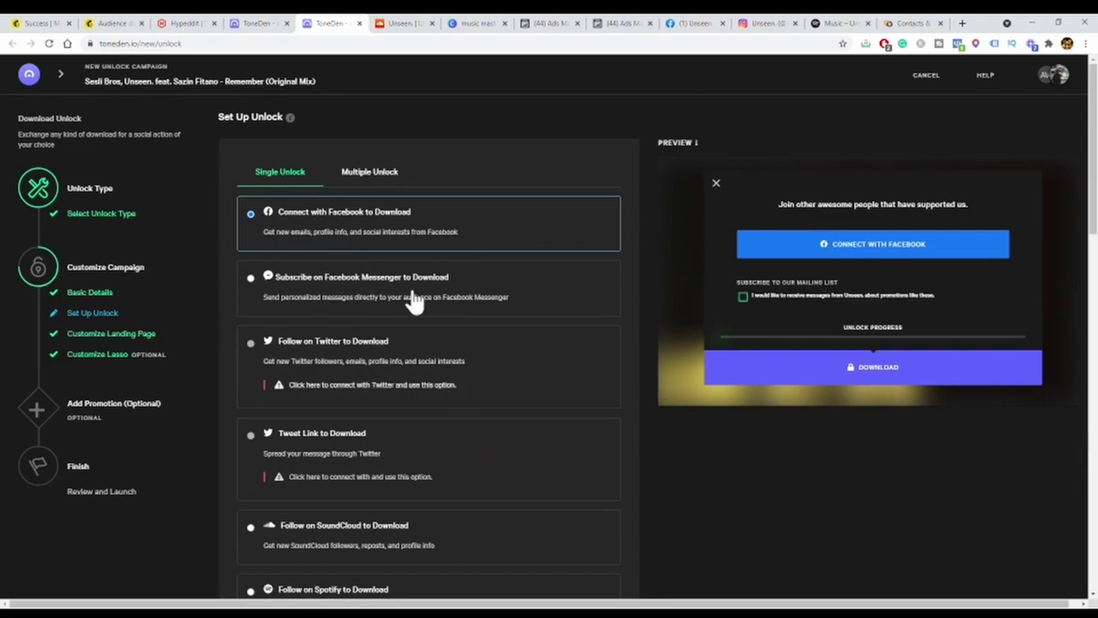
{"action": "scroll", "coordinate": [327, 197], "scroll_direction": "down", "scroll_amount": 1}
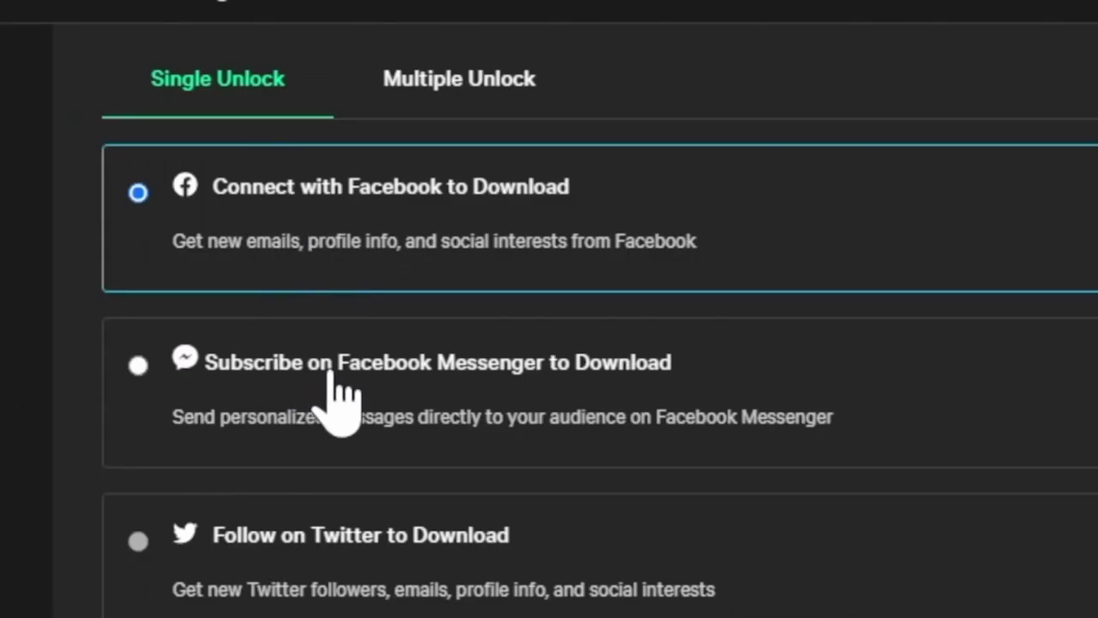
{"action": "scroll", "coordinate": [498, 257], "scroll_direction": "up", "scroll_amount": 2}
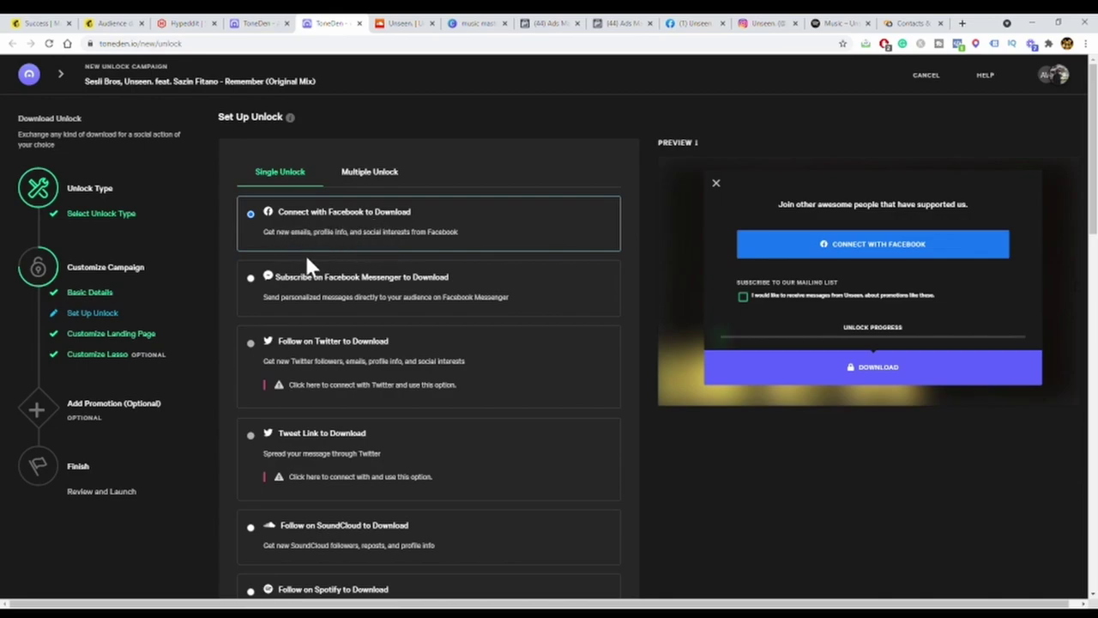
{"action": "scroll", "coordinate": [324, 356], "scroll_direction": "down", "scroll_amount": 1}
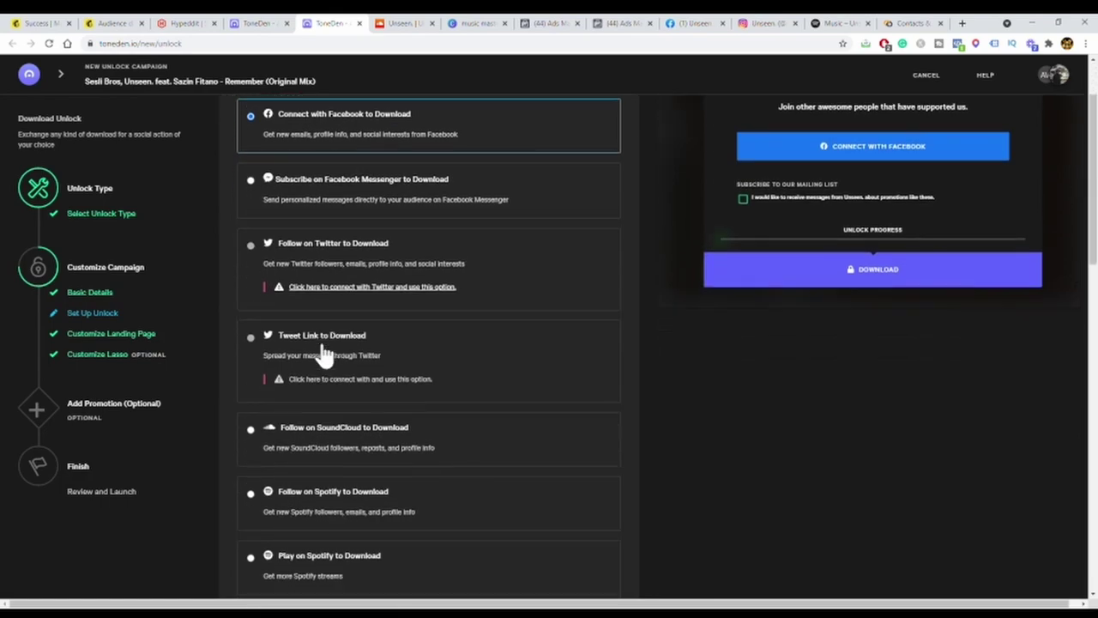
{"action": "scroll", "coordinate": [323, 365], "scroll_direction": "down", "scroll_amount": 2}
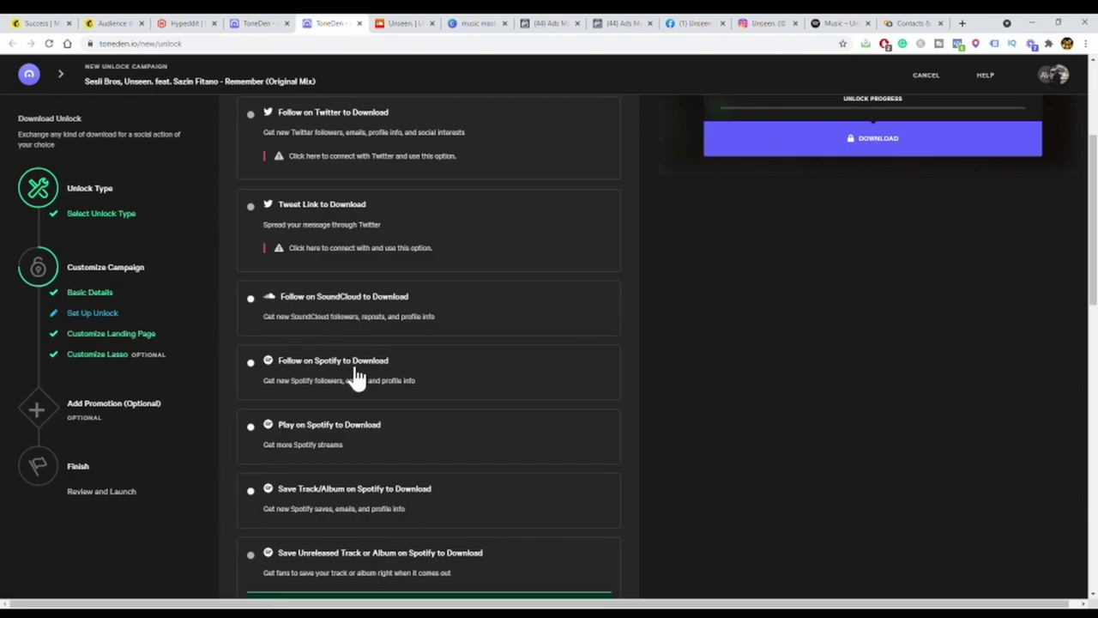
{"action": "scroll", "coordinate": [357, 378], "scroll_direction": "down", "scroll_amount": 1}
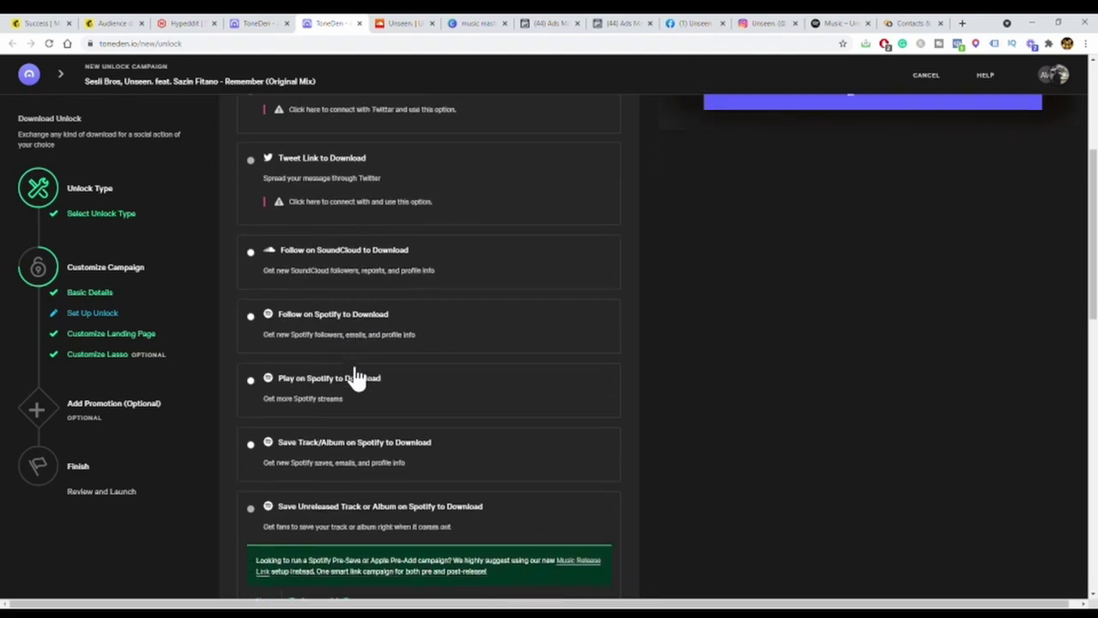
{"action": "left_click", "coordinate": [270, 246]}
{"action": "scroll", "coordinate": [347, 273], "scroll_direction": "down", "scroll_amount": 10}
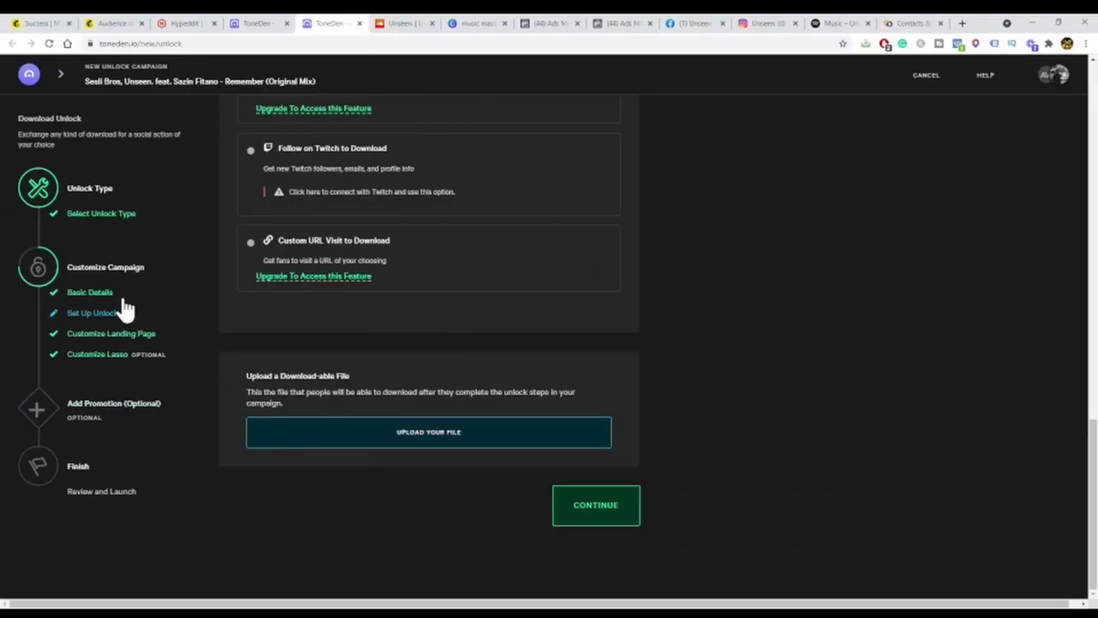
- Try the Light theme on the unlock's landing page, restore the Dark theme, and check the Facebook Pixel ID option
{"action": "left_click", "coordinate": [103, 334]}
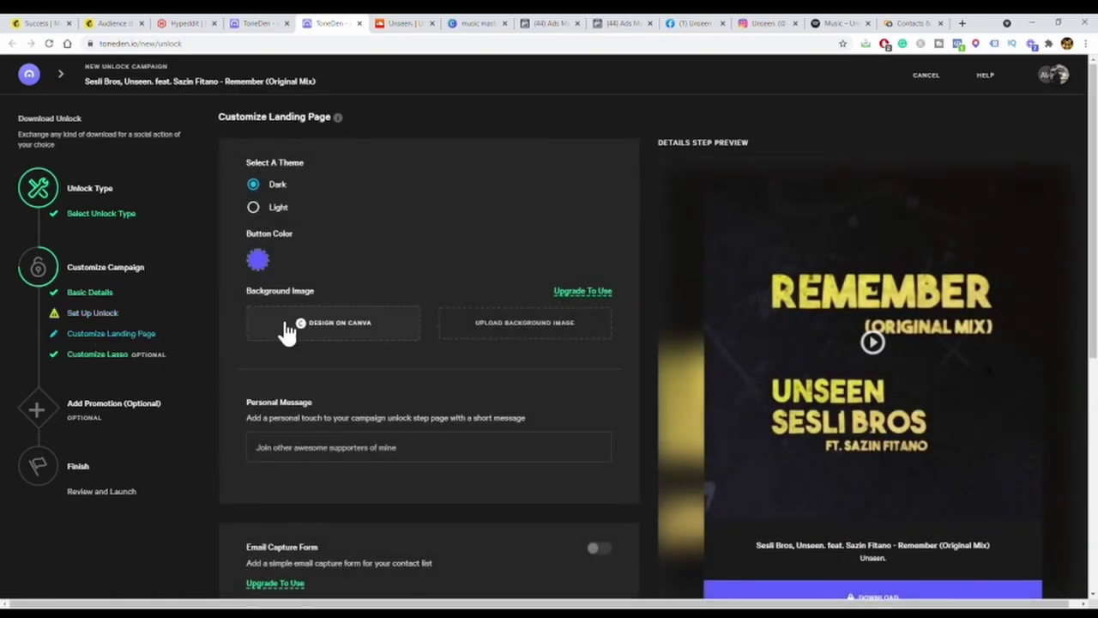
{"action": "left_click", "coordinate": [265, 210]}
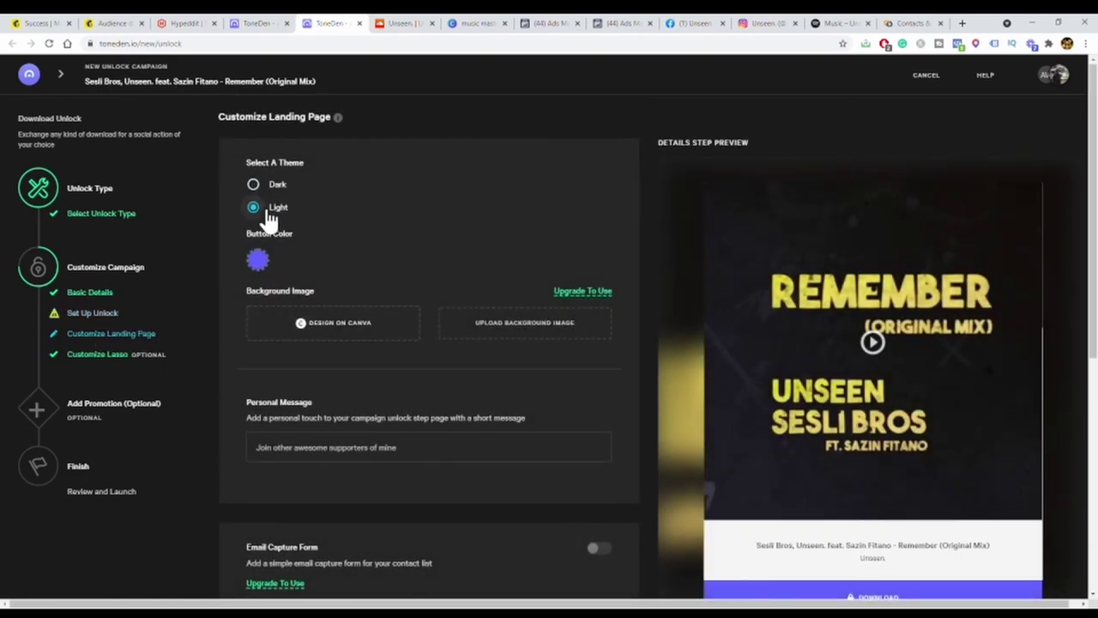
{"action": "scroll", "coordinate": [361, 333], "scroll_direction": "down", "scroll_amount": 5}
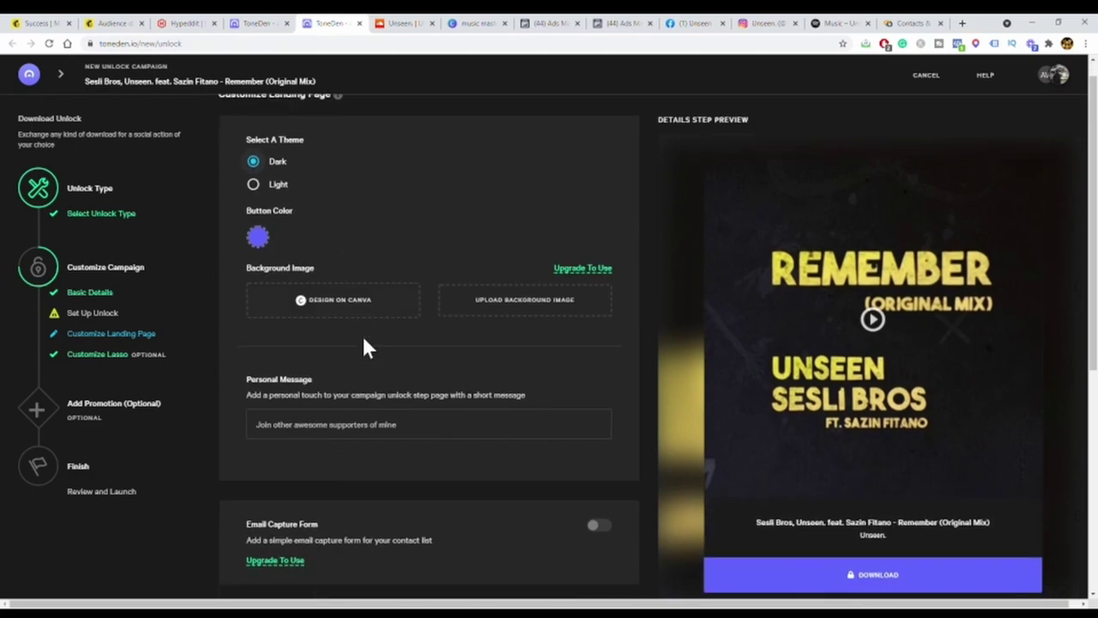
{"action": "left_click", "coordinate": [331, 320]}
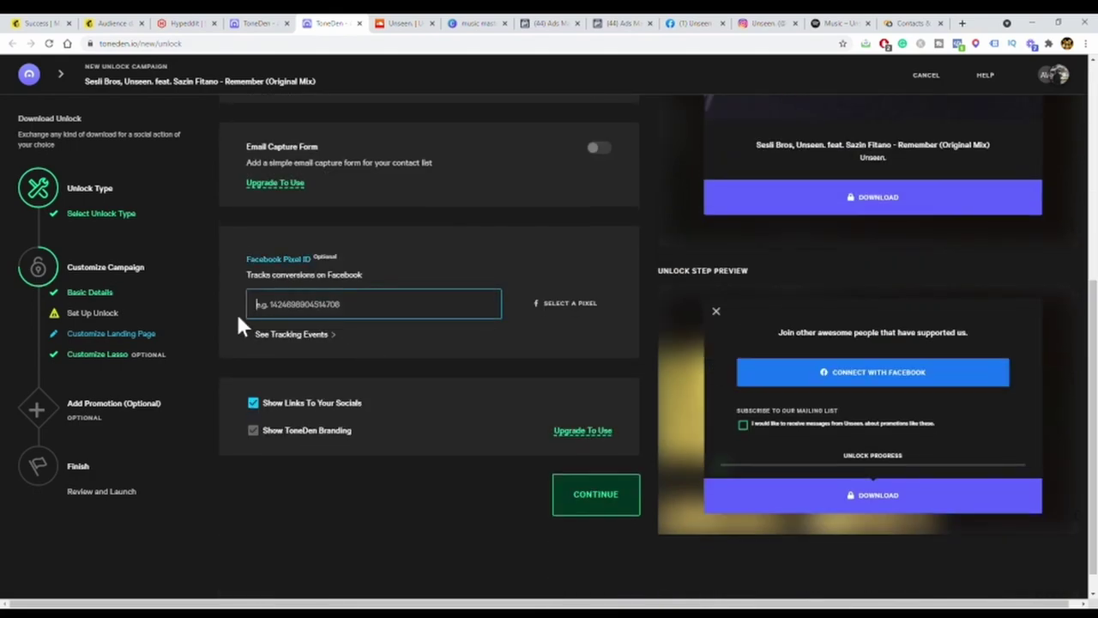
- Review the unlock's optional Lasso website embedding and continue to its launch review
{"action": "key", "text": "Return"}
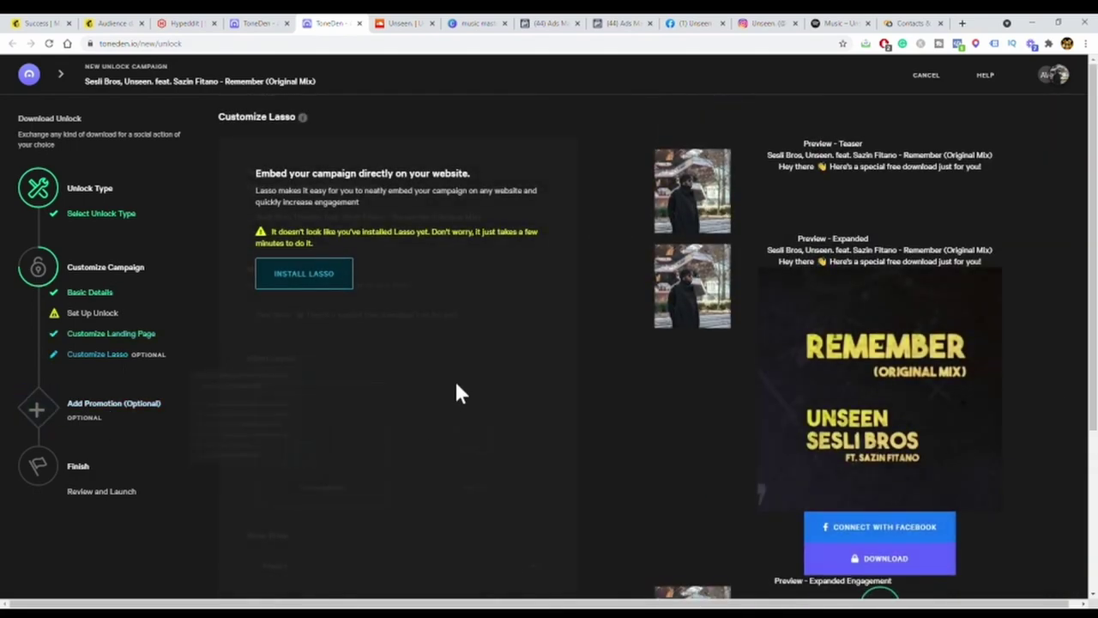
{"action": "scroll", "coordinate": [455, 392], "scroll_direction": "down", "scroll_amount": 1}
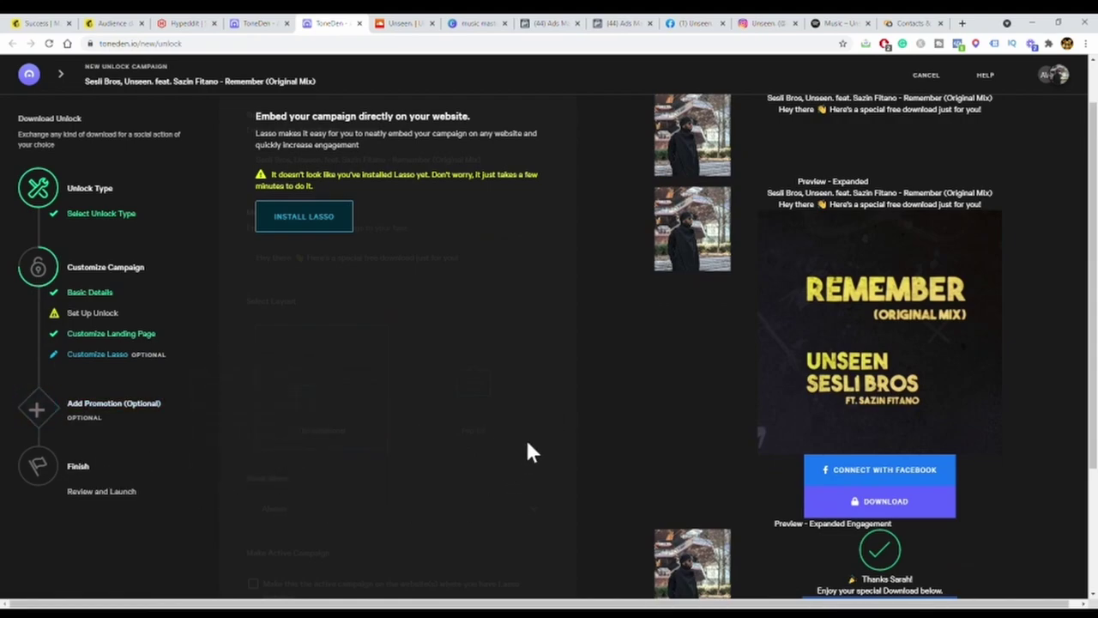
{"action": "key", "text": "Return"}
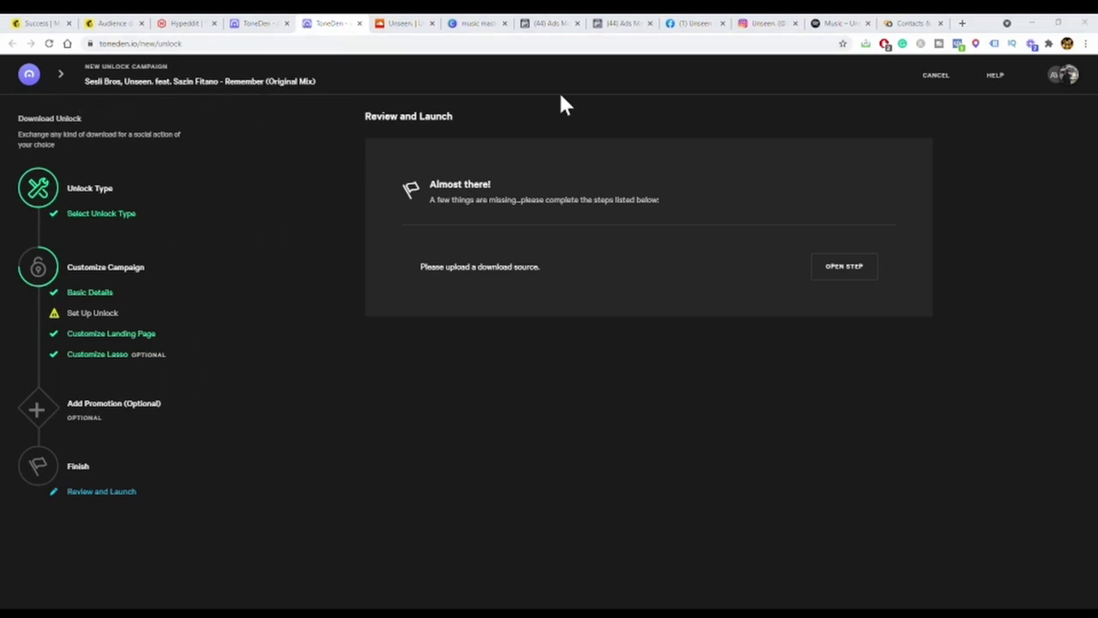
- Return to the FanLink campaign and embed the existing Believe social unlock on its landing page
{"action": "left_click", "coordinate": [257, 24]}
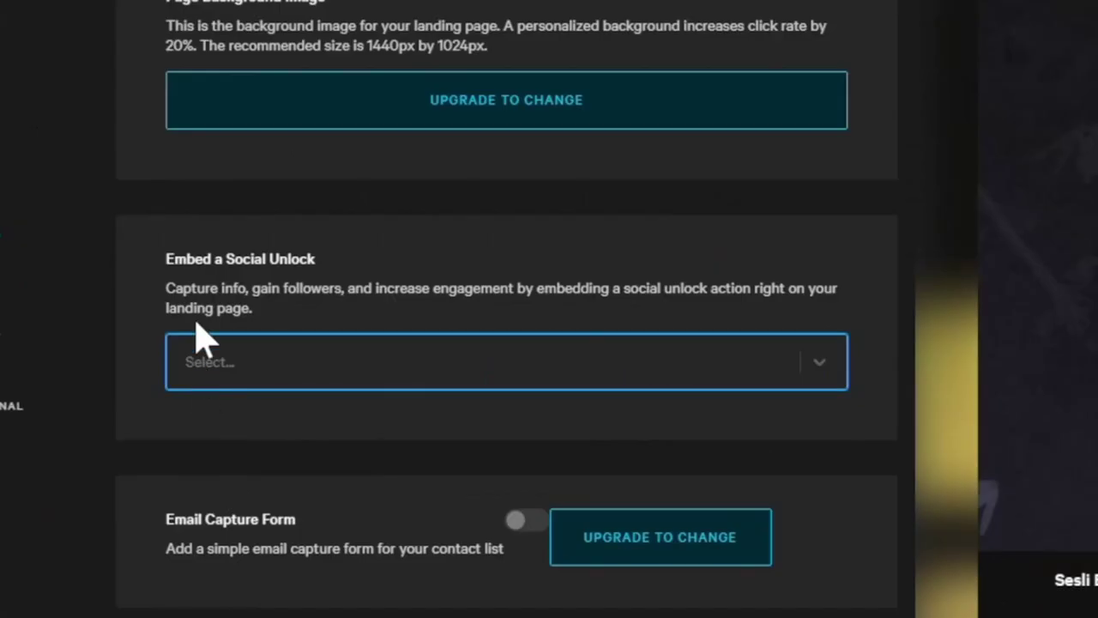
{"action": "left_click", "coordinate": [369, 373]}
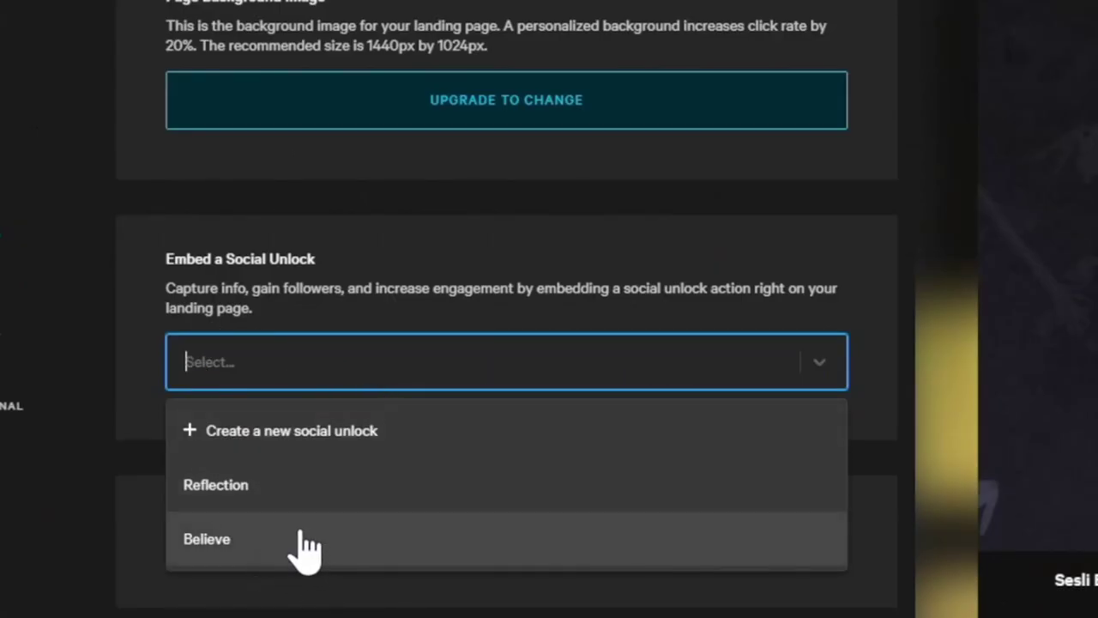
{"action": "left_click", "coordinate": [299, 549]}
{"action": "left_click", "coordinate": [360, 485]}
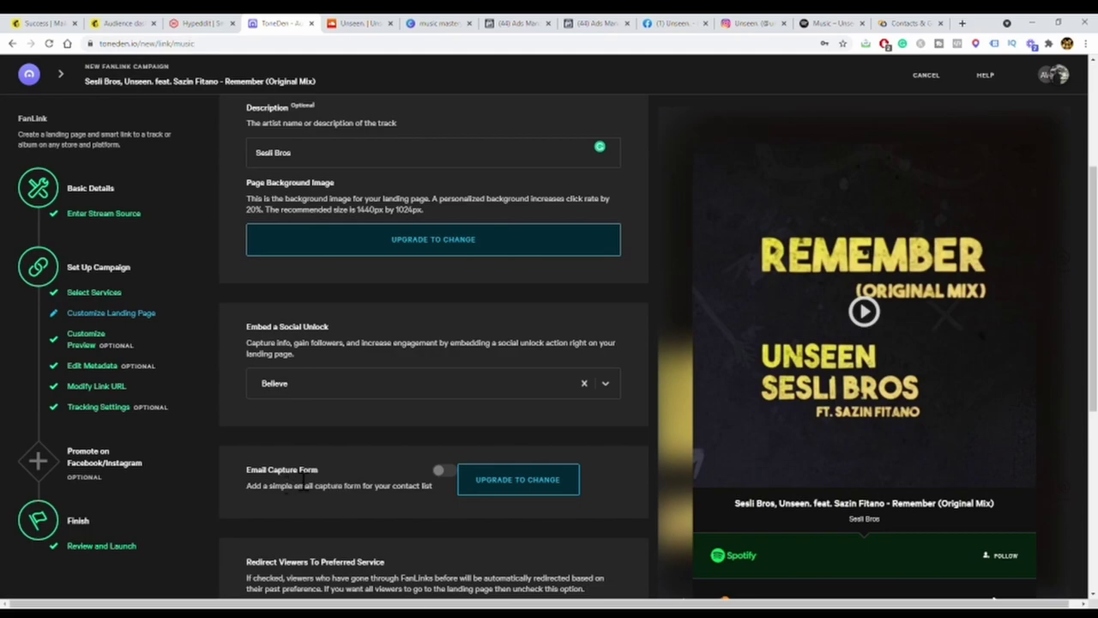
- Review the FanLink's preview and link URL settings, including the custom domain setup, without adding a domain
{"action": "scroll", "coordinate": [335, 467], "scroll_direction": "down", "scroll_amount": 2}
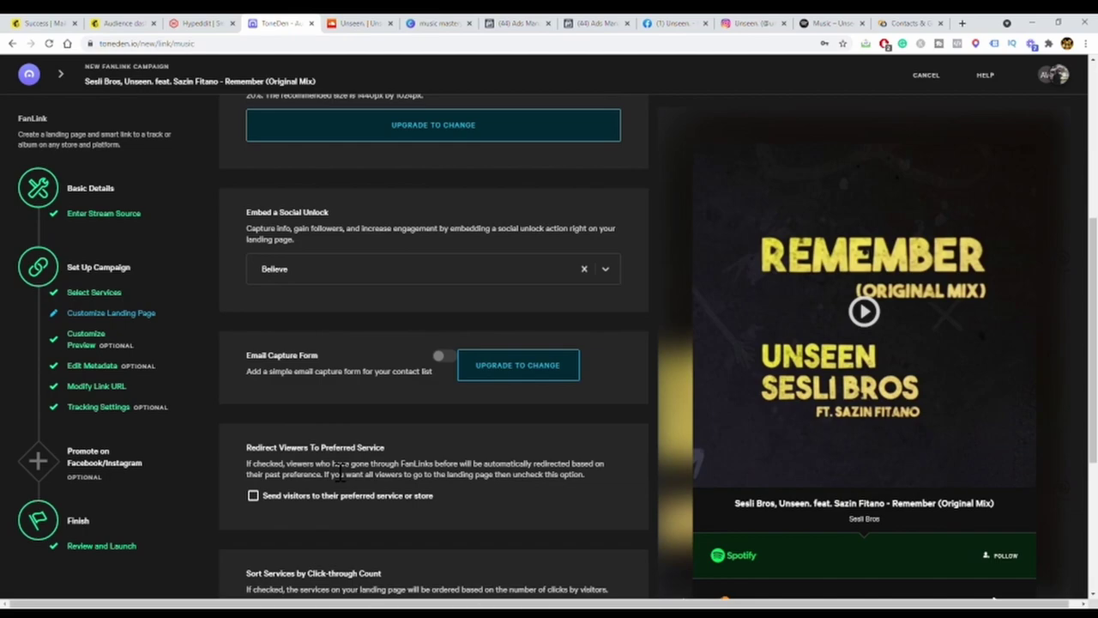
{"action": "left_click", "coordinate": [86, 337]}
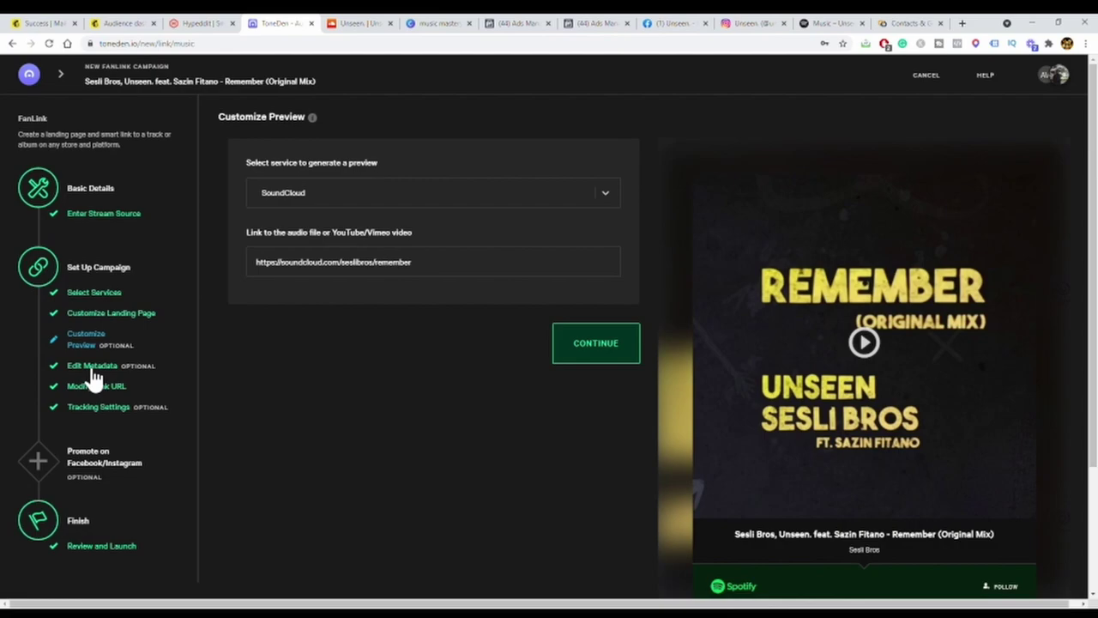
{"action": "left_click", "coordinate": [96, 385]}
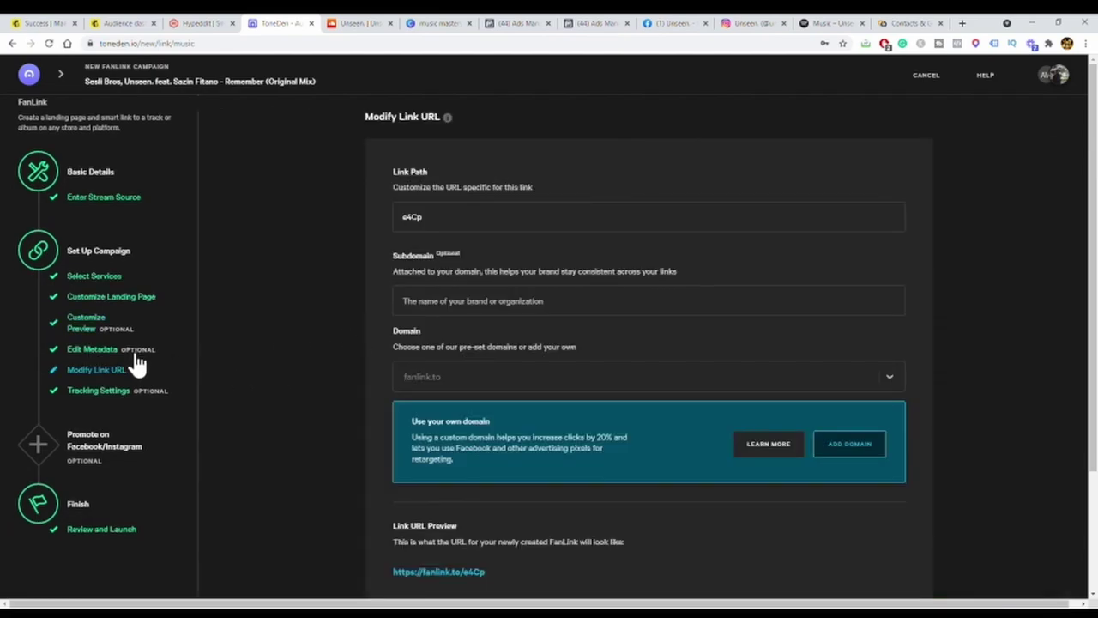
{"action": "left_click", "coordinate": [826, 451]}
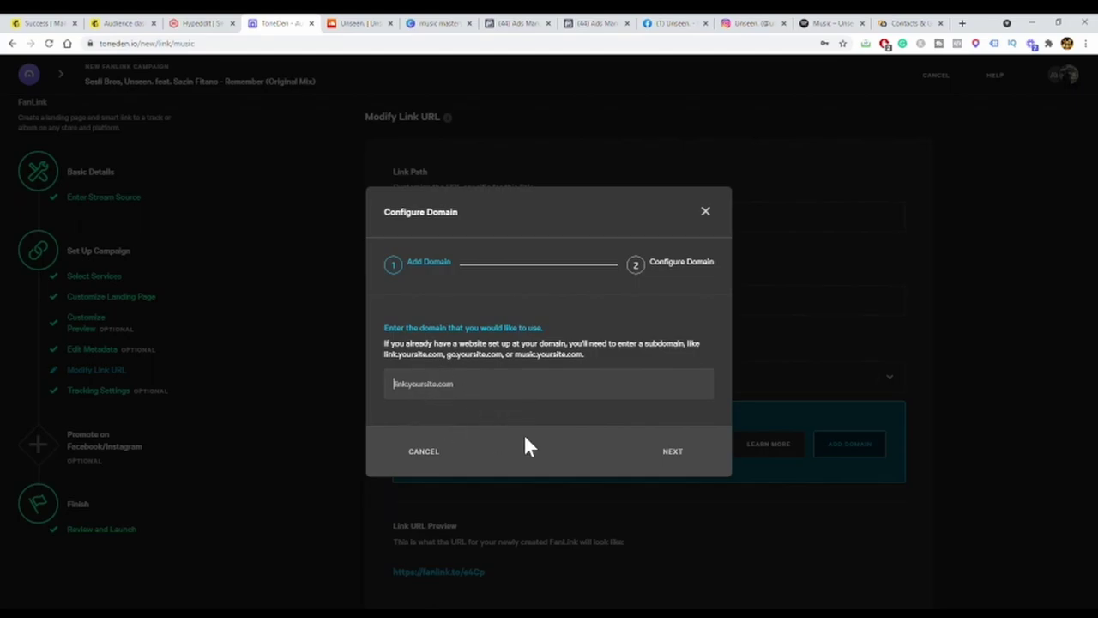
{"action": "left_click", "coordinate": [432, 452]}
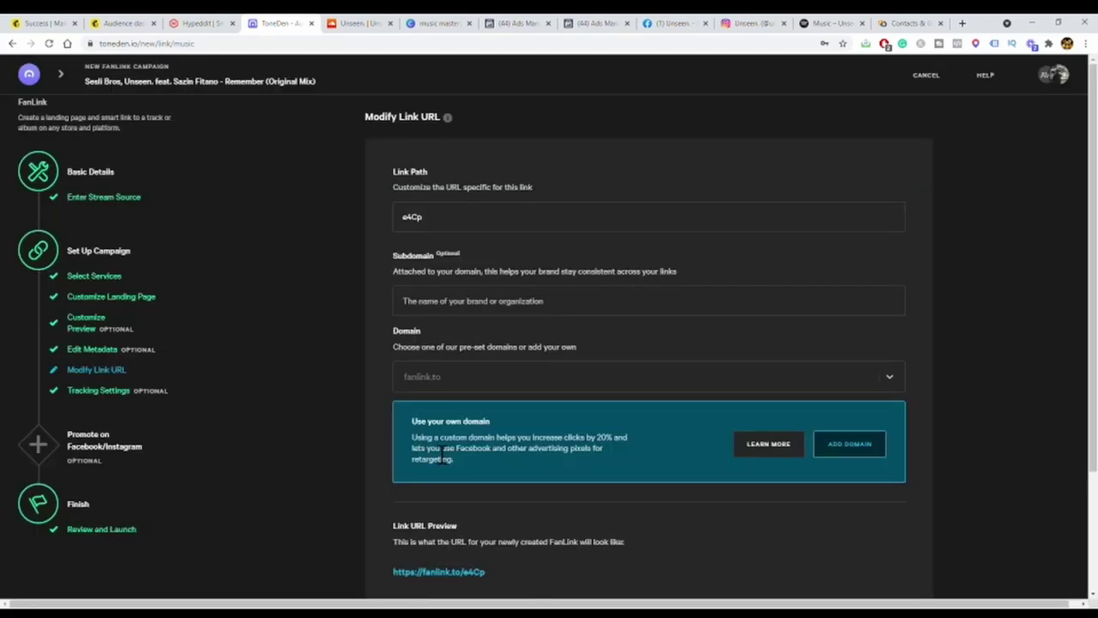
{"action": "left_click", "coordinate": [479, 382]}
{"action": "scroll", "coordinate": [488, 449], "scroll_direction": "down", "scroll_amount": 3}
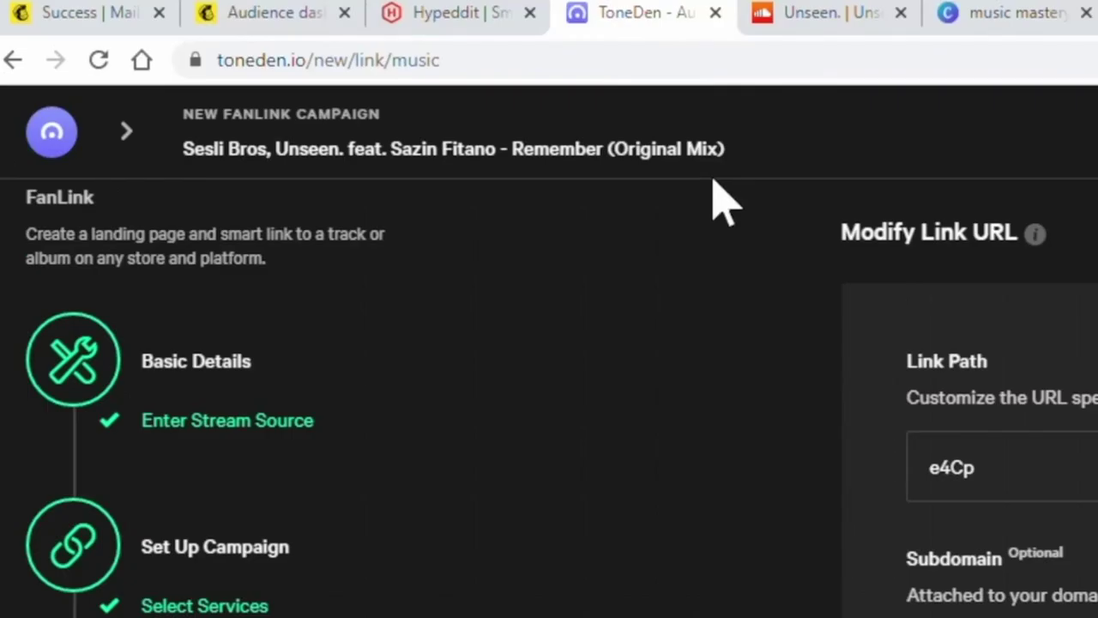
- View the custom-domain example td.unseendjs.com/reflection in a separate browser tab and return to the FanLink's URL settings
{"action": "key", "text": "alt+d"}
{"action": "key", "text": "alt+Return"}
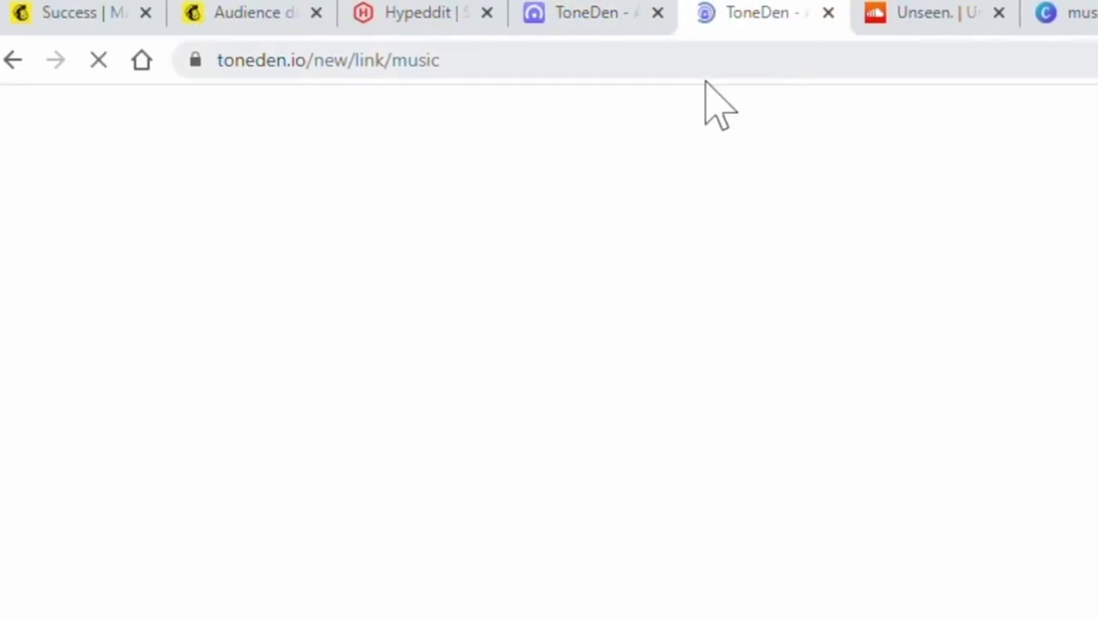
{"action": "left_click", "coordinate": [746, 93]}
{"action": "type", "text": "td"}
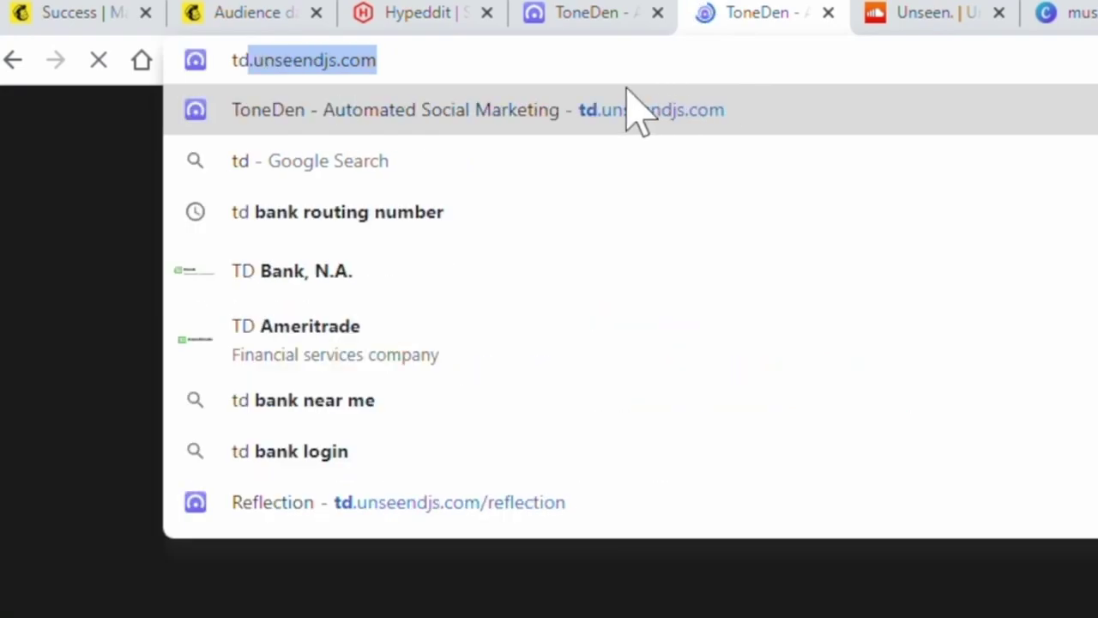
{"action": "left_click", "coordinate": [449, 504]}
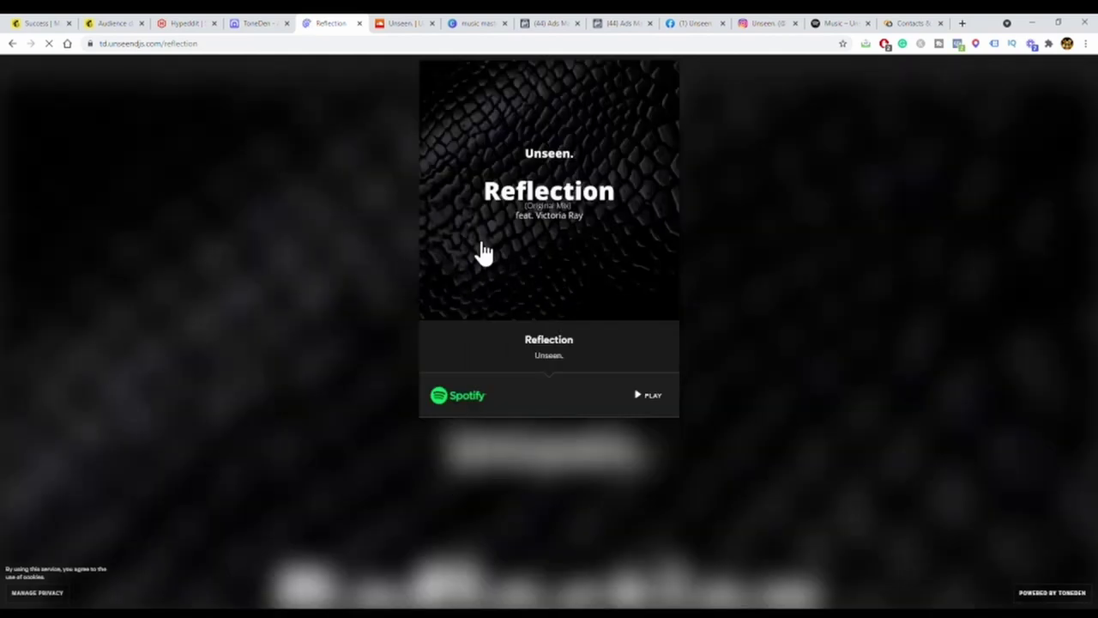
{"action": "left_click", "coordinate": [187, 47]}
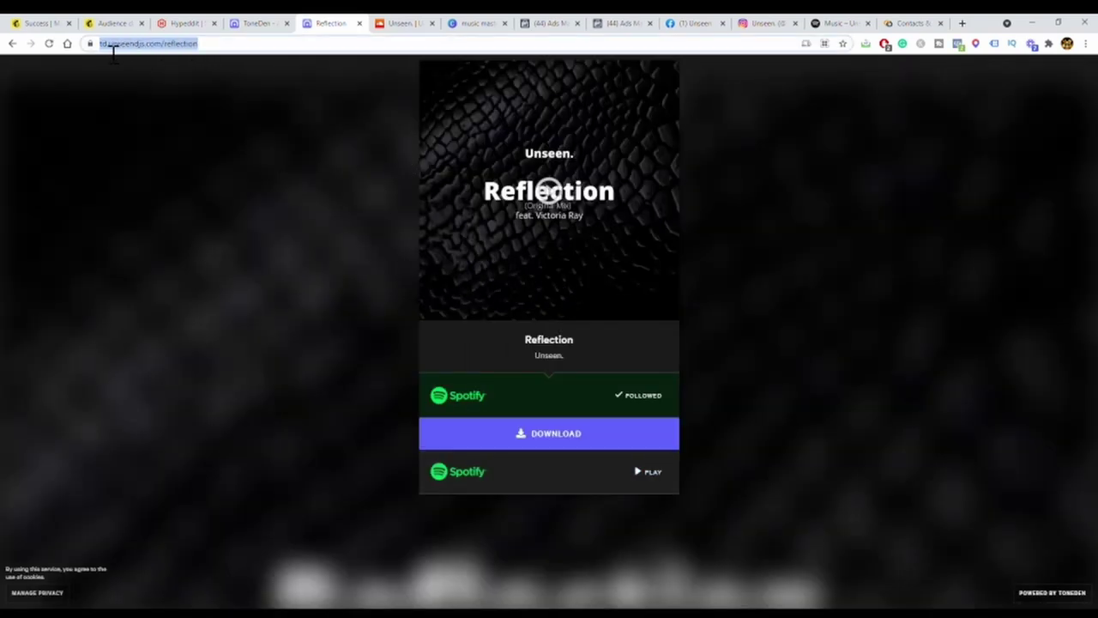
{"action": "left_click", "coordinate": [254, 26]}
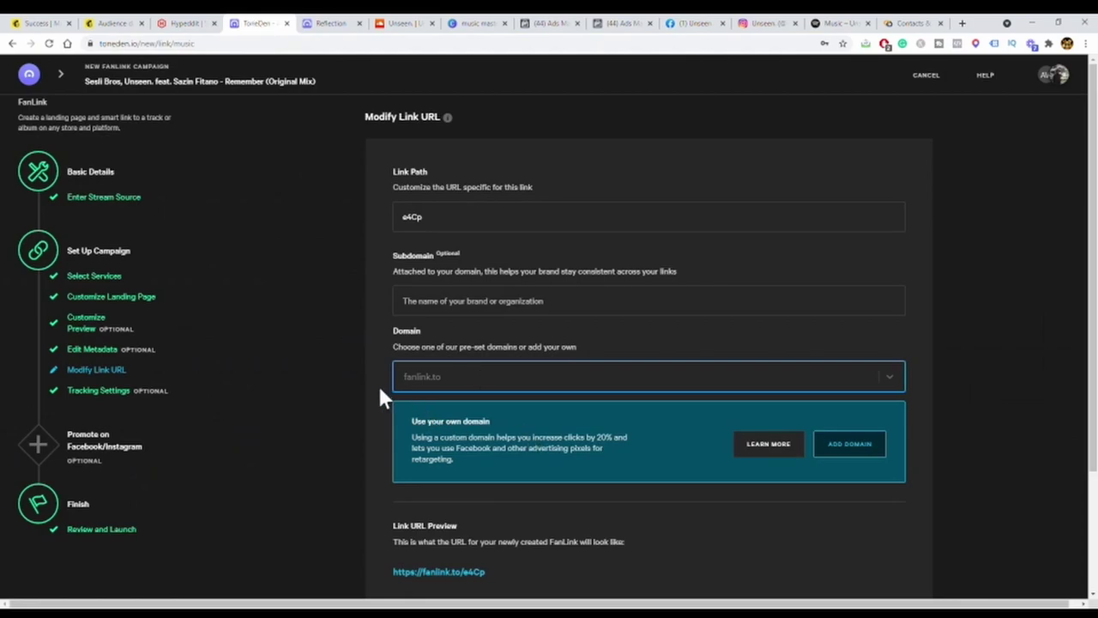
- Check the FanLink's URL preview and review the pixel fields for each platform in its tracking settings
{"action": "scroll", "coordinate": [381, 396], "scroll_direction": "down", "scroll_amount": 2}
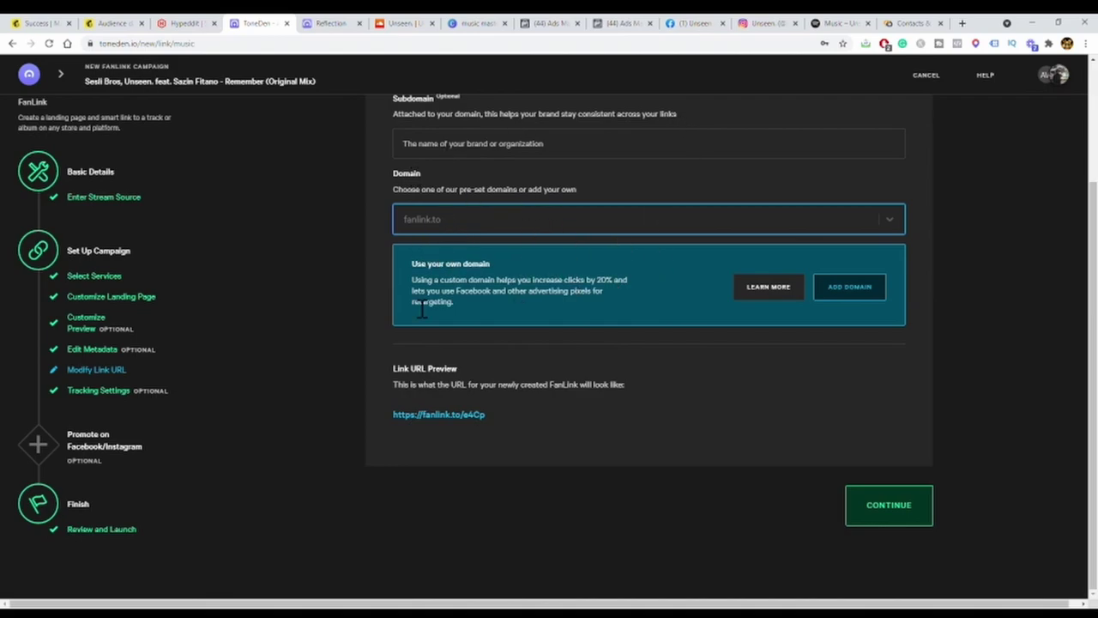
{"action": "left_click", "coordinate": [107, 392]}
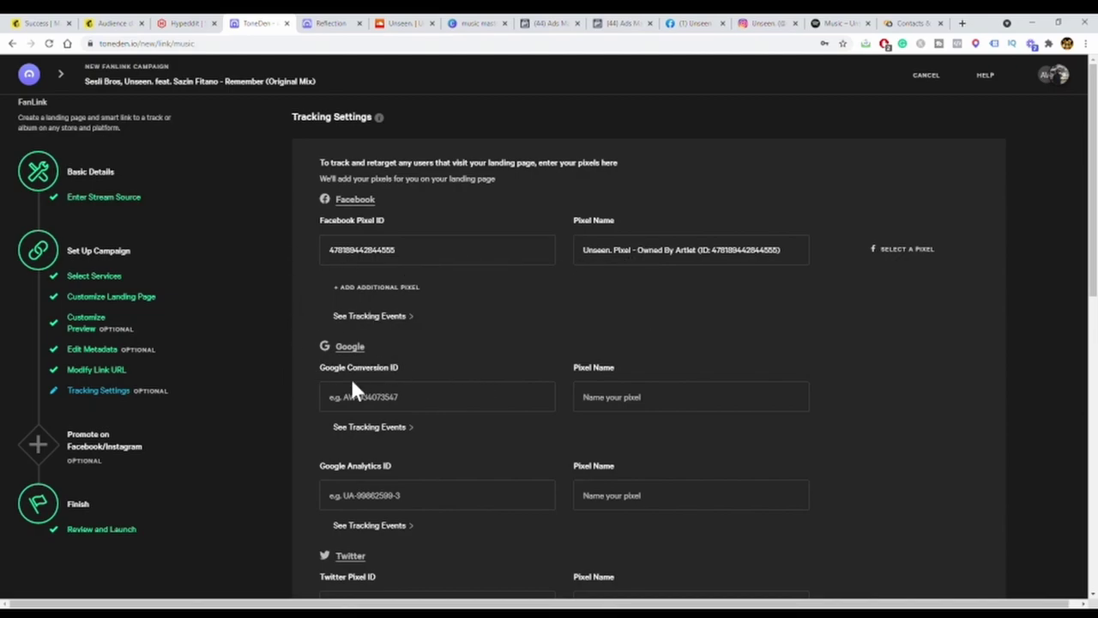
{"action": "scroll", "coordinate": [351, 382], "scroll_direction": "down", "scroll_amount": 3}
{"action": "scroll", "coordinate": [341, 520], "scroll_direction": "down", "scroll_amount": 2}
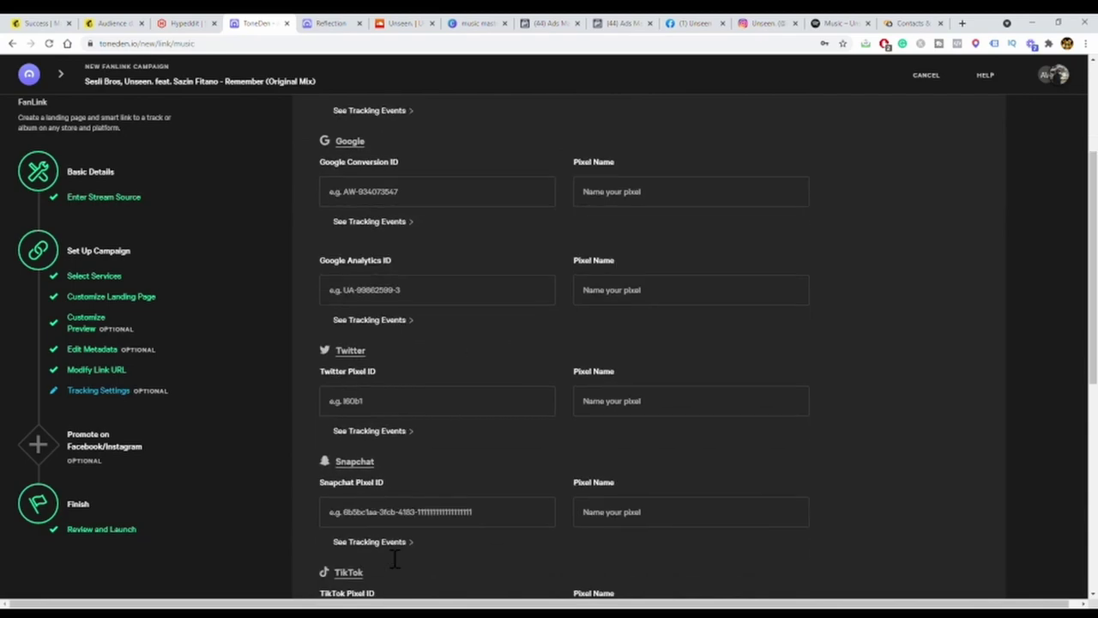
- Check the FanLink's review and launch page, and close the ToneDen pages without creating the link
{"action": "left_click", "coordinate": [116, 530]}
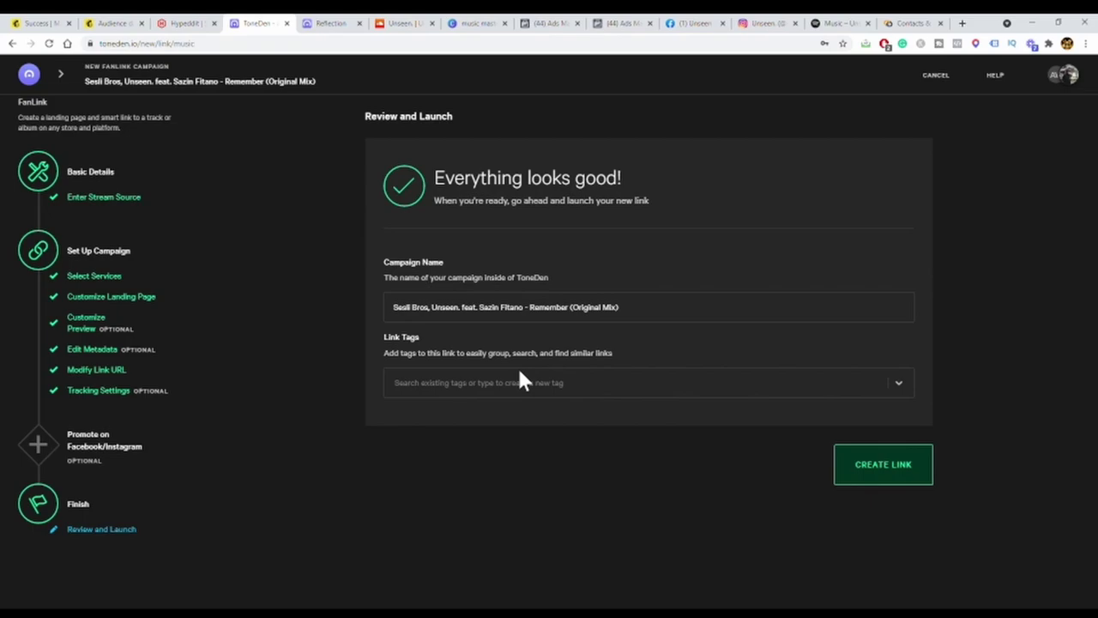
{"action": "key", "text": "ctrl+w"}
{"action": "key", "text": "ctrl+w"}
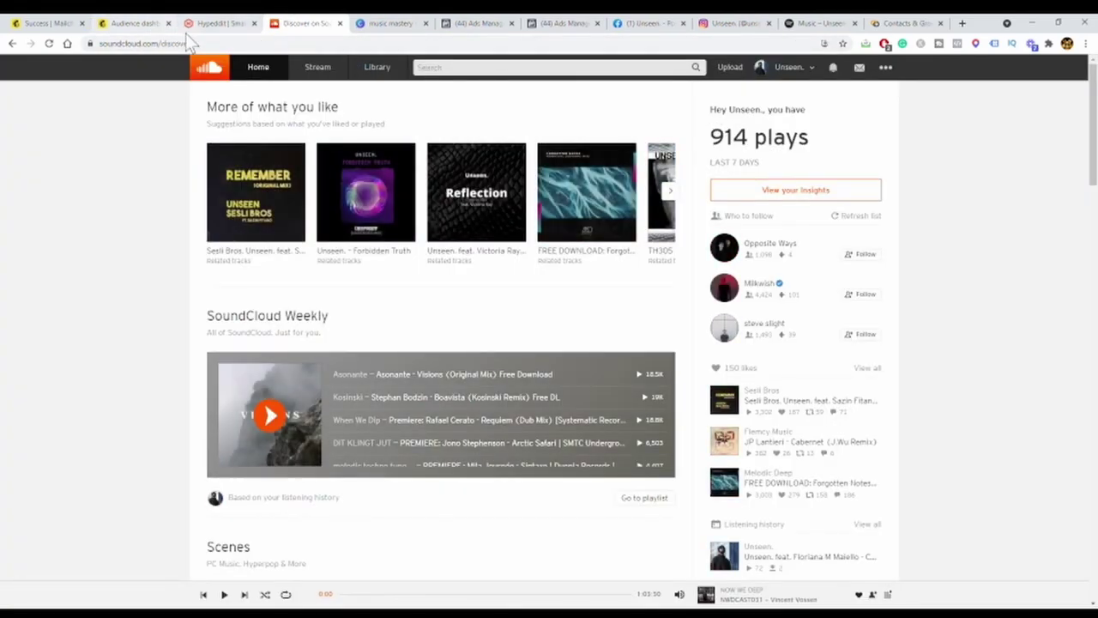
- Switch to Hypeddit, open the public page of the first Remember (Original Mix) download gate and copy its URL
{"action": "left_click", "coordinate": [209, 24]}
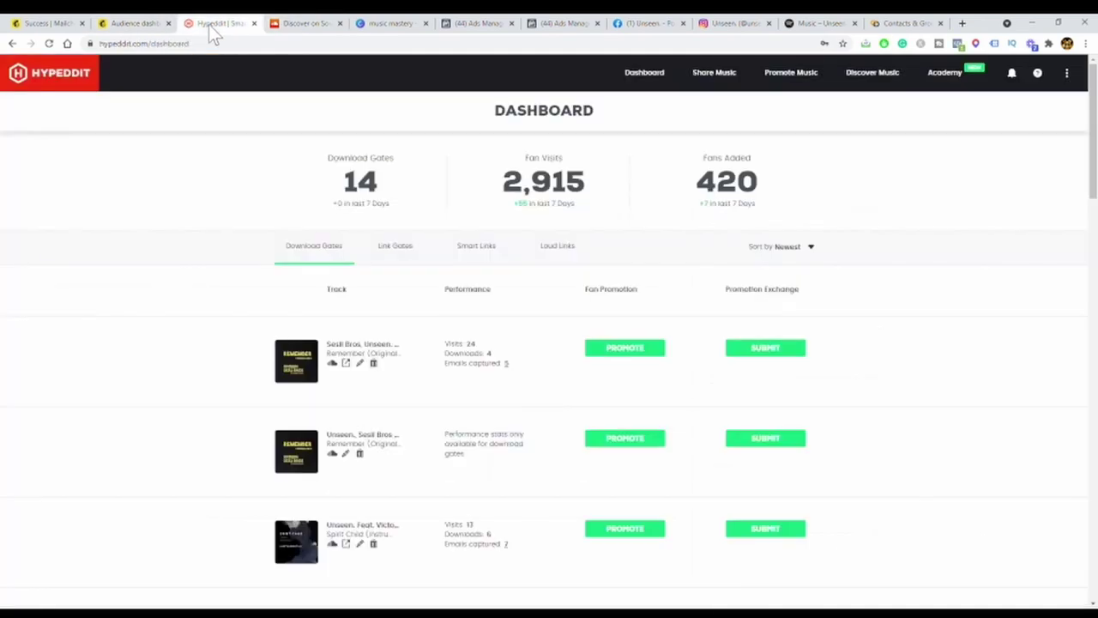
{"action": "left_click", "coordinate": [354, 364]}
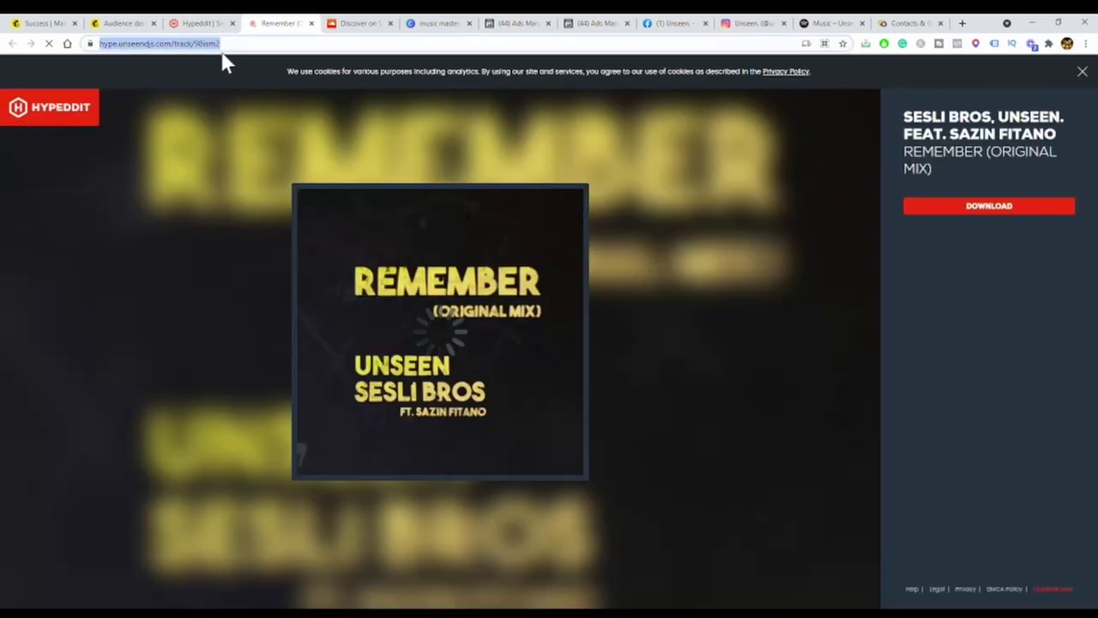
{"action": "left_click", "coordinate": [206, 26]}
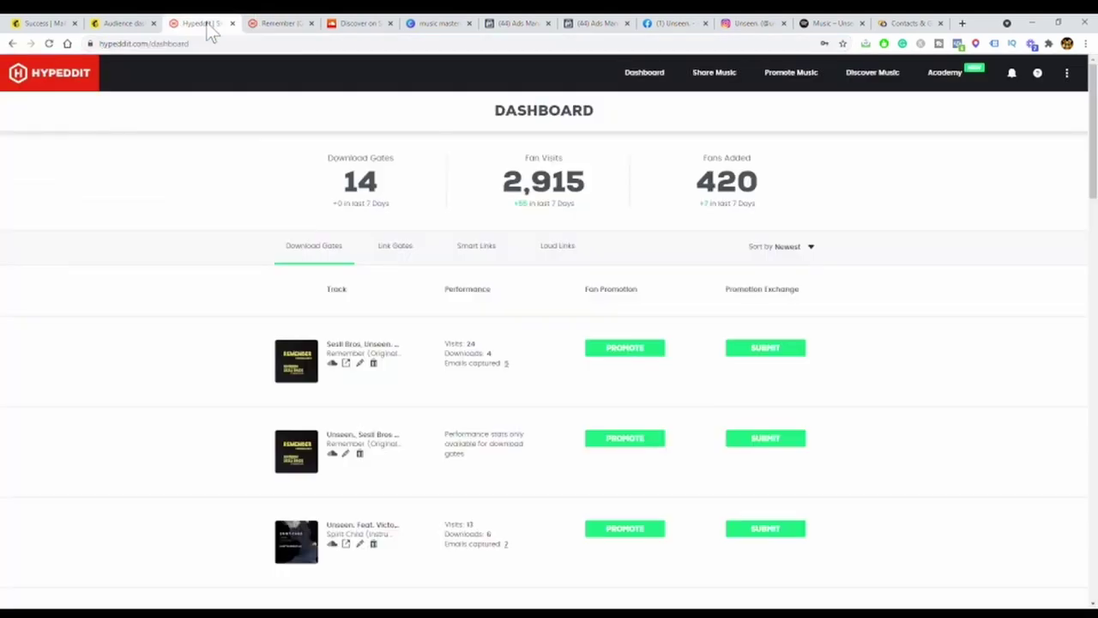
- Switch to SoundCloud, open the Unseen. profile and find the Spirit Child (Instrumental) track
{"action": "left_click", "coordinate": [354, 25]}
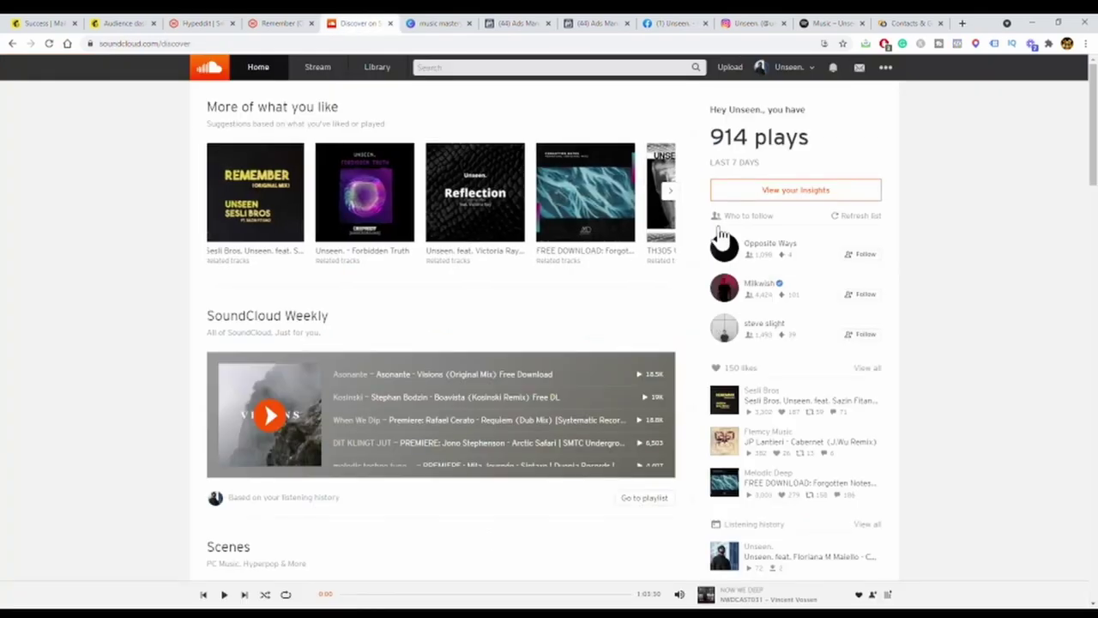
{"action": "left_click", "coordinate": [806, 70]}
{"action": "left_click", "coordinate": [803, 93]}
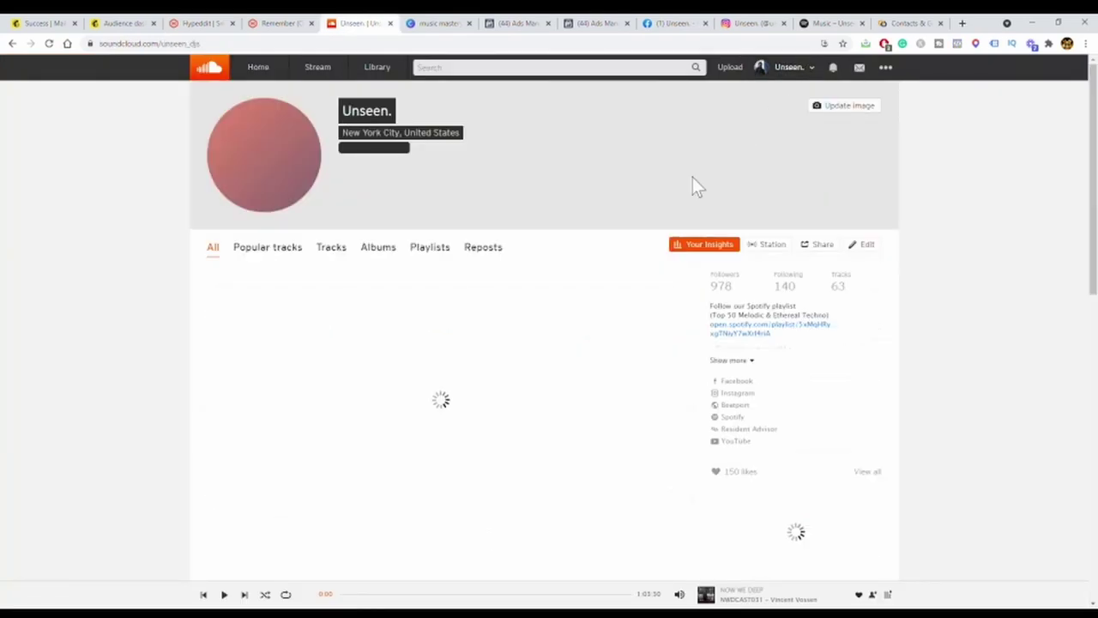
{"action": "scroll", "coordinate": [464, 464], "scroll_direction": "down", "scroll_amount": 10}
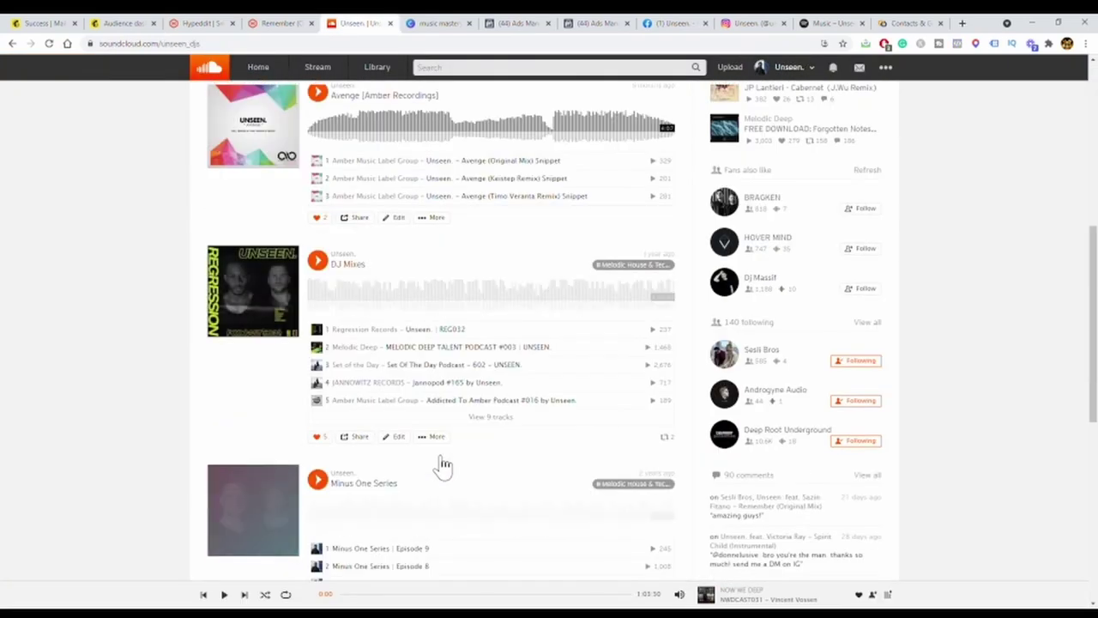
{"action": "scroll", "coordinate": [429, 361], "scroll_direction": "down", "scroll_amount": 5}
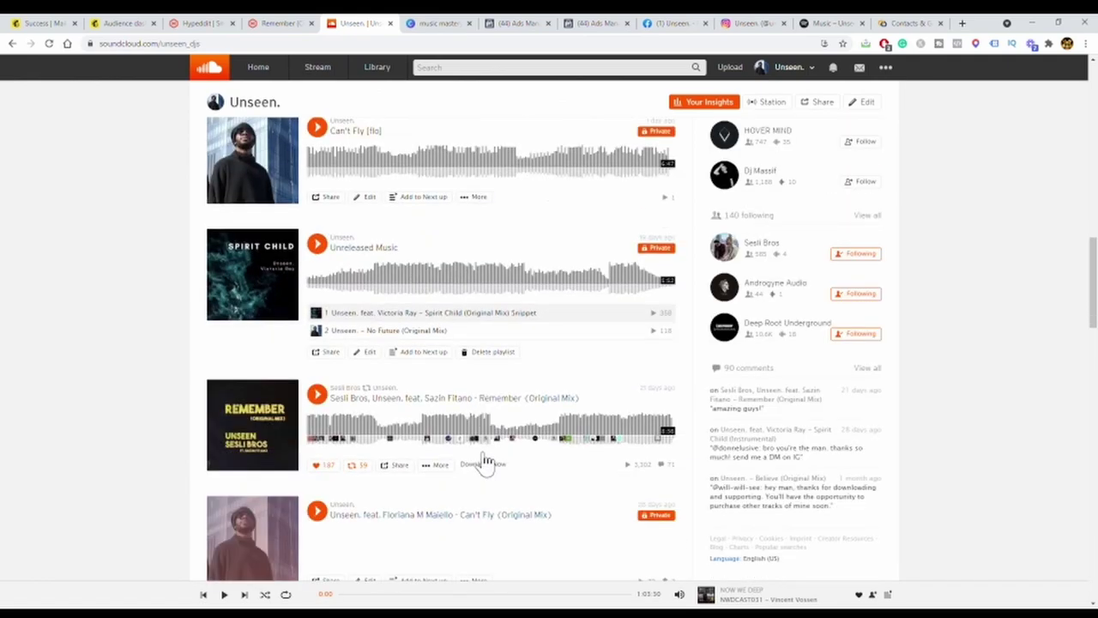
{"action": "scroll", "coordinate": [455, 463], "scroll_direction": "down", "scroll_amount": 2}
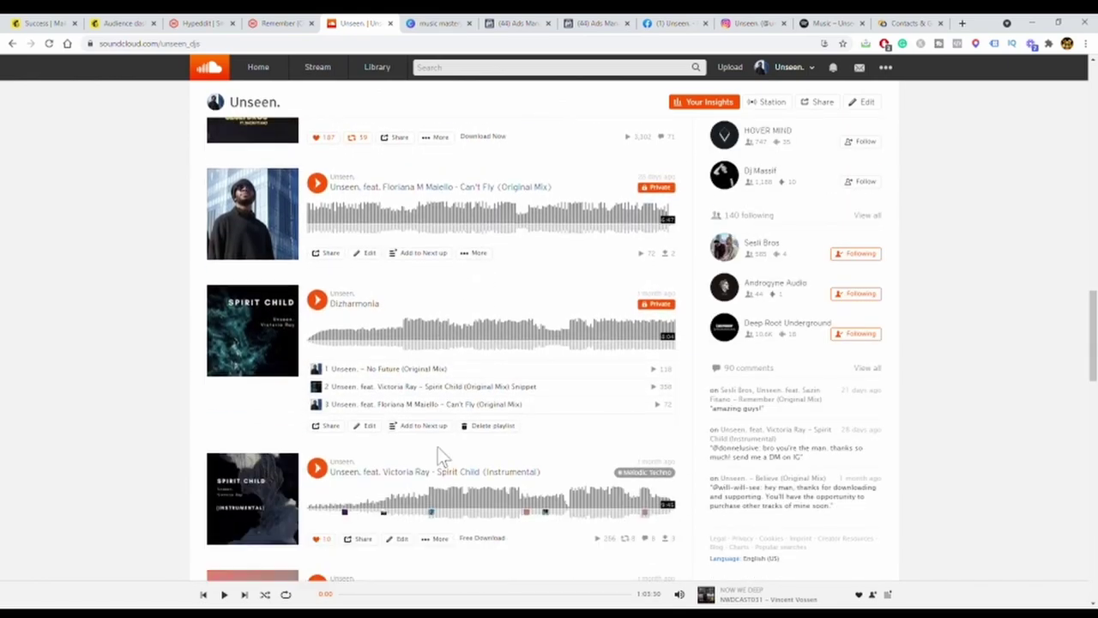
{"action": "left_click", "coordinate": [410, 580]}
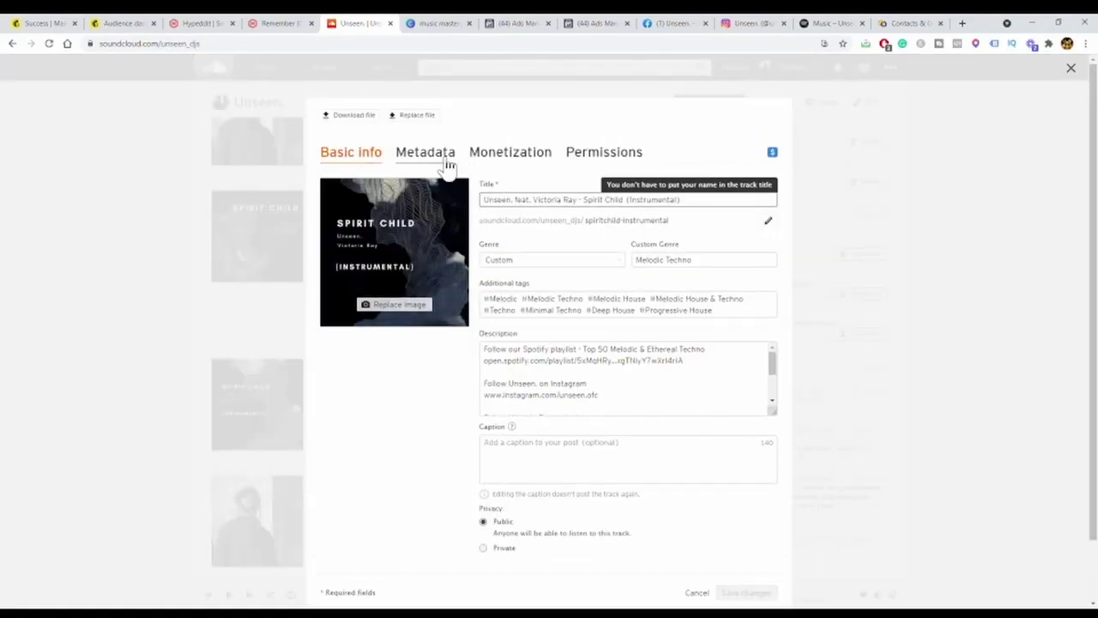
{"action": "left_click", "coordinate": [446, 163]}
{"action": "triple_click", "coordinate": [350, 300]}
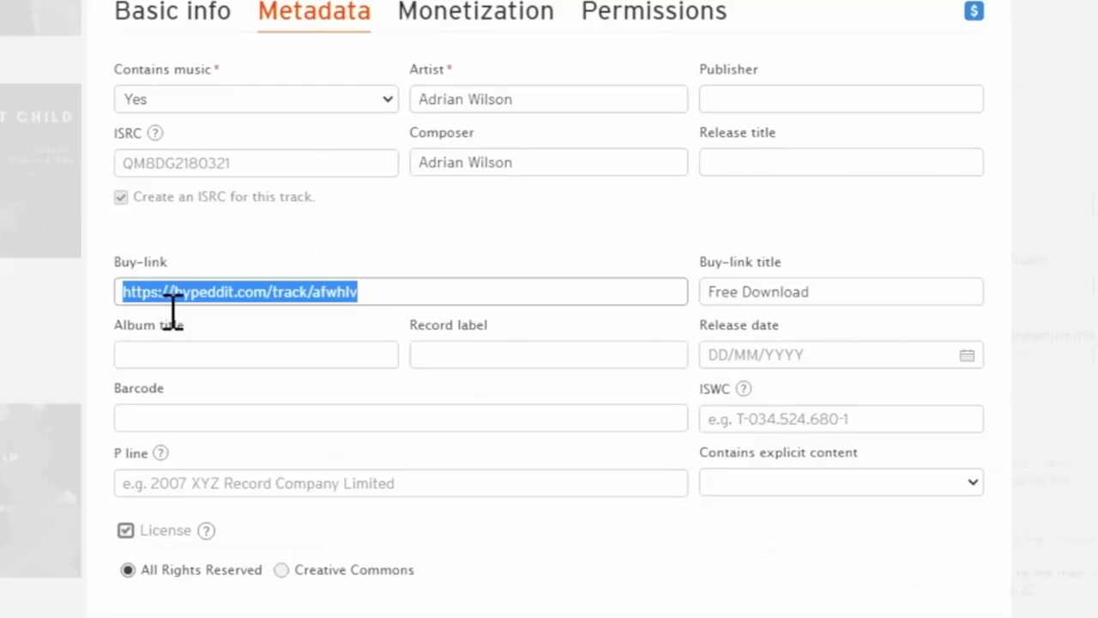
{"action": "type", "text": "https://hype.unseendjs.com/track/98ism2"}
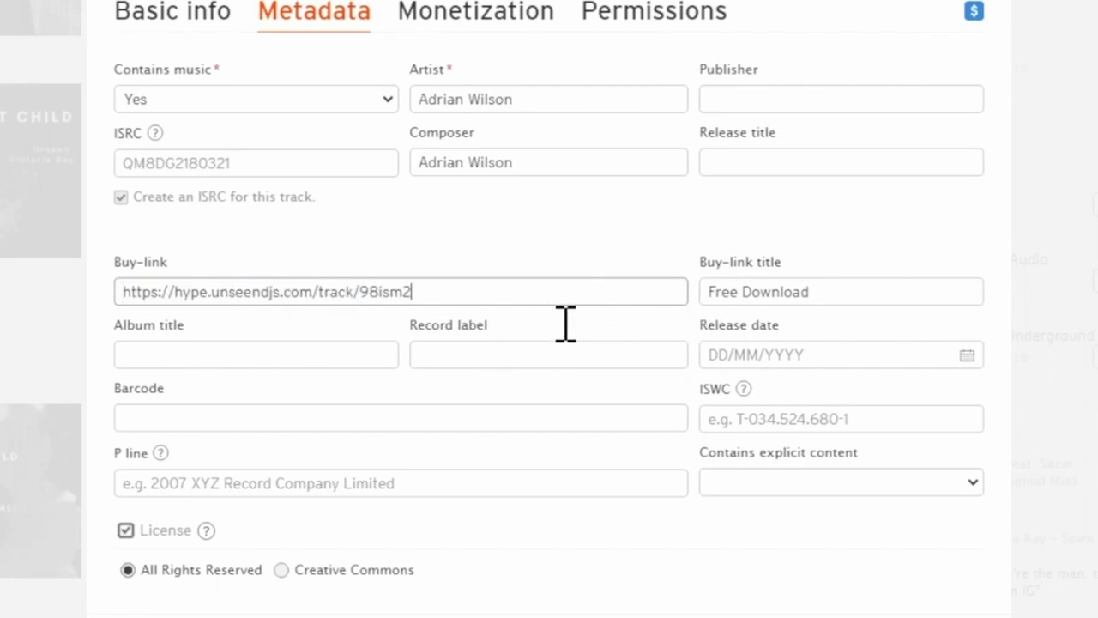
{"action": "left_click_drag", "start_coordinate": [468, 307], "coordinate": [108, 319]}
{"action": "key", "text": "Tab"}
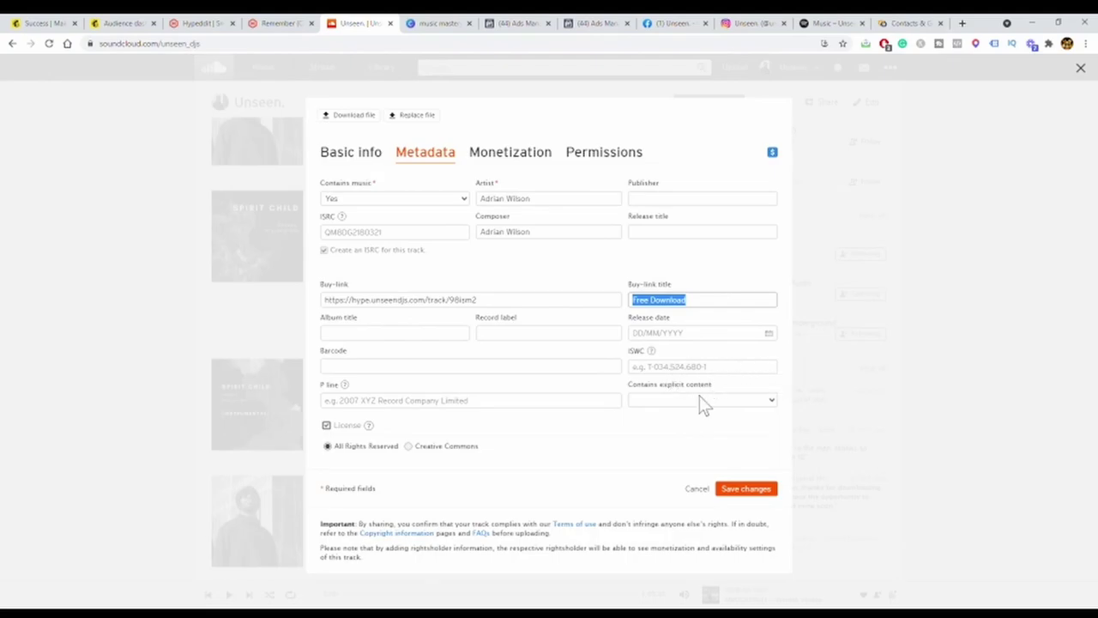
{"action": "left_click", "coordinate": [697, 489]}
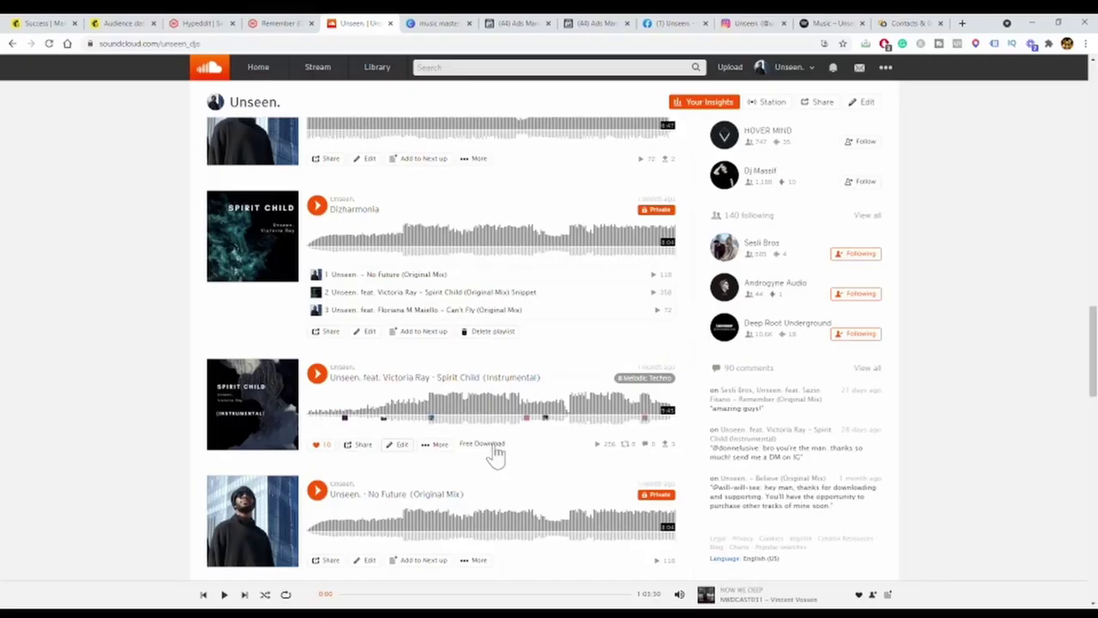
- Follow the Free Download link of Spirit Child (Instrumental), view the download gate's email form, and return to the SoundCloud profile
{"action": "left_click", "coordinate": [734, 360]}
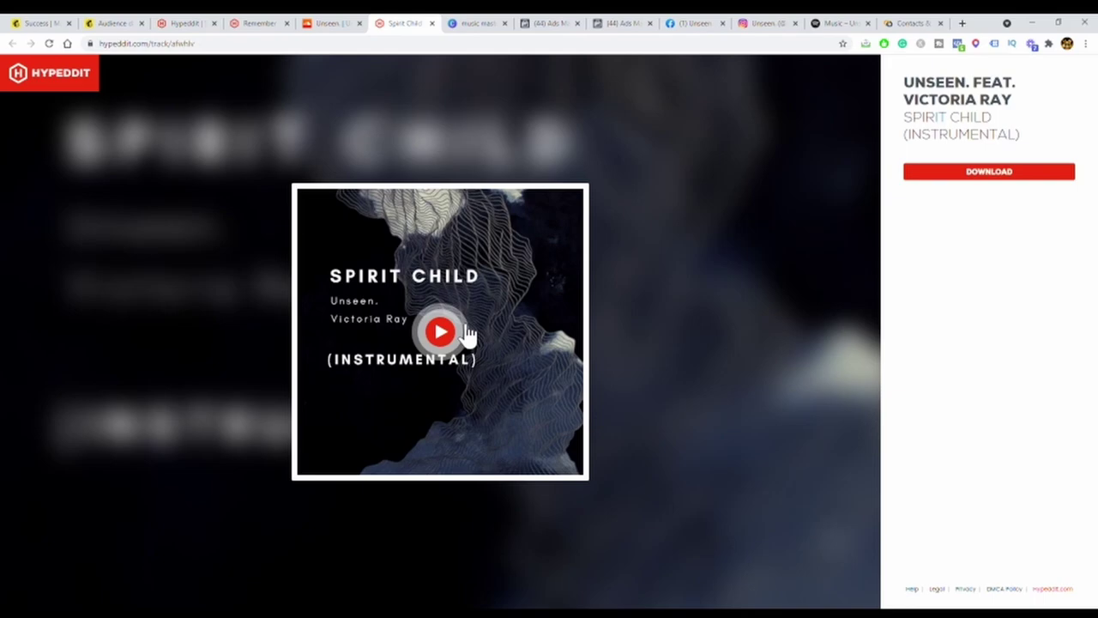
{"action": "left_click", "coordinate": [993, 172]}
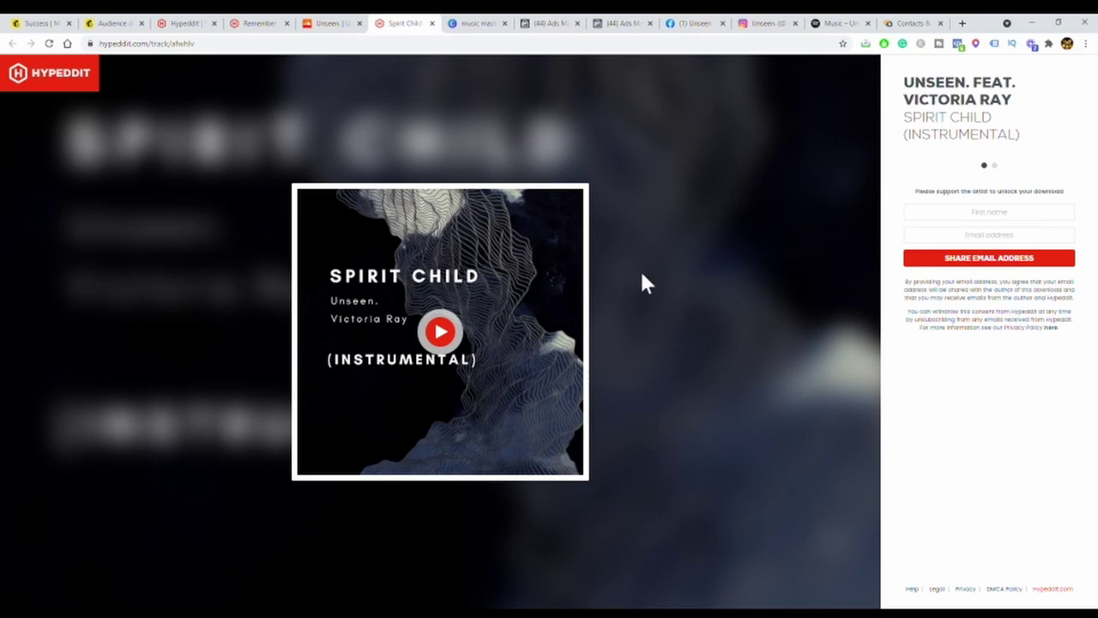
{"action": "key", "text": "ctrl+shift+Tab"}
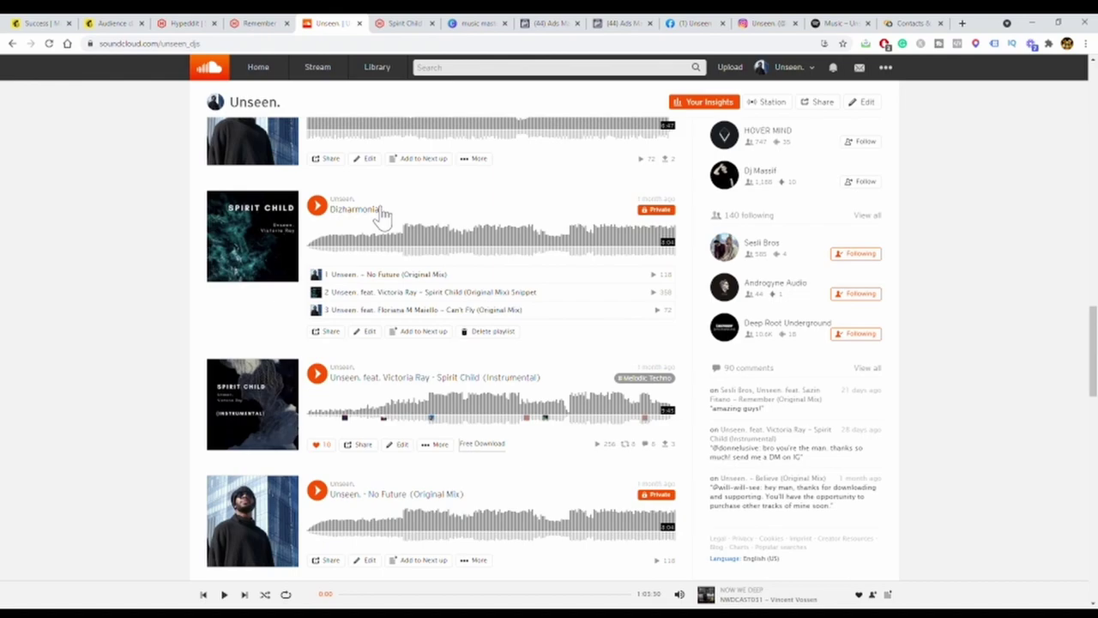
- Review the buy-link and buy-link title in the Spirit Child (Instrumental) metadata, and close the track editor without saving
{"action": "scroll", "coordinate": [249, 268], "scroll_direction": "down", "scroll_amount": 3}
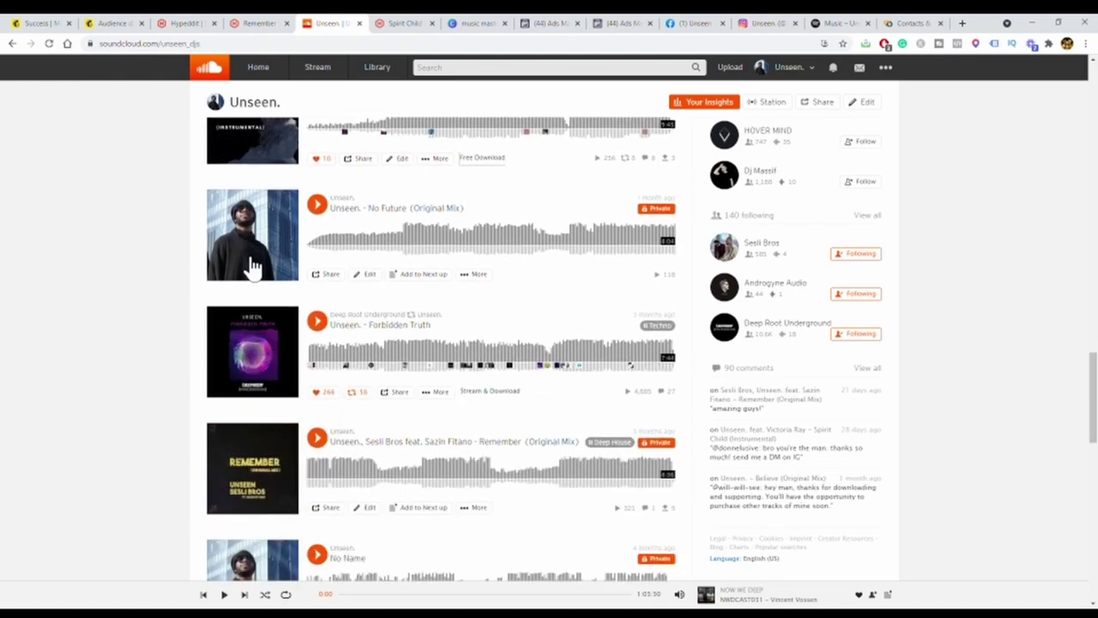
{"action": "scroll", "coordinate": [290, 306], "scroll_direction": "down", "scroll_amount": 1}
{"action": "scroll", "coordinate": [524, 344], "scroll_direction": "up", "scroll_amount": 1}
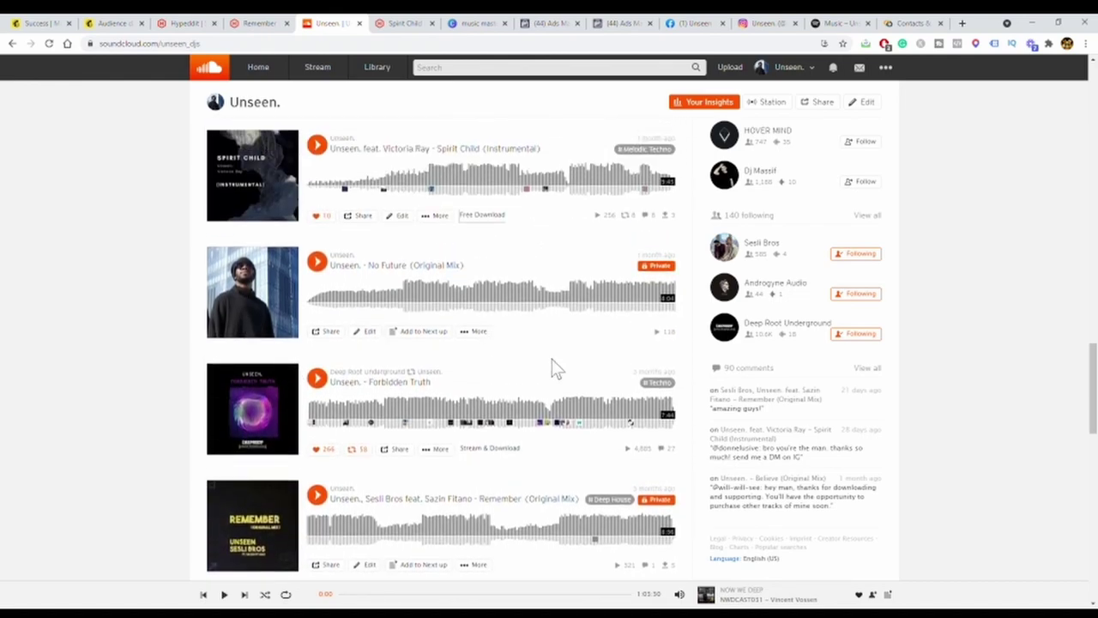
{"action": "scroll", "coordinate": [554, 366], "scroll_direction": "up", "scroll_amount": 2}
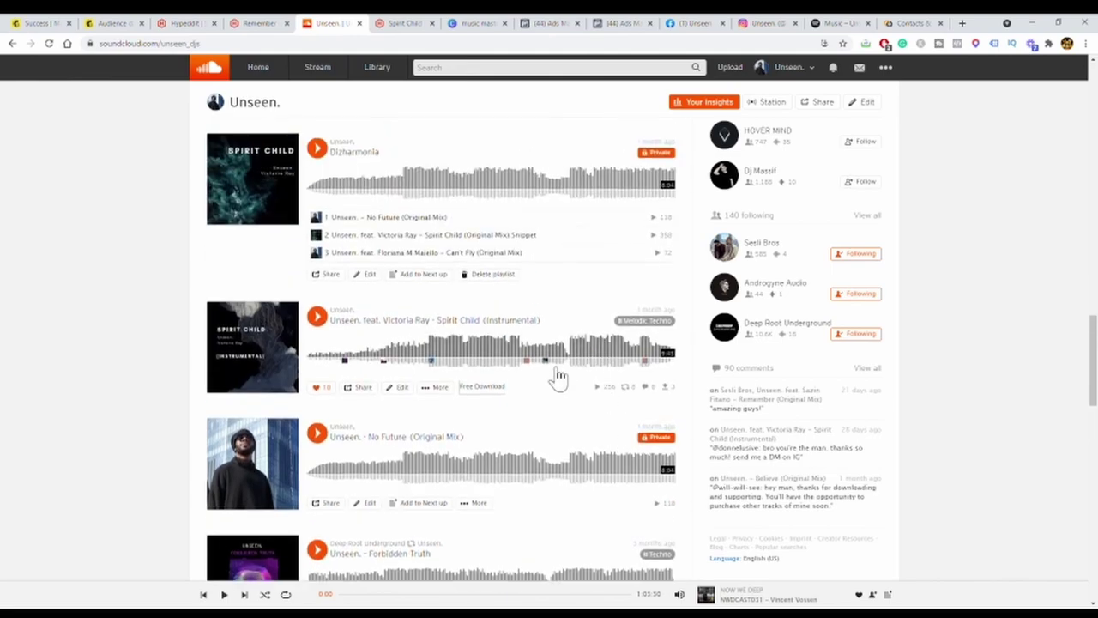
{"action": "scroll", "coordinate": [515, 392], "scroll_direction": "down", "scroll_amount": 1}
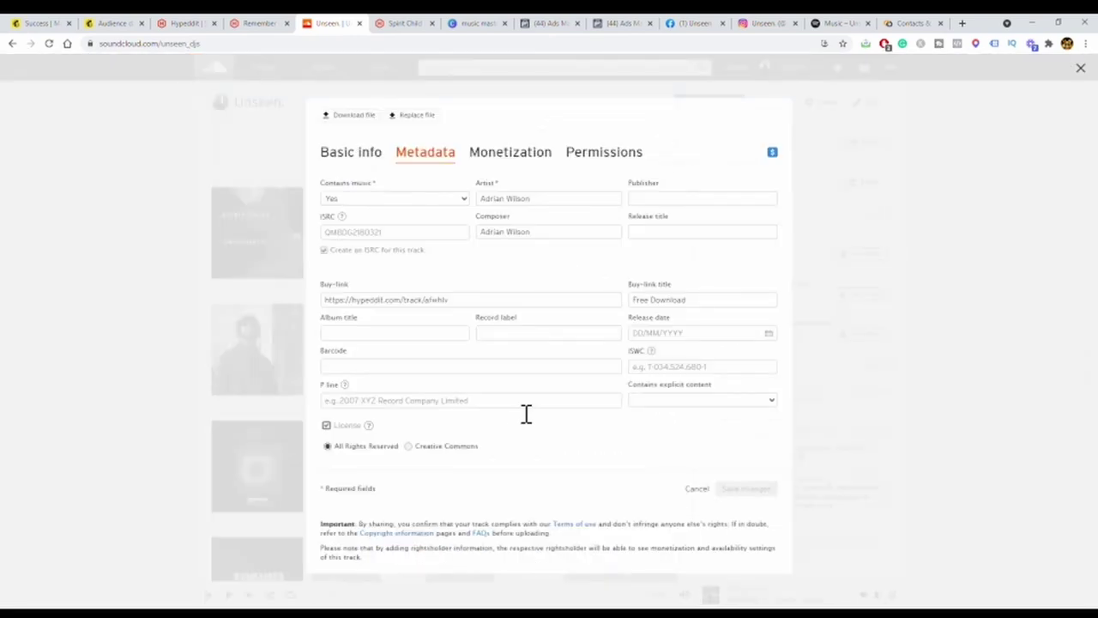
{"action": "left_click_drag", "start_coordinate": [480, 307], "coordinate": [307, 310]}
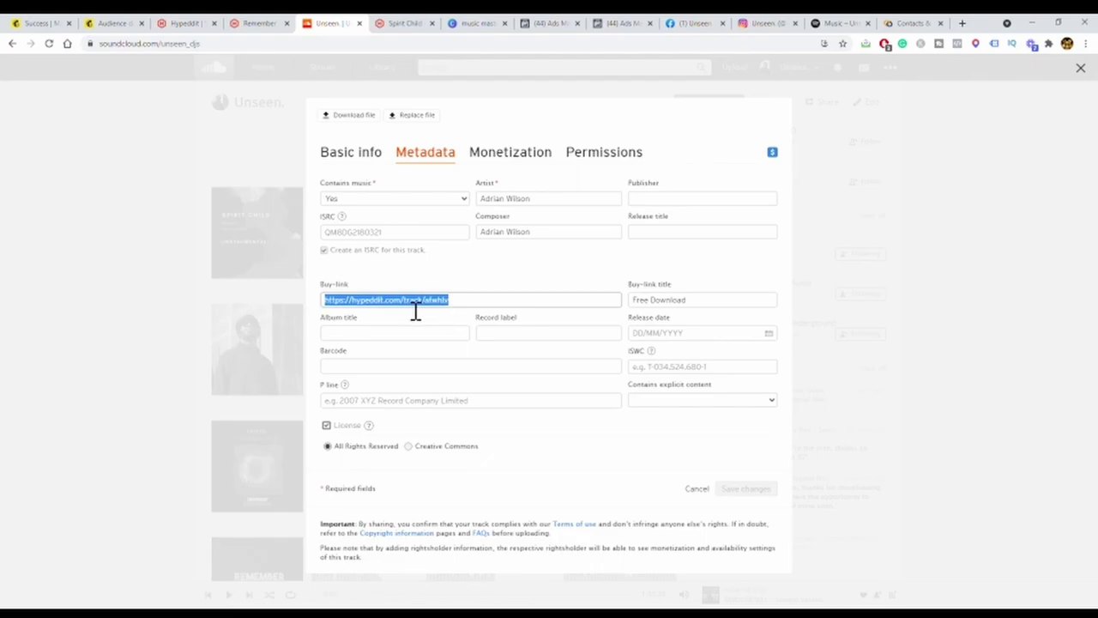
{"action": "left_click_drag", "start_coordinate": [703, 302], "coordinate": [642, 313]}
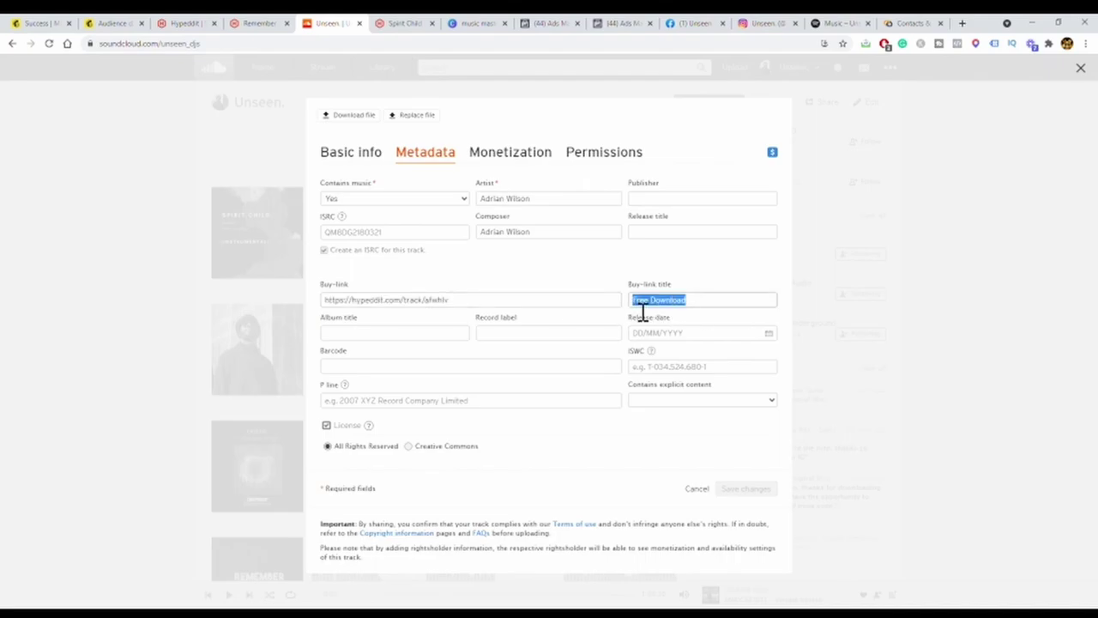
{"action": "left_click", "coordinate": [481, 292]}
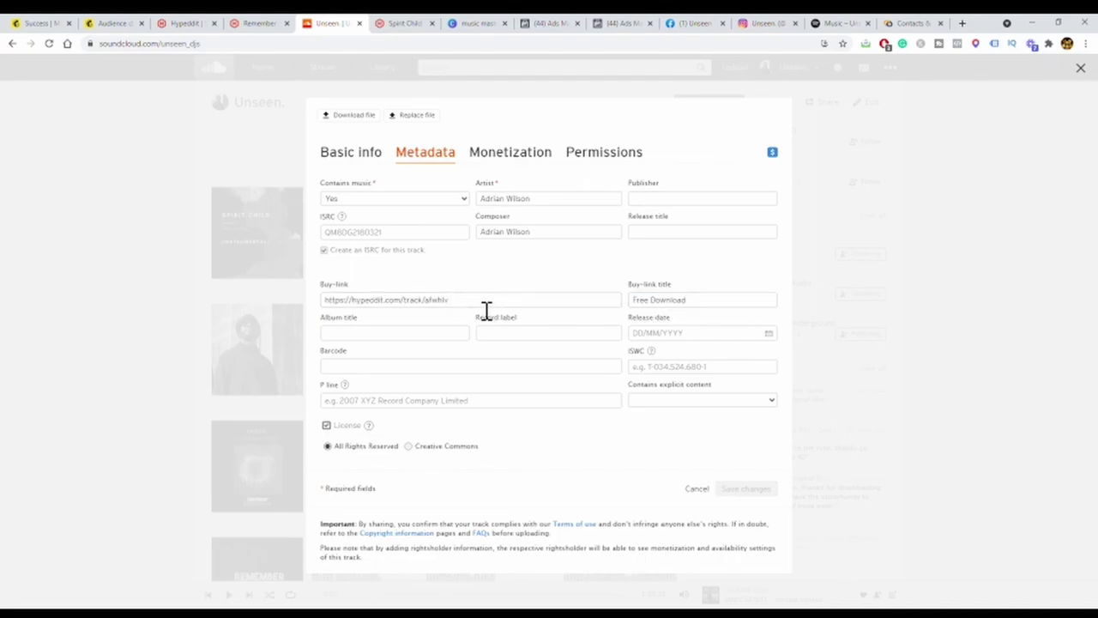
{"action": "left_click_drag", "start_coordinate": [486, 309], "coordinate": [334, 311]}
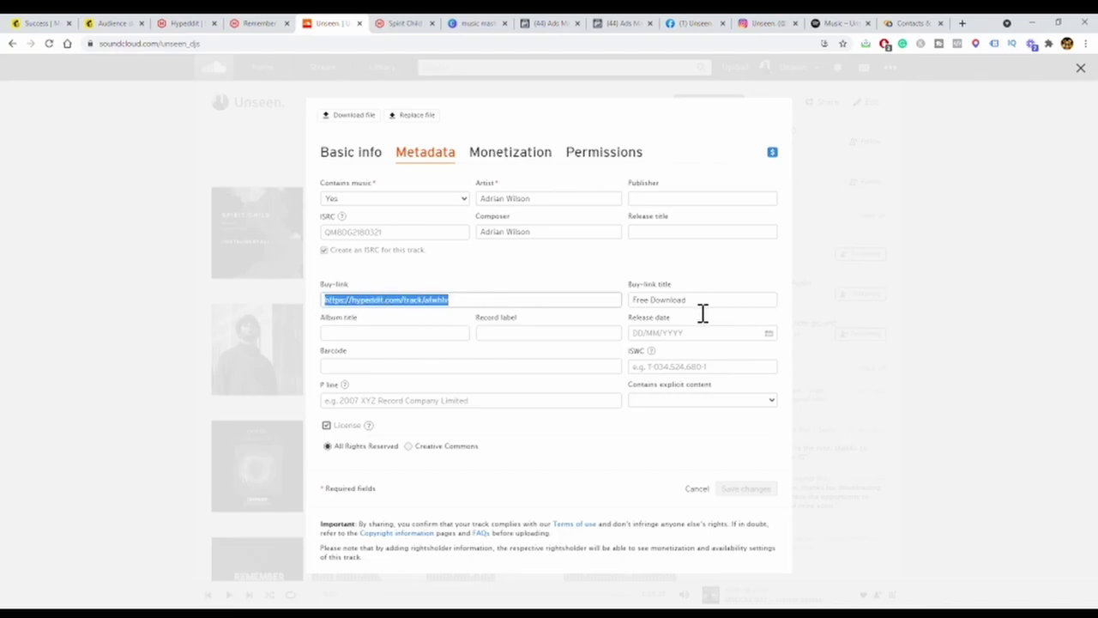
{"action": "left_click", "coordinate": [533, 278]}
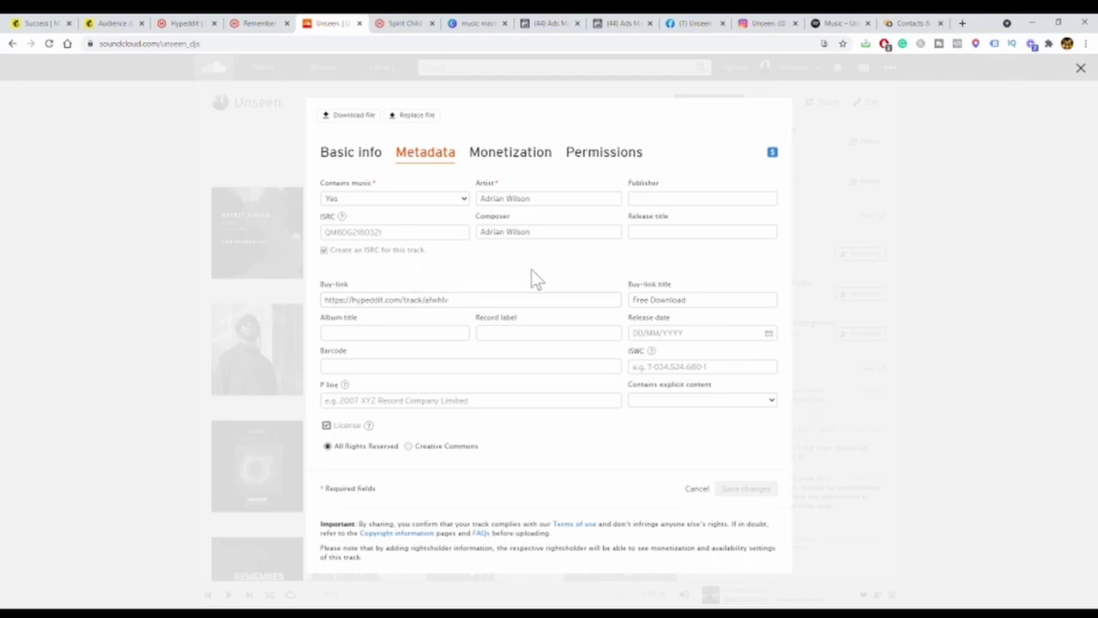
{"action": "left_click_drag", "start_coordinate": [471, 309], "coordinate": [314, 314]}
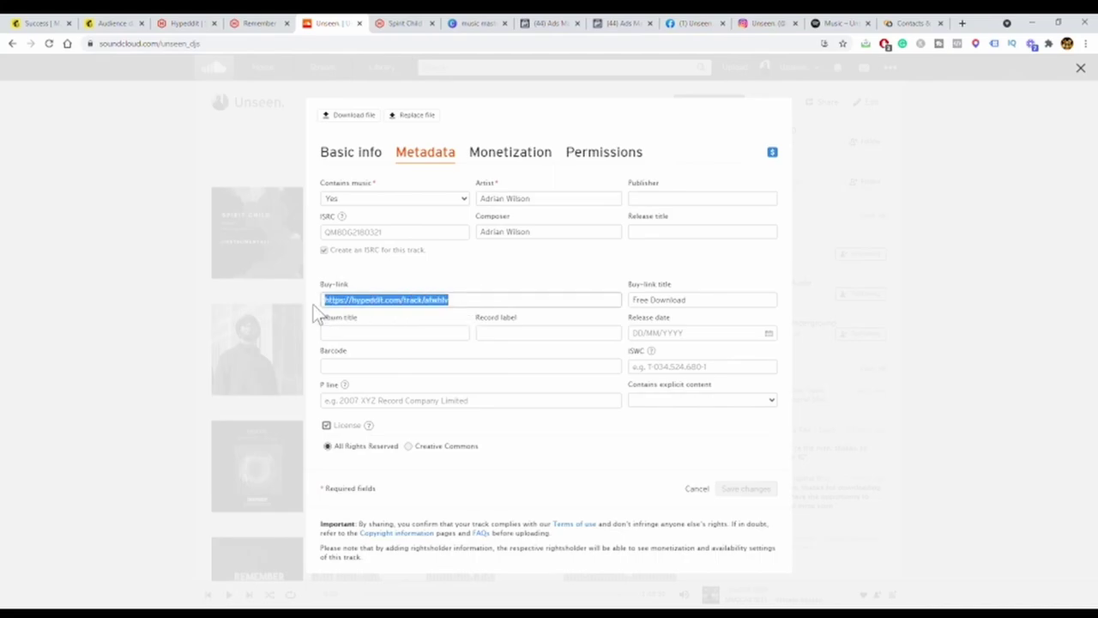
{"action": "left_click_drag", "start_coordinate": [702, 309], "coordinate": [640, 309]}
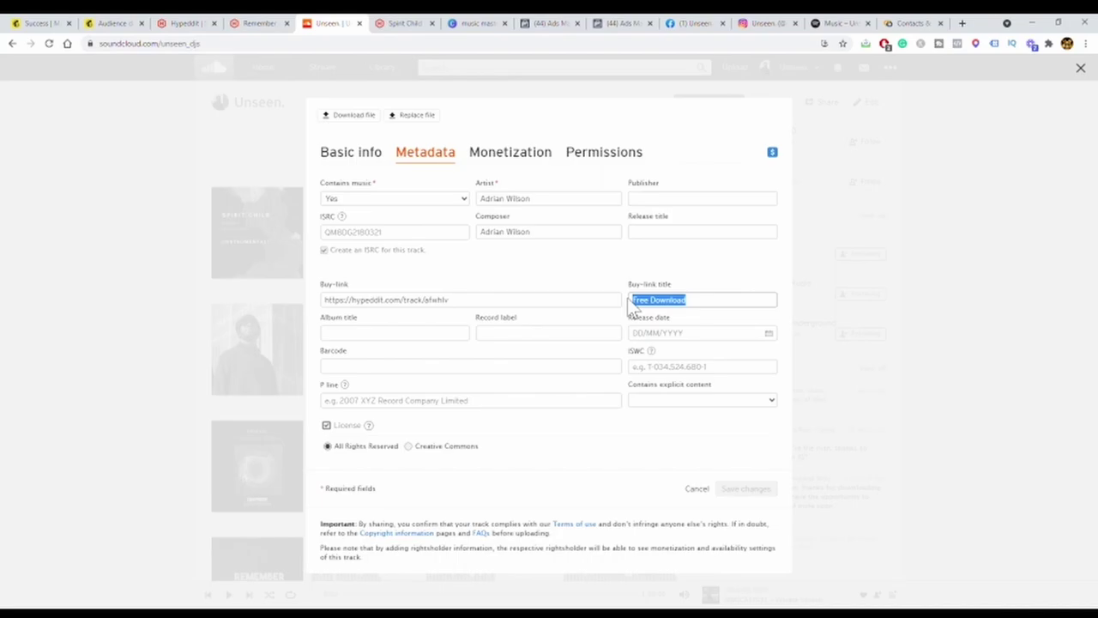
{"action": "left_click", "coordinate": [708, 495]}
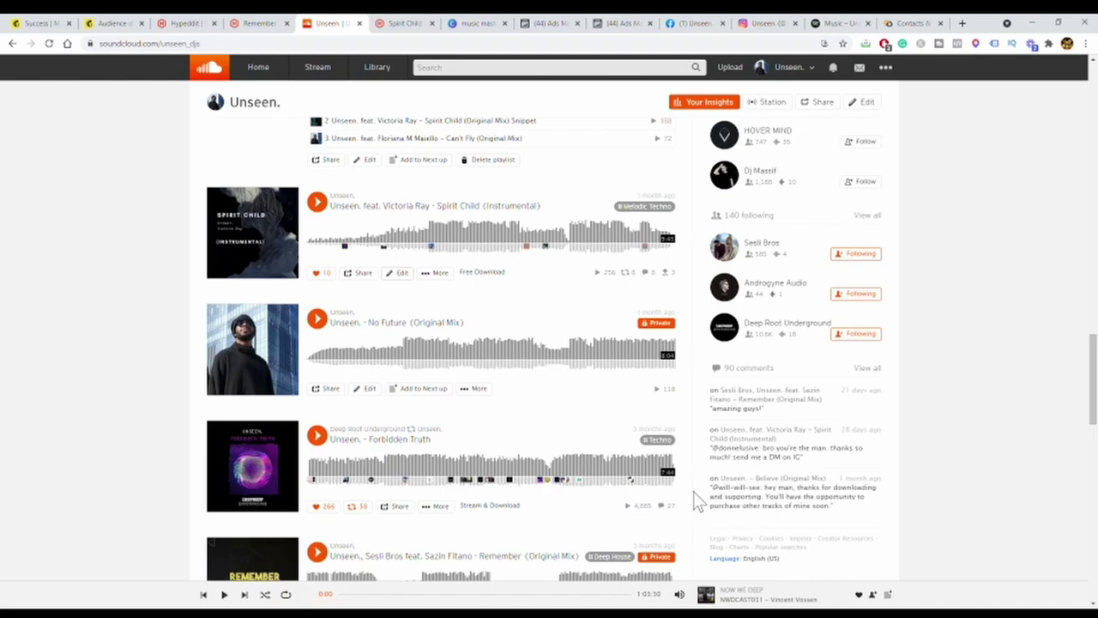
- View the landing page behind Forbidden Truth's Stream & Download link, and close it to return to the profile
{"action": "scroll", "coordinate": [532, 416], "scroll_direction": "down", "scroll_amount": 1}
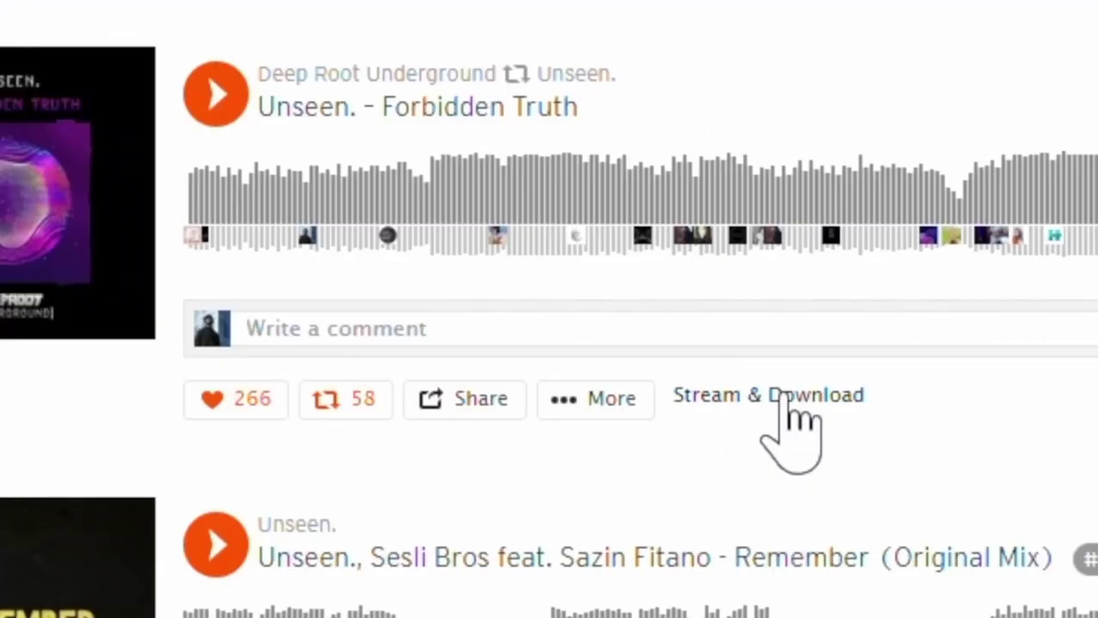
{"action": "left_click", "coordinate": [788, 402]}
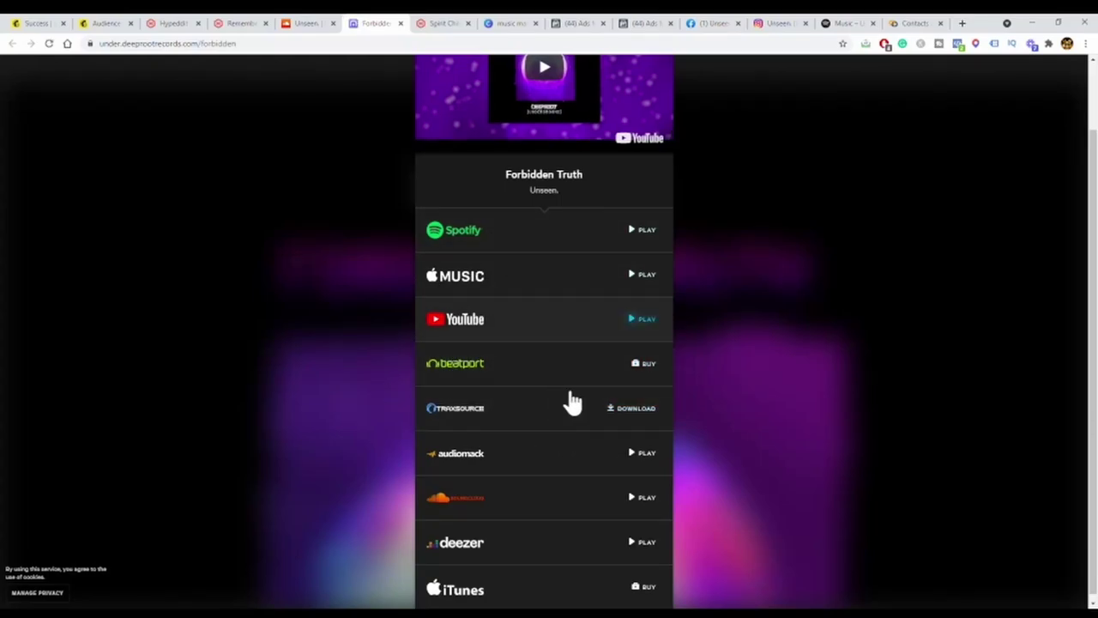
{"action": "middle_click", "coordinate": [368, 23]}
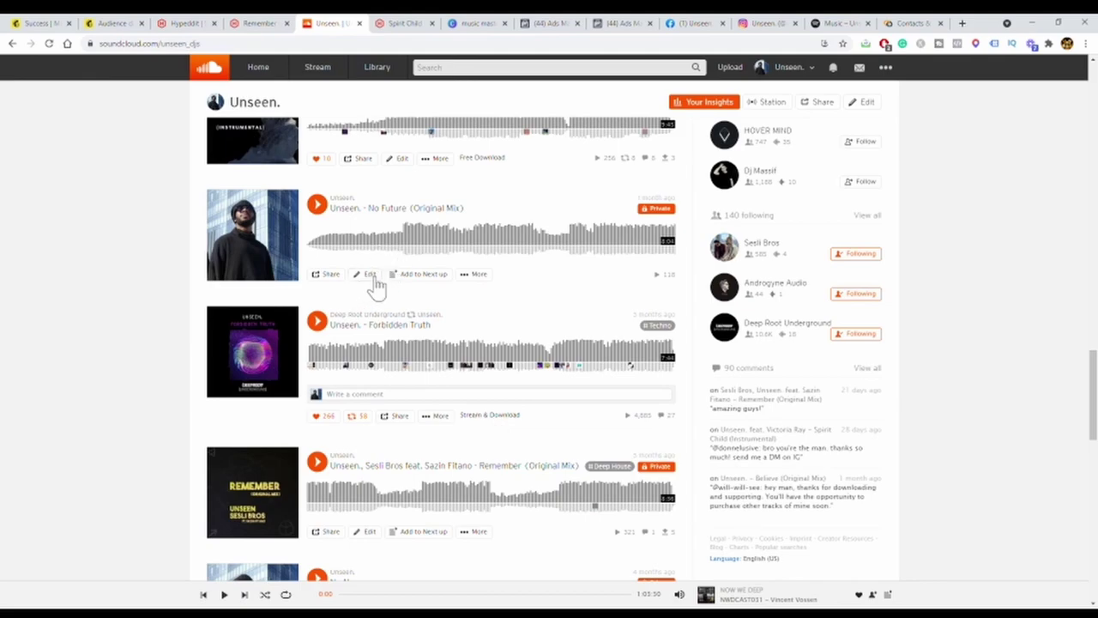
- Open the basic info of Spirit Child (Instrumental) for editing and highlight the Instagram follow lines in its description
{"action": "scroll", "coordinate": [375, 286], "scroll_direction": "up", "scroll_amount": 4}
{"action": "left_click", "coordinate": [391, 448]}
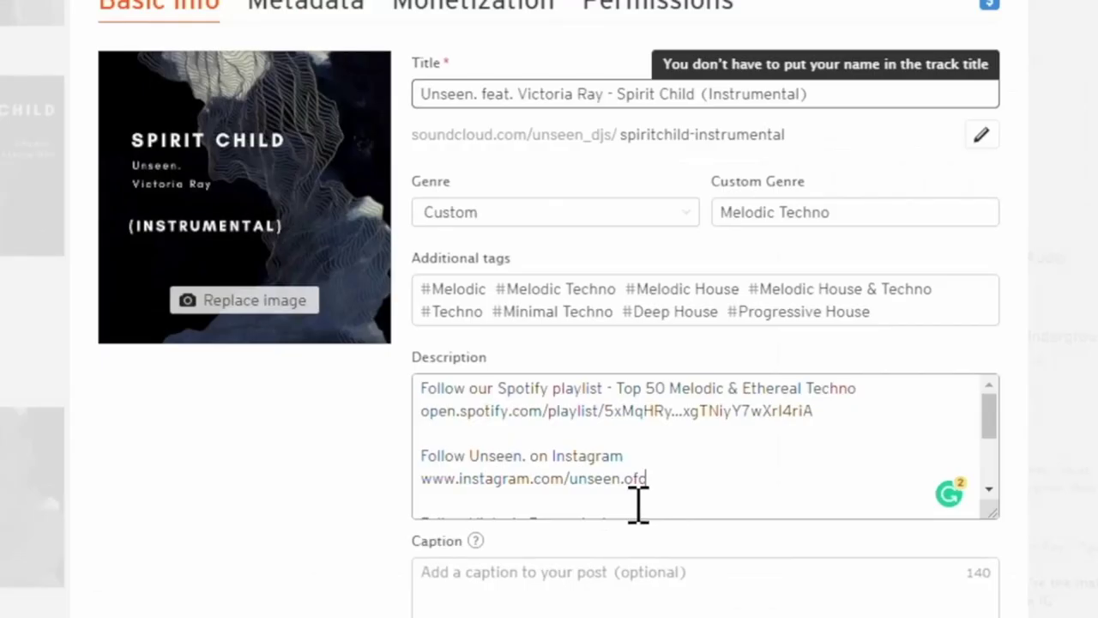
{"action": "left_click_drag", "start_coordinate": [599, 395], "coordinate": [496, 396]}
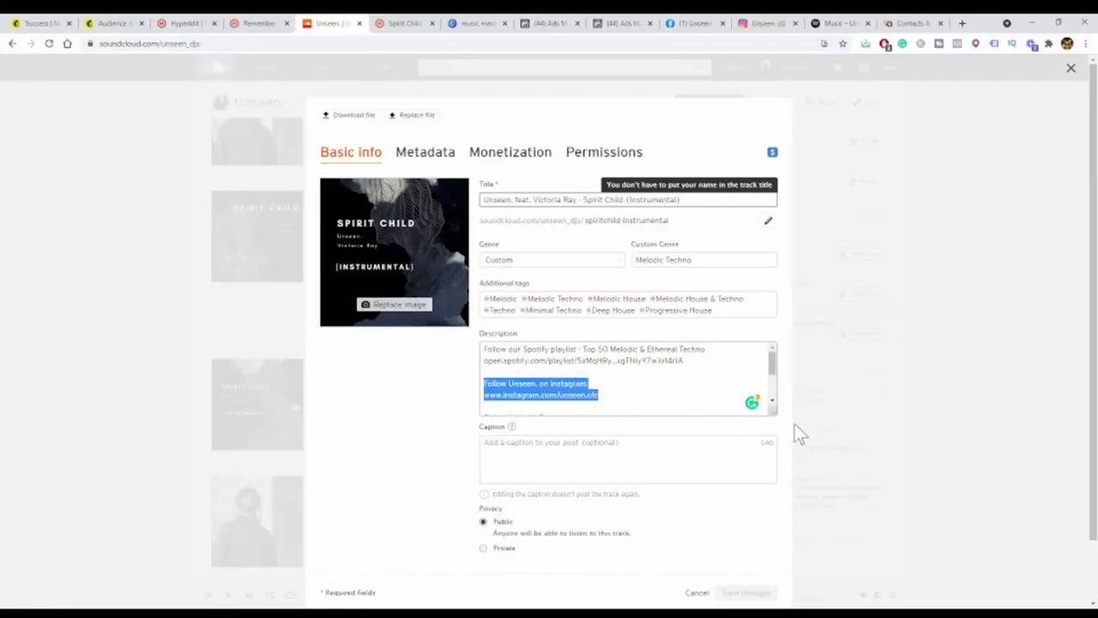
- Enlarge the description box of Spirit Child (Instrumental), review the full text with its Instagram follow lines, and leave it without saving
{"action": "left_click_drag", "start_coordinate": [775, 413], "coordinate": [758, 553]}
{"action": "left_click", "coordinate": [559, 376]}
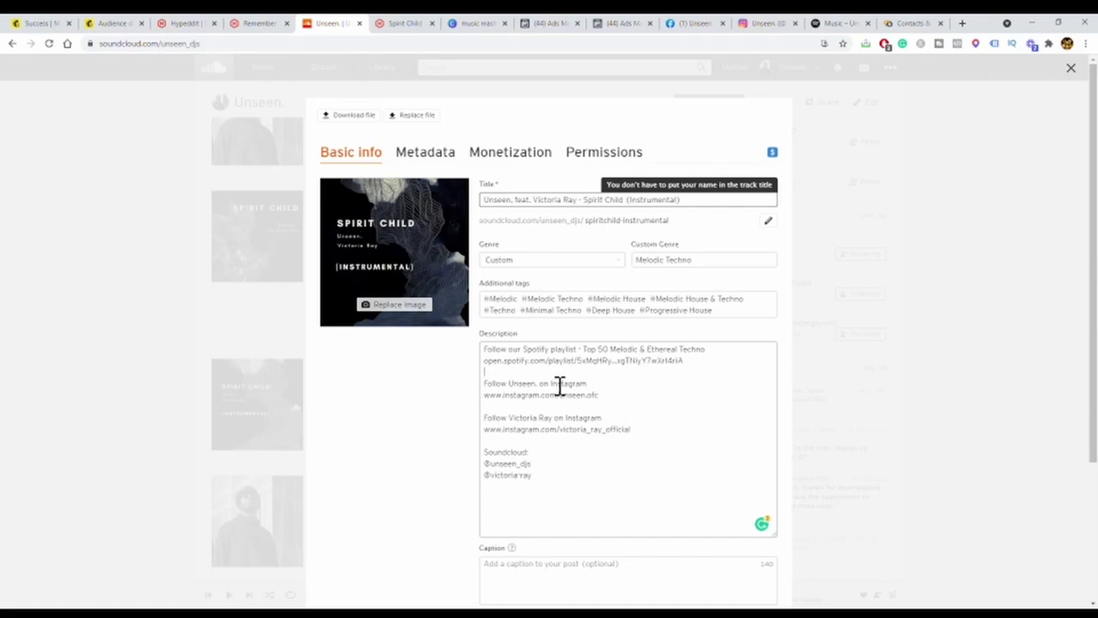
{"action": "left_click_drag", "start_coordinate": [611, 402], "coordinate": [496, 392]}
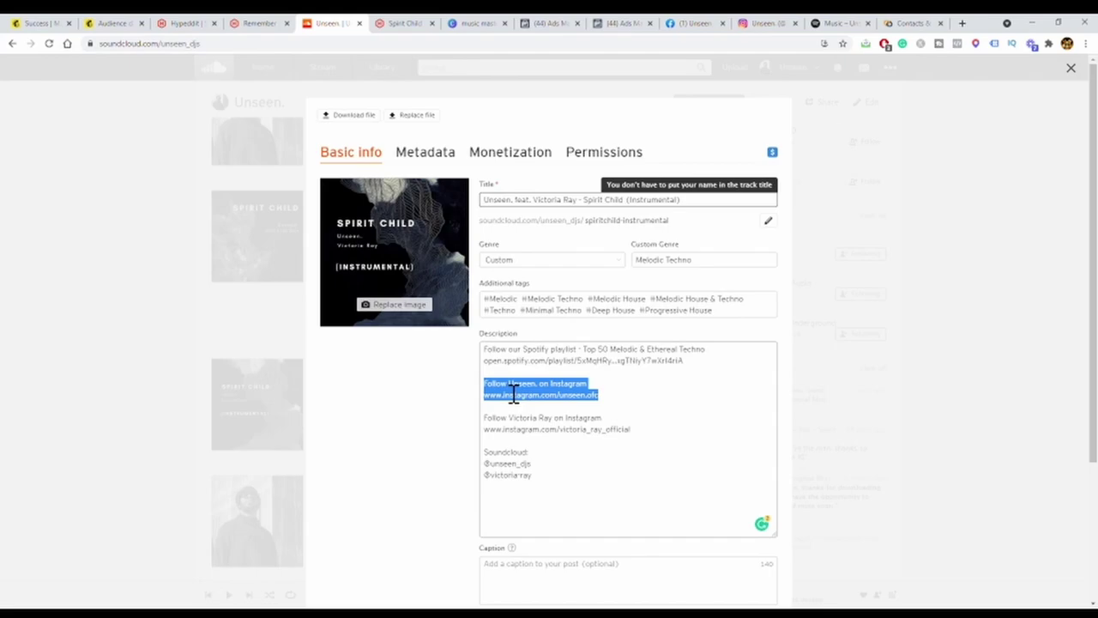
{"action": "scroll", "coordinate": [661, 378], "scroll_direction": "down", "scroll_amount": 3}
{"action": "left_click", "coordinate": [652, 382]}
{"action": "left_click_drag", "start_coordinate": [652, 382], "coordinate": [473, 224]}
{"action": "left_click", "coordinate": [947, 401]}
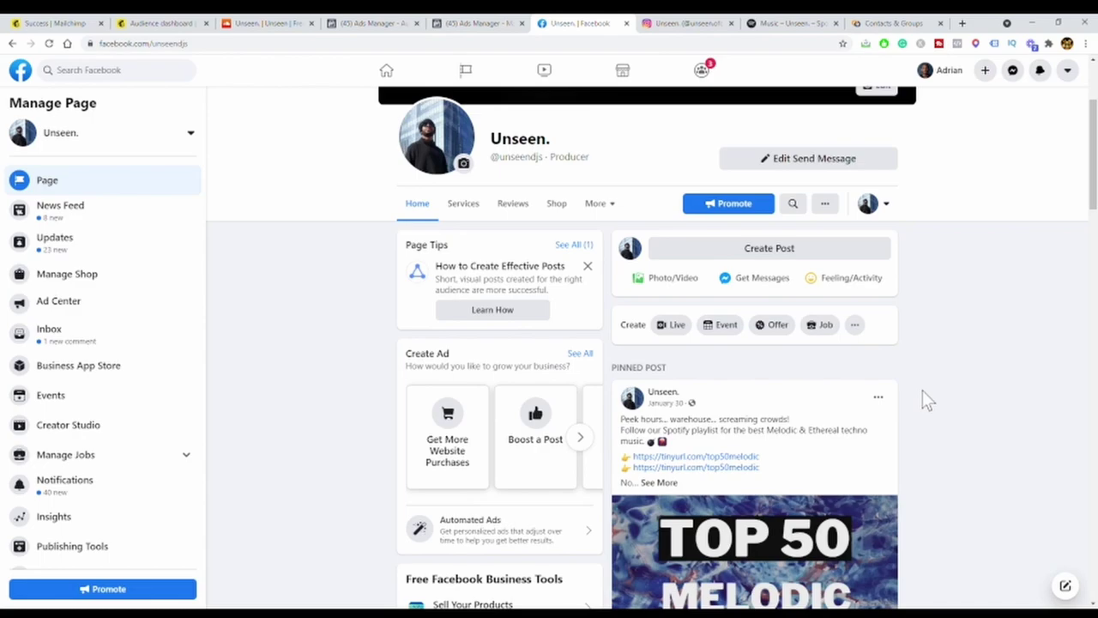
- Examine the pinned Top 50 Melodic & Ethereal Techno post on the Unseen. Facebook page, including its playlist links, reach and reactions
{"action": "scroll", "coordinate": [927, 388], "scroll_direction": "down", "scroll_amount": 4}
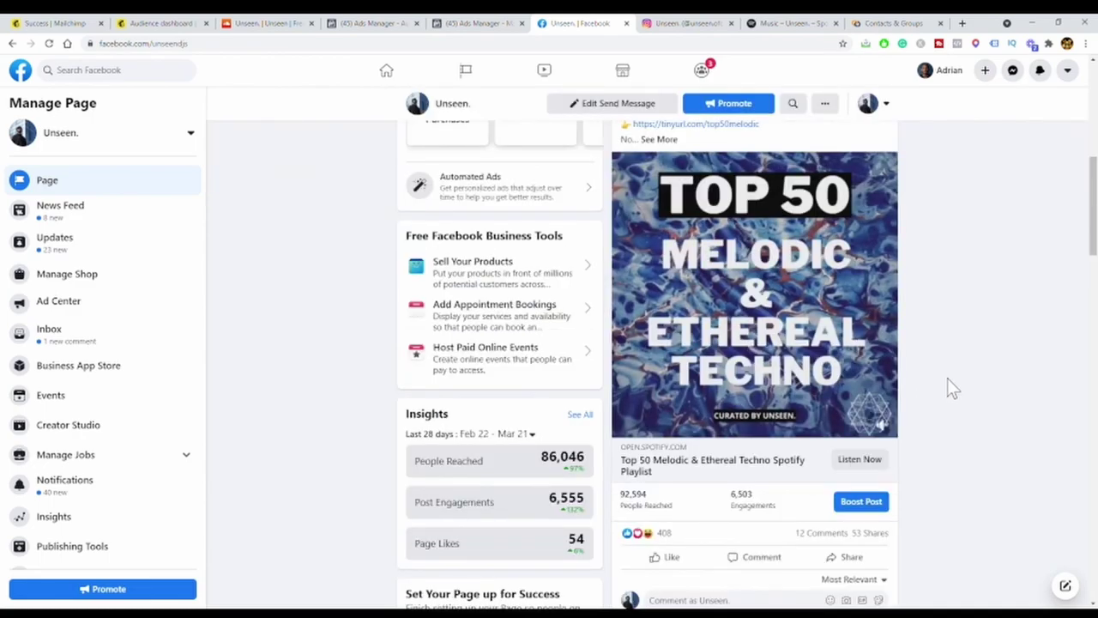
{"action": "scroll", "coordinate": [951, 387], "scroll_direction": "down", "scroll_amount": 1}
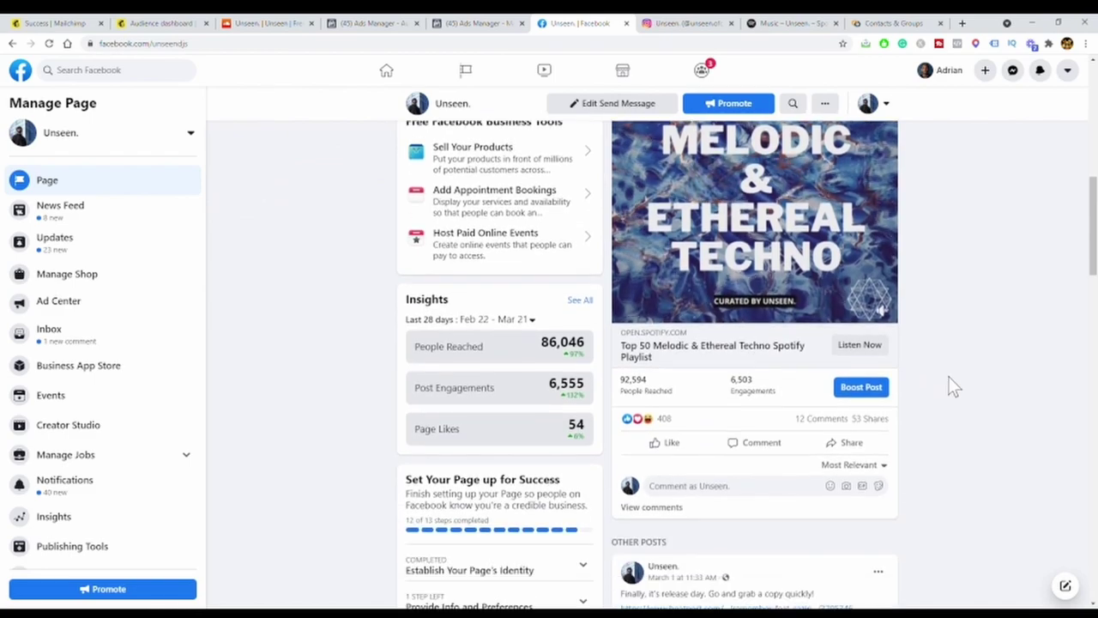
{"action": "scroll", "coordinate": [951, 384], "scroll_direction": "down", "scroll_amount": 1}
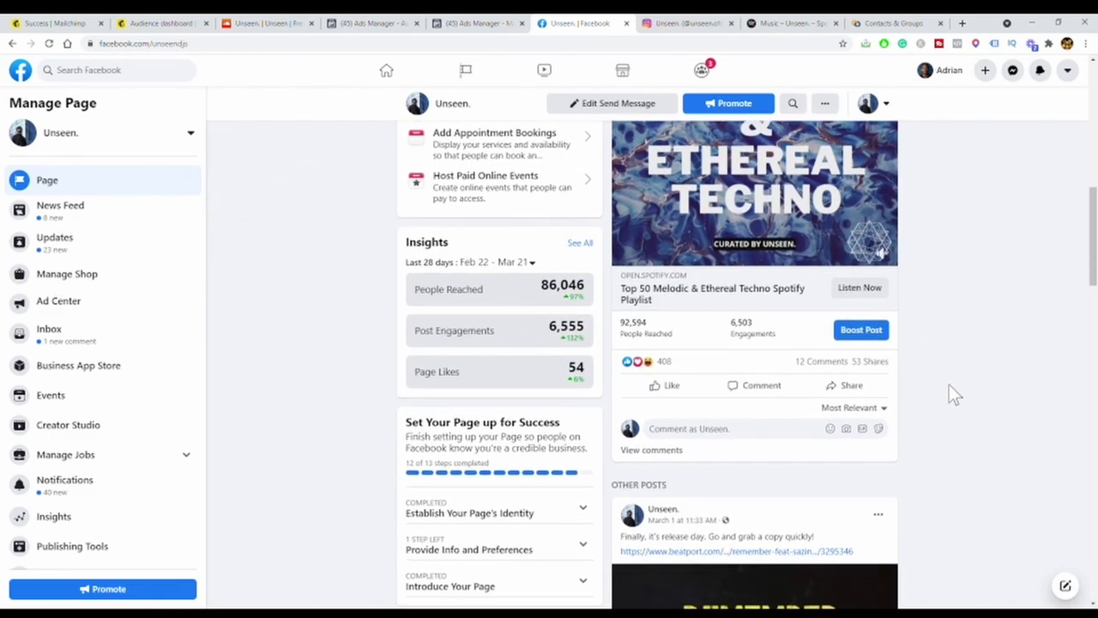
{"action": "scroll", "coordinate": [968, 331], "scroll_direction": "up", "scroll_amount": 1}
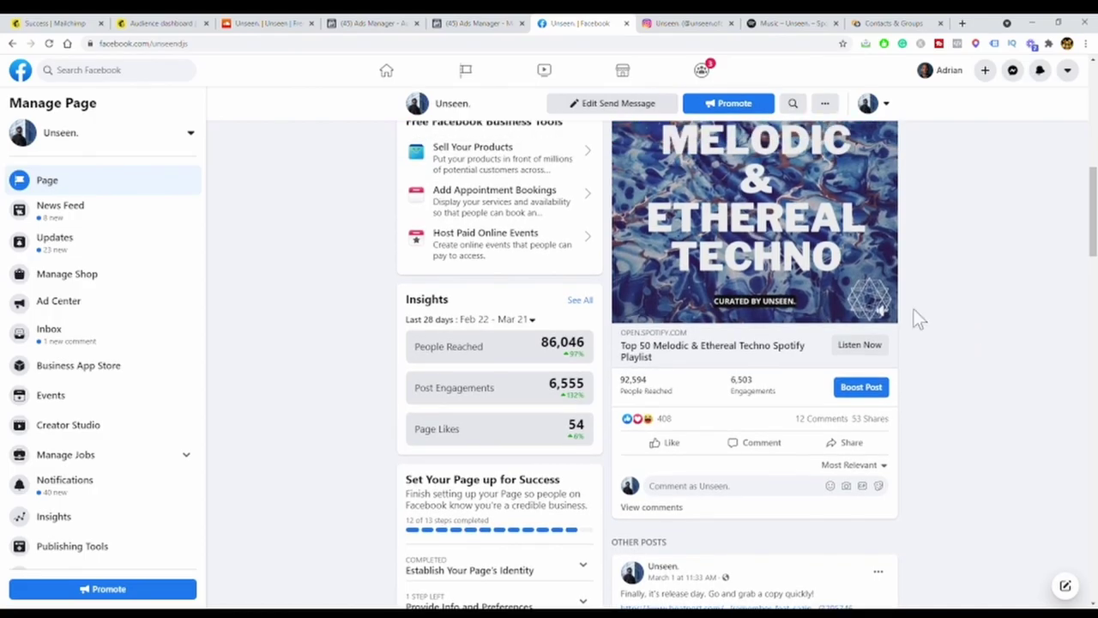
{"action": "scroll", "coordinate": [888, 489], "scroll_direction": "down", "scroll_amount": 8}
{"action": "scroll", "coordinate": [780, 569], "scroll_direction": "down", "scroll_amount": 8}
{"action": "scroll", "coordinate": [815, 537], "scroll_direction": "up", "scroll_amount": 6}
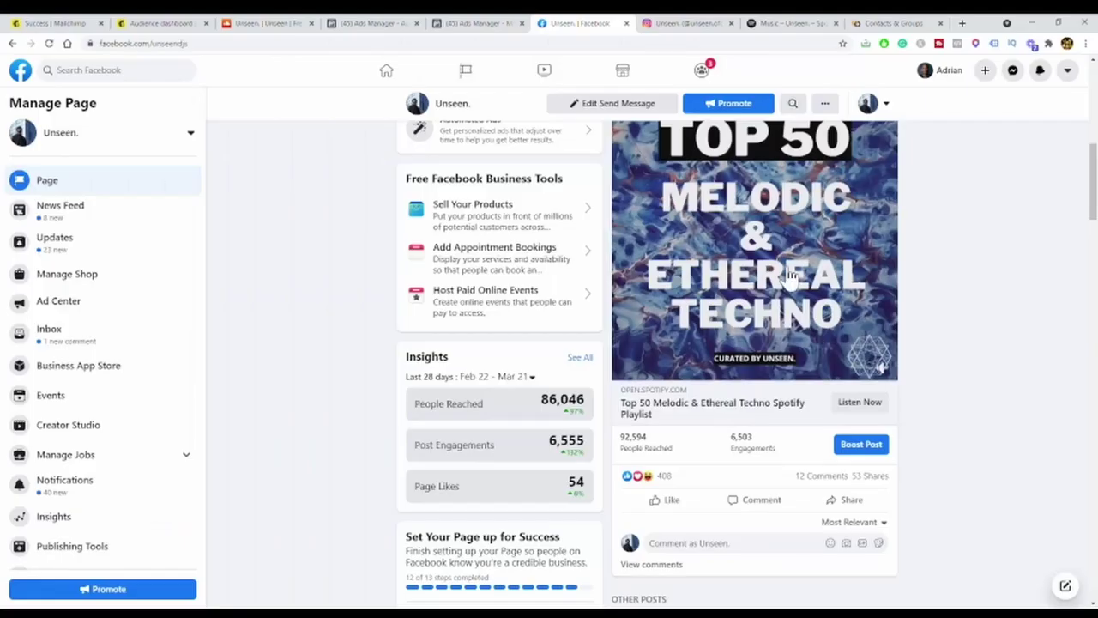
{"action": "scroll", "coordinate": [864, 380], "scroll_direction": "up", "scroll_amount": 2}
{"action": "scroll", "coordinate": [900, 392], "scroll_direction": "down", "scroll_amount": 3}
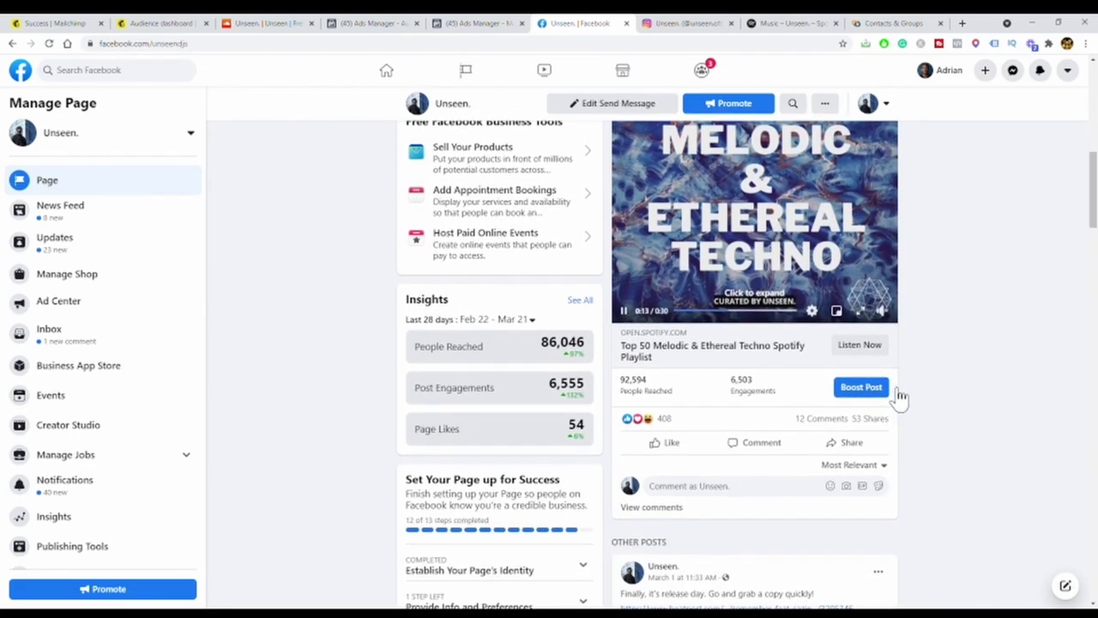
{"action": "scroll", "coordinate": [898, 397], "scroll_direction": "up", "scroll_amount": 2}
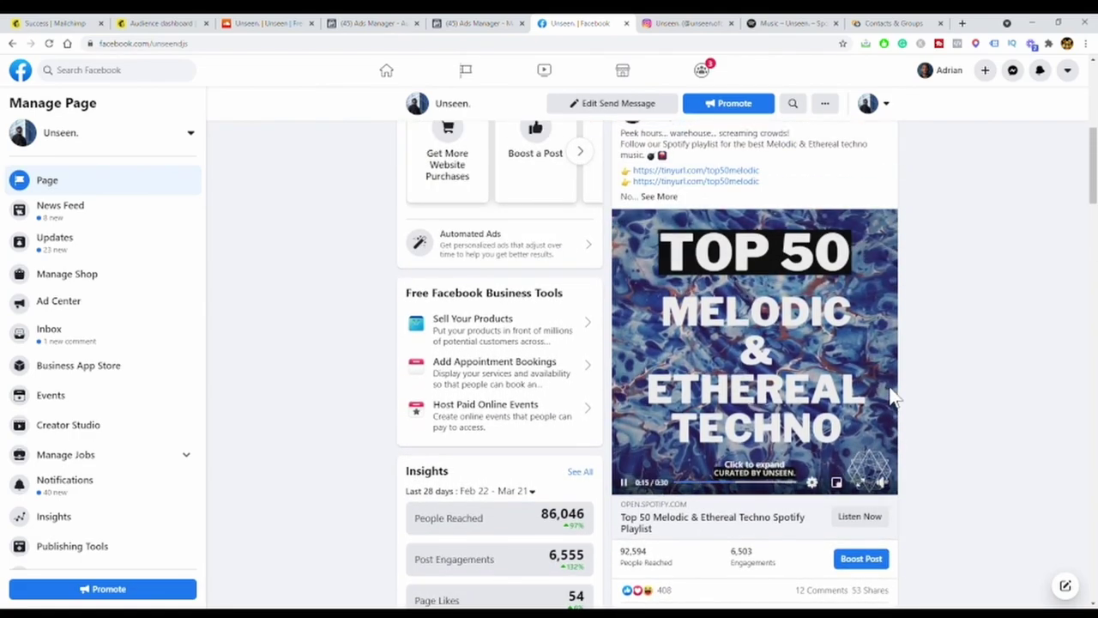
{"action": "scroll", "coordinate": [967, 309], "scroll_direction": "up", "scroll_amount": 1}
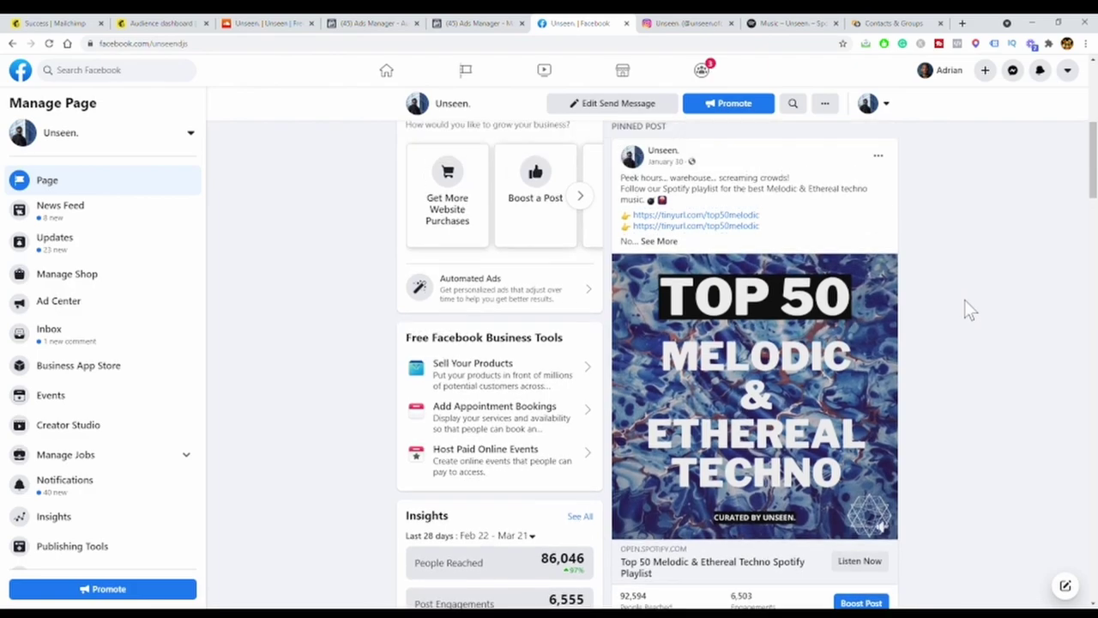
{"action": "scroll", "coordinate": [964, 301], "scroll_direction": "down", "scroll_amount": 1}
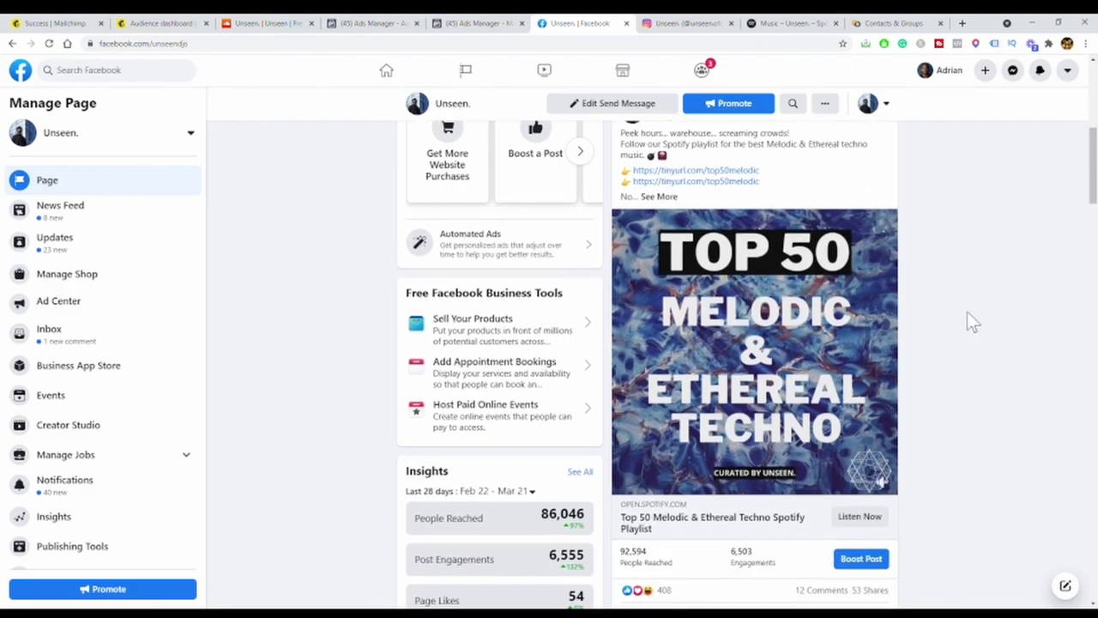
{"action": "scroll", "coordinate": [967, 312], "scroll_direction": "down", "scroll_amount": 3}
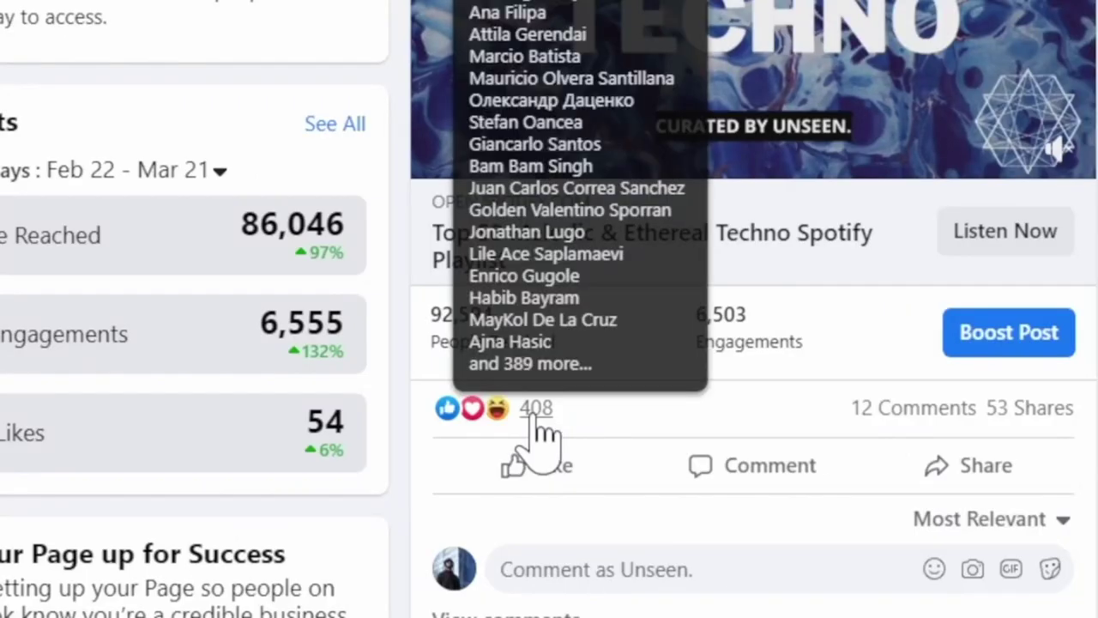
- Open the list of people who reacted to the pinned playlist post and invite the first five invitable people to the page
{"action": "left_click", "coordinate": [666, 420]}
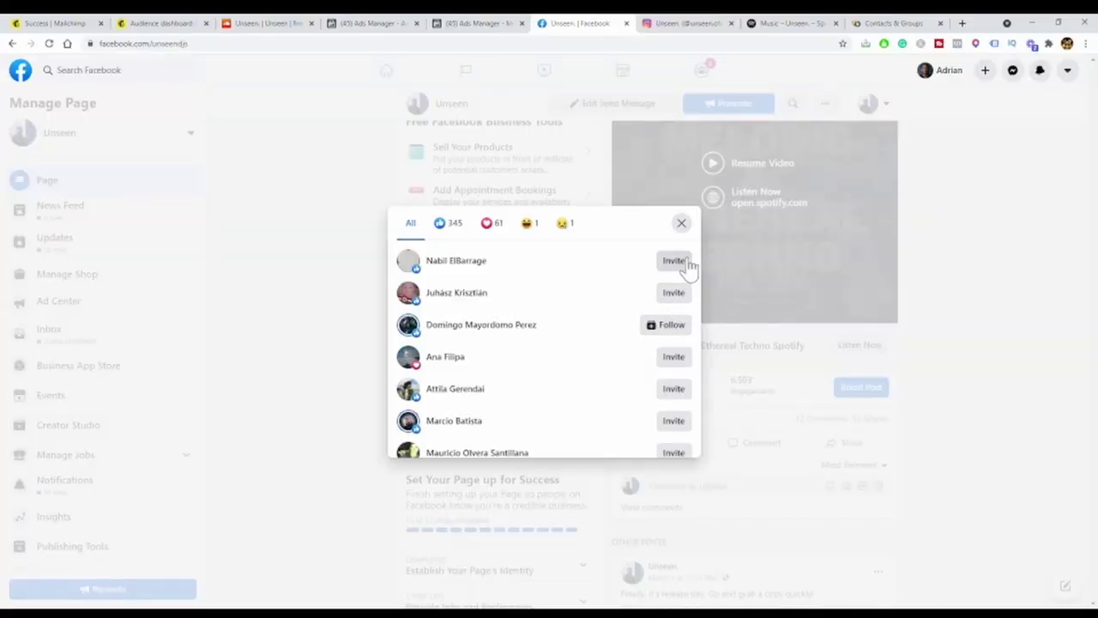
{"action": "left_click", "coordinate": [689, 267]}
{"action": "left_click", "coordinate": [678, 297]}
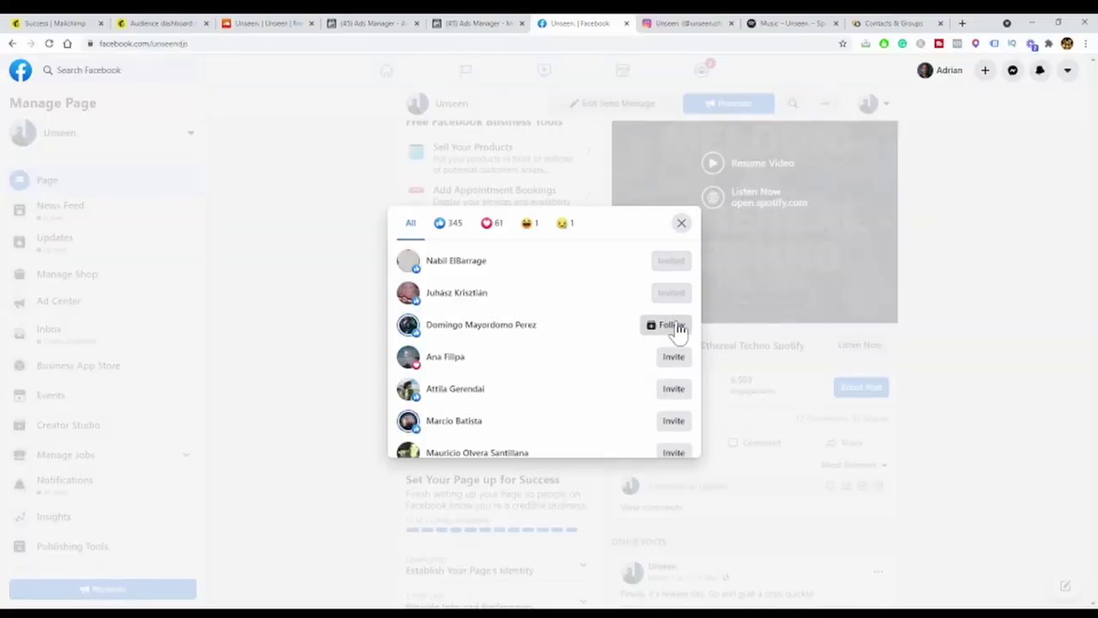
{"action": "left_click", "coordinate": [676, 361]}
{"action": "left_click", "coordinate": [678, 392]}
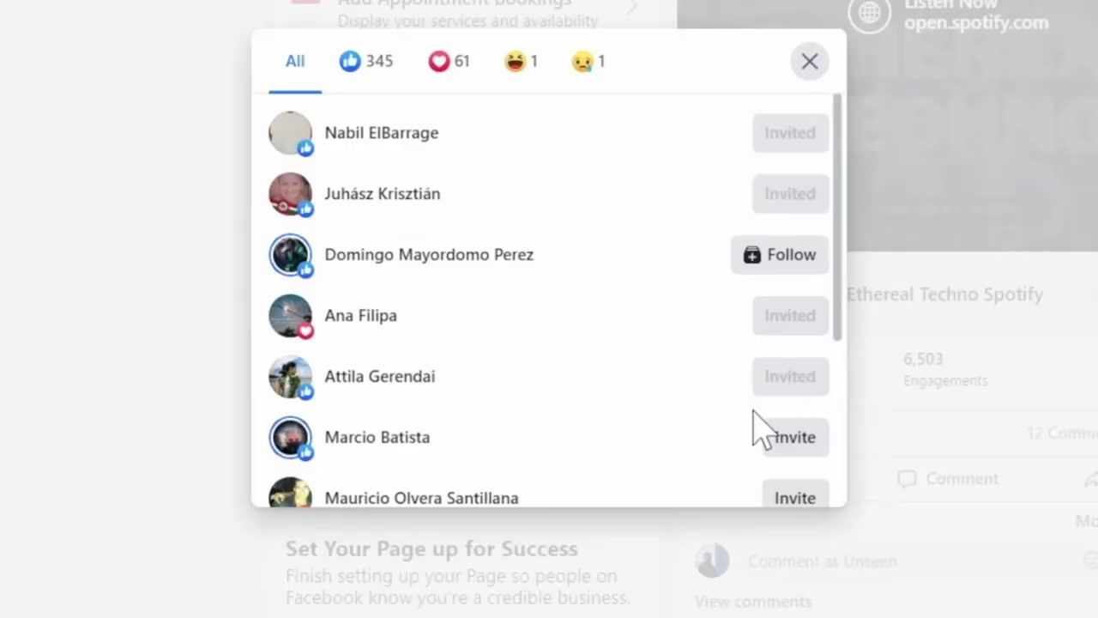
{"action": "left_click", "coordinate": [801, 439]}
- Continue down the reactions list, inviting each person with an invite option and skipping those who can only be followed
{"action": "scroll", "coordinate": [799, 446], "scroll_direction": "down", "scroll_amount": 3}
{"action": "left_click", "coordinate": [795, 289]}
{"action": "left_click", "coordinate": [799, 345]}
{"action": "scroll", "coordinate": [794, 442], "scroll_direction": "down", "scroll_amount": 2}
{"action": "left_click", "coordinate": [817, 354]}
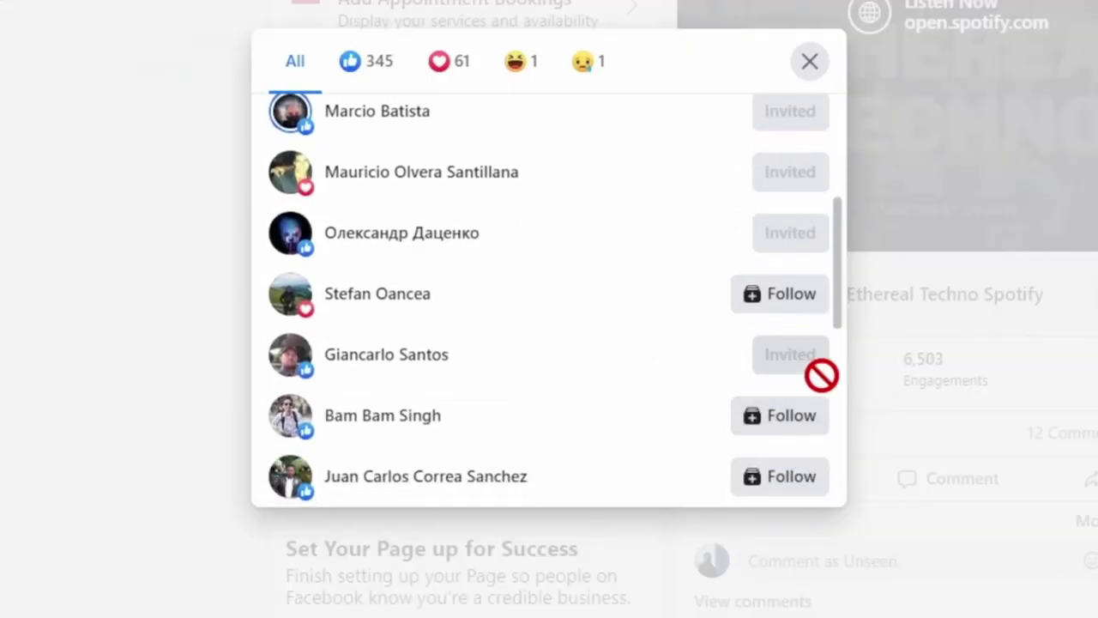
{"action": "scroll", "coordinate": [772, 360], "scroll_direction": "down", "scroll_amount": 3}
{"action": "left_click", "coordinate": [805, 387]}
{"action": "left_click", "coordinate": [798, 444]}
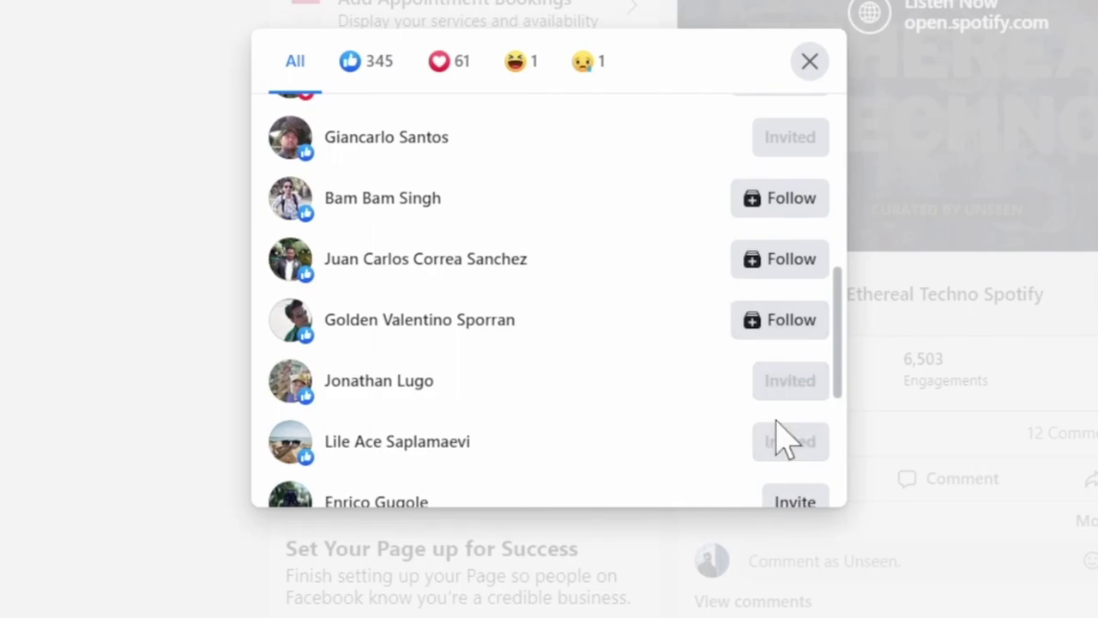
{"action": "scroll", "coordinate": [776, 386], "scroll_direction": "down", "scroll_amount": 3}
{"action": "left_click", "coordinate": [795, 287]}
{"action": "left_click", "coordinate": [796, 347]}
{"action": "left_click", "coordinate": [796, 407]}
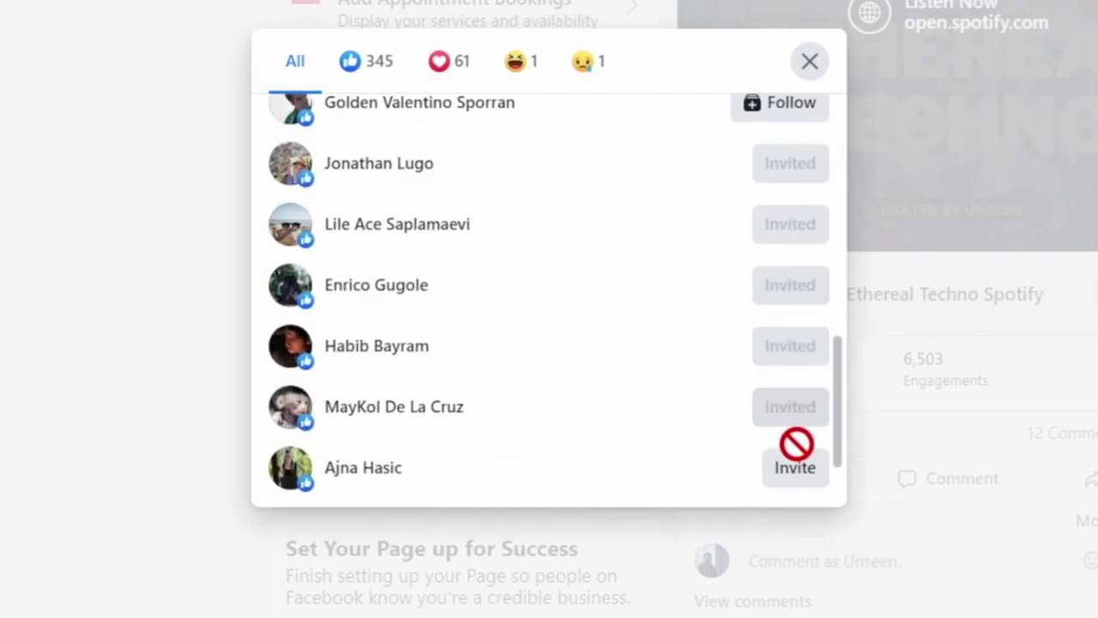
{"action": "left_click", "coordinate": [794, 469]}
- Invite more of the uninvited people further down the reactions list, return to its start, and close the list
{"action": "scroll", "coordinate": [792, 381], "scroll_direction": "down", "scroll_amount": 5}
{"action": "scroll", "coordinate": [783, 275], "scroll_direction": "up", "scroll_amount": 1}
{"action": "scroll", "coordinate": [794, 215], "scroll_direction": "up", "scroll_amount": 1}
{"action": "left_click", "coordinate": [796, 250]}
{"action": "left_click", "coordinate": [796, 378]}
{"action": "left_click", "coordinate": [795, 434]}
{"action": "scroll", "coordinate": [740, 386], "scroll_direction": "down", "scroll_amount": 10}
{"action": "left_click", "coordinate": [791, 158]}
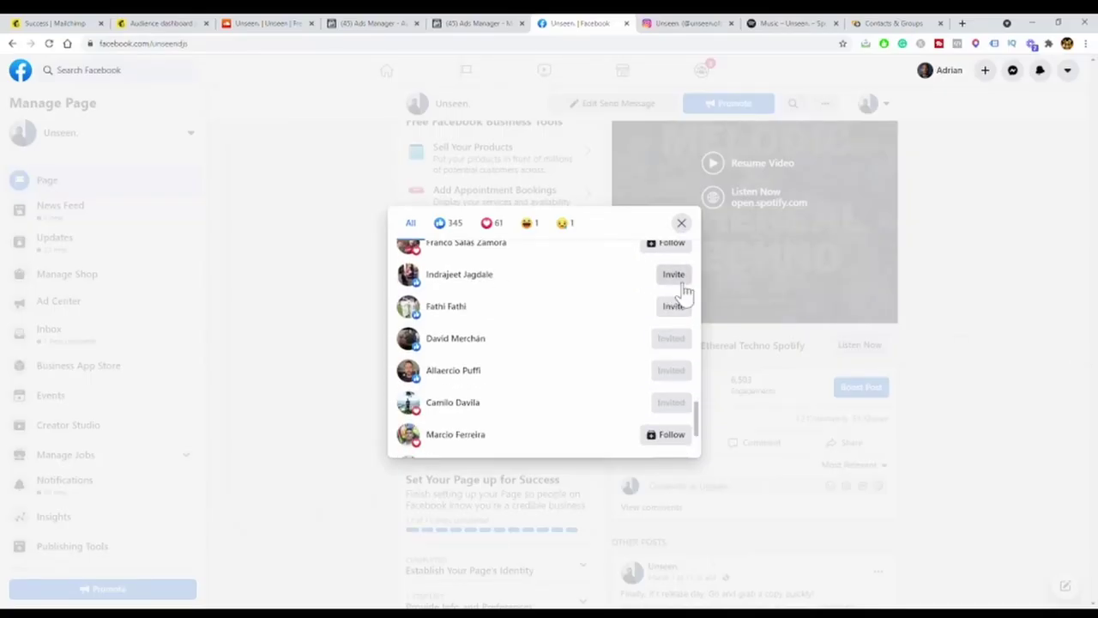
{"action": "left_click", "coordinate": [673, 305]}
{"action": "scroll", "coordinate": [659, 311], "scroll_direction": "down", "scroll_amount": 2}
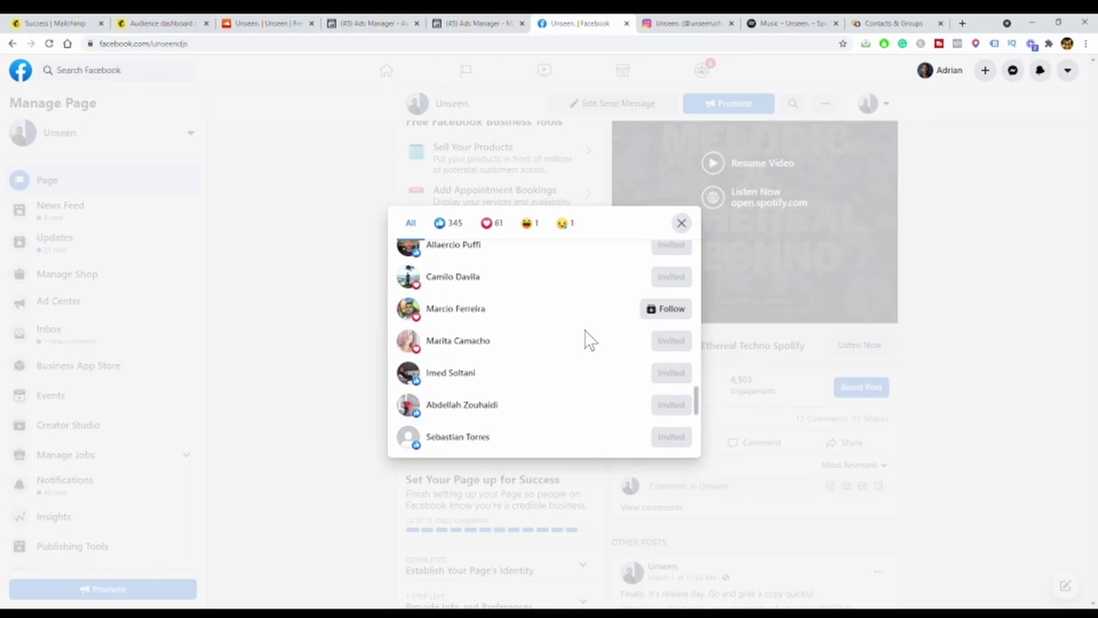
{"action": "scroll", "coordinate": [558, 339], "scroll_direction": "up", "scroll_amount": 10}
{"action": "mouse_move", "coordinate": [530, 338]}
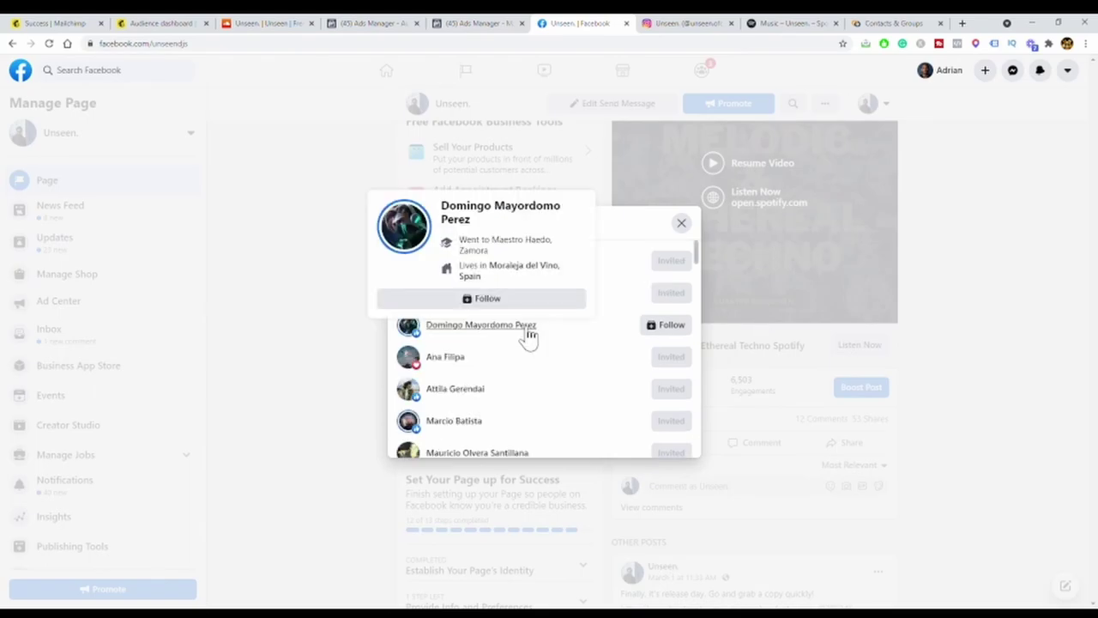
{"action": "left_click", "coordinate": [682, 222]}
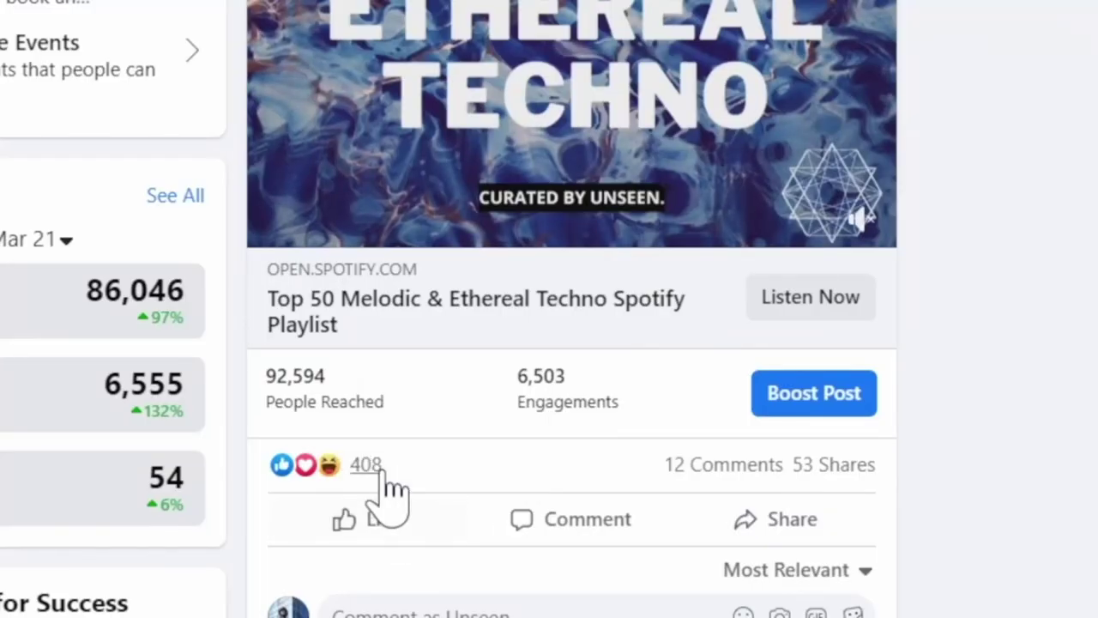
- Open the list of people who shared the pinned post, comment "hey thank you for sharing" on the first share, and close the list
{"action": "mouse_move", "coordinate": [656, 422]}
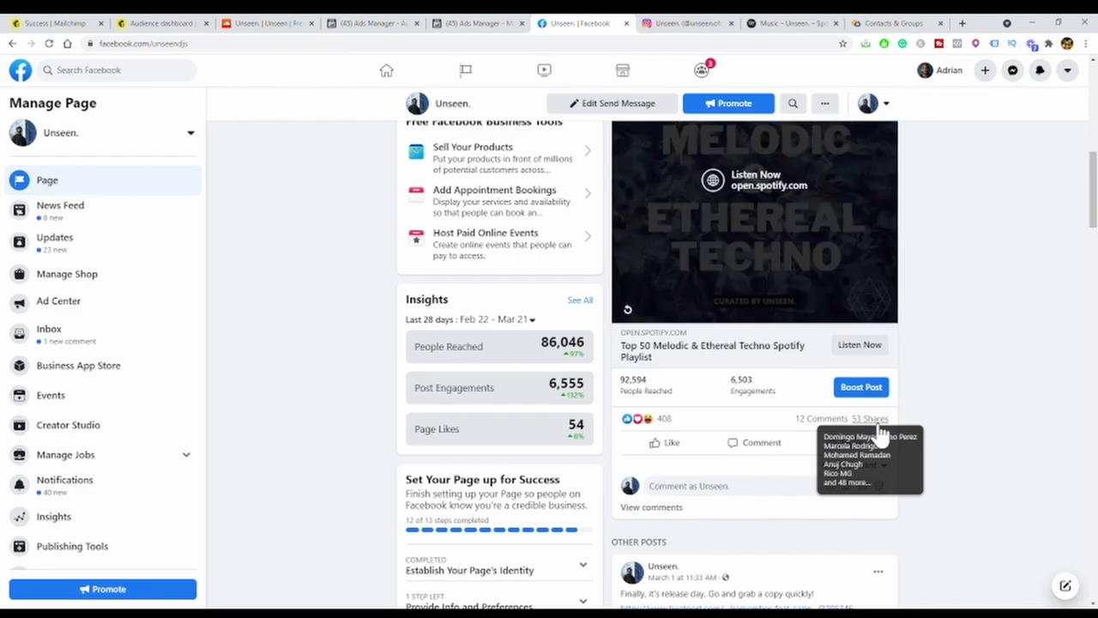
{"action": "left_click", "coordinate": [876, 422]}
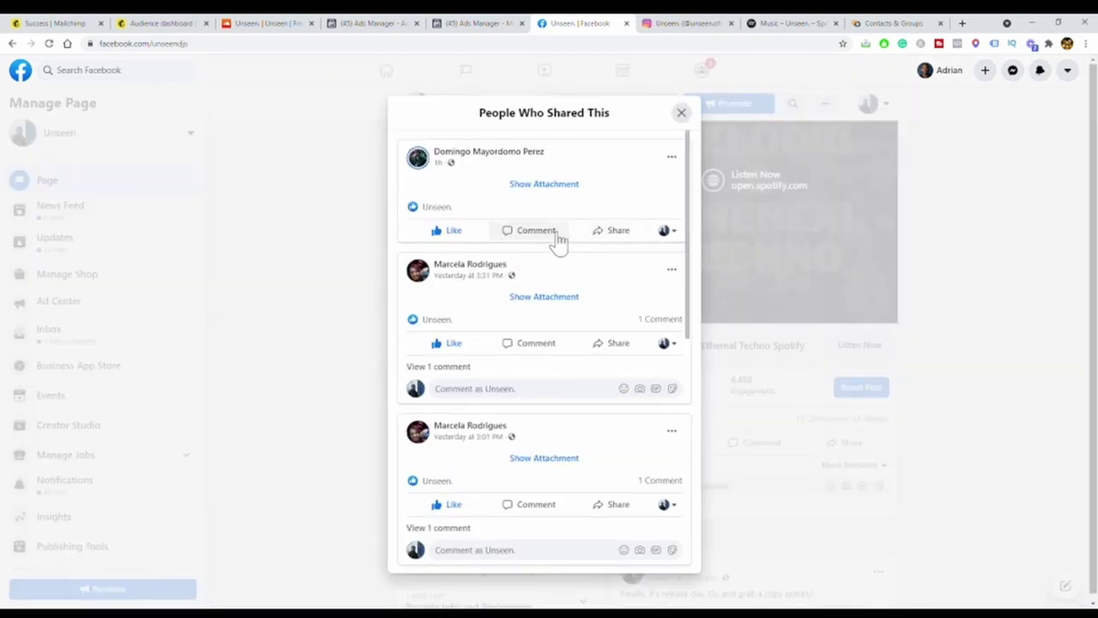
{"action": "left_click", "coordinate": [535, 230]}
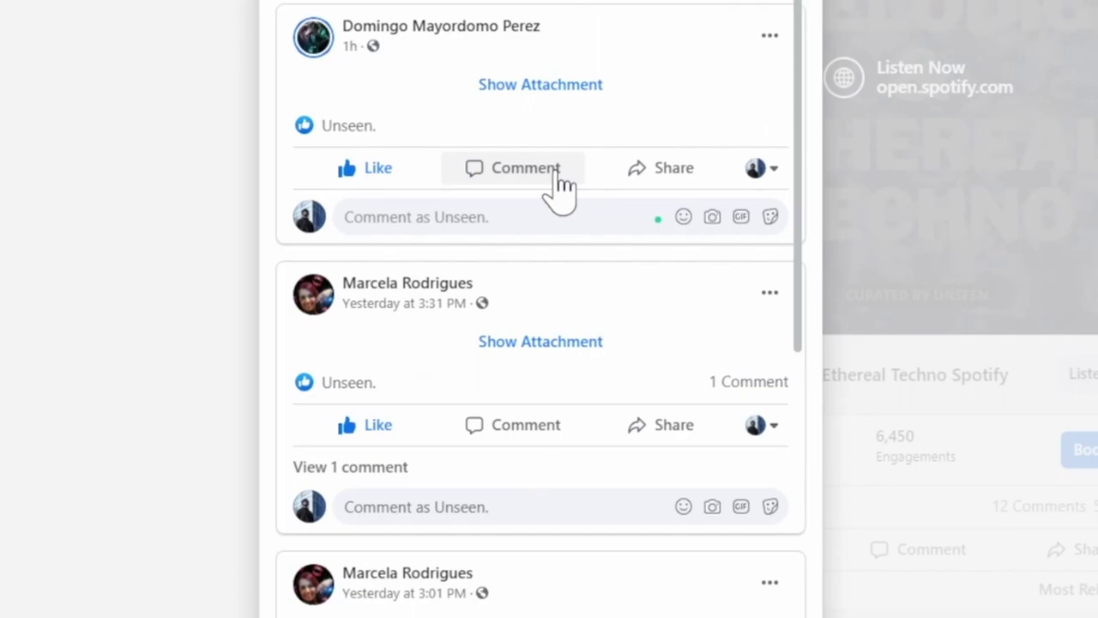
{"action": "type", "text": "hey thanik"}
{"action": "key", "text": "BackSpace"}
{"action": "key", "text": "BackSpace"}
{"action": "type", "text": "k you for sharing"}
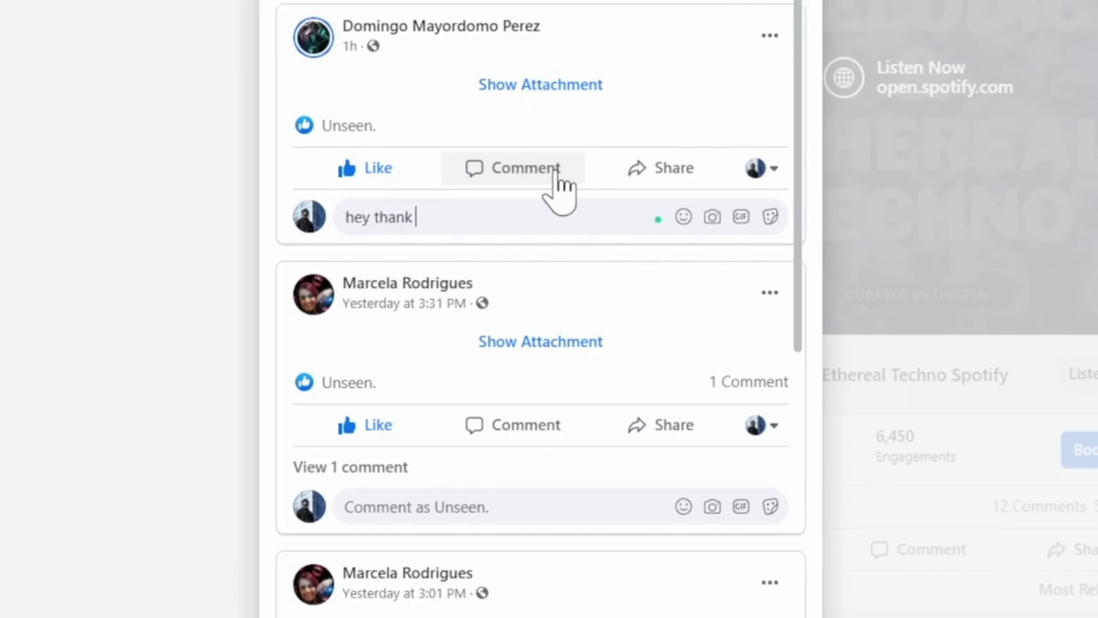
{"action": "key", "text": "Return"}
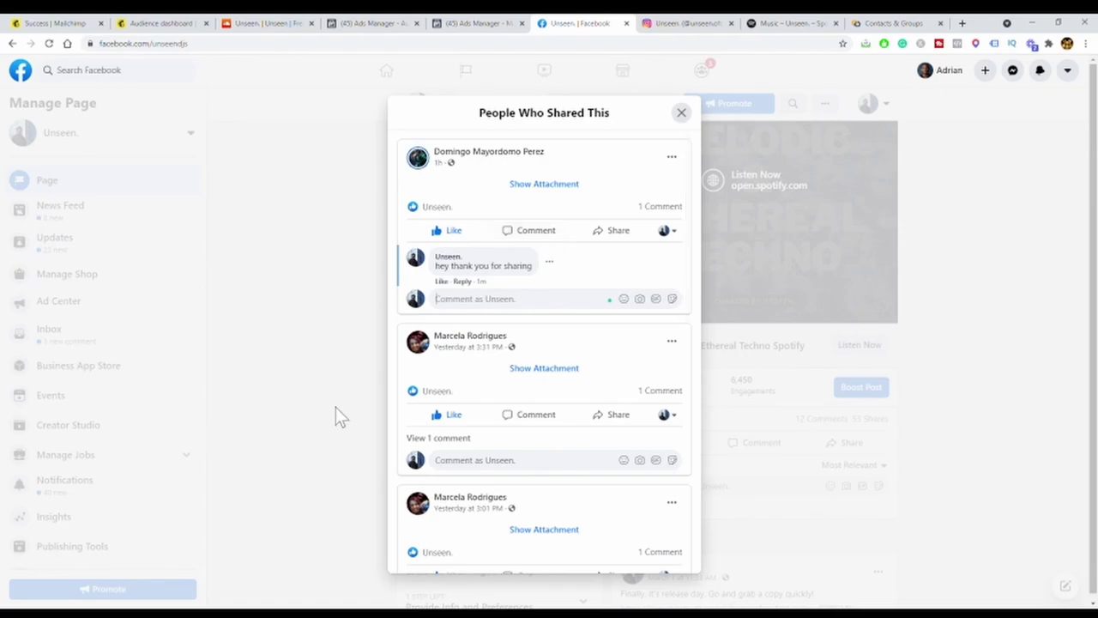
{"action": "left_click", "coordinate": [345, 378]}
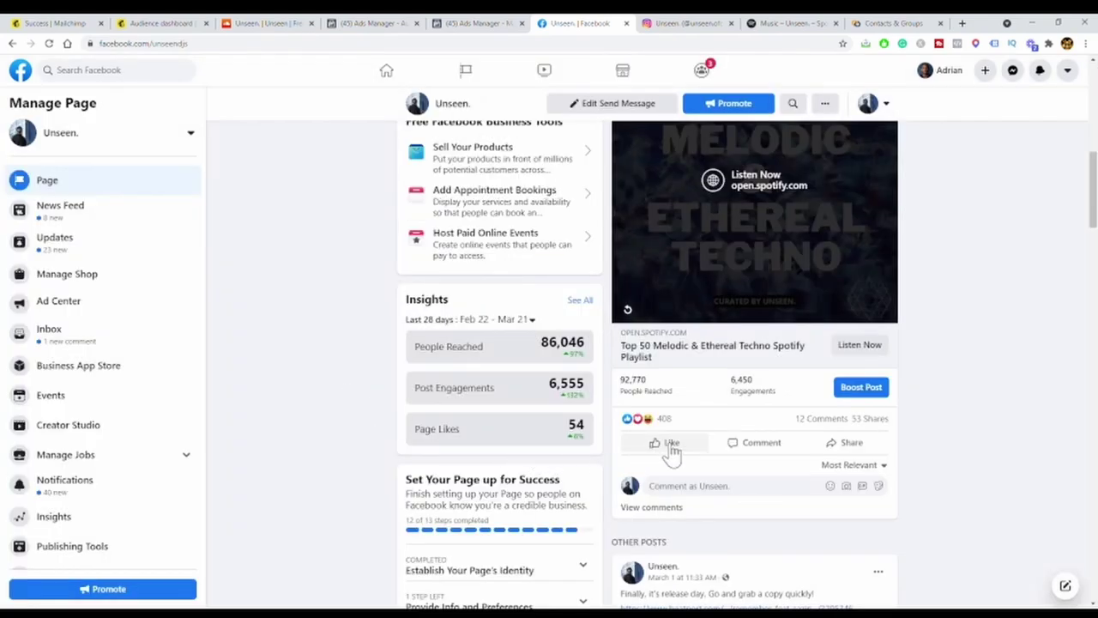
- Check the Facebook page's like and follower figures in its About section, and return to the pinned playlist post
{"action": "mouse_move", "coordinate": [675, 445]}
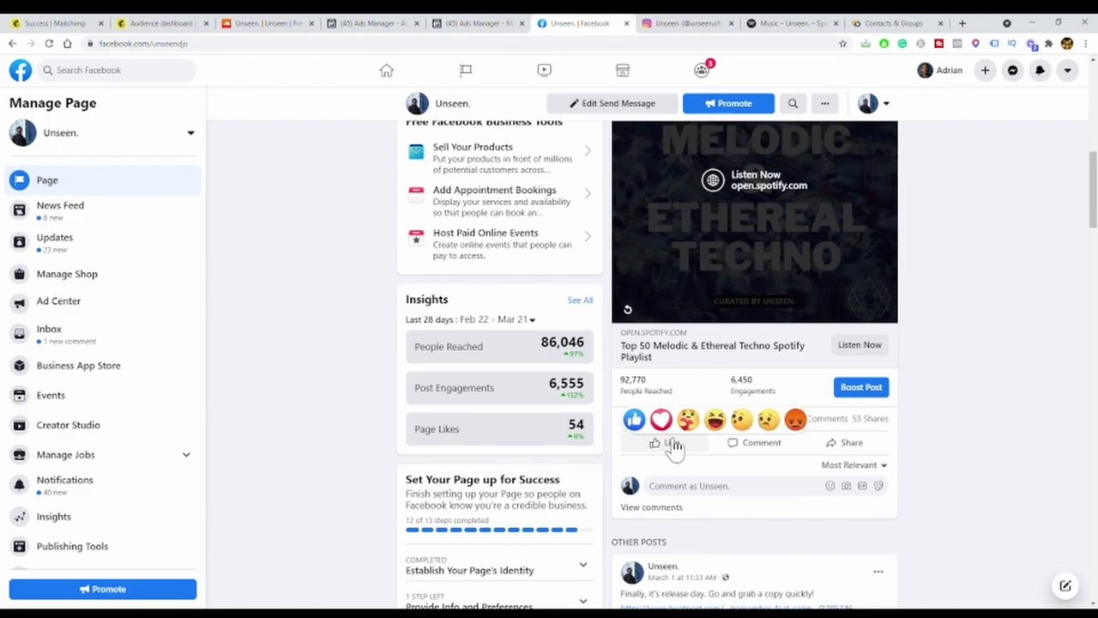
{"action": "scroll", "coordinate": [672, 446], "scroll_direction": "down", "scroll_amount": 4}
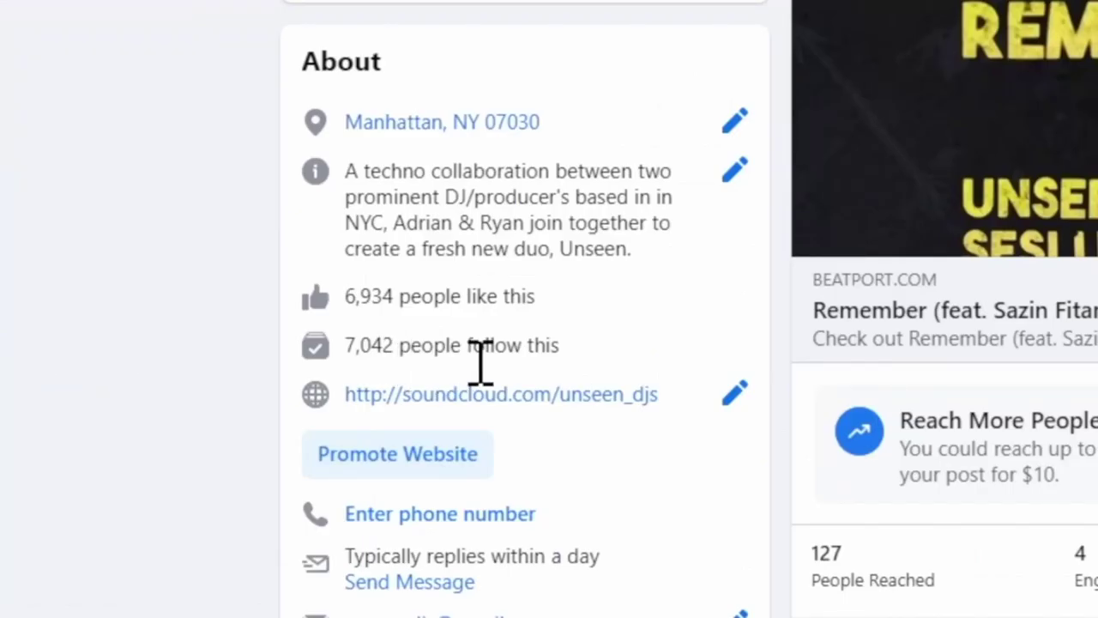
{"action": "scroll", "coordinate": [910, 245], "scroll_direction": "up", "scroll_amount": 5}
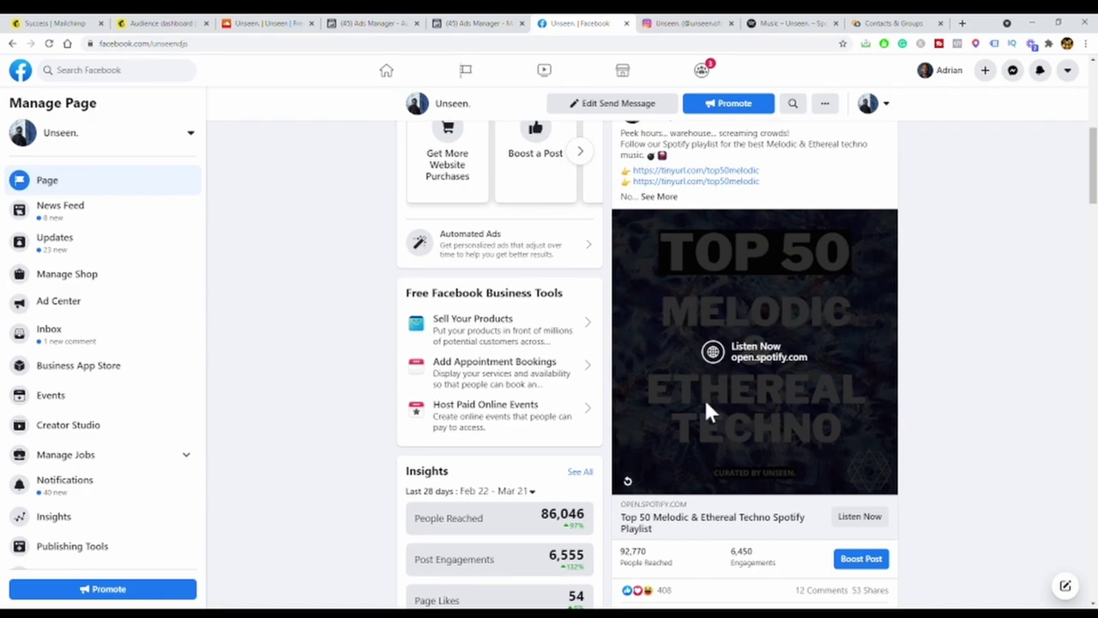
{"action": "scroll", "coordinate": [779, 382], "scroll_direction": "up", "scroll_amount": 1}
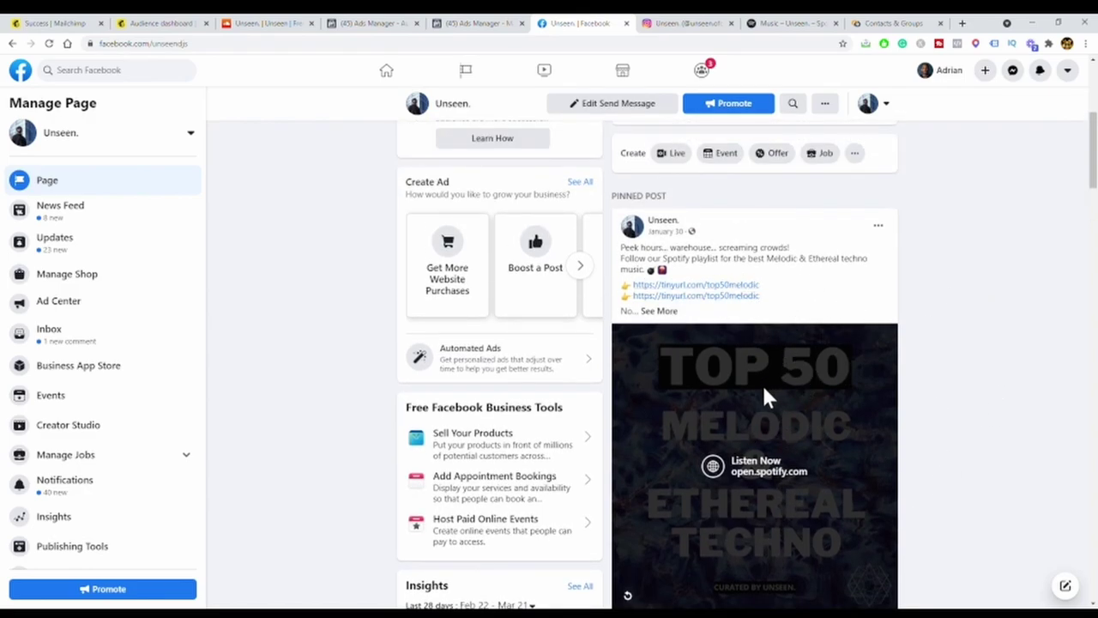
- Switch to Spotify and view the header and first tracks of the Top 50 Melodic & Ethereal Techno playlist
{"action": "scroll", "coordinate": [764, 391], "scroll_direction": "down", "scroll_amount": 1}
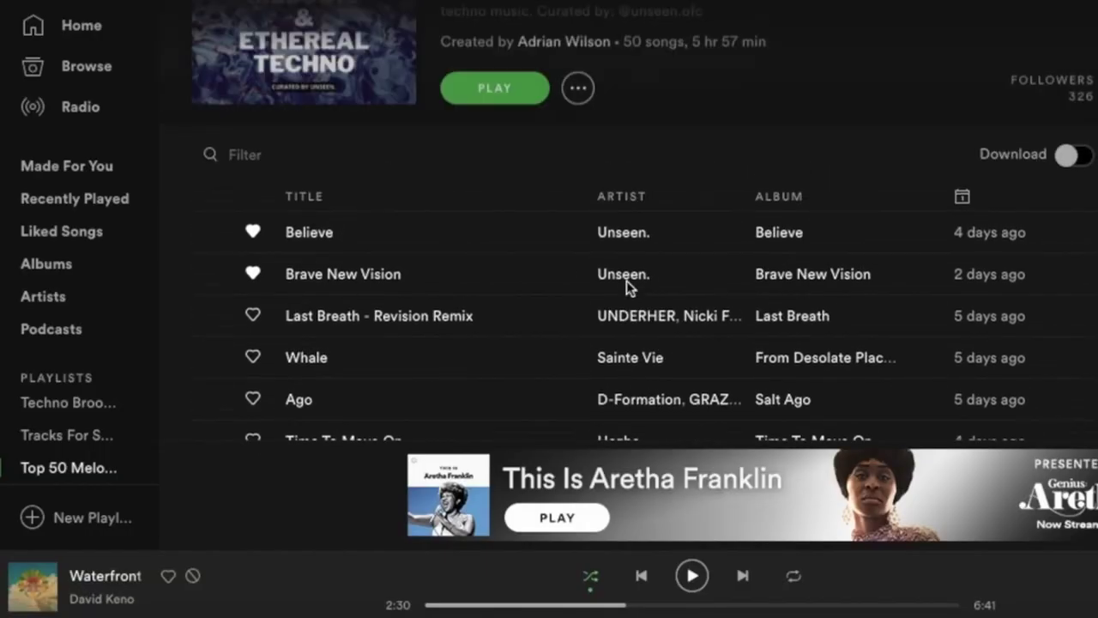
{"action": "scroll", "coordinate": [626, 281], "scroll_direction": "up", "scroll_amount": 1}
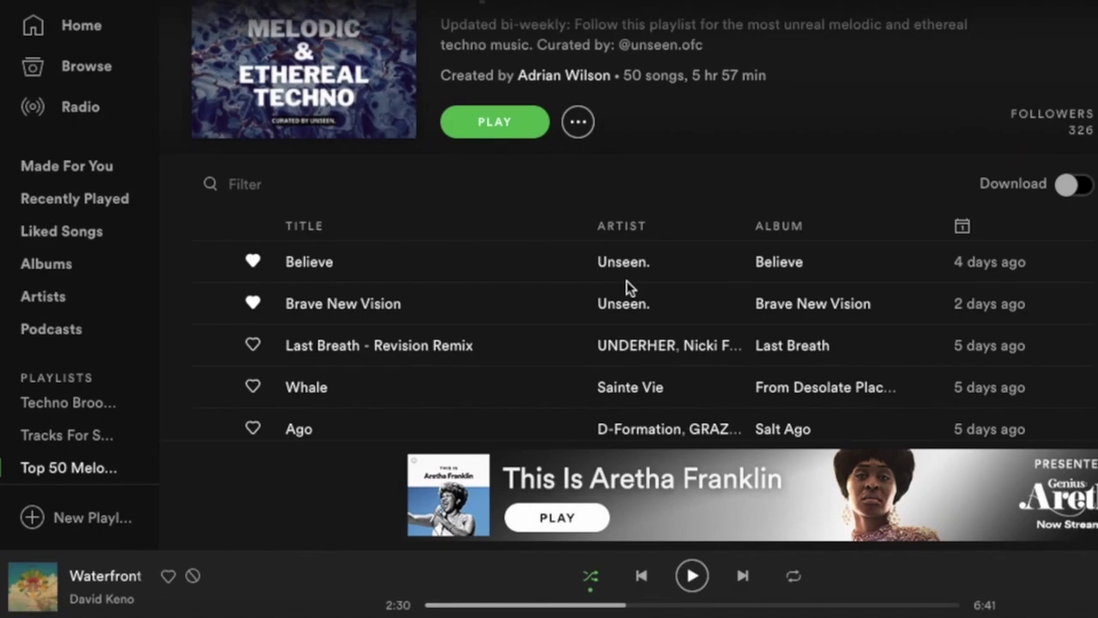
- Return to the header of the Top 50 Melodic & Ethereal Techno playlist and open the option for creating a new playlist
{"action": "scroll", "coordinate": [626, 281], "scroll_direction": "up", "scroll_amount": 3}
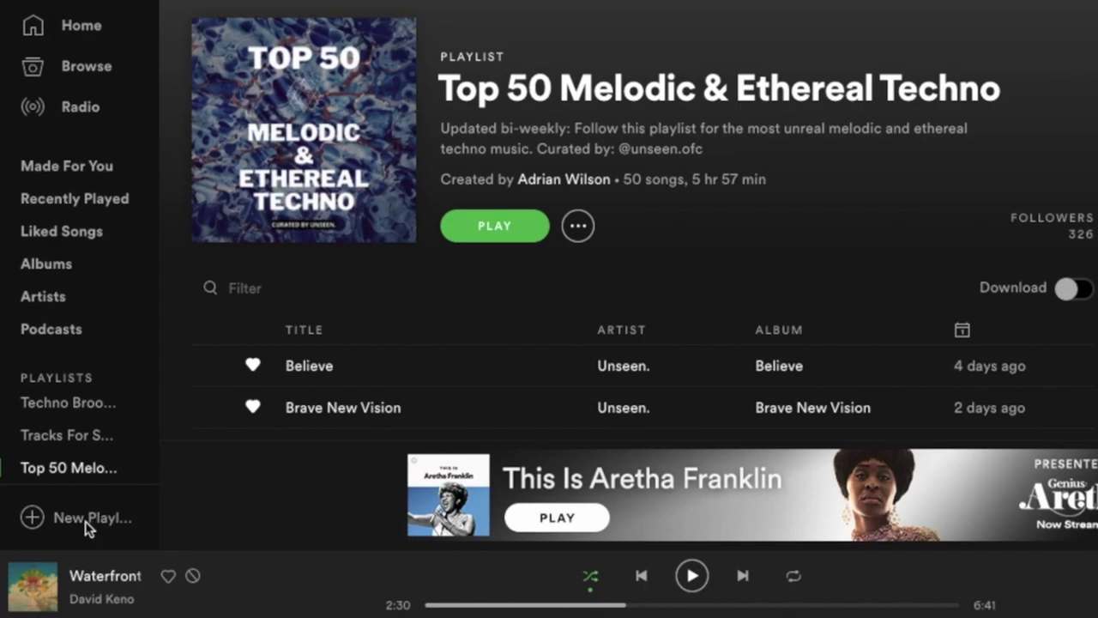
{"action": "left_click", "coordinate": [36, 521]}
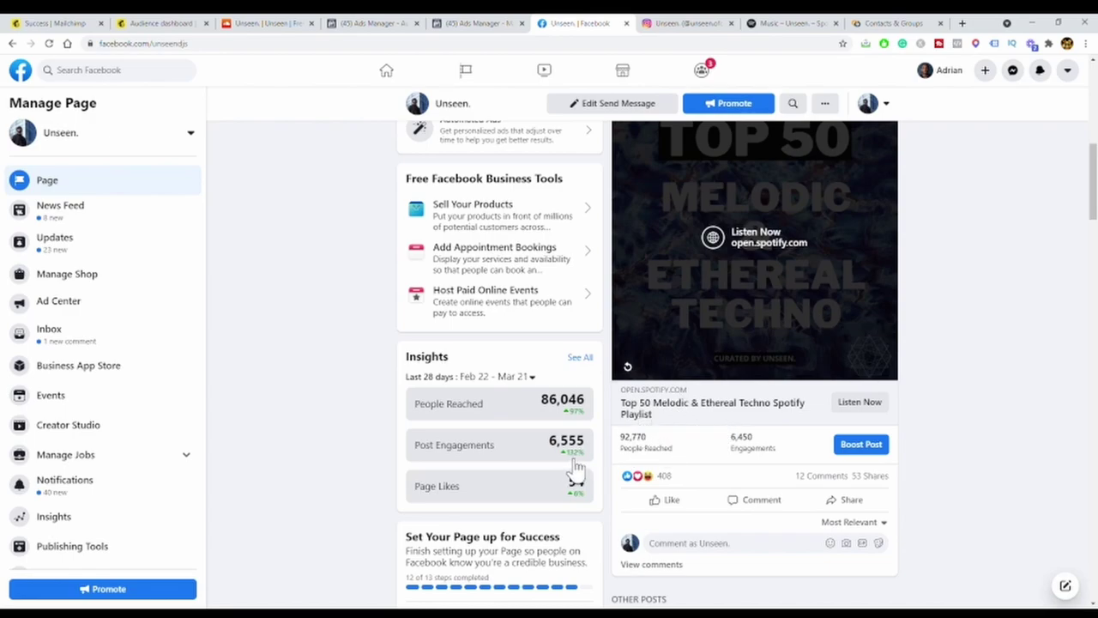
- Review the pinned playlist post on the Facebook page, view the list of people who reacted, and close the list
{"action": "scroll", "coordinate": [820, 292], "scroll_direction": "up", "scroll_amount": 1}
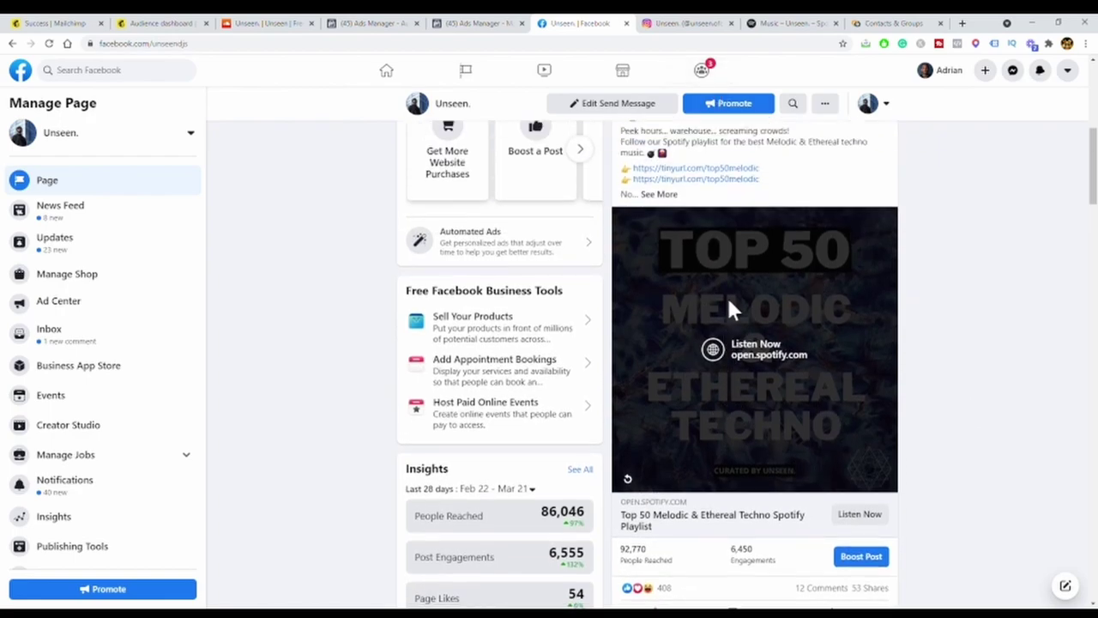
{"action": "scroll", "coordinate": [767, 406], "scroll_direction": "down", "scroll_amount": 2}
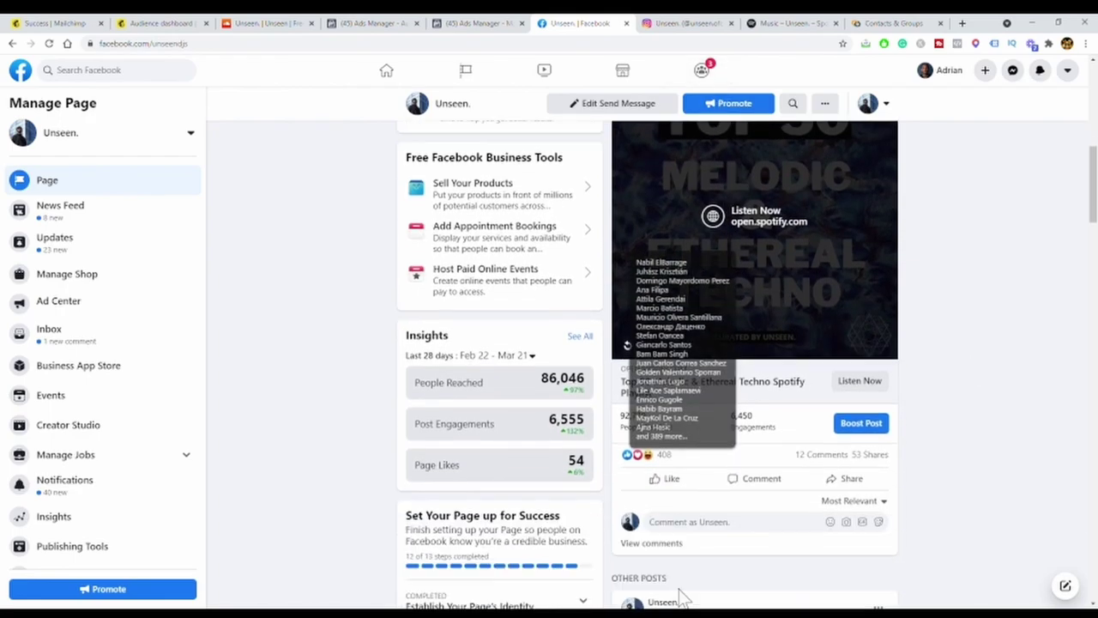
{"action": "left_click", "coordinate": [671, 418]}
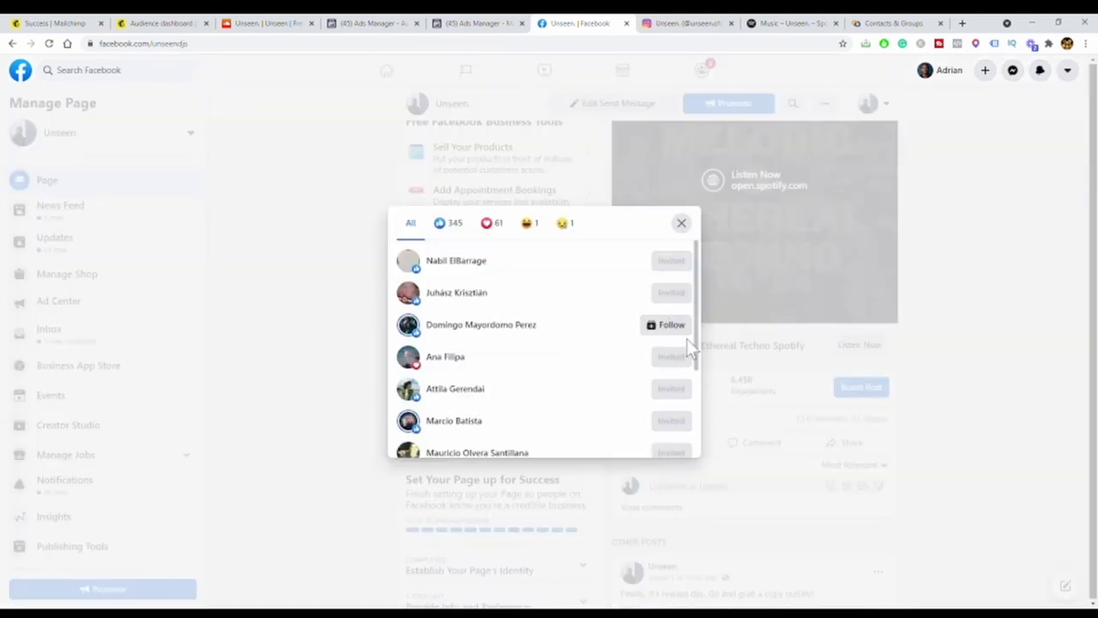
{"action": "left_click", "coordinate": [1018, 342]}
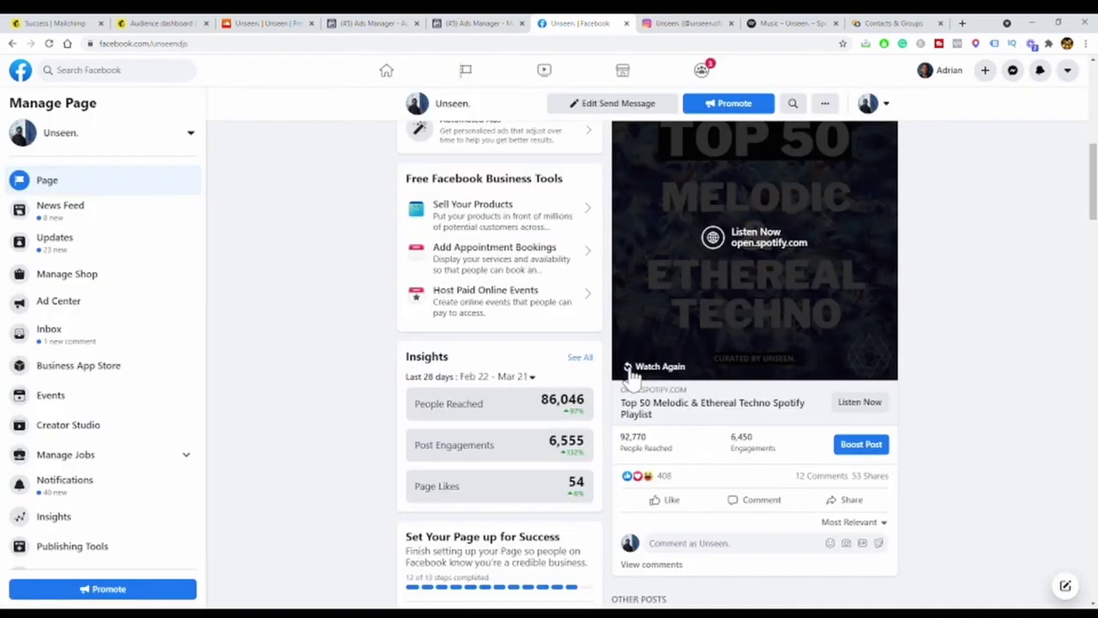
- Replay the Top 50 playlist video in the pinned post, pausing and resuming it, and return to the post's text
{"action": "left_click", "coordinate": [631, 371]}
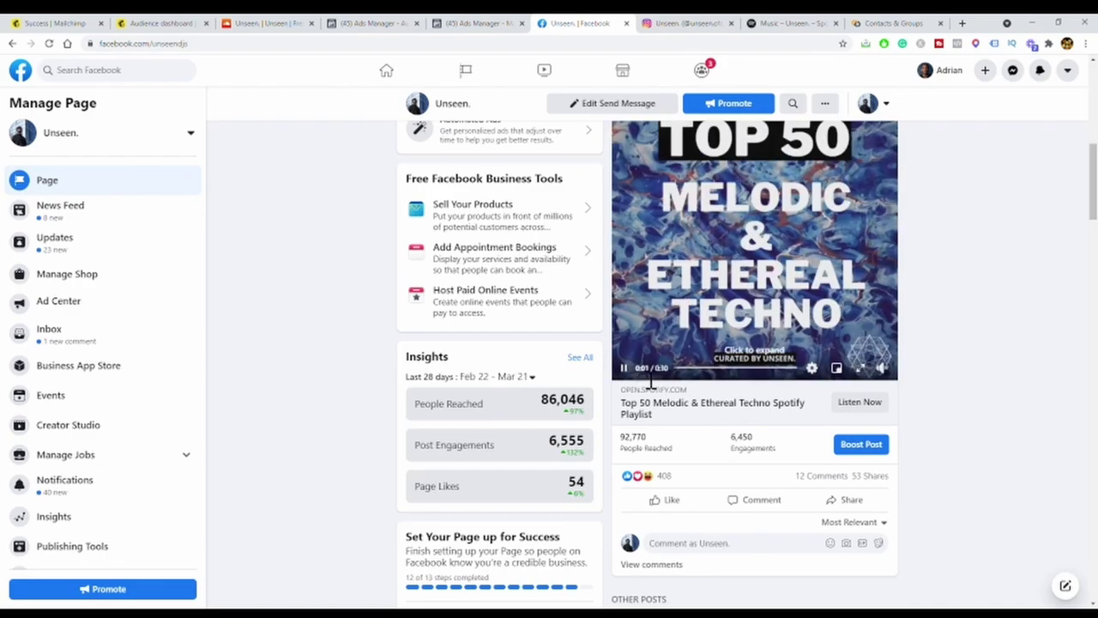
{"action": "left_click", "coordinate": [678, 376]}
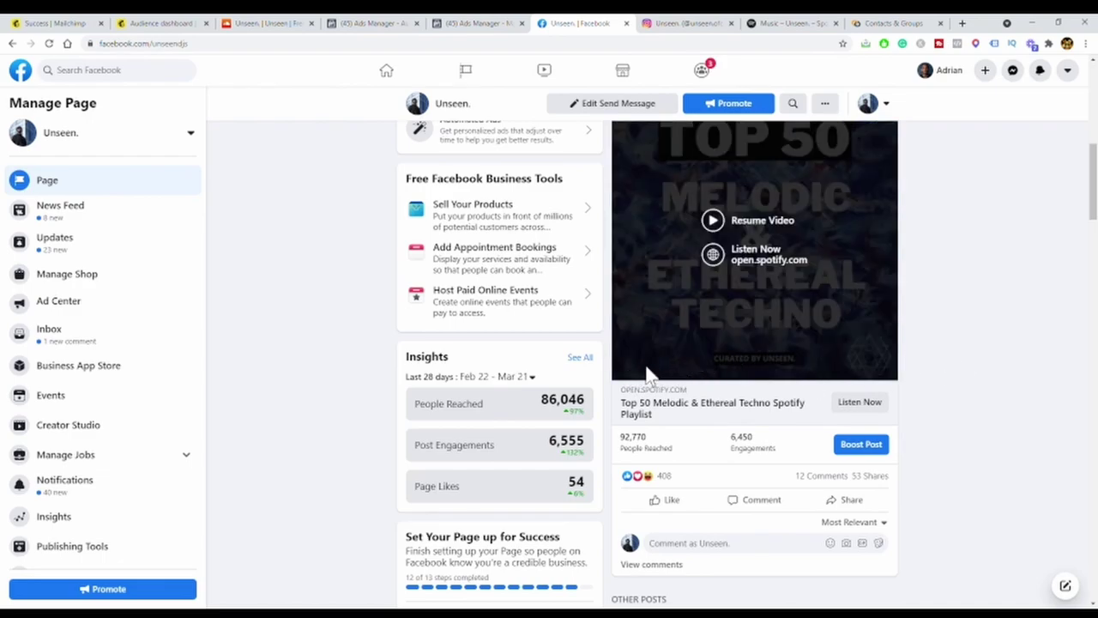
{"action": "left_click", "coordinate": [719, 223]}
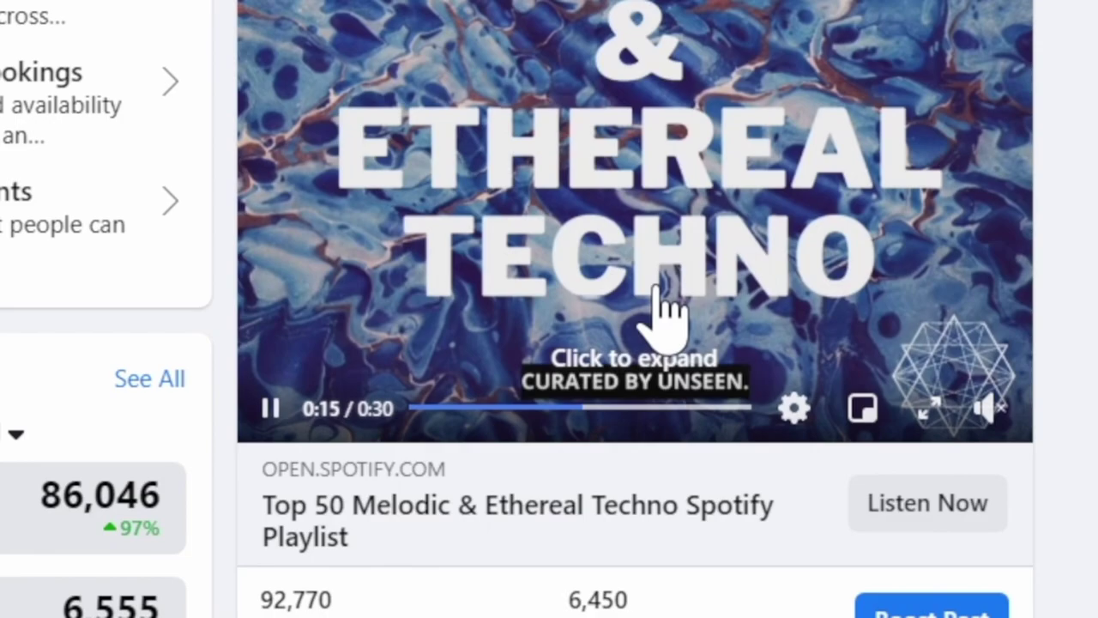
{"action": "scroll", "coordinate": [659, 313], "scroll_direction": "up", "scroll_amount": 4}
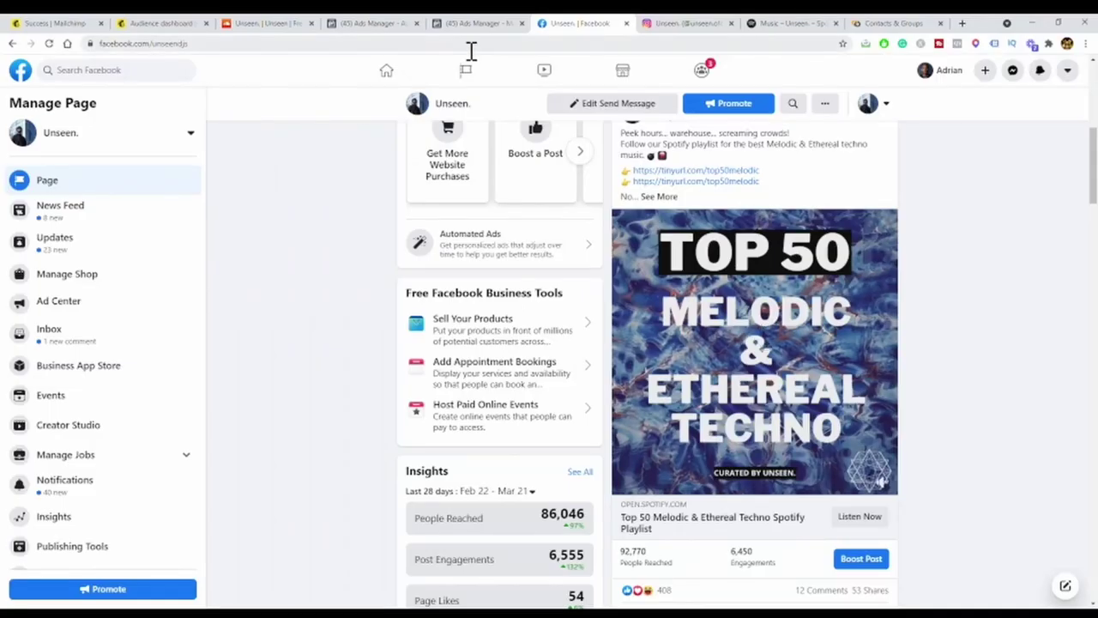
- Switch to the Ads Manager audiences and check the sizes of the 3-second video viewer, FB Page and IG engagement audiences
{"action": "left_click", "coordinate": [366, 23]}
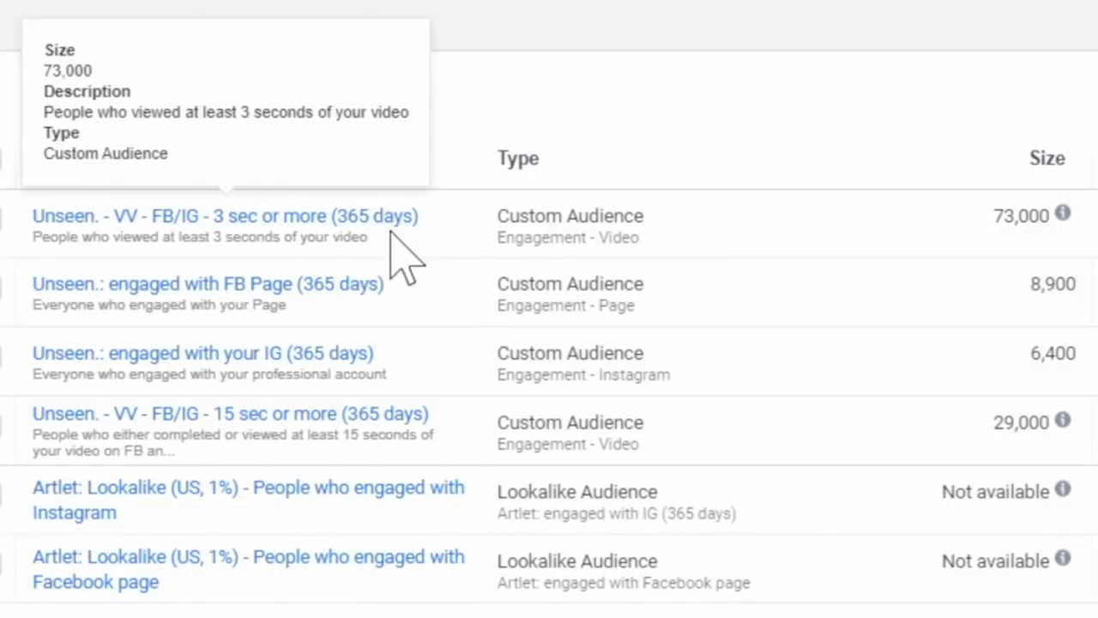
{"action": "left_click_drag", "start_coordinate": [992, 215], "coordinate": [1050, 220]}
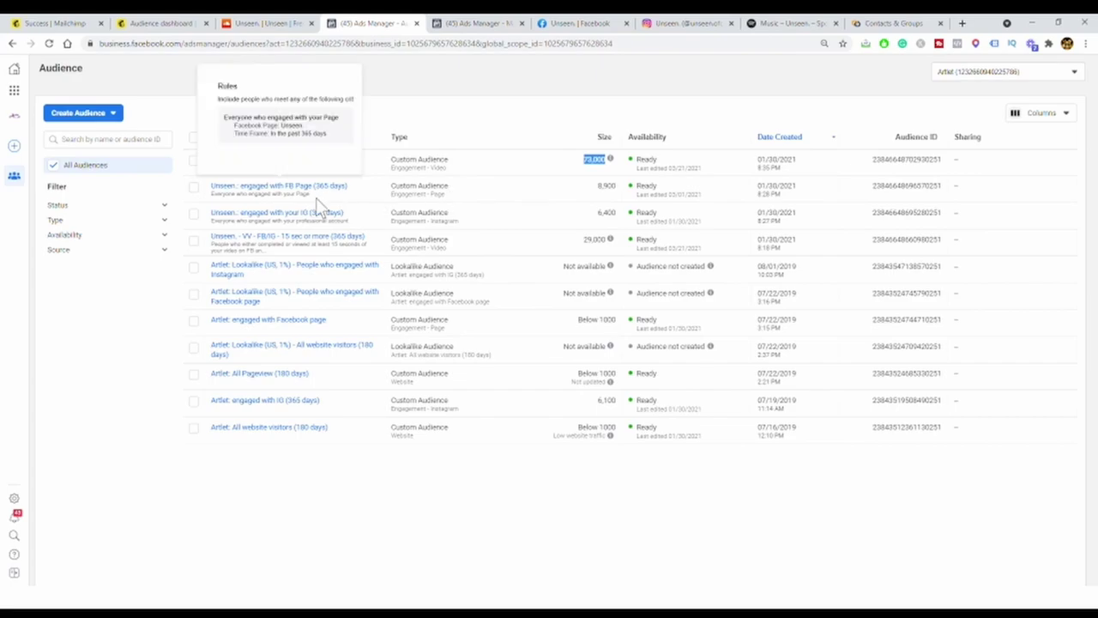
{"action": "left_click", "coordinate": [598, 195]}
{"action": "left_click_drag", "start_coordinate": [598, 186], "coordinate": [621, 187]}
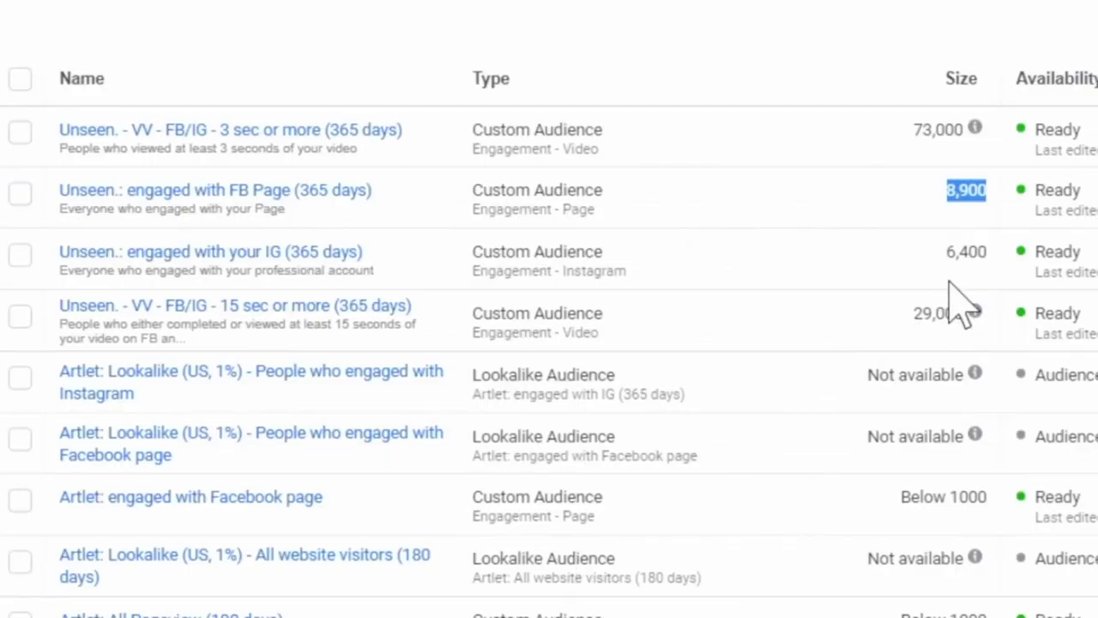
{"action": "left_click", "coordinate": [611, 230]}
{"action": "double_click", "coordinate": [979, 266]}
{"action": "mouse_move", "coordinate": [583, 386]}
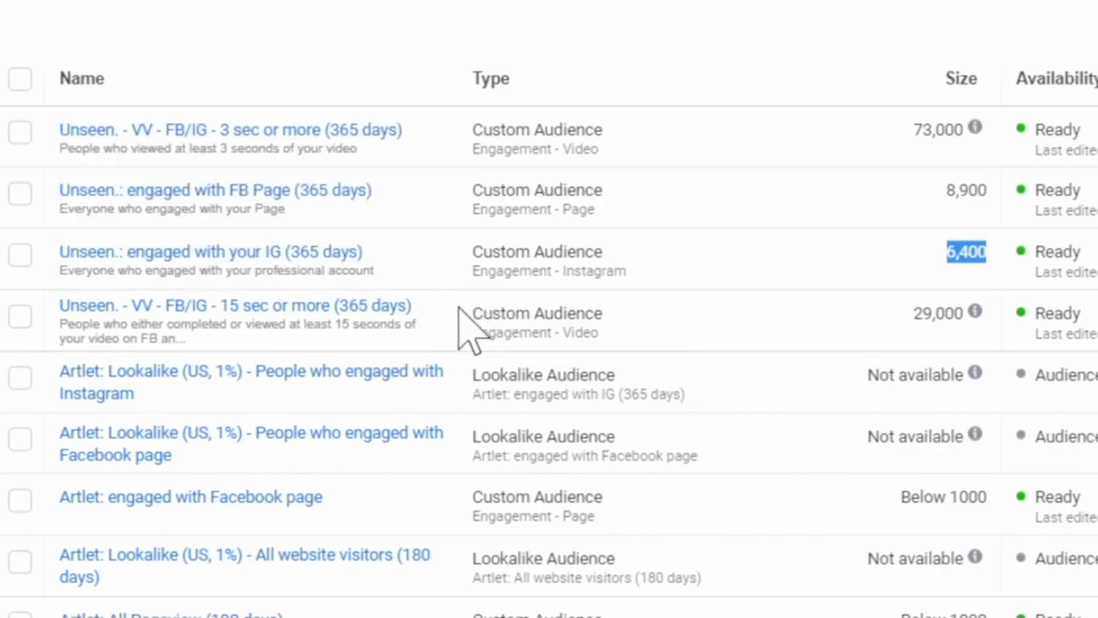
{"action": "mouse_move", "coordinate": [425, 344]}
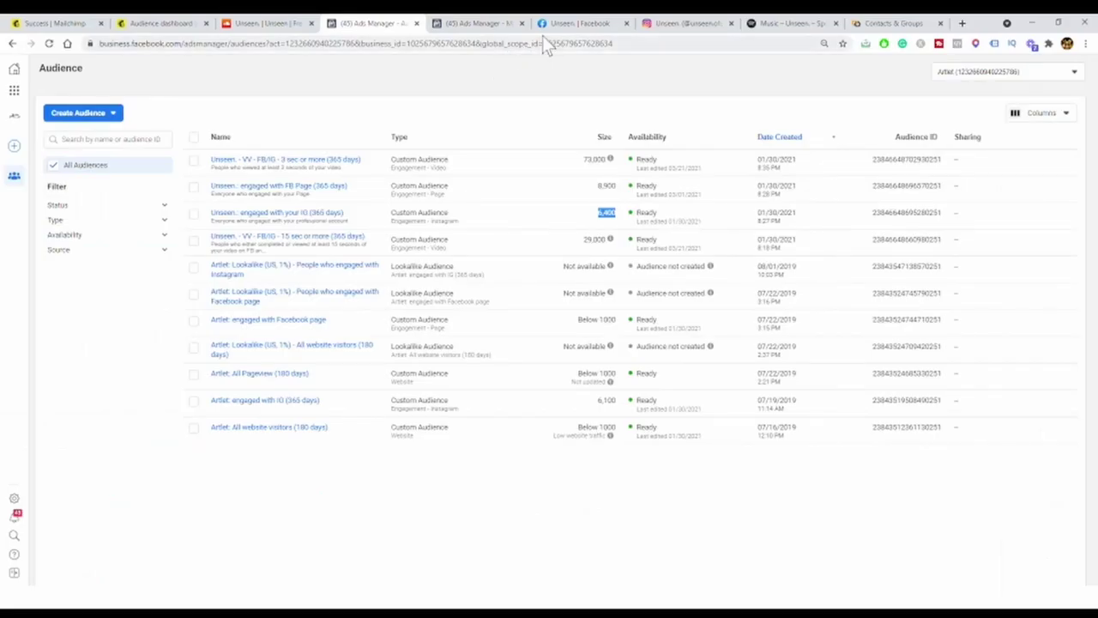
- Go back to the Facebook page, pause the pinned playlist video, and compare the post with the Ads Manager audiences
{"action": "left_click", "coordinate": [581, 24]}
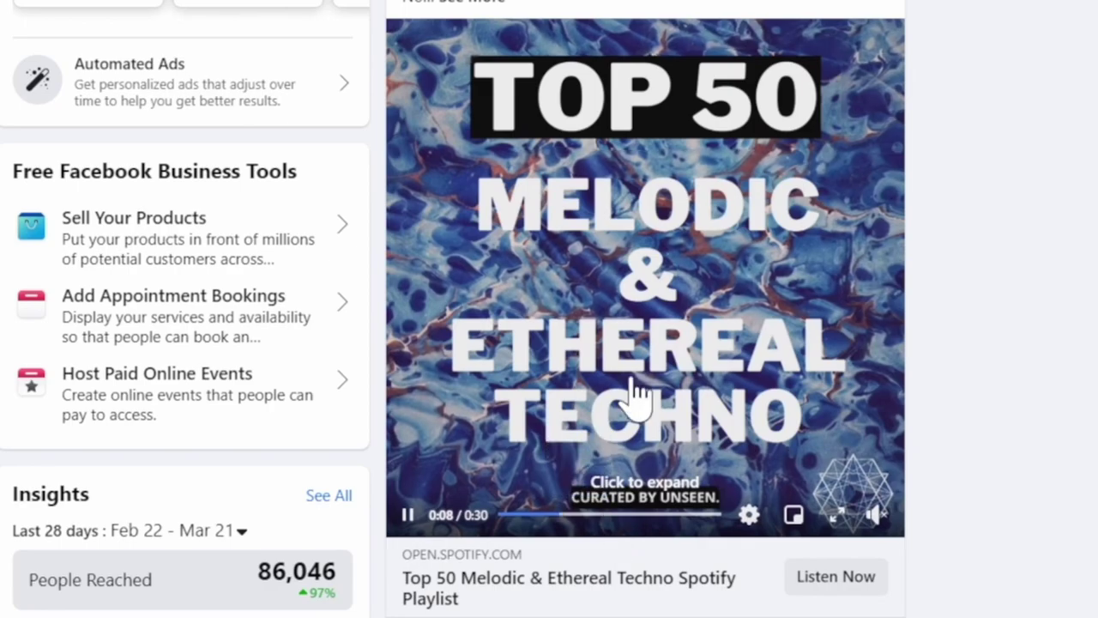
{"action": "left_click", "coordinate": [409, 515]}
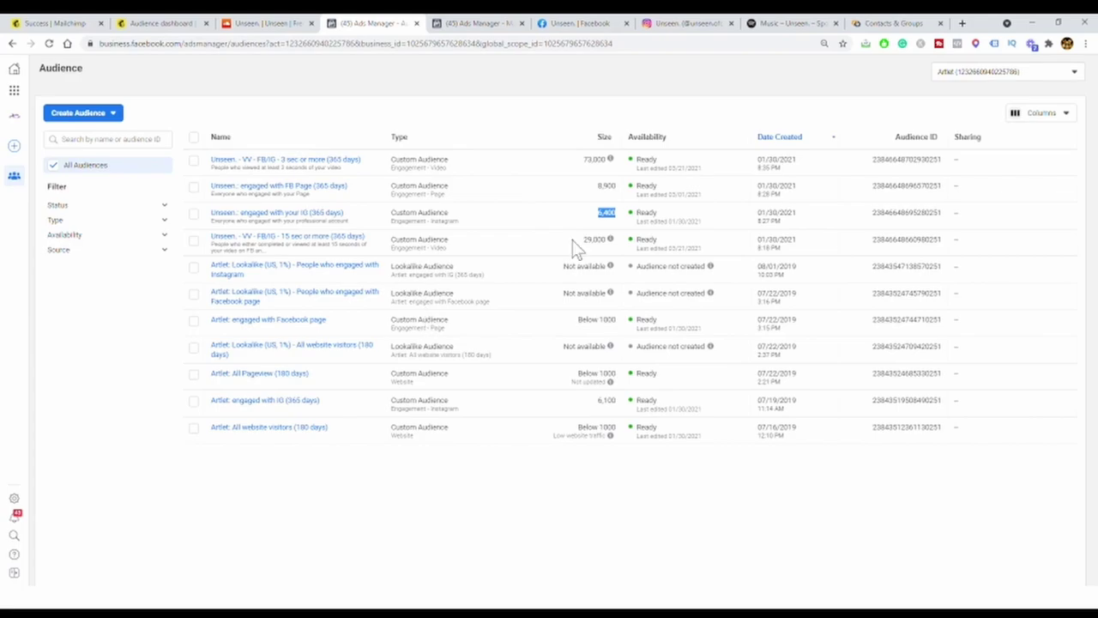
{"action": "left_click", "coordinate": [571, 25]}
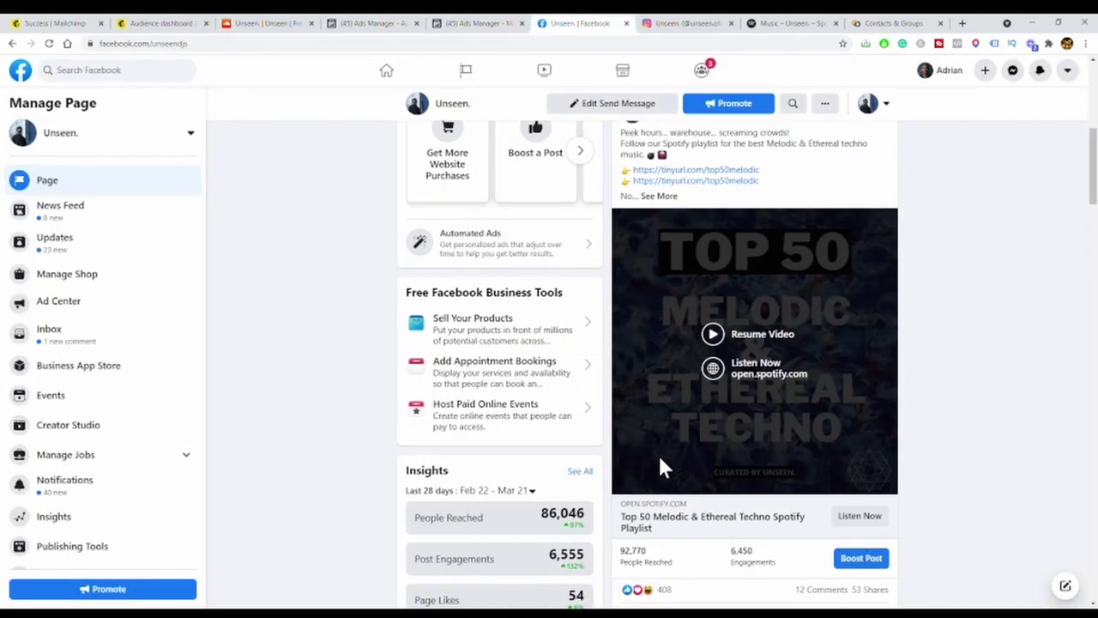
{"action": "scroll", "coordinate": [657, 452], "scroll_direction": "down", "scroll_amount": 1}
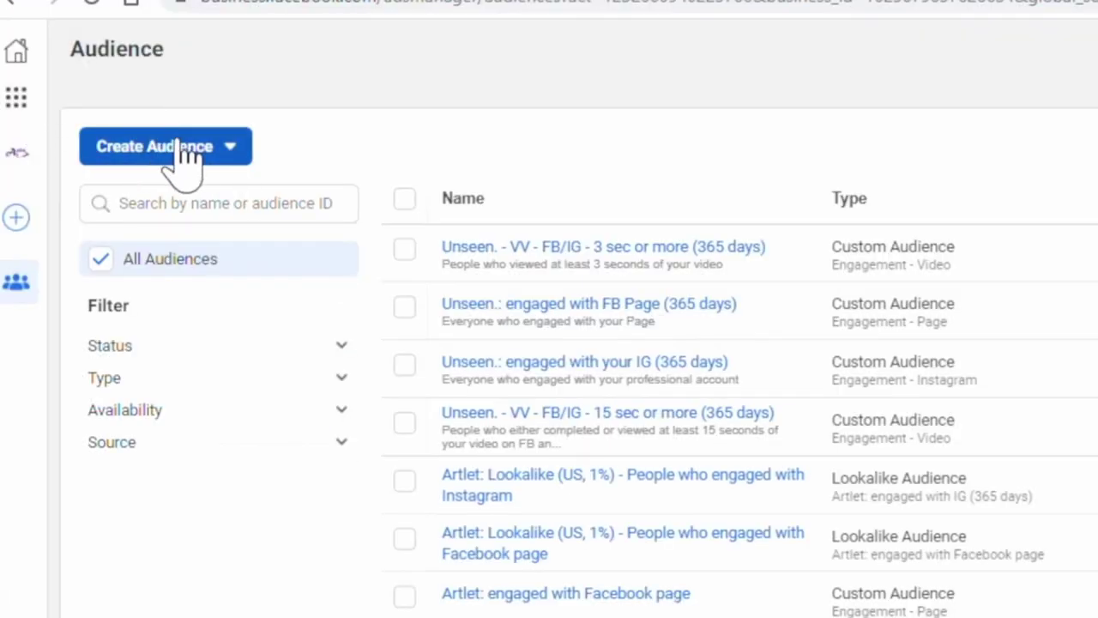
- Start a custom audience in Ads Manager with Video as its source, and open the engagement content type choices
{"action": "left_click", "coordinate": [182, 147]}
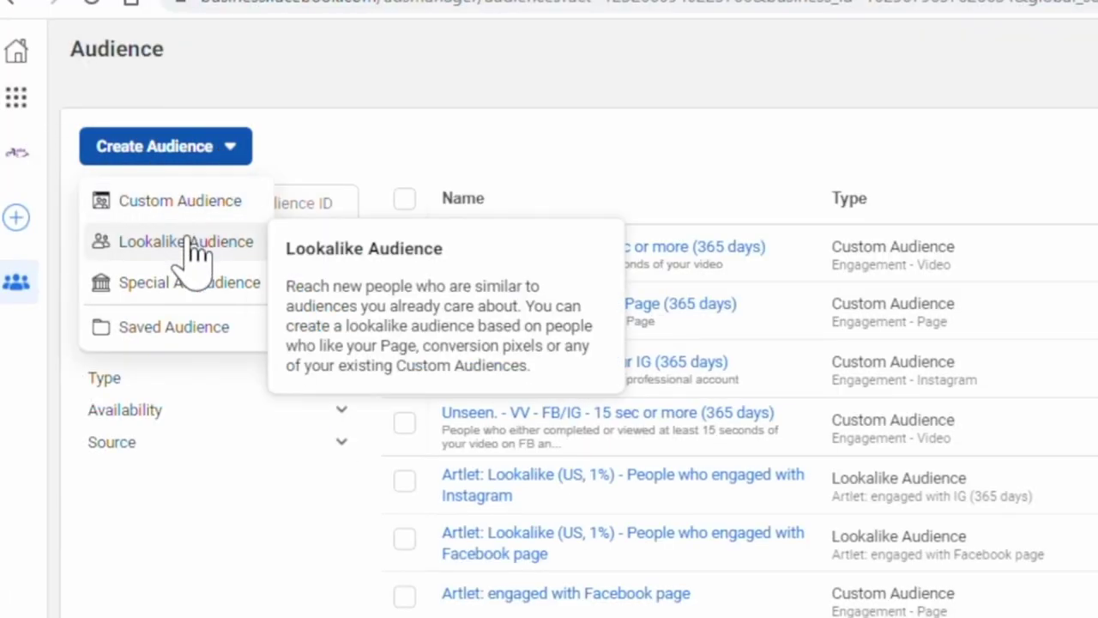
{"action": "mouse_move", "coordinate": [201, 215]}
{"action": "mouse_move", "coordinate": [197, 257]}
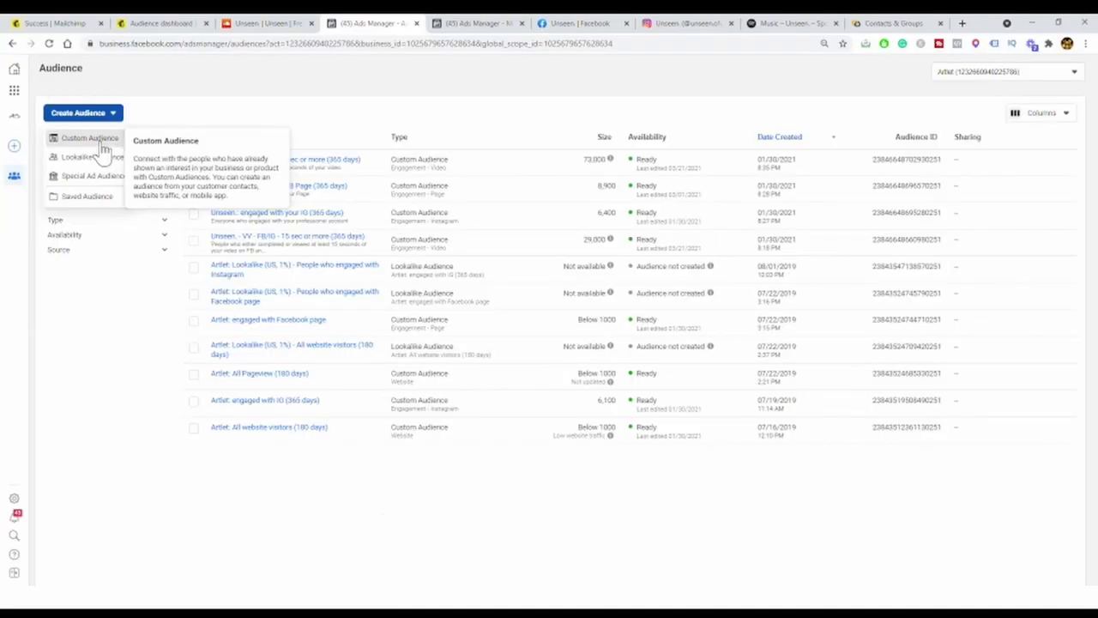
{"action": "left_click", "coordinate": [203, 204]}
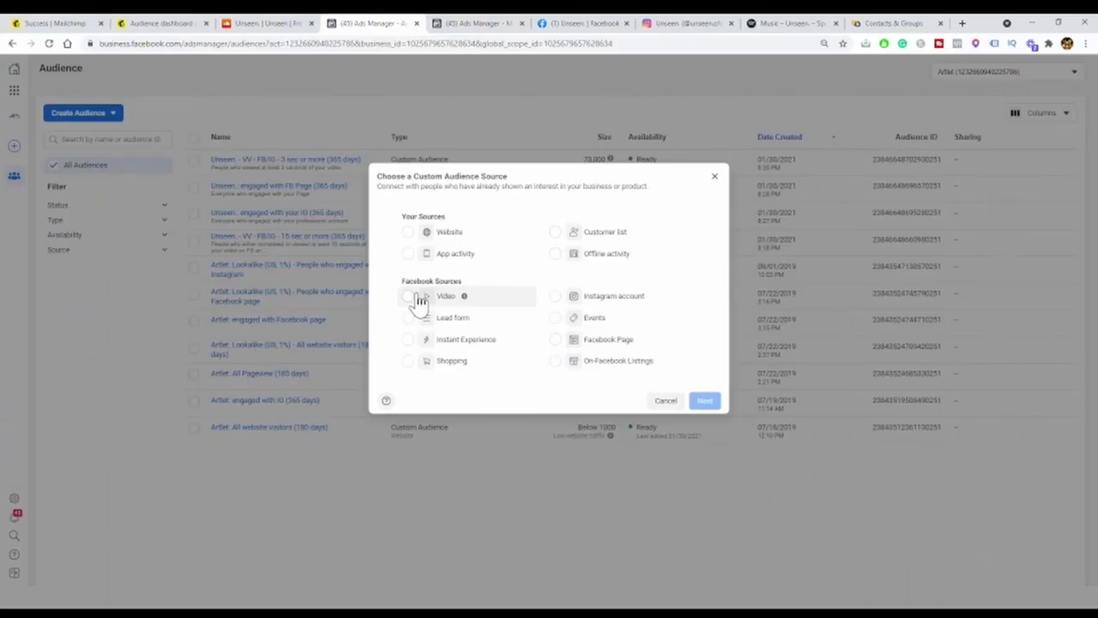
{"action": "left_click", "coordinate": [421, 300]}
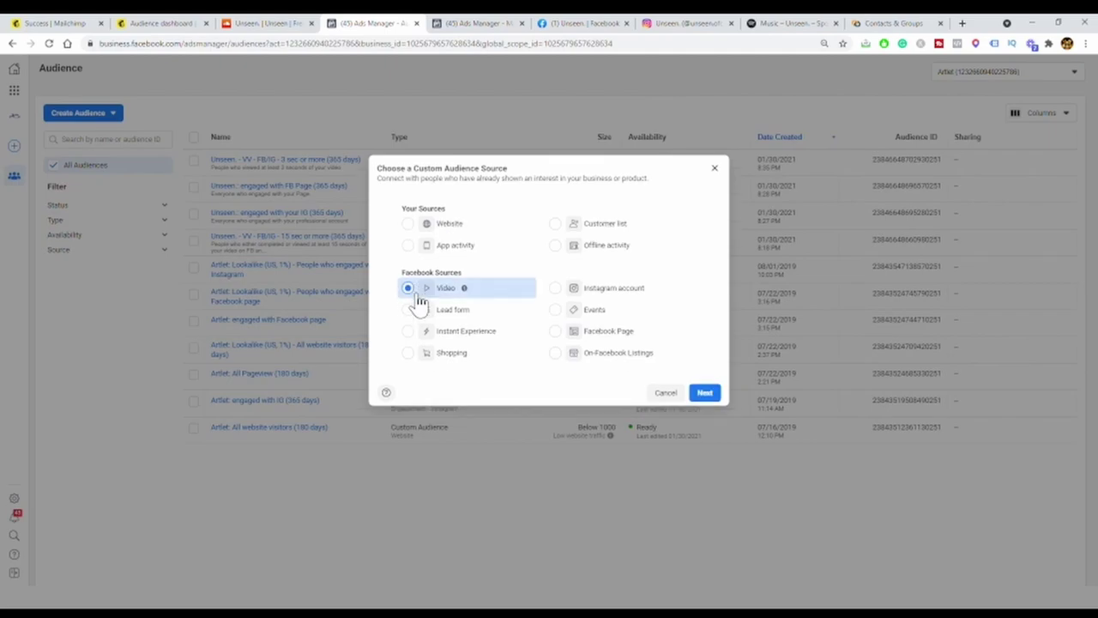
{"action": "left_click", "coordinate": [712, 402]}
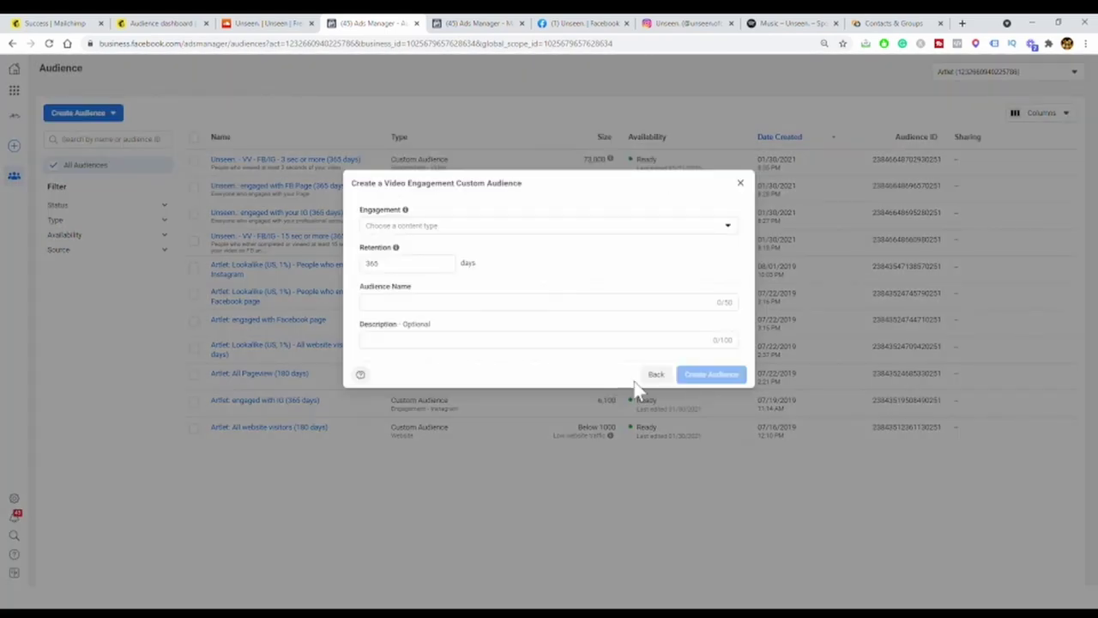
{"action": "left_click", "coordinate": [510, 231]}
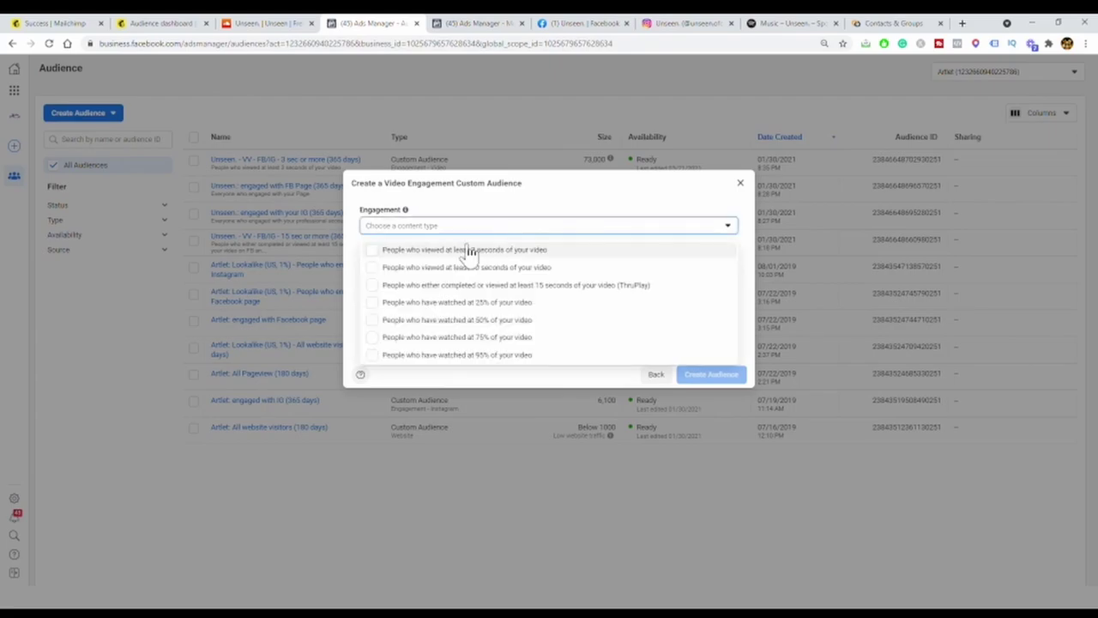
- Set the custom audience's engagement to people who have watched at 50% of your video and open its video selection
{"action": "left_click", "coordinate": [436, 321]}
{"action": "left_click", "coordinate": [539, 248]}
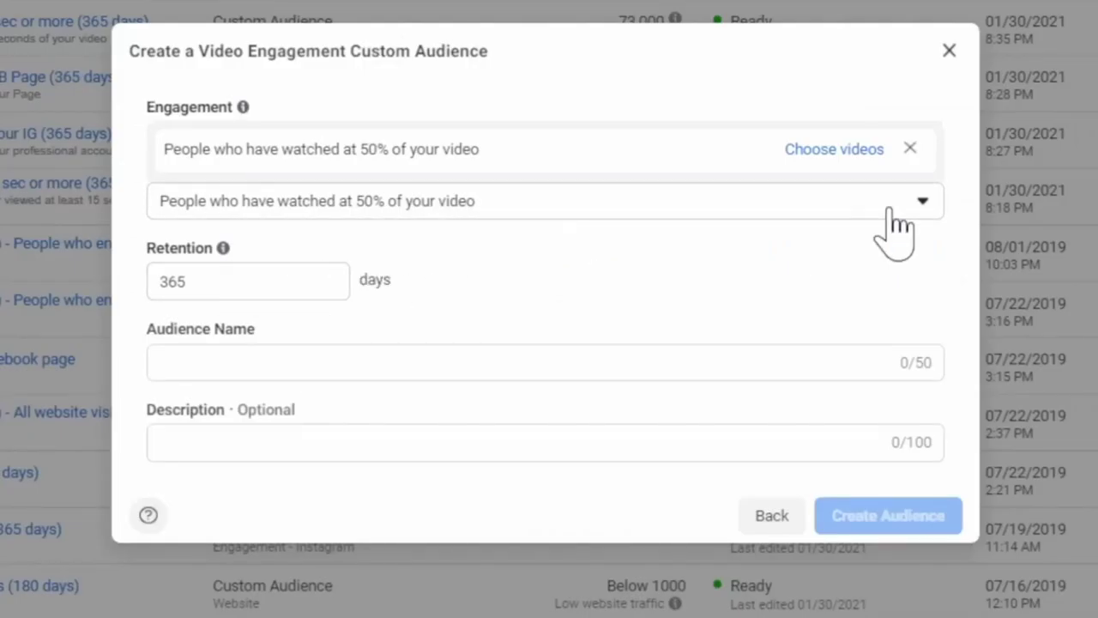
{"action": "left_click", "coordinate": [861, 153]}
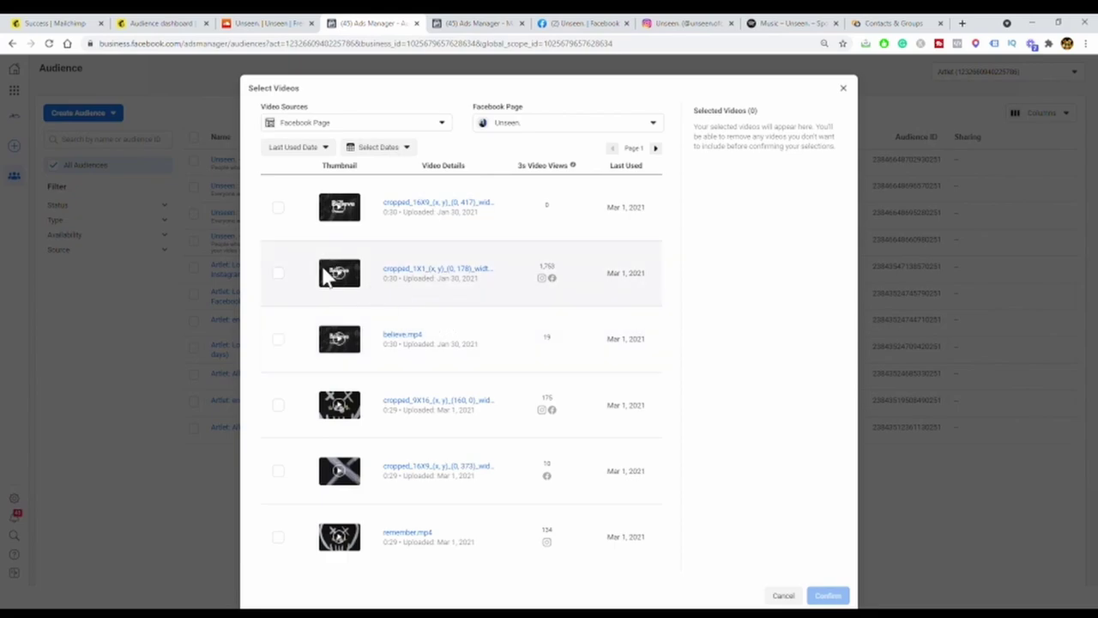
- Select the cropped_1X1 video from Jan 30, 2021 plus remember.mp4, cropped_16X9 and cropped_9X16 from Mar 1, 2021
{"action": "left_click", "coordinate": [279, 274]}
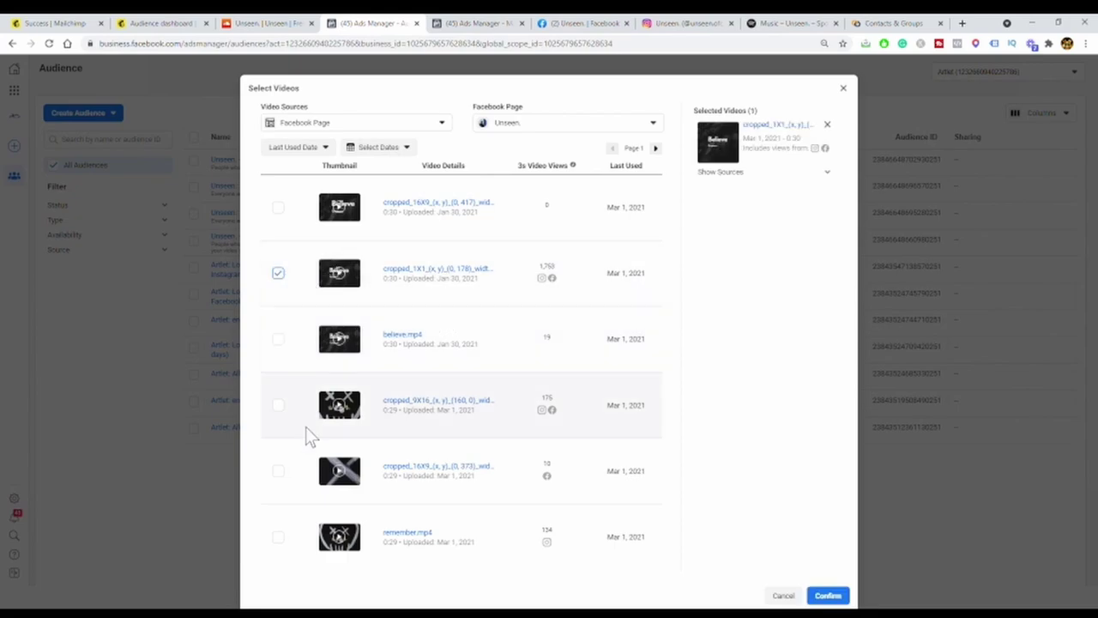
{"action": "left_click", "coordinate": [278, 536]}
{"action": "left_click", "coordinate": [278, 471]}
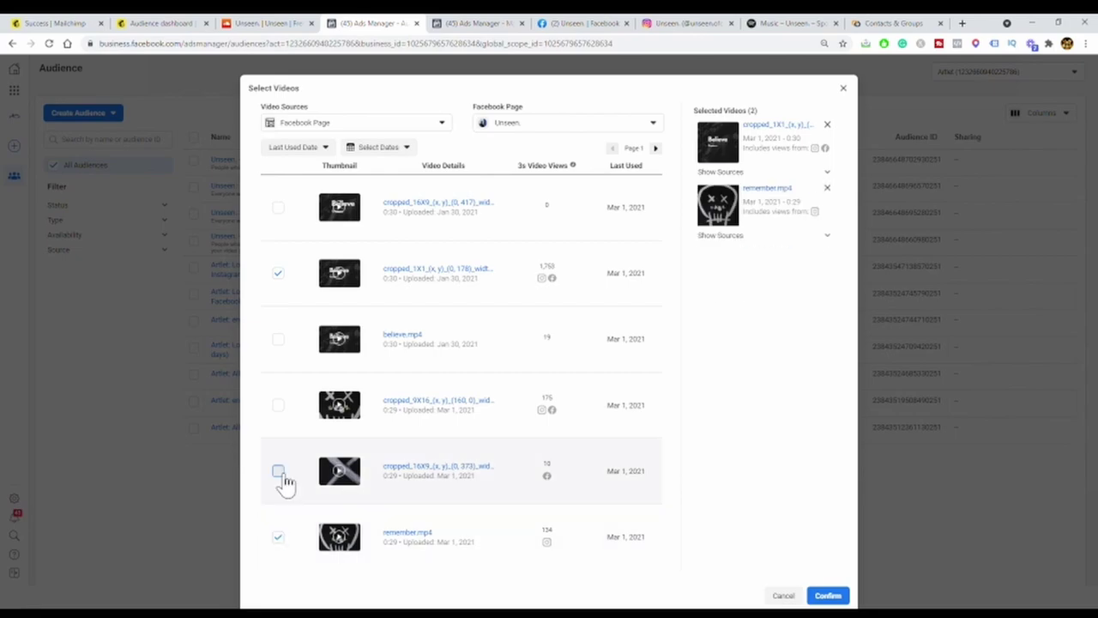
{"action": "left_click", "coordinate": [278, 405]}
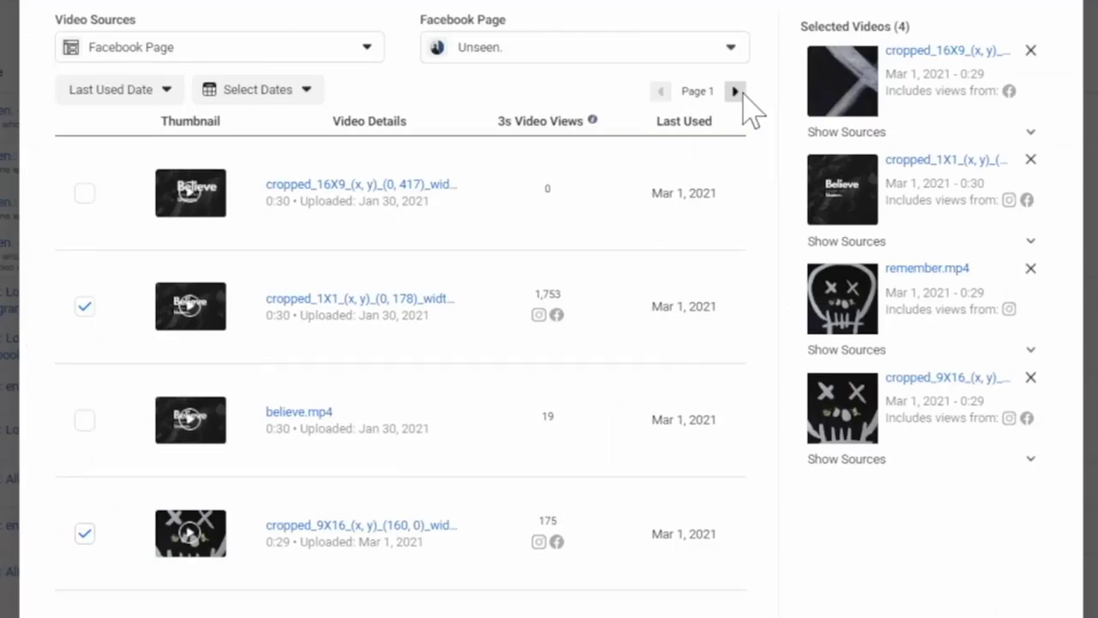
- Add the 1:55 Find Your Way video and the 5:52 Reflection video from page 3, and browse the older videos past page 6
{"action": "left_click", "coordinate": [735, 91]}
{"action": "left_click", "coordinate": [734, 91]}
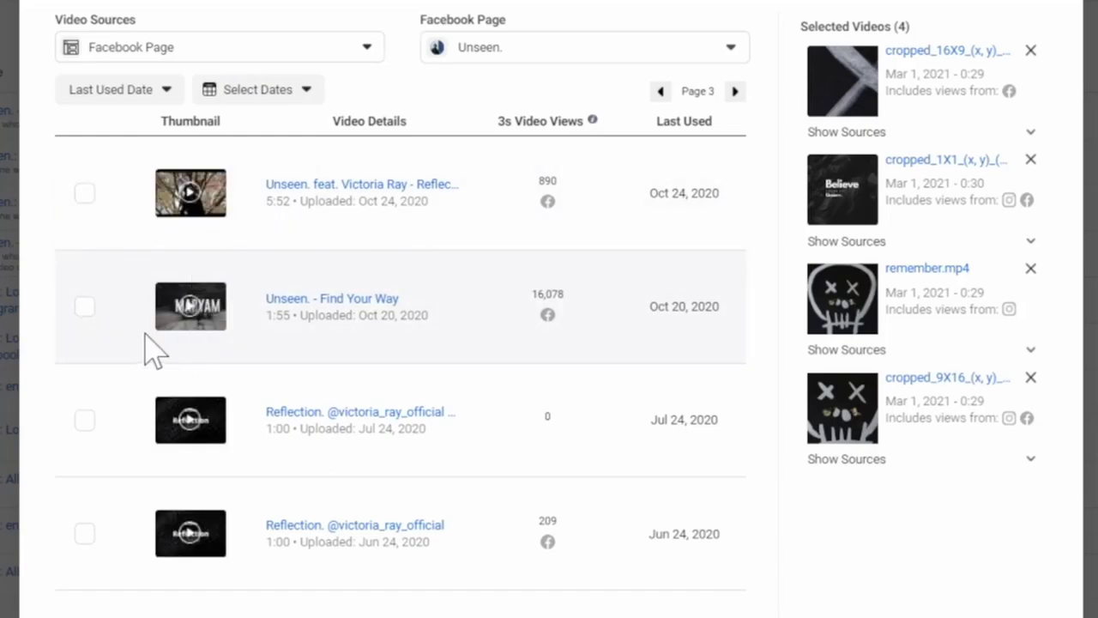
{"action": "left_click", "coordinate": [84, 305]}
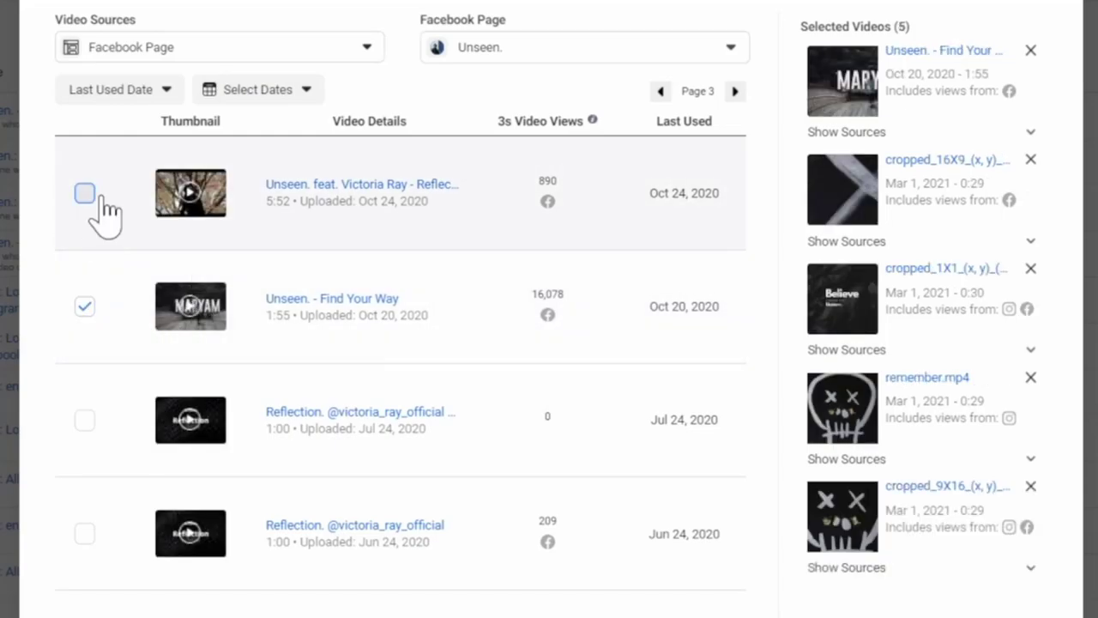
{"action": "left_click", "coordinate": [84, 193]}
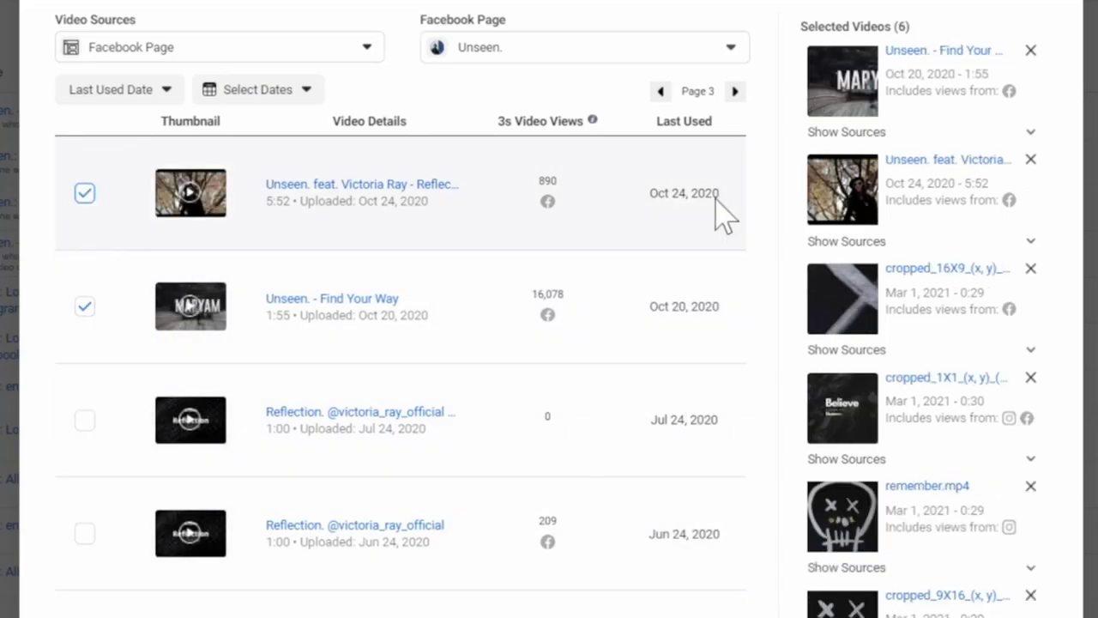
{"action": "left_click", "coordinate": [734, 91]}
{"action": "left_click", "coordinate": [734, 91]}
{"action": "left_click", "coordinate": [736, 92]}
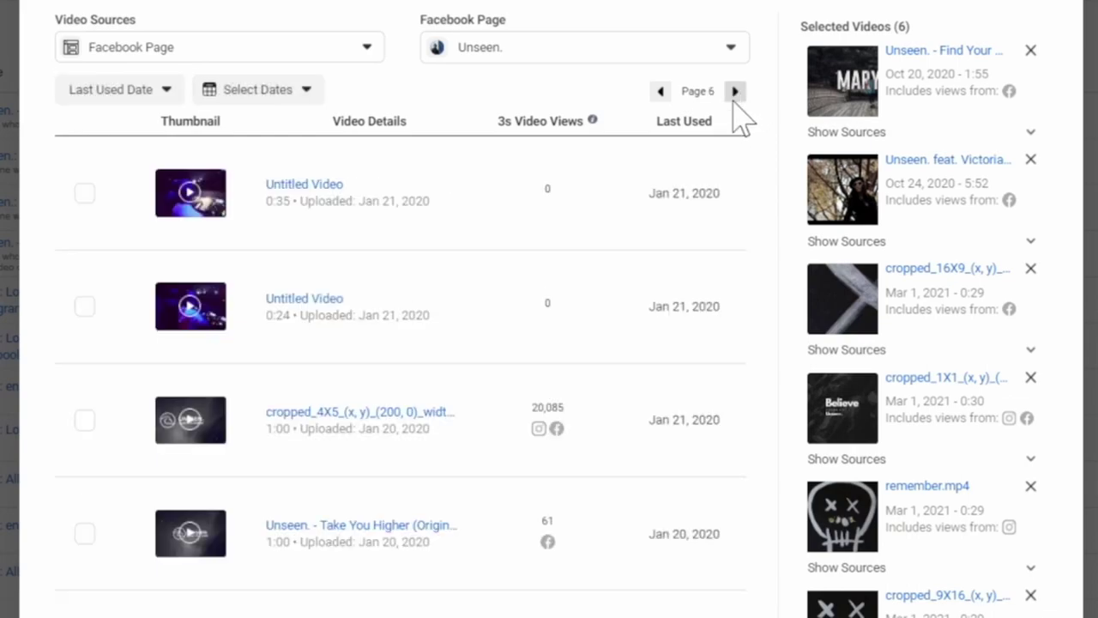
{"action": "left_click", "coordinate": [736, 91]}
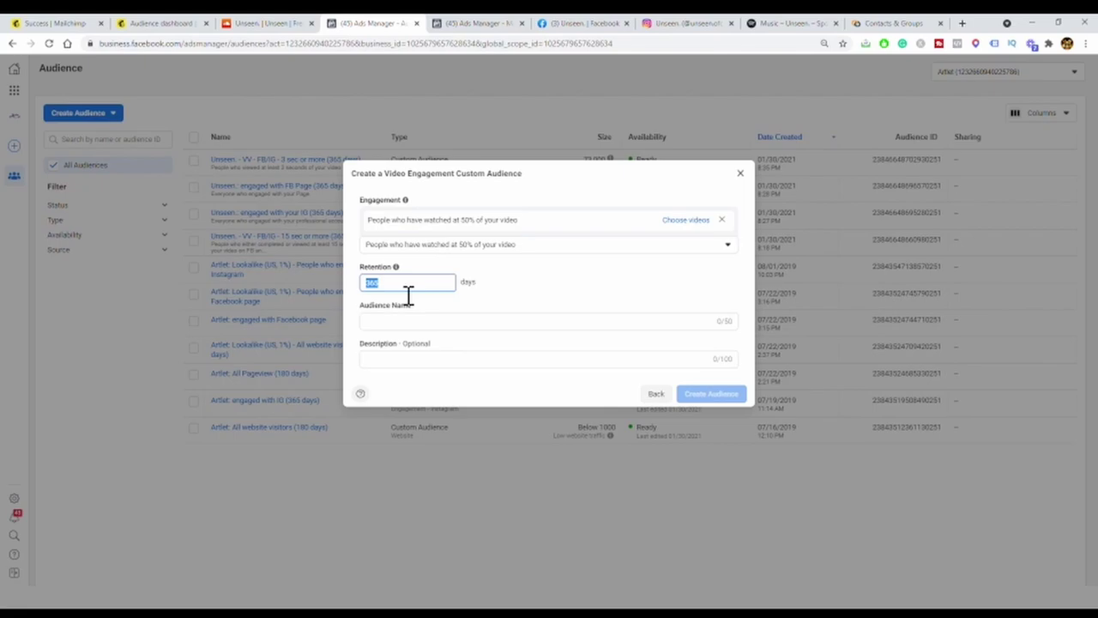
- Check the explanation of the retention period and set the audience retention to 30 days
{"action": "mouse_move", "coordinate": [399, 269]}
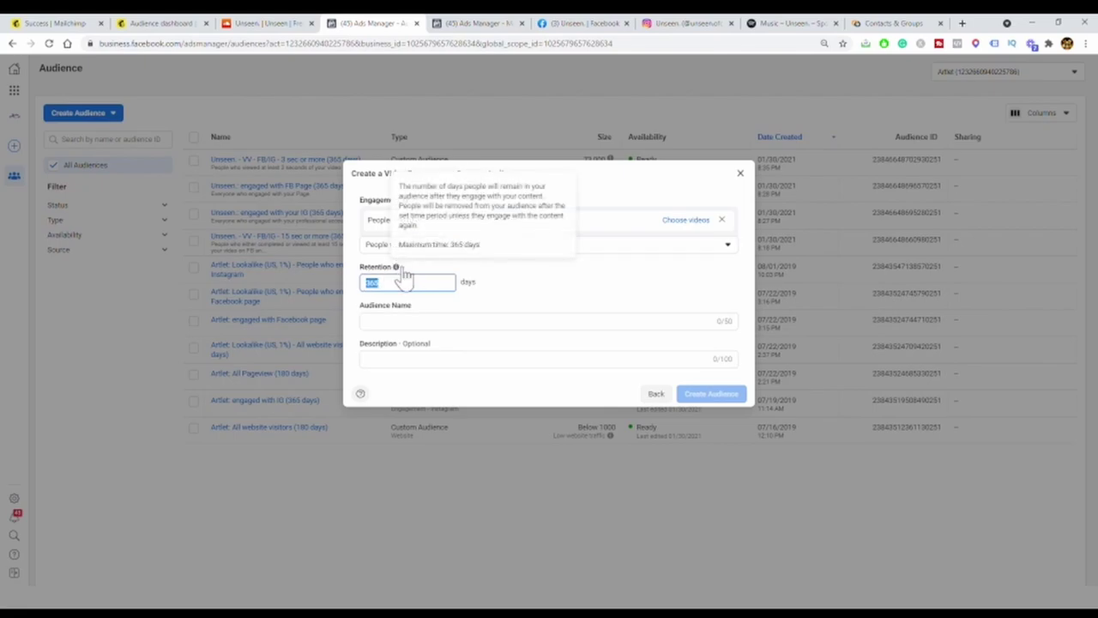
{"action": "type", "text": "30"}
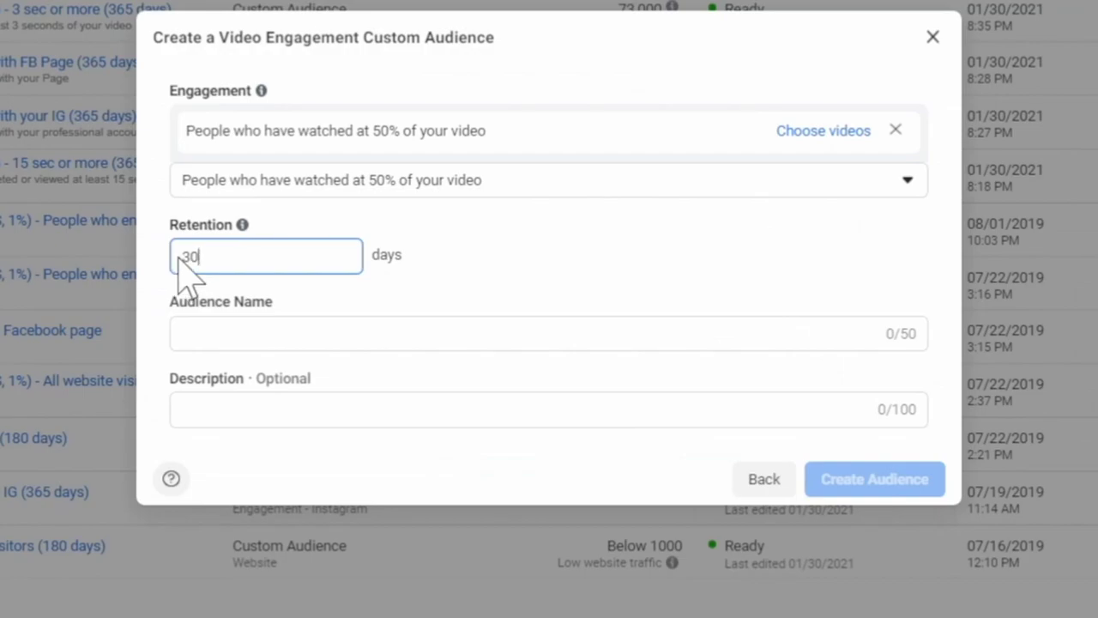
{"action": "left_click", "coordinate": [642, 273]}
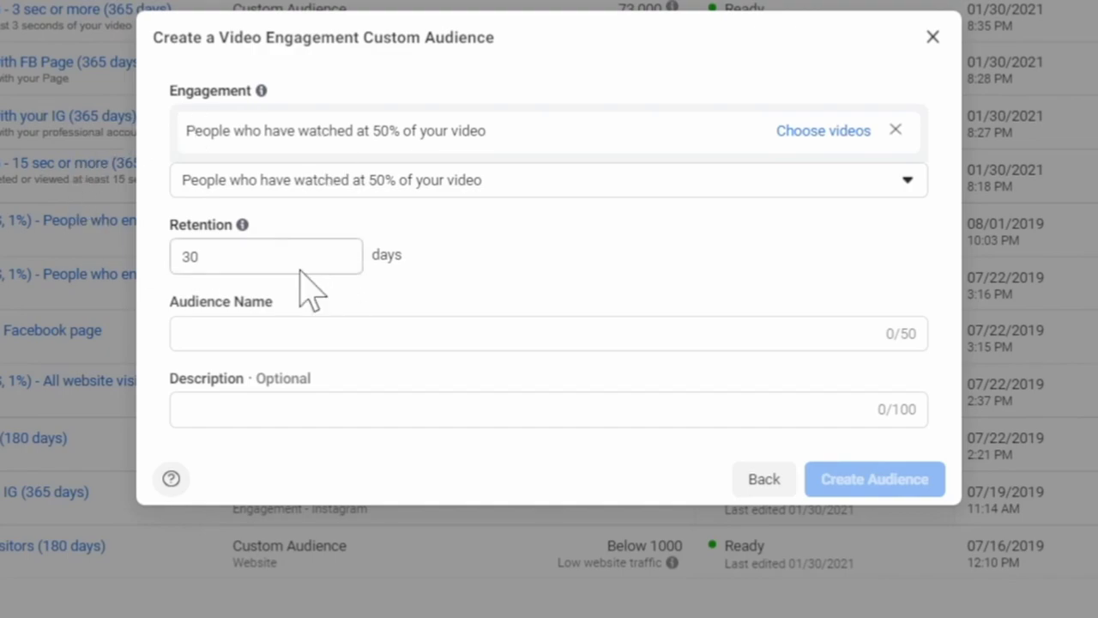
- Try audience retention periods of 7 days and 3 days, and abandon the video engagement audience without creating it
{"action": "double_click", "coordinate": [240, 274]}
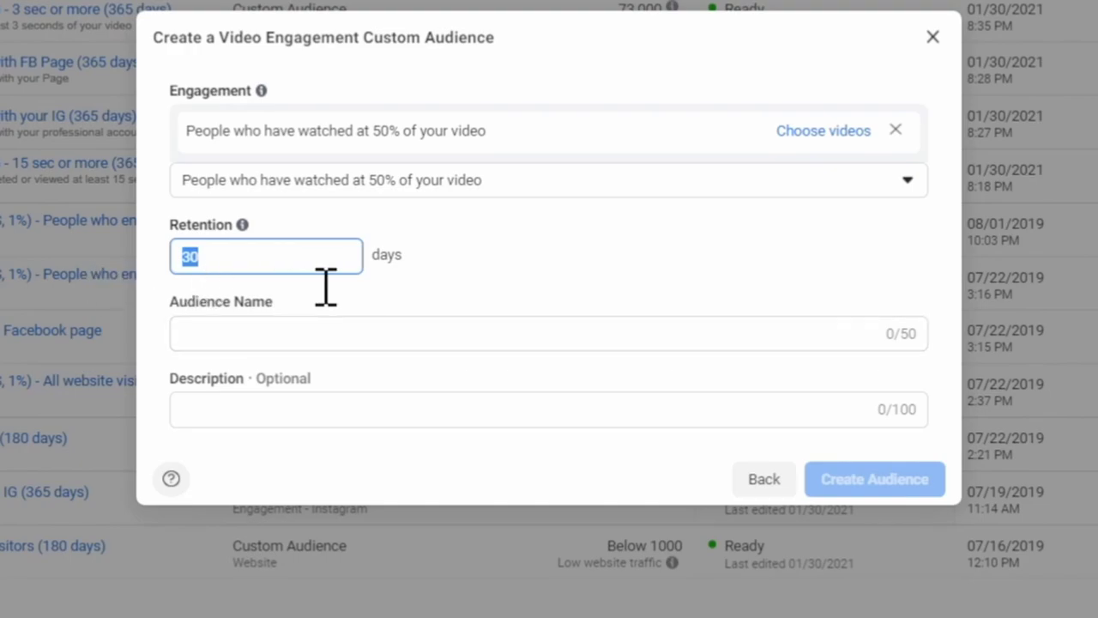
{"action": "type", "text": "7"}
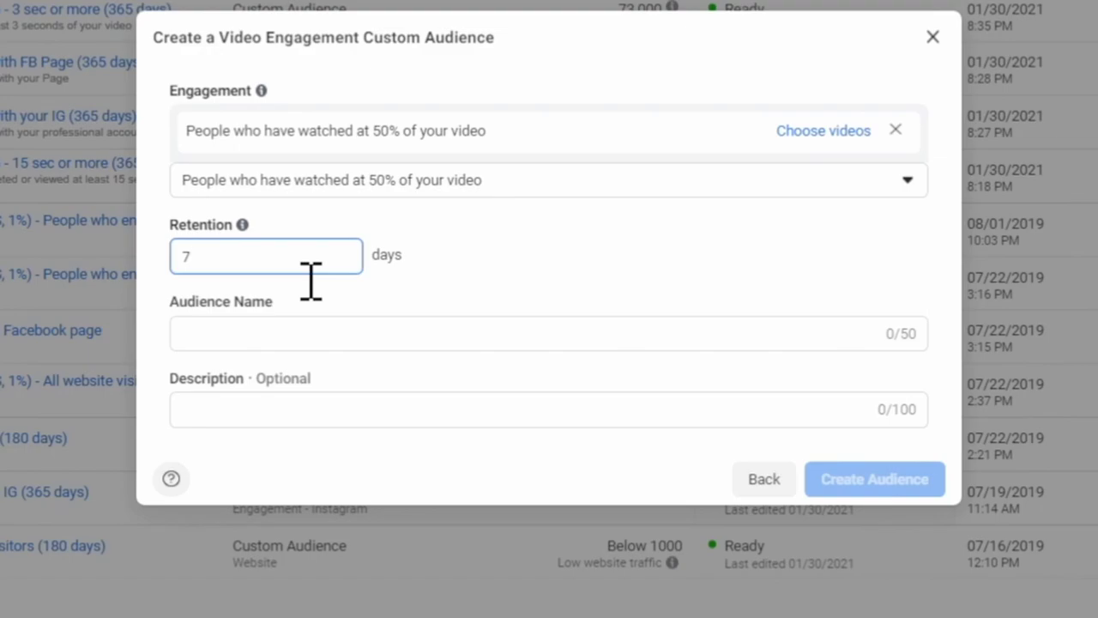
{"action": "key", "text": "BackSpace"}
{"action": "type", "text": "3"}
{"action": "left_click", "coordinate": [519, 292]}
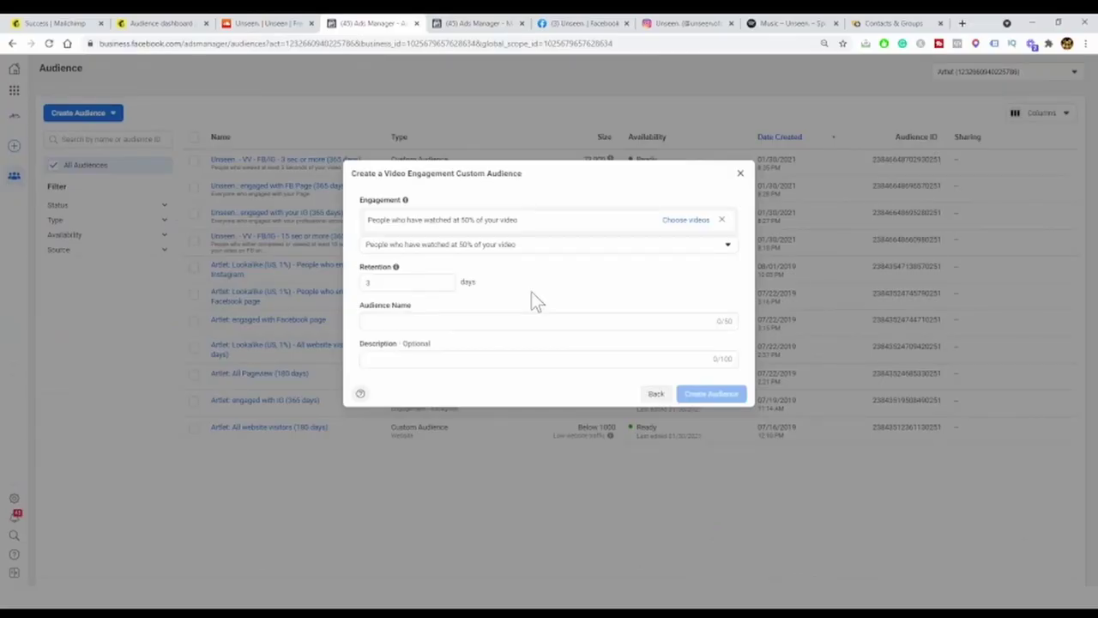
{"action": "left_click", "coordinate": [661, 395]}
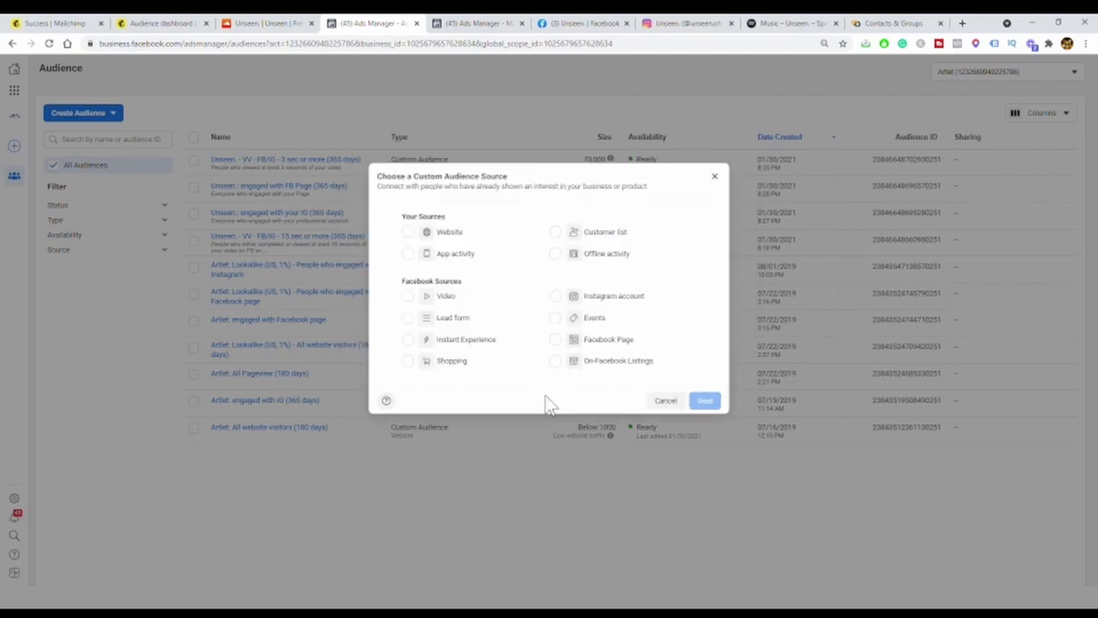
{"action": "left_click", "coordinate": [665, 401]}
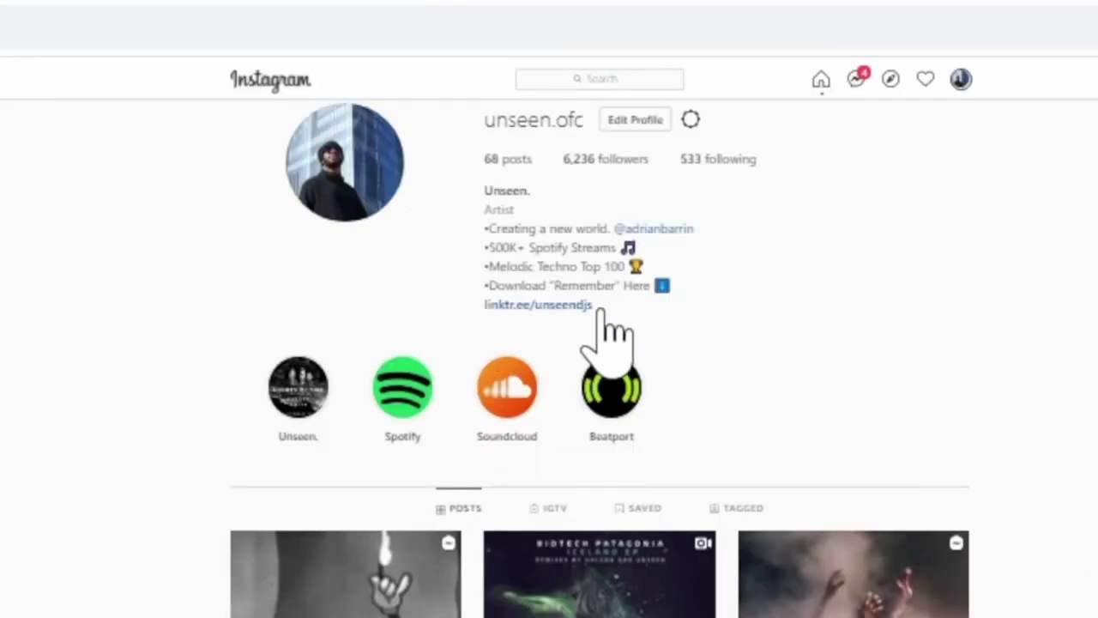
- On the Instagram profile, view the bio's Linktree page and highlight the link in bio mention in the Iceland EP post's caption
{"action": "left_click", "coordinate": [591, 307]}
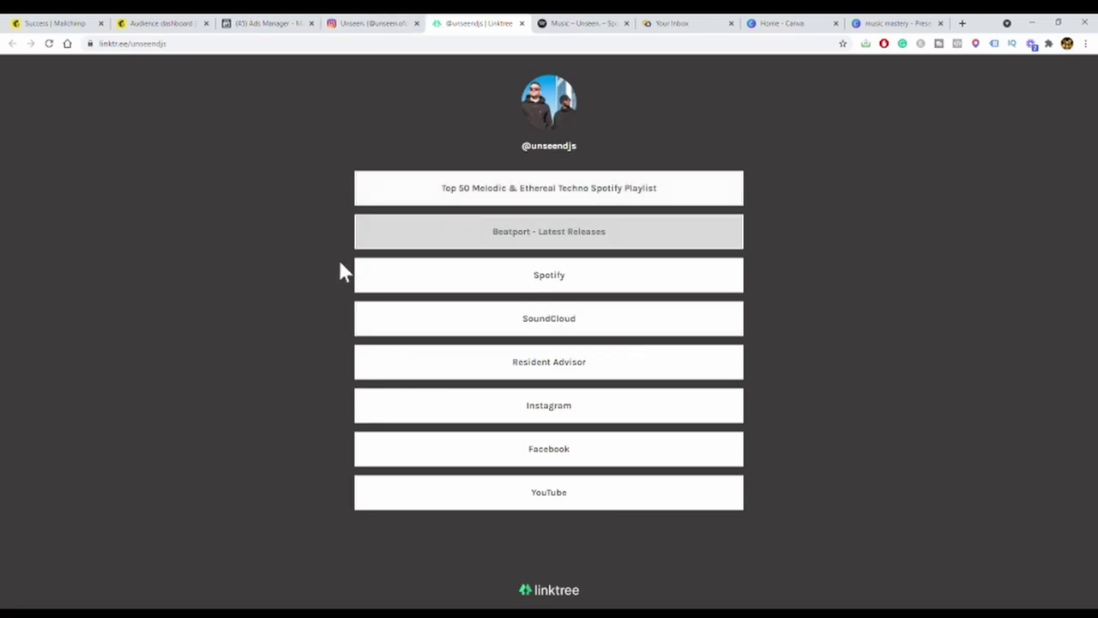
{"action": "left_click", "coordinate": [364, 25]}
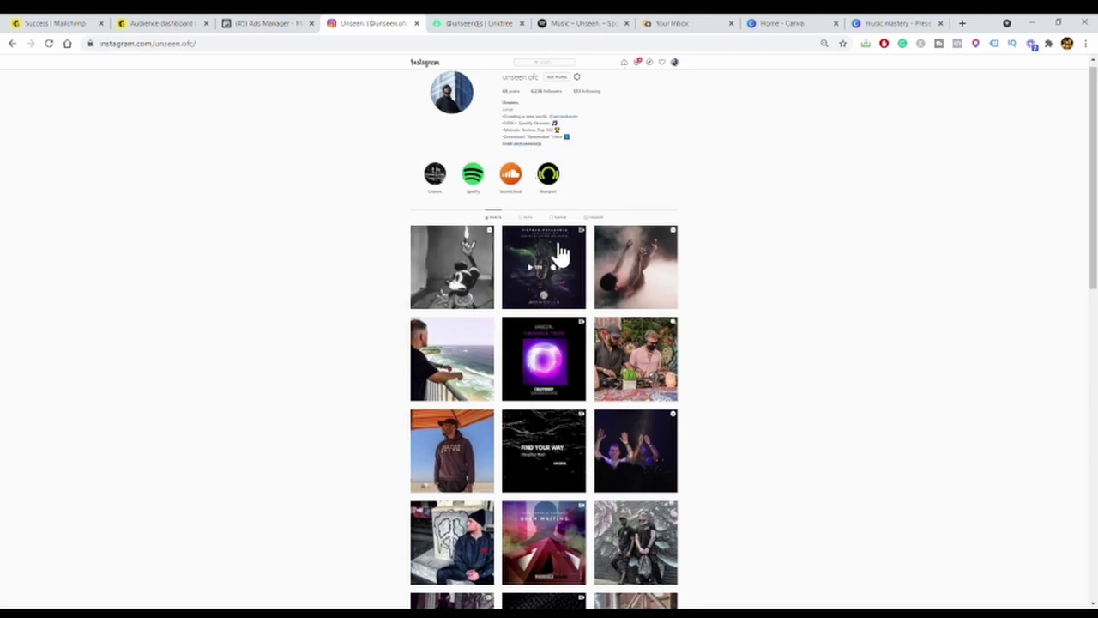
{"action": "left_click", "coordinate": [543, 283]}
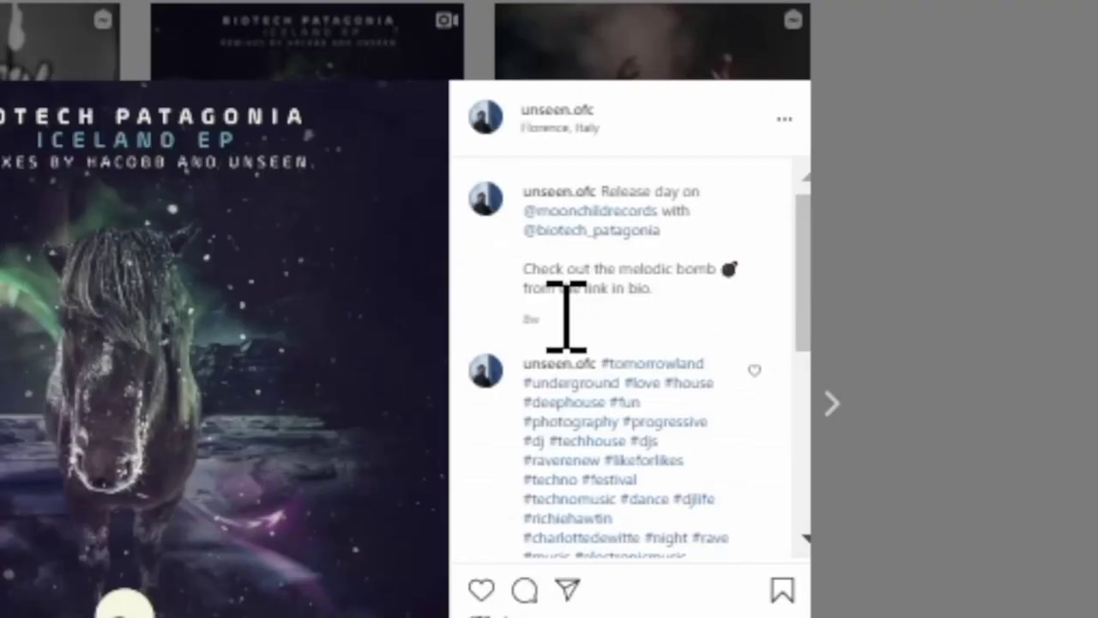
{"action": "left_click_drag", "start_coordinate": [607, 295], "coordinate": [684, 296]}
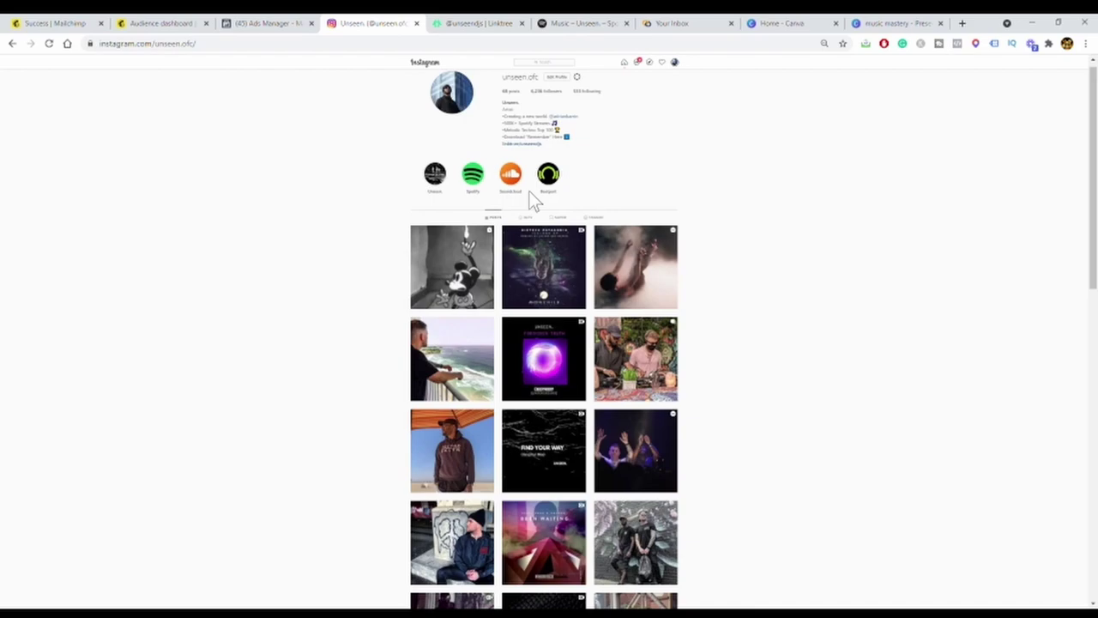
- View the Linktree page from the bio link again and highlight the bio text around the Download "Remember" line on Instagram
{"action": "left_click", "coordinate": [535, 143]}
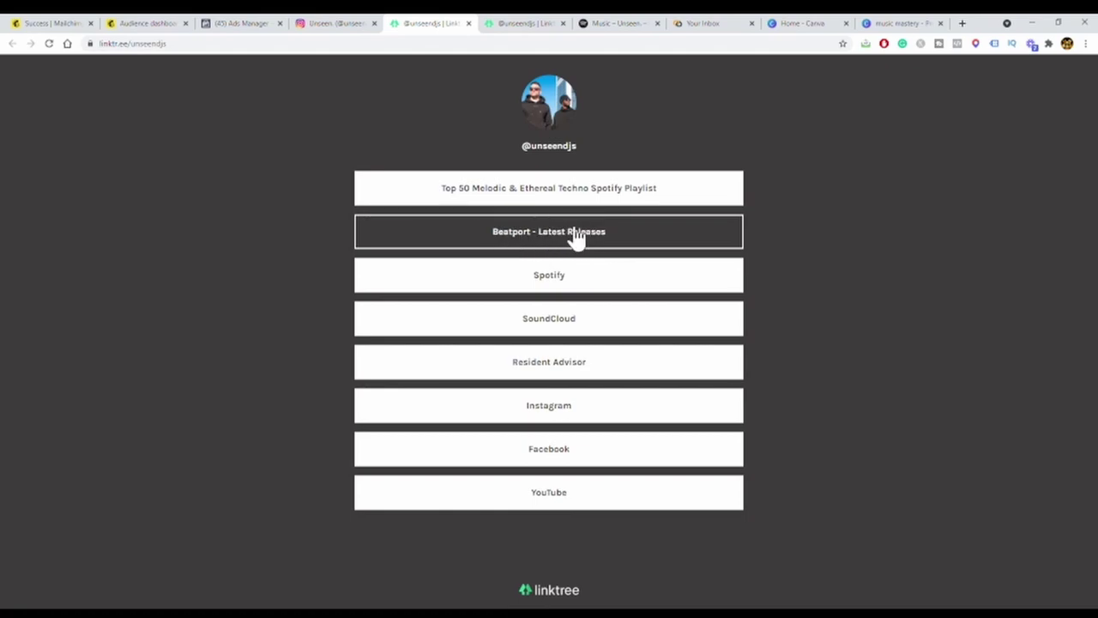
{"action": "left_click", "coordinate": [350, 26]}
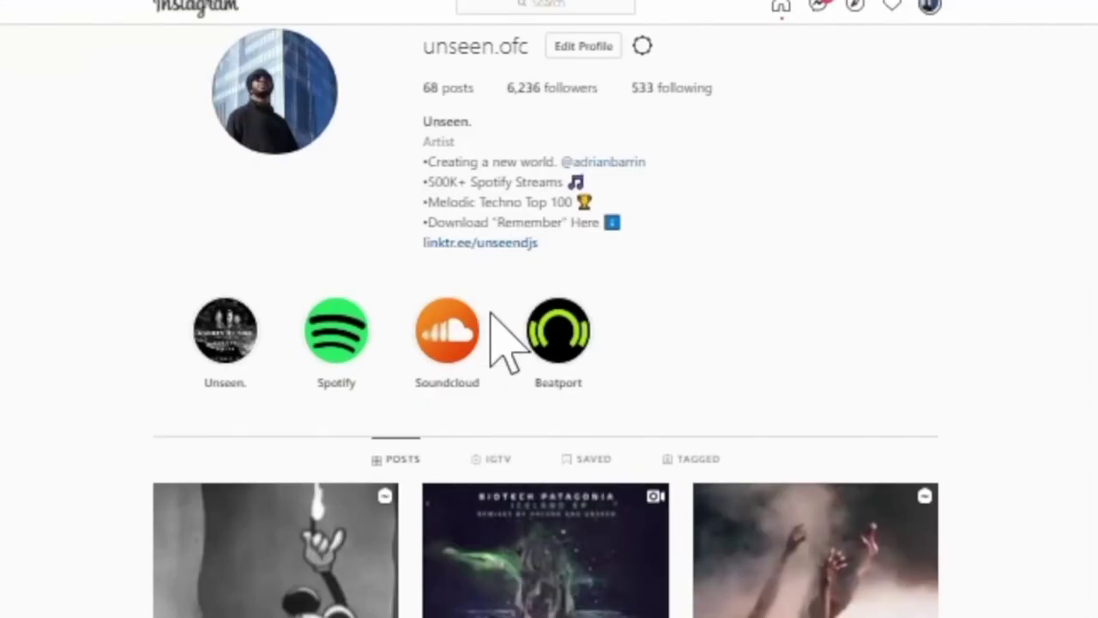
{"action": "left_click_drag", "start_coordinate": [574, 140], "coordinate": [510, 141]}
{"action": "left_click_drag", "start_coordinate": [444, 242], "coordinate": [407, 218]}
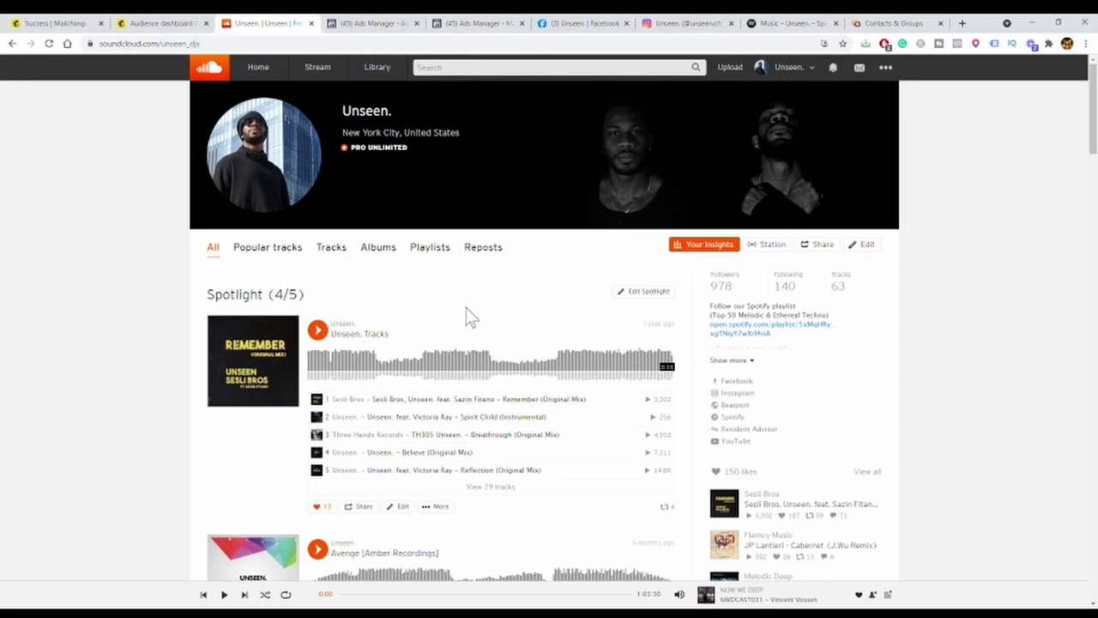
- Browse the tracks on the Unseen. SoundCloud profile and open the Find Your Way (Original Mix) track from its comment count
{"action": "scroll", "coordinate": [469, 300], "scroll_direction": "down", "scroll_amount": 10}
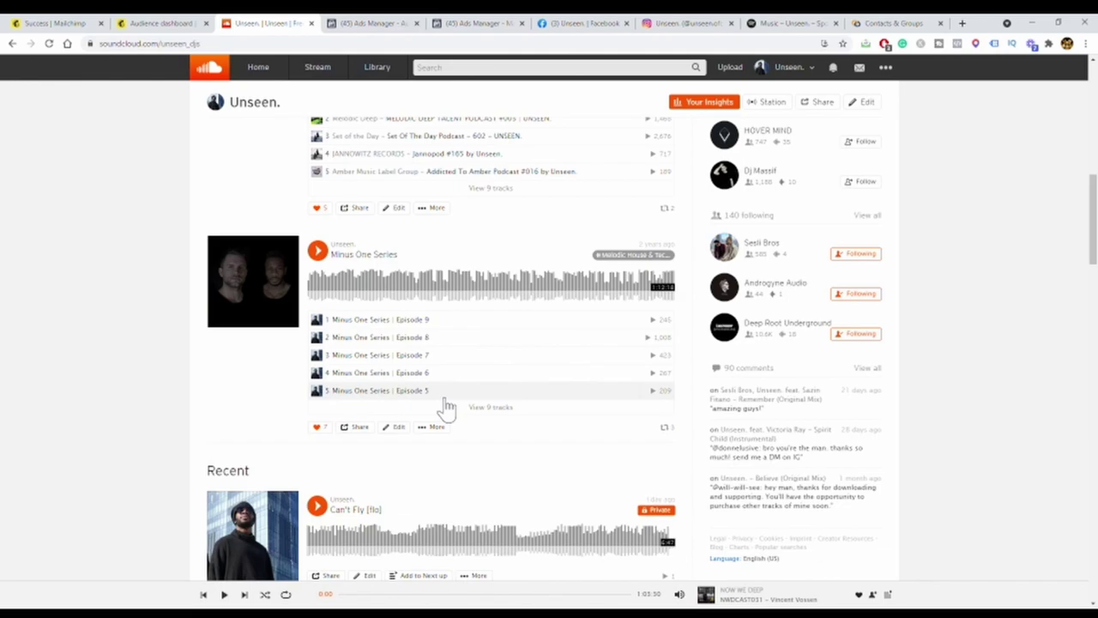
{"action": "scroll", "coordinate": [442, 410], "scroll_direction": "down", "scroll_amount": 5}
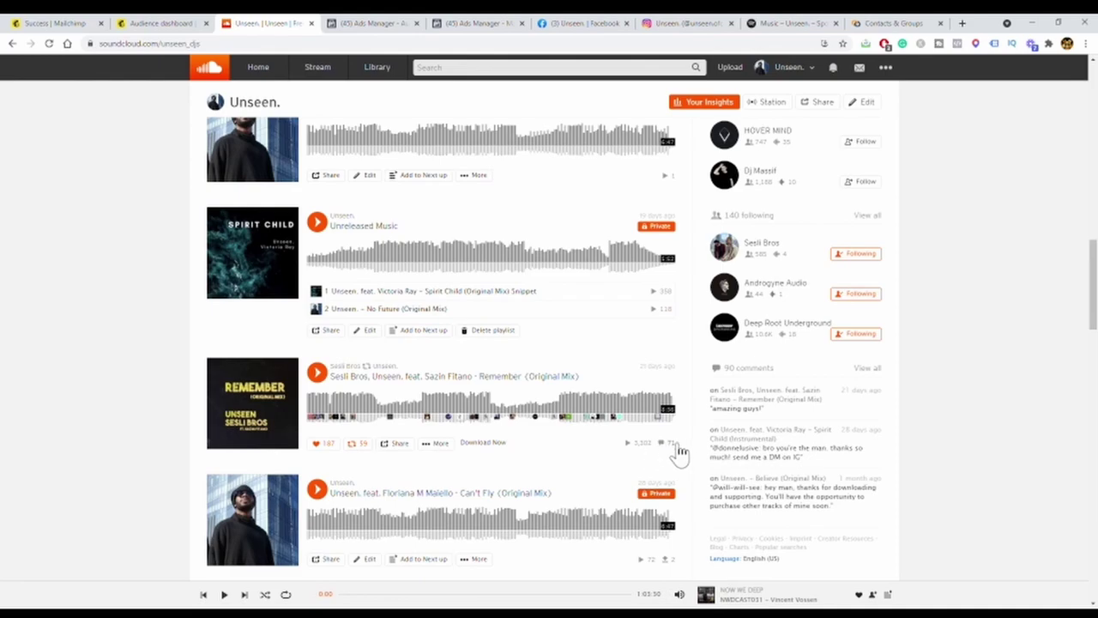
{"action": "scroll", "coordinate": [678, 455], "scroll_direction": "down", "scroll_amount": 10}
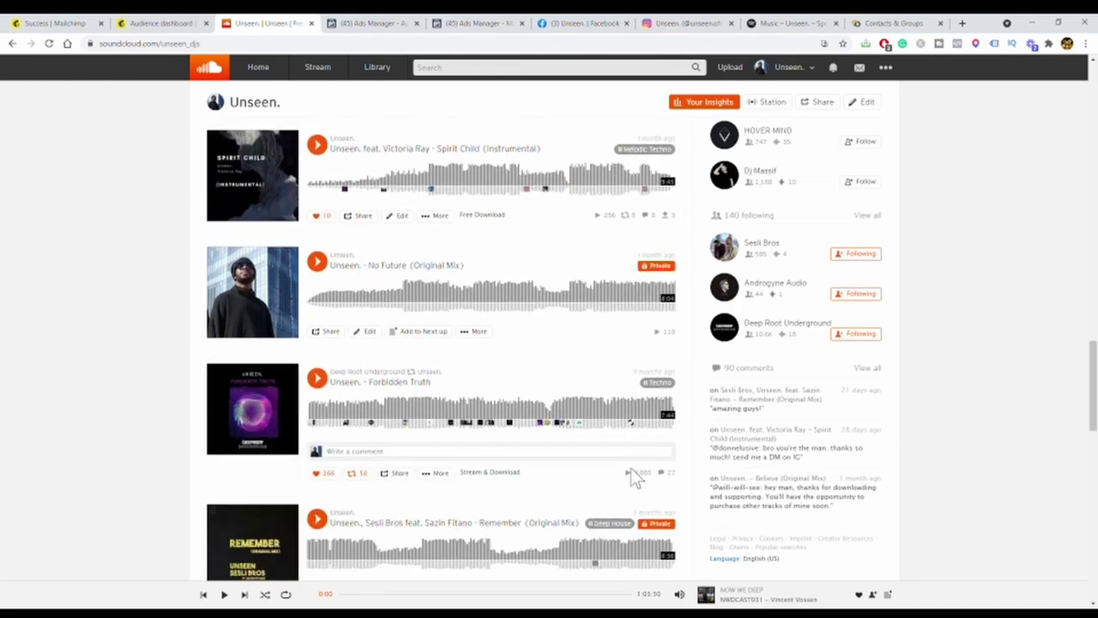
{"action": "scroll", "coordinate": [668, 489], "scroll_direction": "down", "scroll_amount": 15}
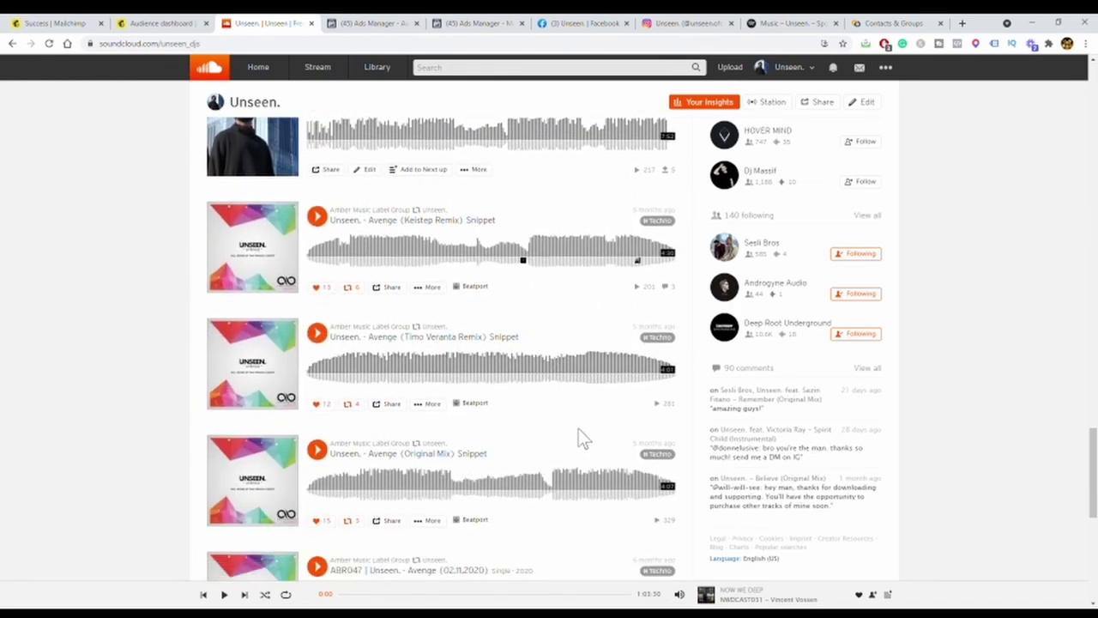
{"action": "scroll", "coordinate": [578, 433], "scroll_direction": "down", "scroll_amount": 10}
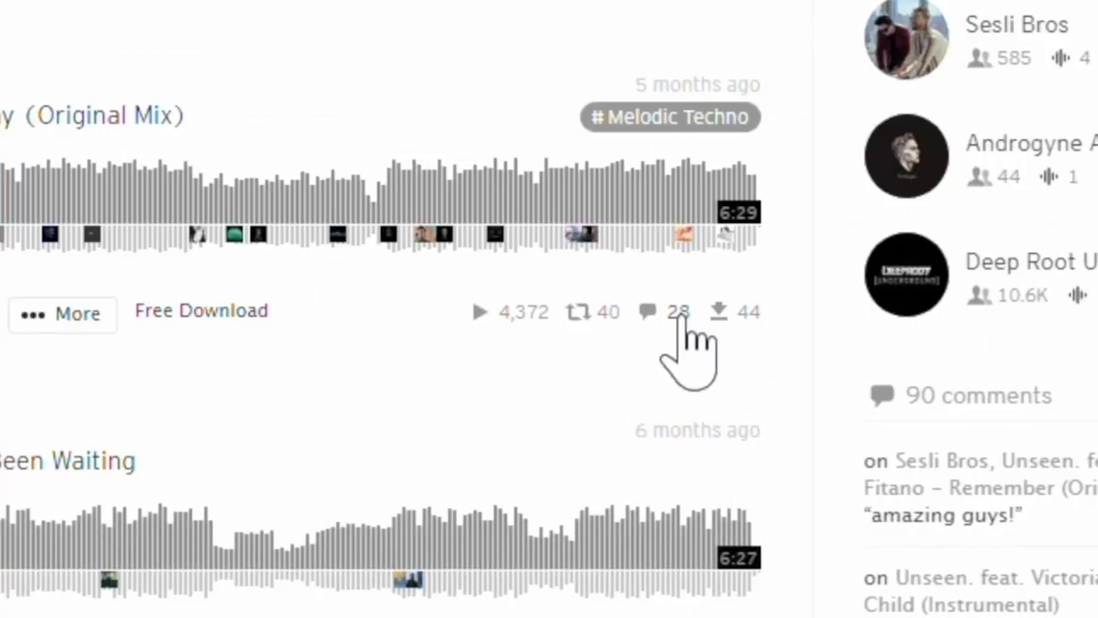
{"action": "left_click", "coordinate": [678, 313]}
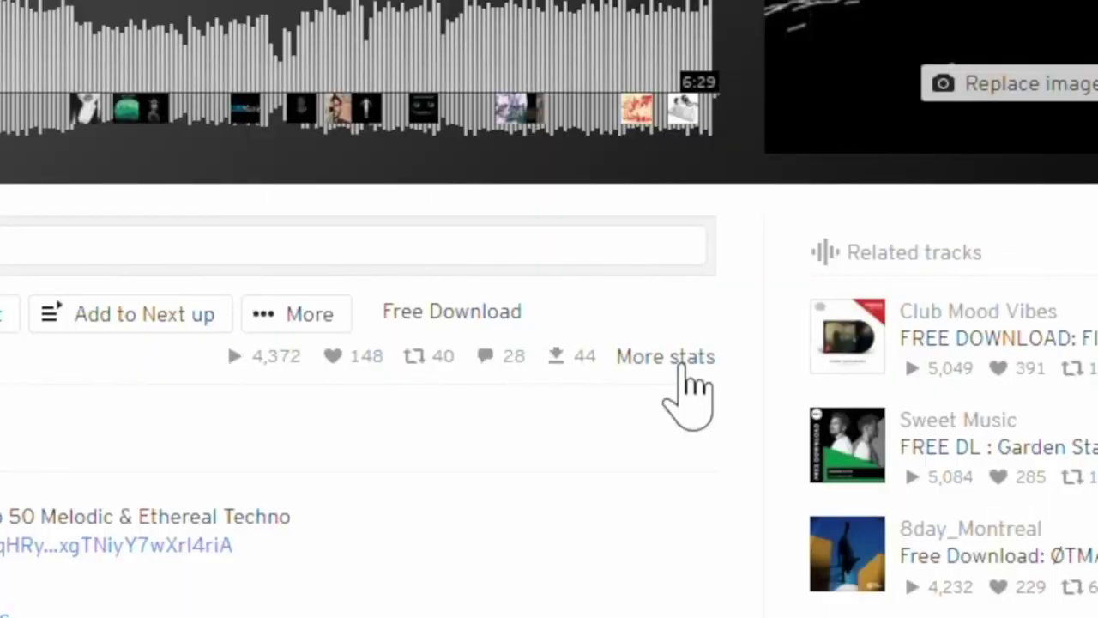
- Open the SoundCloud insights from the track's stats and review the full list of top listeners for the last 7 days
{"action": "left_click", "coordinate": [684, 364]}
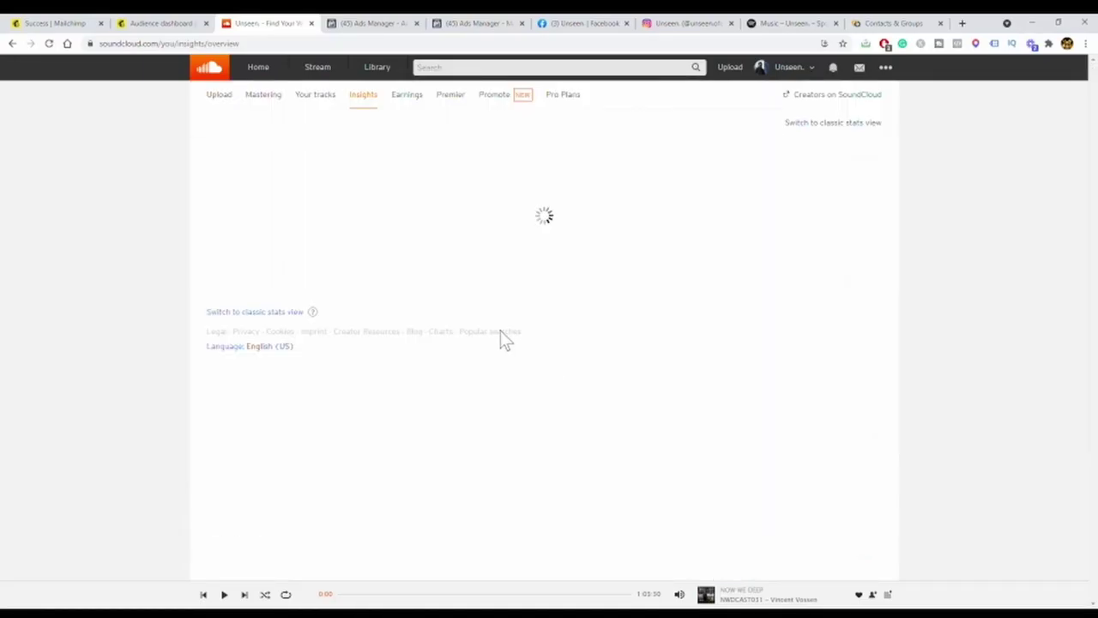
{"action": "scroll", "coordinate": [434, 355], "scroll_direction": "down", "scroll_amount": 5}
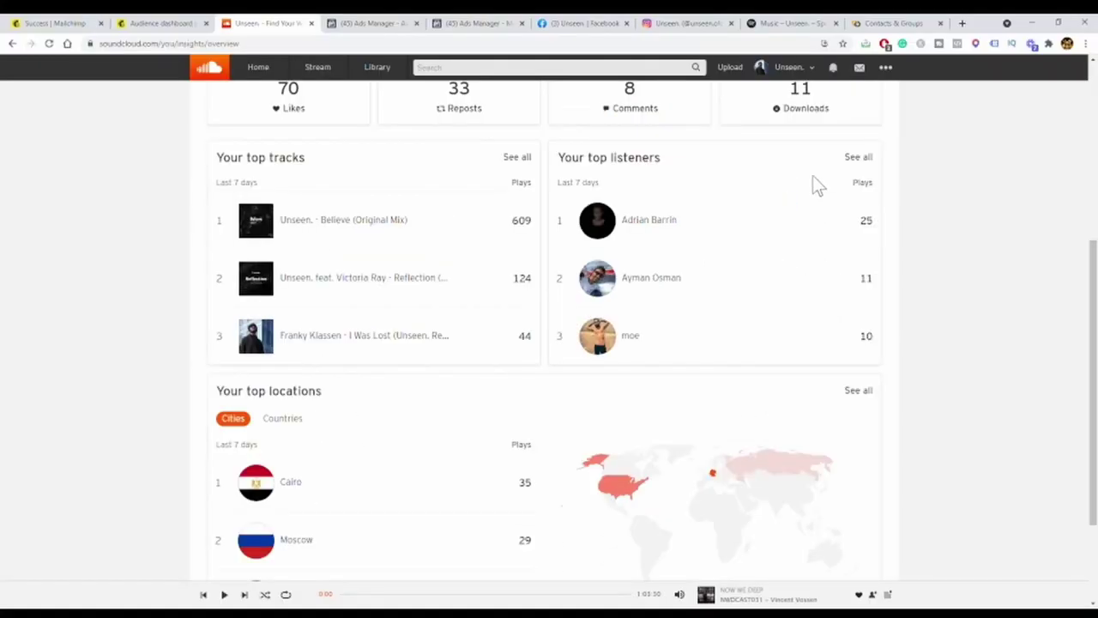
{"action": "left_click", "coordinate": [858, 157]}
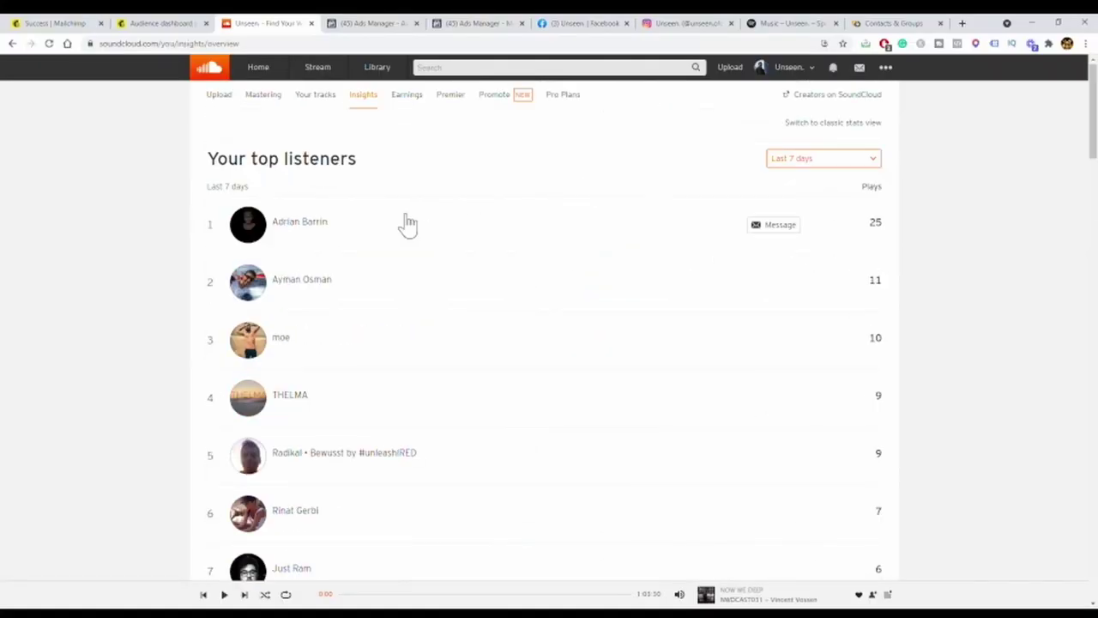
{"action": "scroll", "coordinate": [657, 375], "scroll_direction": "down", "scroll_amount": 8}
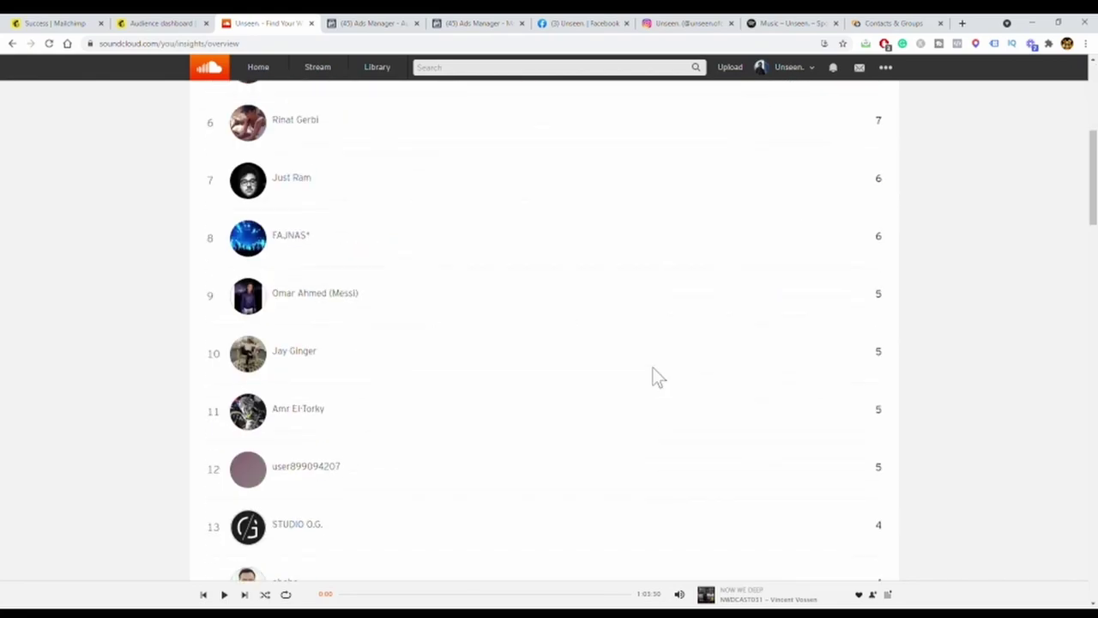
- Change the top listeners period to Last 12 months and review the ranked list
{"action": "scroll", "coordinate": [657, 377], "scroll_direction": "down", "scroll_amount": 9}
{"action": "scroll", "coordinate": [557, 370], "scroll_direction": "up", "scroll_amount": 13}
{"action": "scroll", "coordinate": [697, 292], "scroll_direction": "up", "scroll_amount": 5}
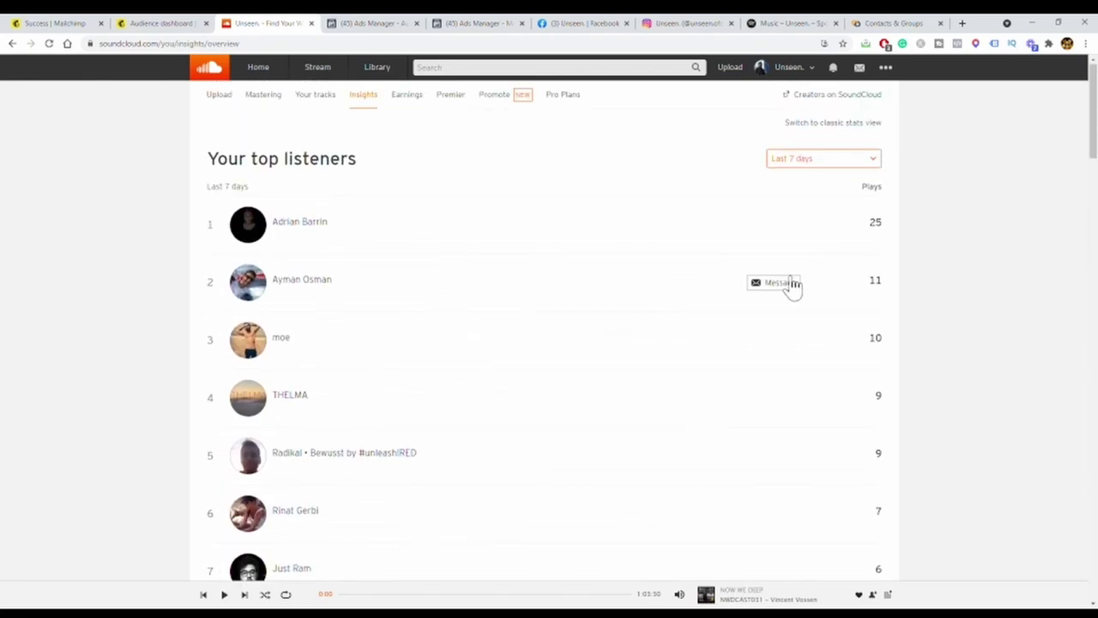
{"action": "left_click", "coordinate": [865, 163]}
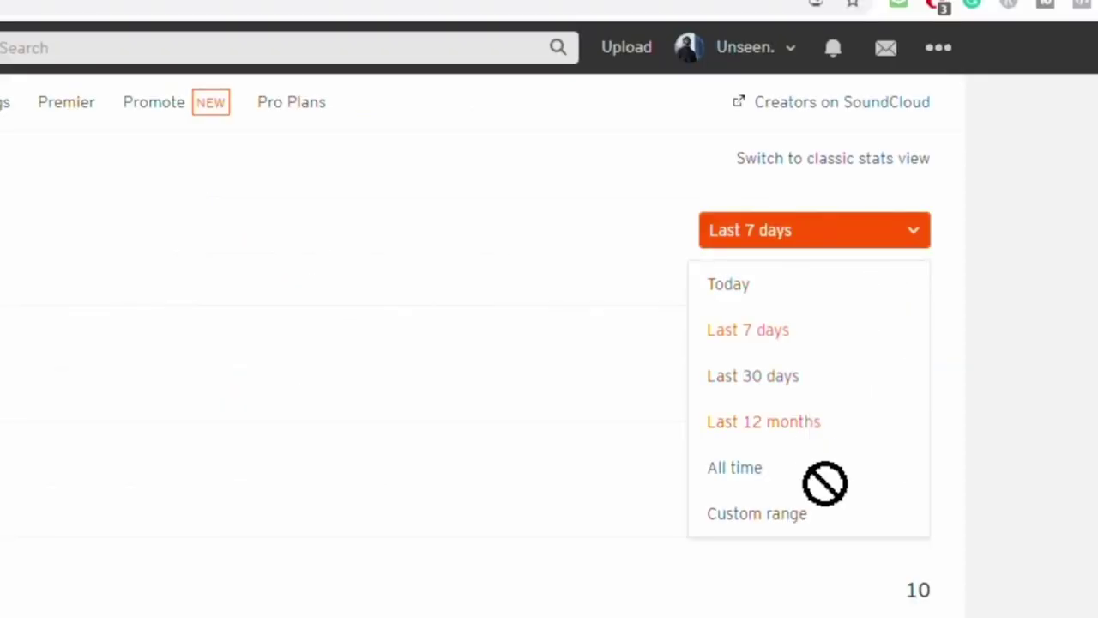
{"action": "left_click", "coordinate": [807, 434]}
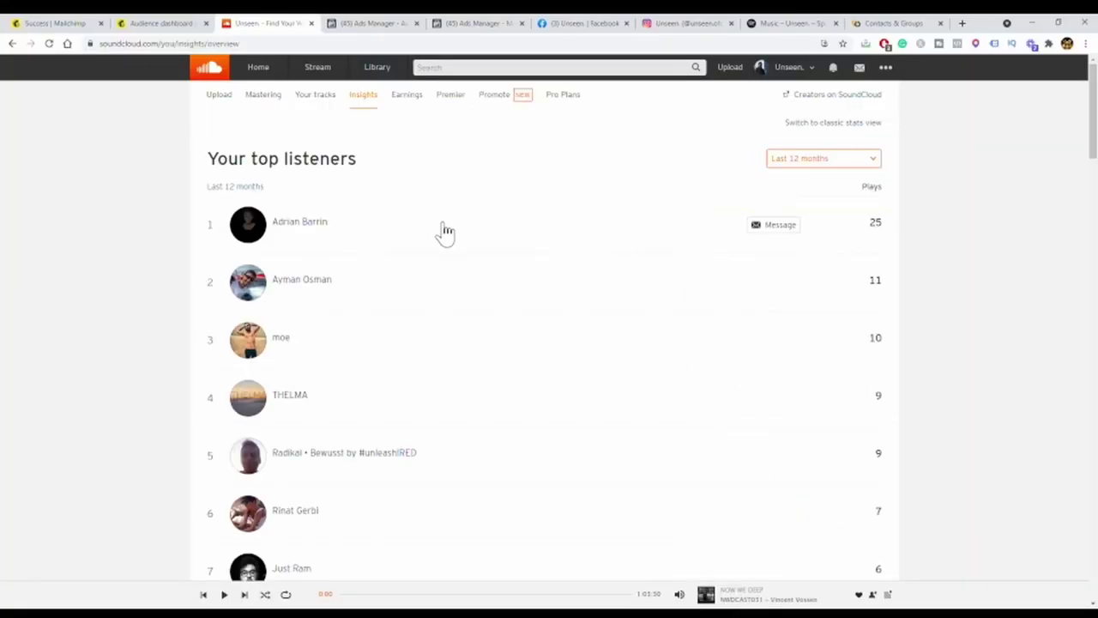
{"action": "scroll", "coordinate": [154, 460], "scroll_direction": "down", "scroll_amount": 4}
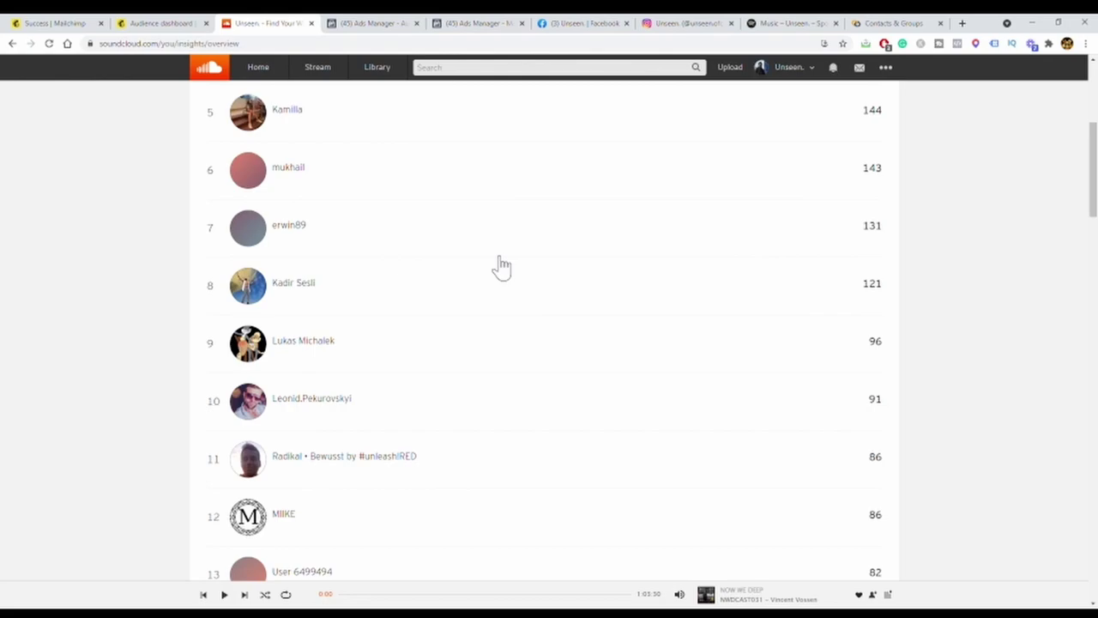
{"action": "scroll", "coordinate": [502, 268], "scroll_direction": "down", "scroll_amount": 20}
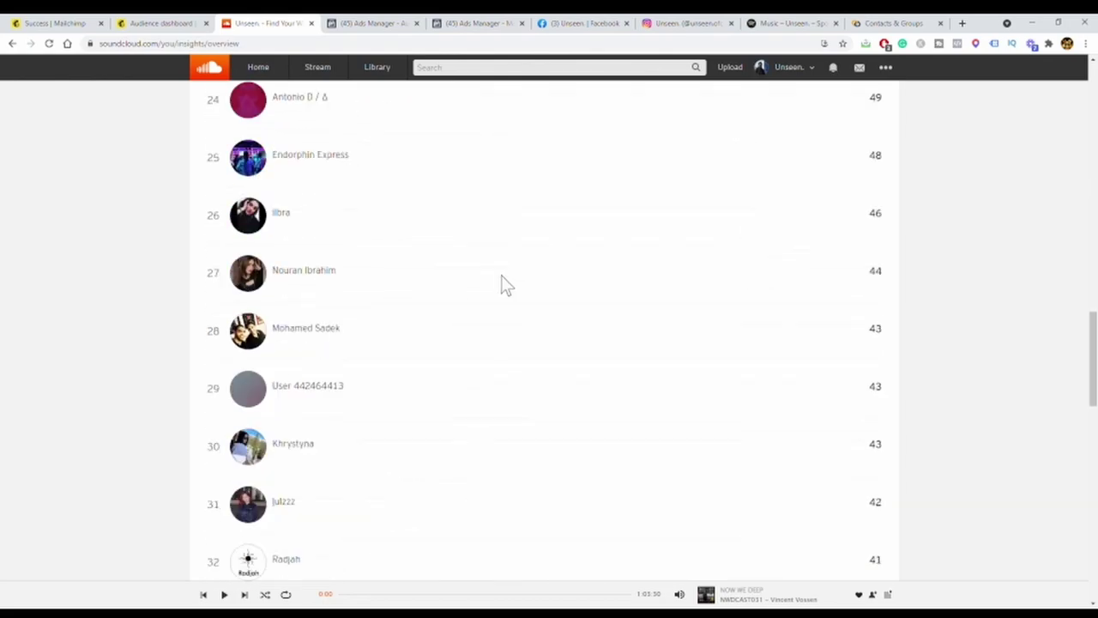
{"action": "scroll", "coordinate": [463, 369], "scroll_direction": "up", "scroll_amount": 14}
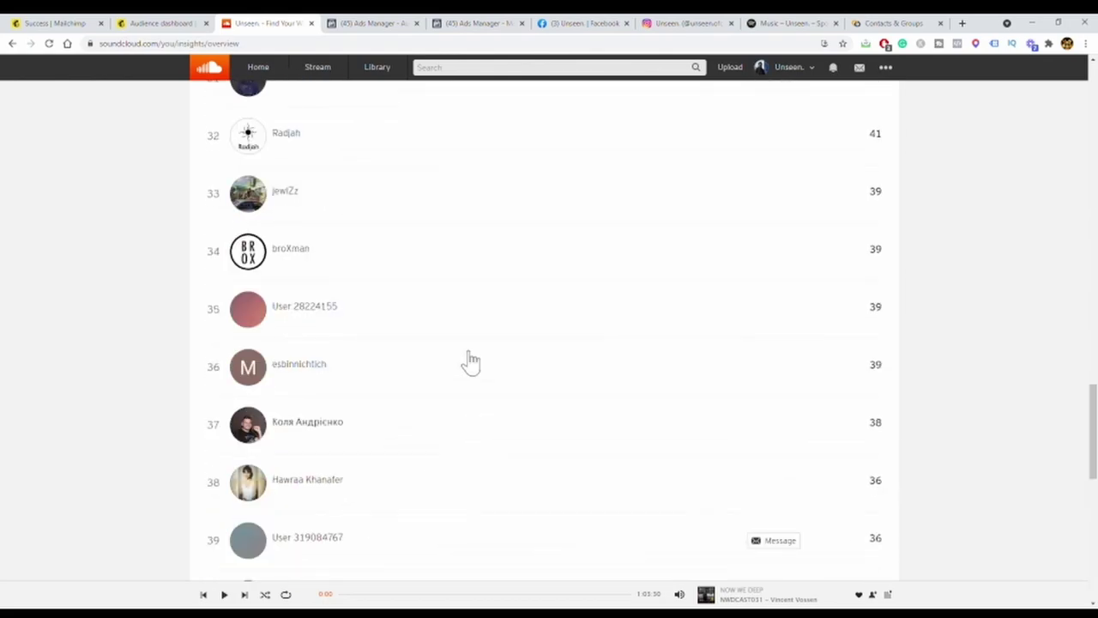
- Return to the Find Your Way (Original Mix) track and browse the accounts that reposted it
{"action": "key", "text": "alt+Left"}
{"action": "left_click", "coordinate": [574, 366]}
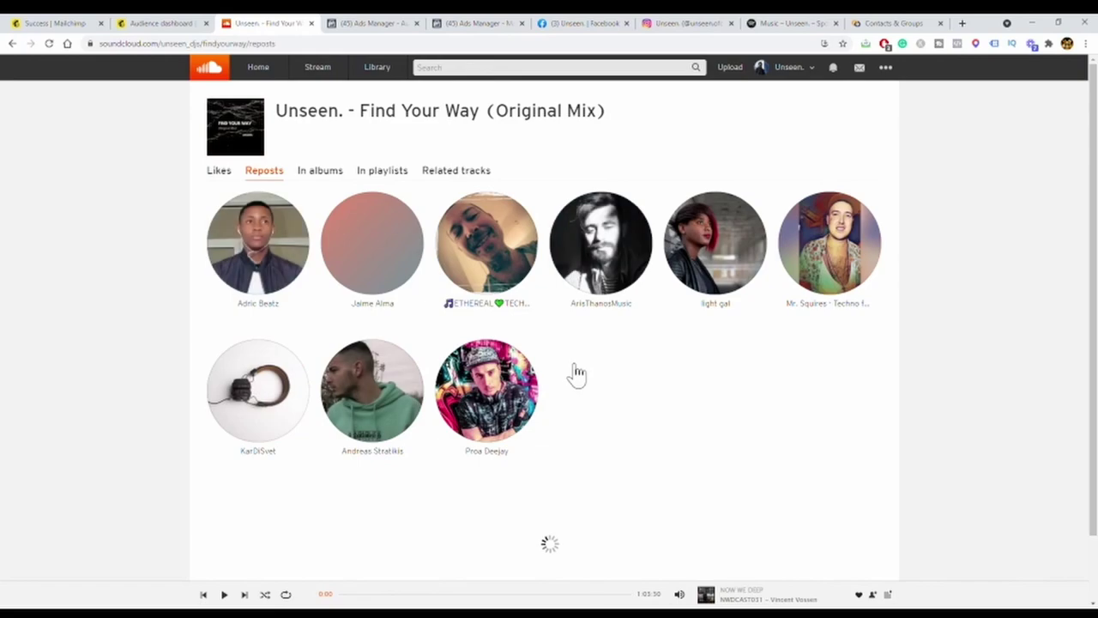
{"action": "scroll", "coordinate": [505, 246], "scroll_direction": "down", "scroll_amount": 3}
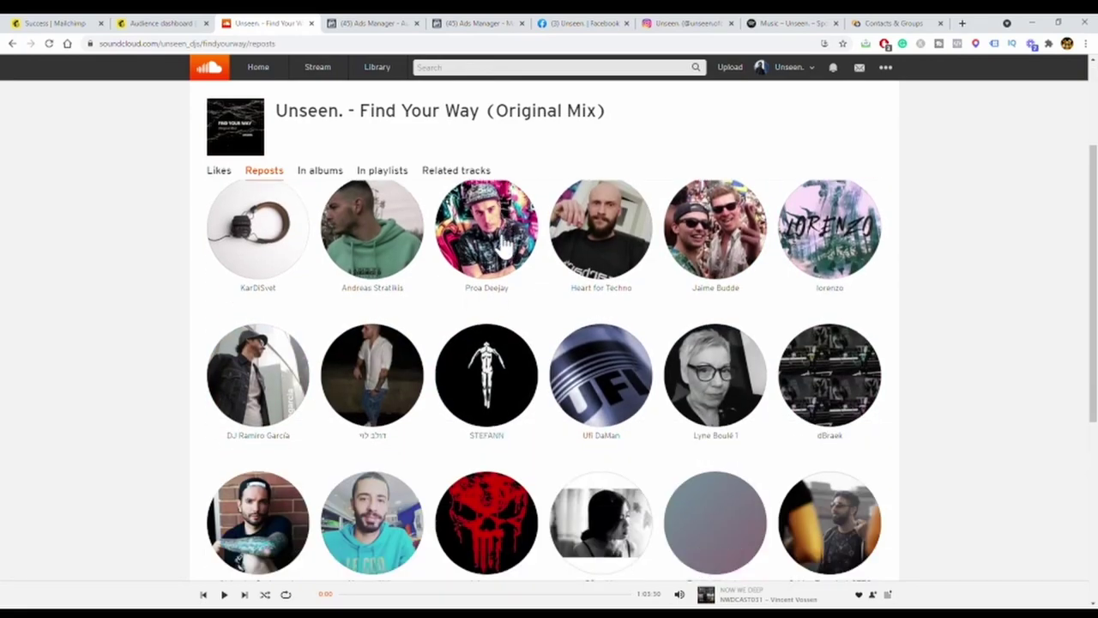
{"action": "scroll", "coordinate": [505, 246], "scroll_direction": "down", "scroll_amount": 3}
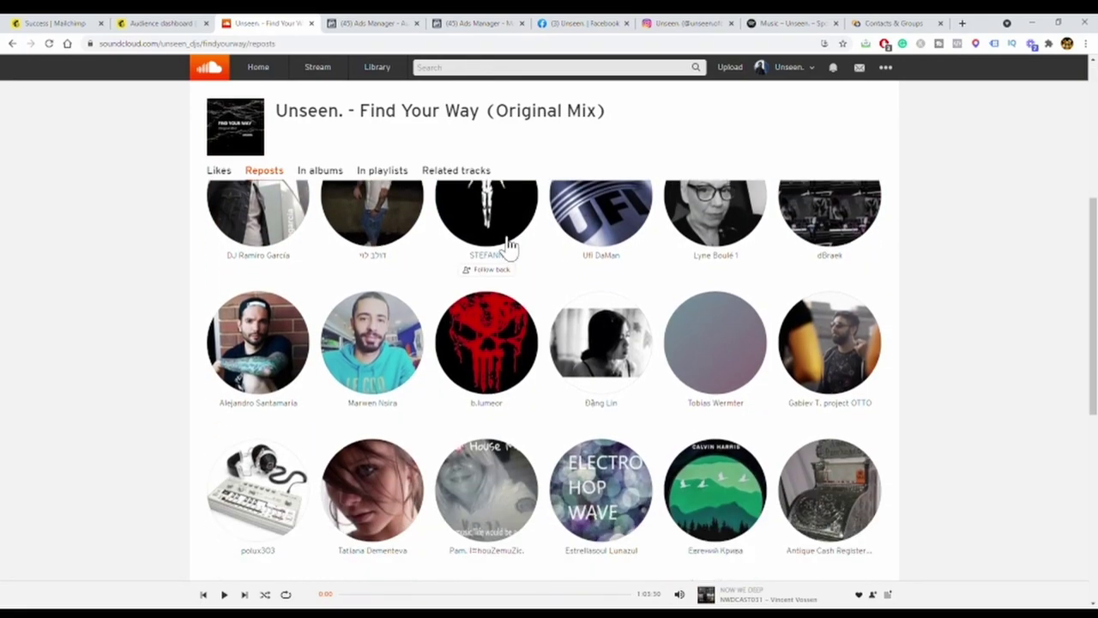
{"action": "scroll", "coordinate": [511, 247], "scroll_direction": "down", "scroll_amount": 2}
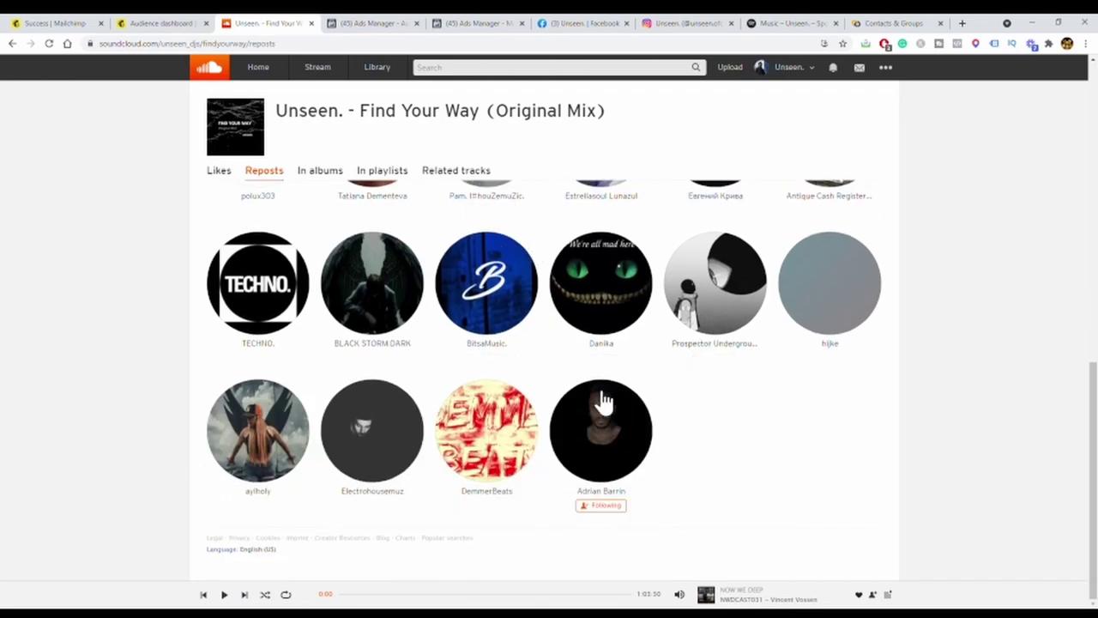
{"action": "scroll", "coordinate": [594, 343], "scroll_direction": "up", "scroll_amount": 3}
{"action": "scroll", "coordinate": [594, 352], "scroll_direction": "up", "scroll_amount": 2}
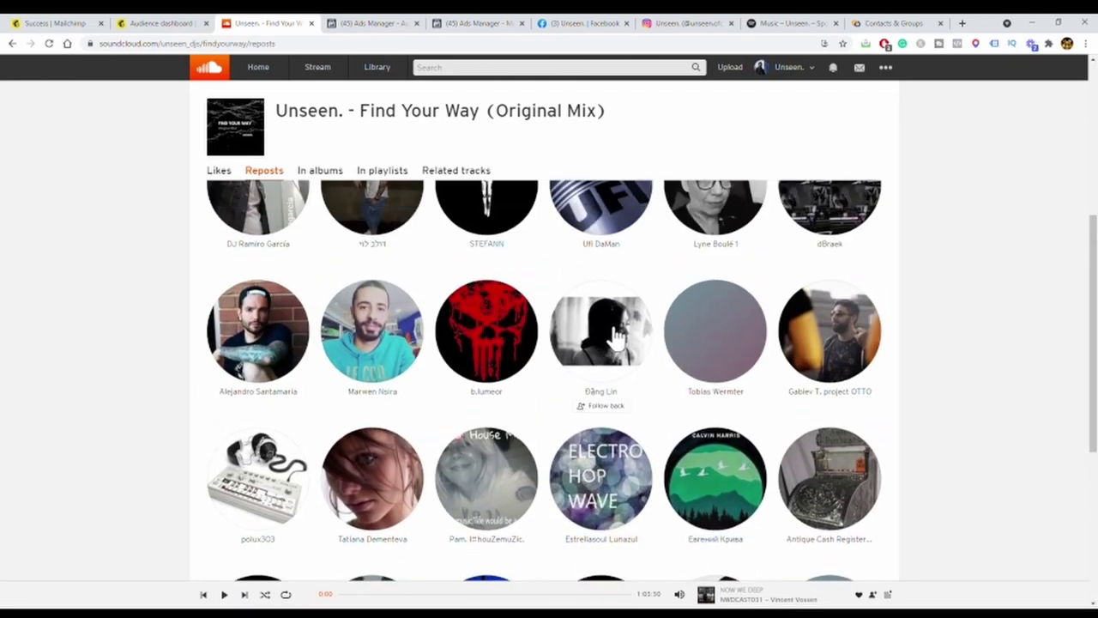
- Open a reposter's profile, start a new message beginning with "hey", and discard it unsent
{"action": "left_click", "coordinate": [605, 339]}
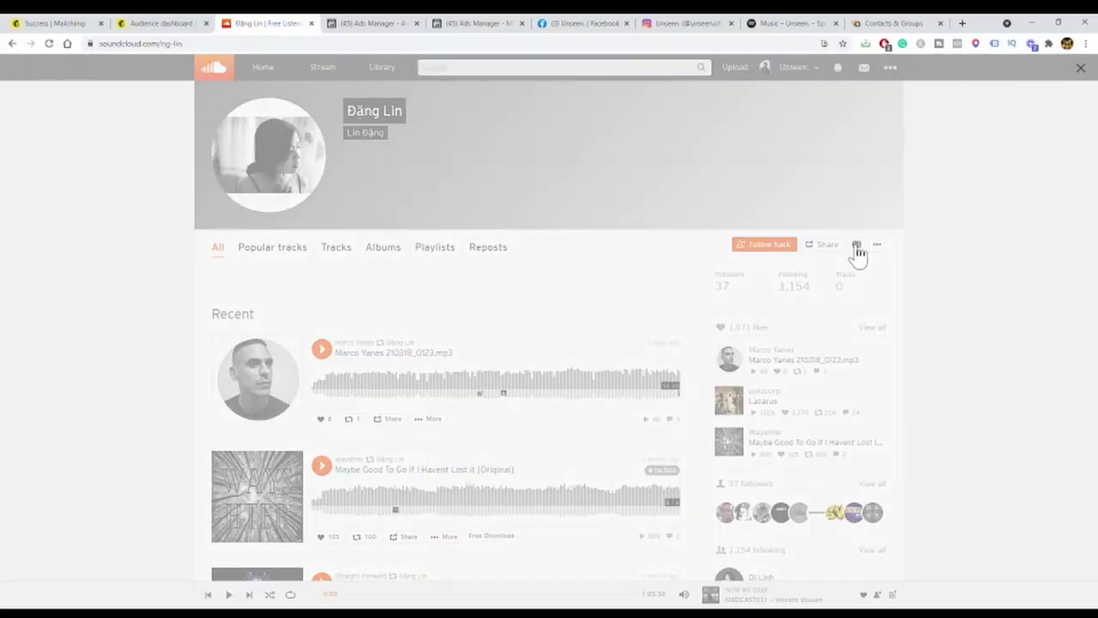
{"action": "left_click", "coordinate": [963, 223]}
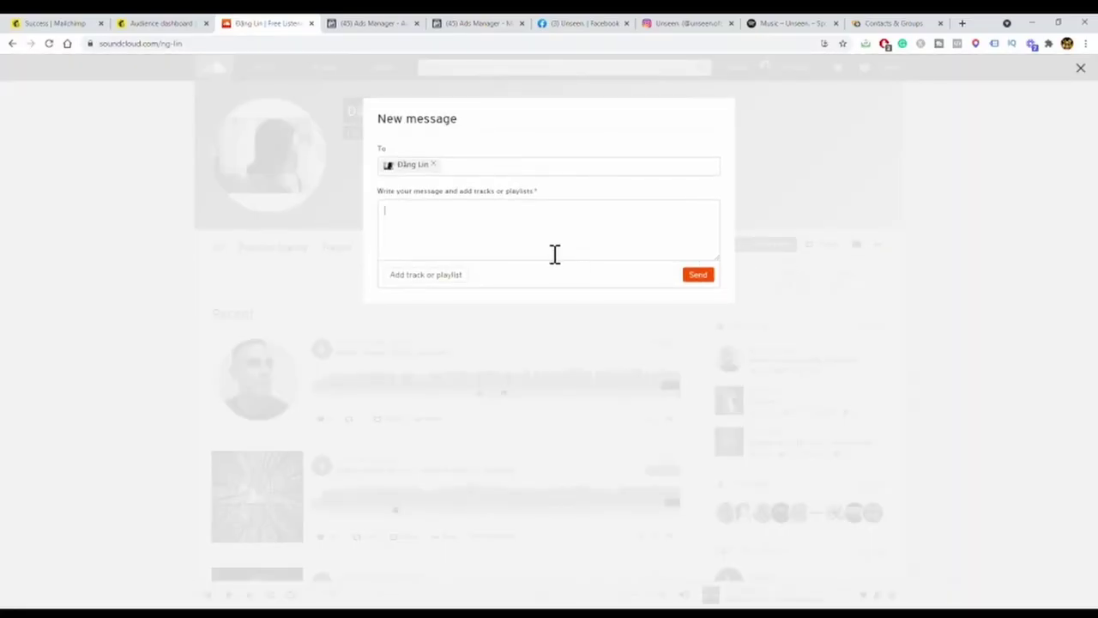
{"action": "type", "text": "hey"}
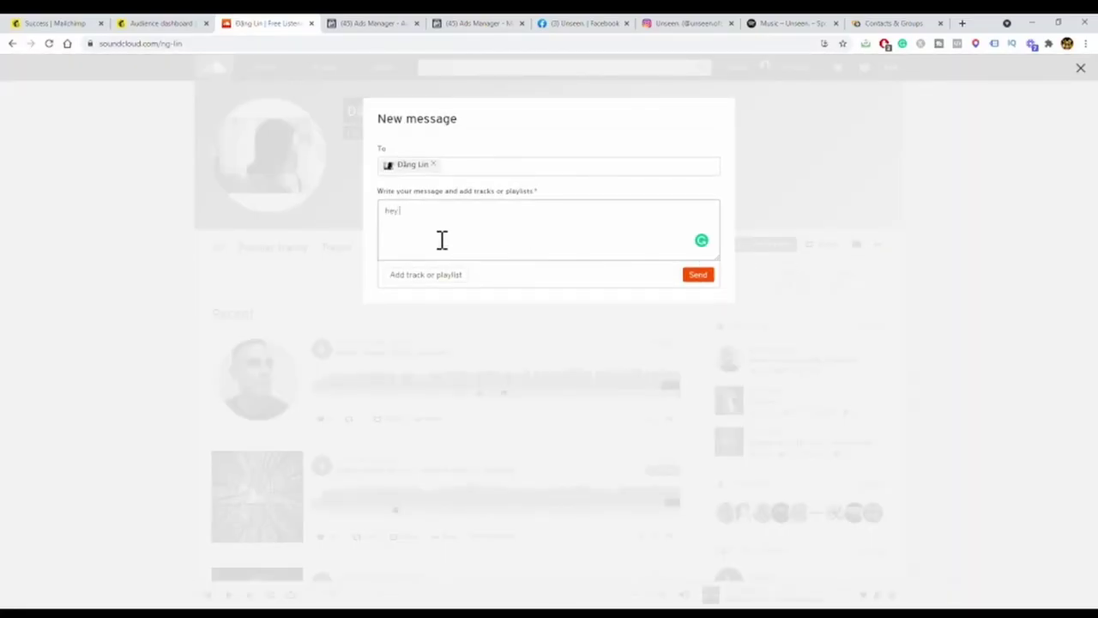
{"action": "type", "text": " is"}
{"action": "left_click", "coordinate": [791, 187]}
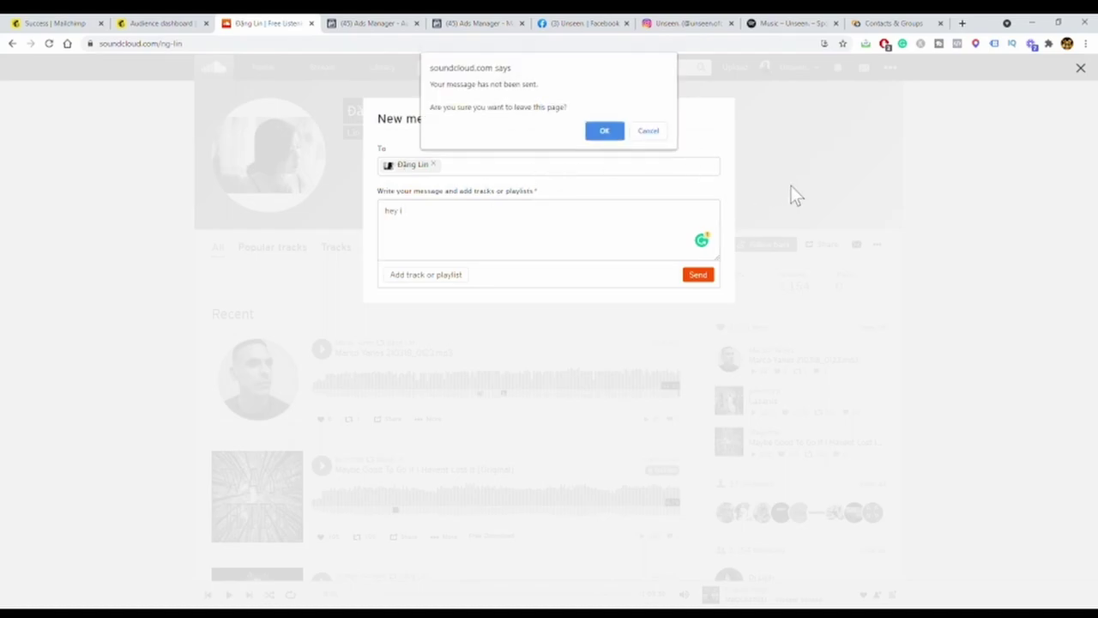
{"action": "left_click", "coordinate": [594, 133]}
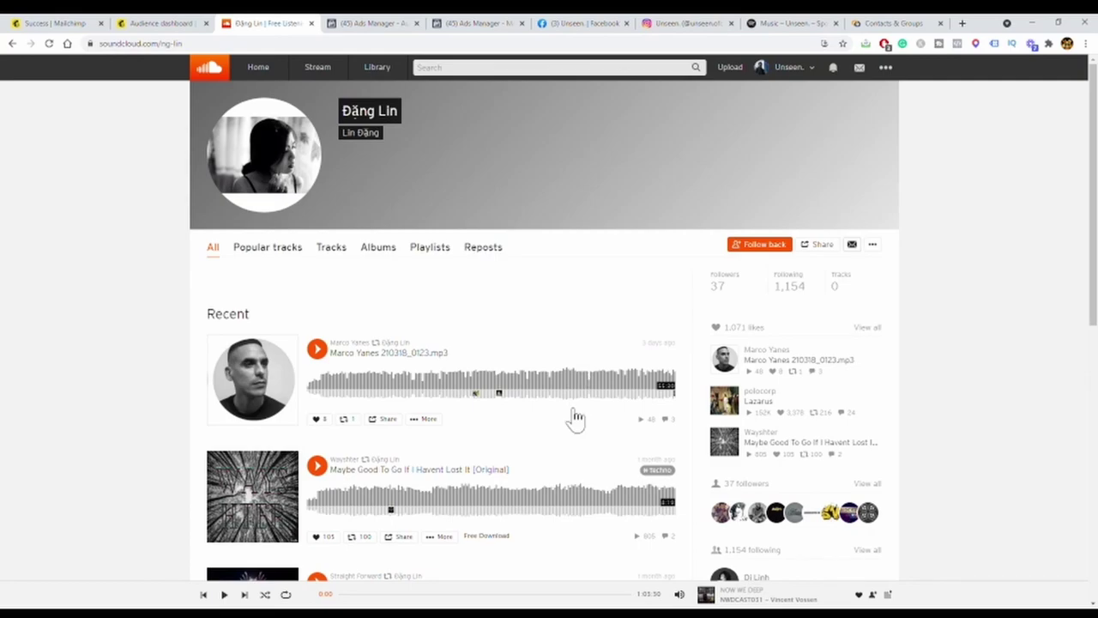
- Go back to the Find Your Way (Original Mix) track and browse the accounts that liked it
{"action": "key", "text": "alt+Left"}
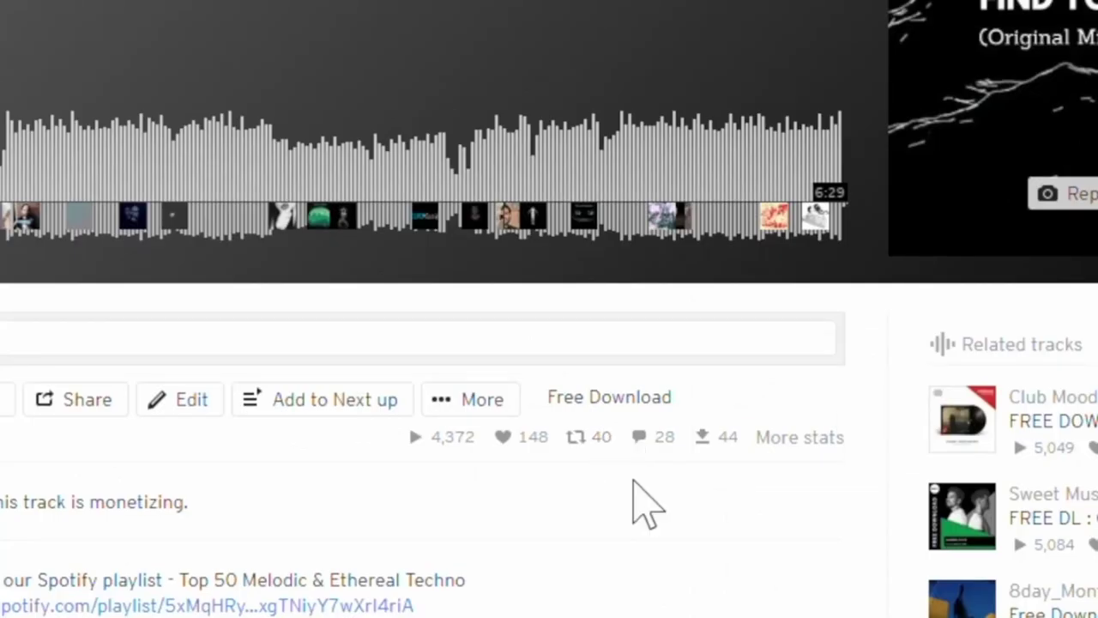
{"action": "left_click", "coordinate": [525, 440]}
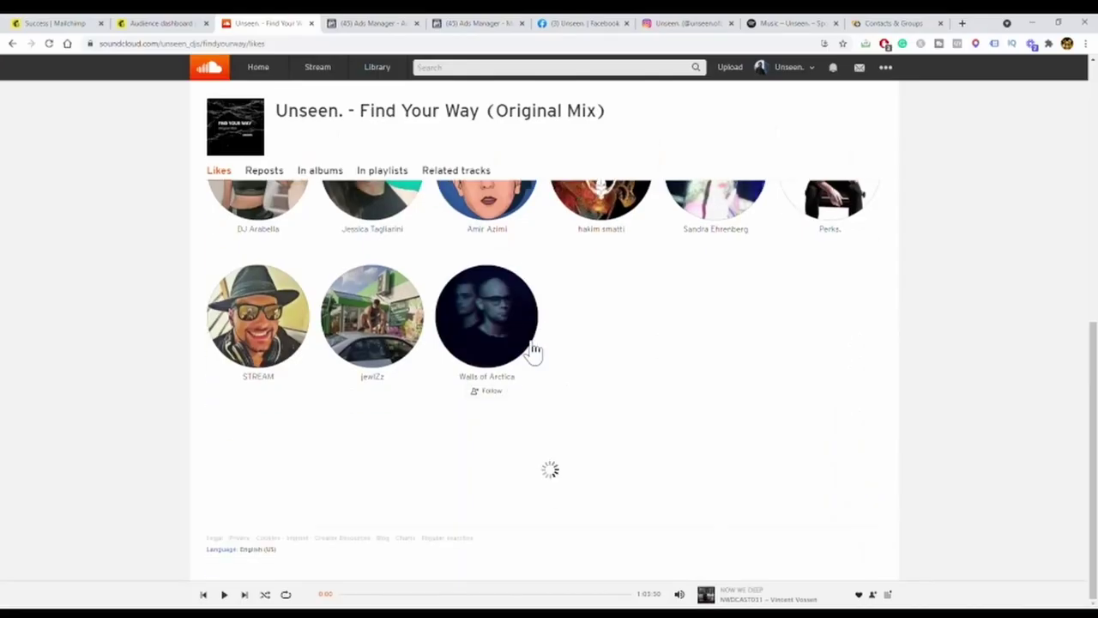
{"action": "scroll", "coordinate": [532, 351], "scroll_direction": "down", "scroll_amount": 4}
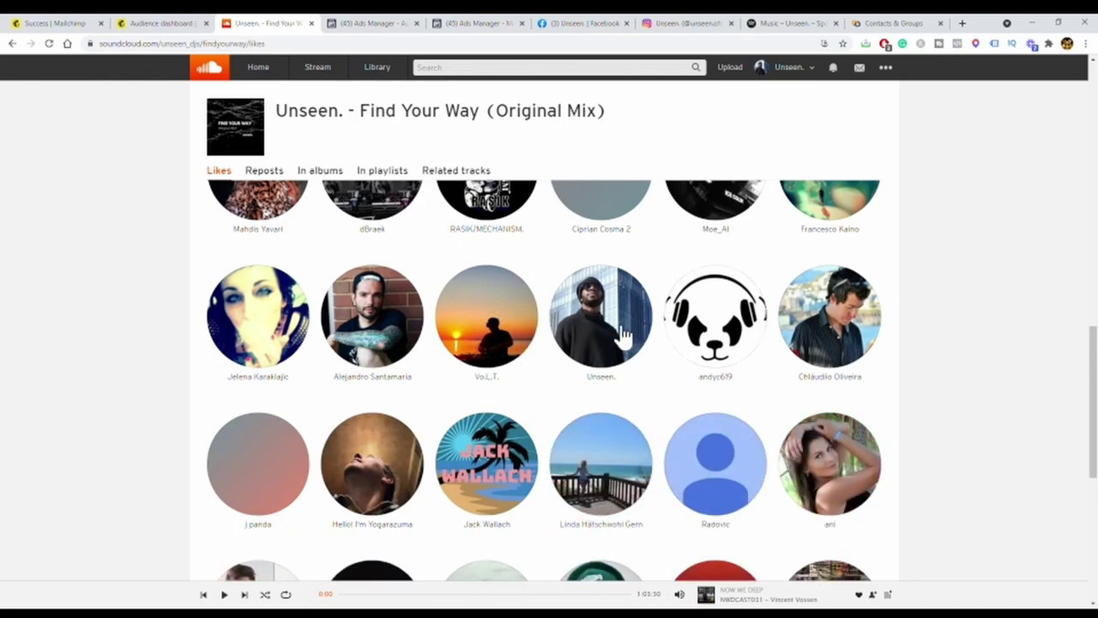
{"action": "scroll", "coordinate": [601, 339], "scroll_direction": "down", "scroll_amount": 3}
{"action": "scroll", "coordinate": [598, 343], "scroll_direction": "up", "scroll_amount": 1}
- Open the profile of a DJ who liked the track, expand the full bio, and return to the likes list
{"action": "left_click", "coordinate": [601, 384]}
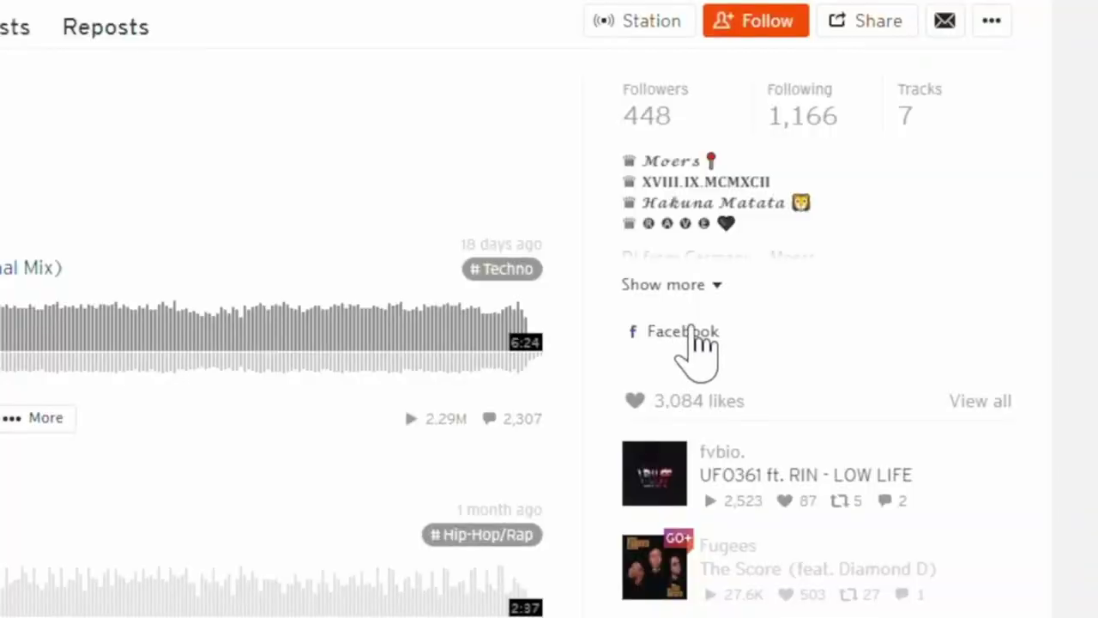
{"action": "left_click", "coordinate": [701, 291]}
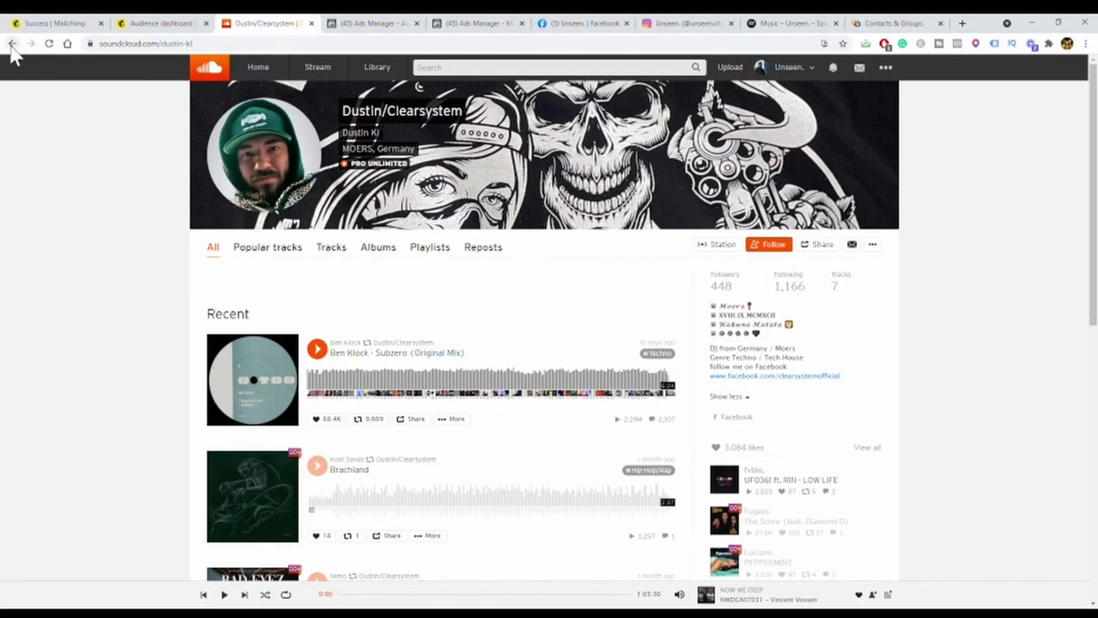
{"action": "left_click", "coordinate": [12, 44]}
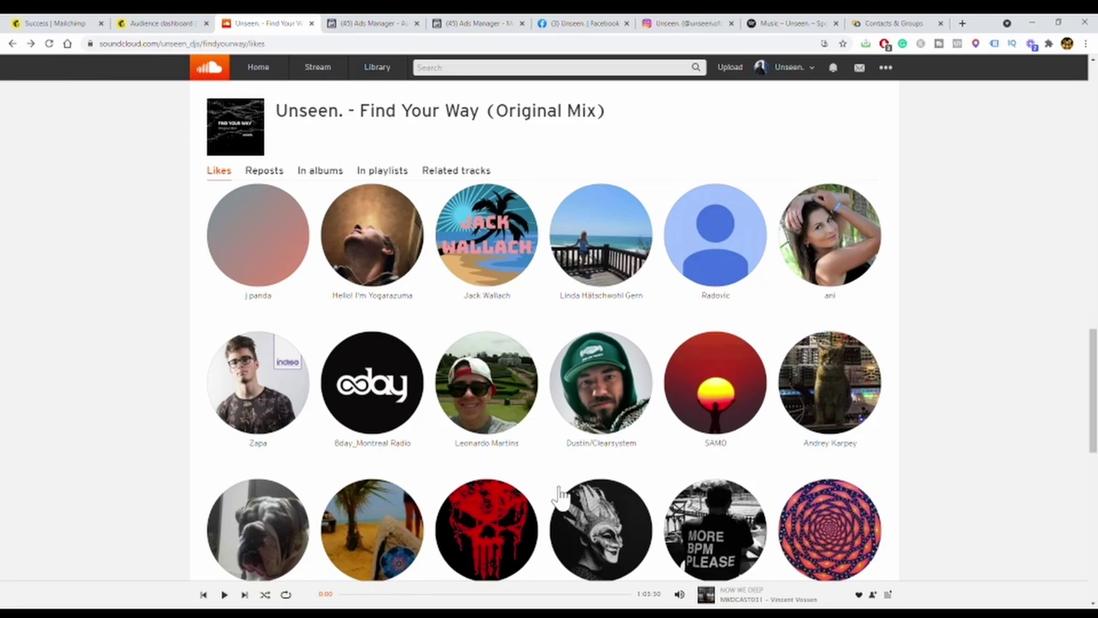
- Browse more of the accounts that liked the track and look through the Find Your Way track page
{"action": "scroll", "coordinate": [590, 430], "scroll_direction": "down", "scroll_amount": 1}
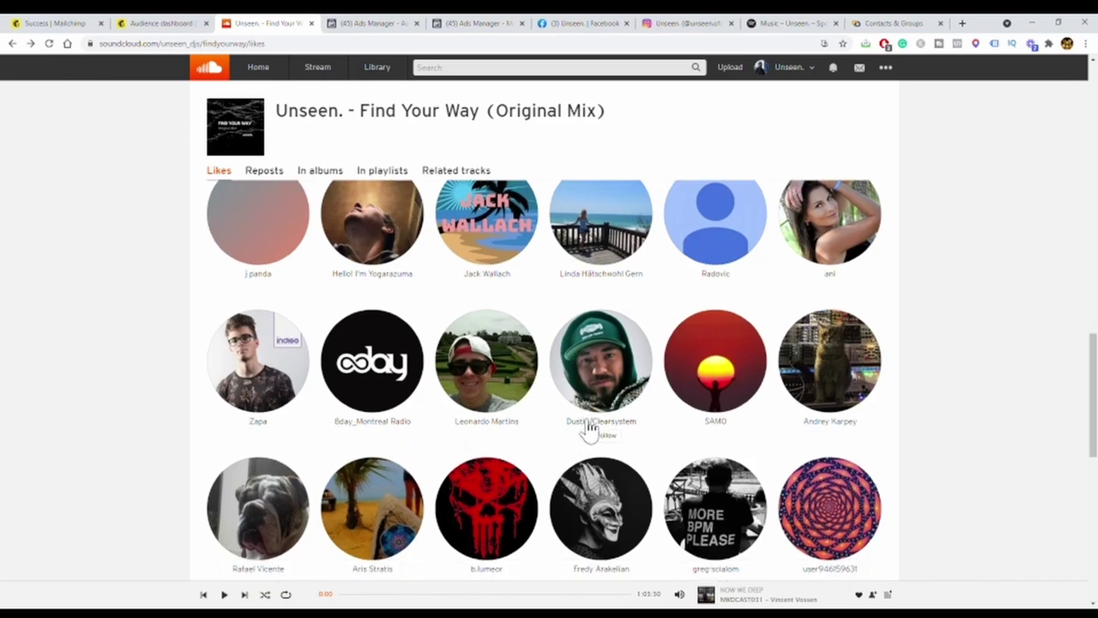
{"action": "scroll", "coordinate": [591, 429], "scroll_direction": "down", "scroll_amount": 2}
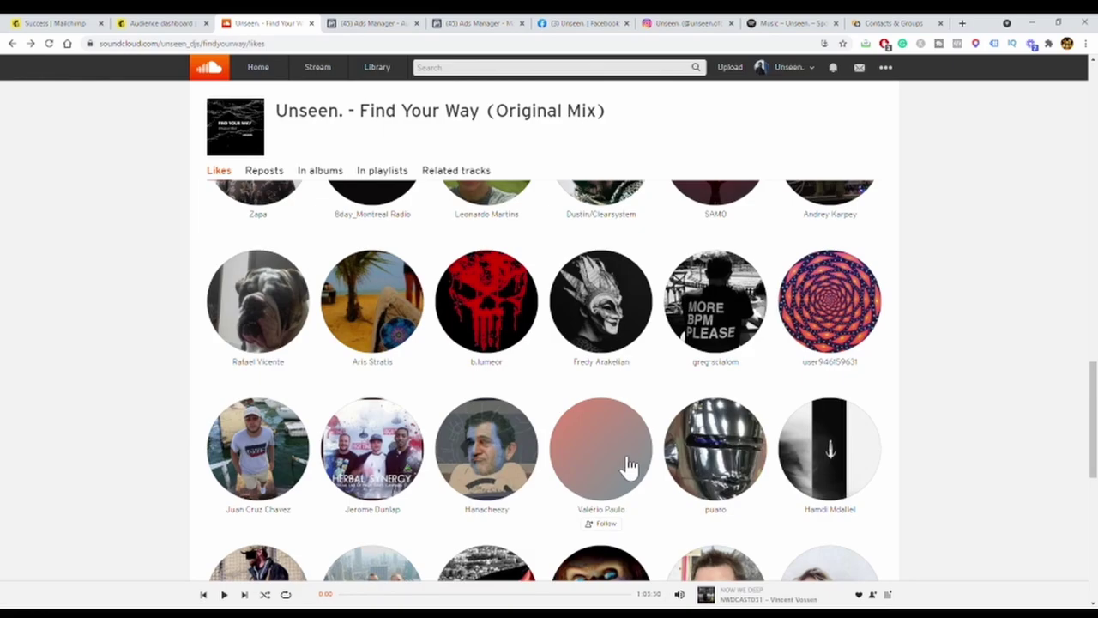
{"action": "scroll", "coordinate": [618, 446], "scroll_direction": "down", "scroll_amount": 10}
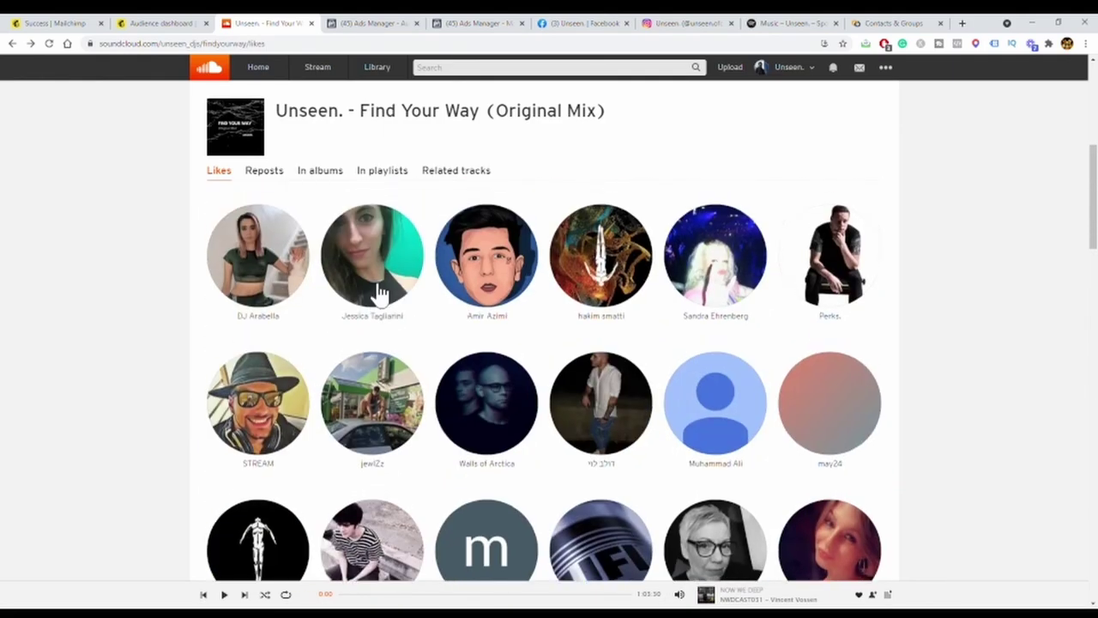
{"action": "scroll", "coordinate": [378, 291], "scroll_direction": "up", "scroll_amount": 5}
{"action": "left_click", "coordinate": [12, 43]}
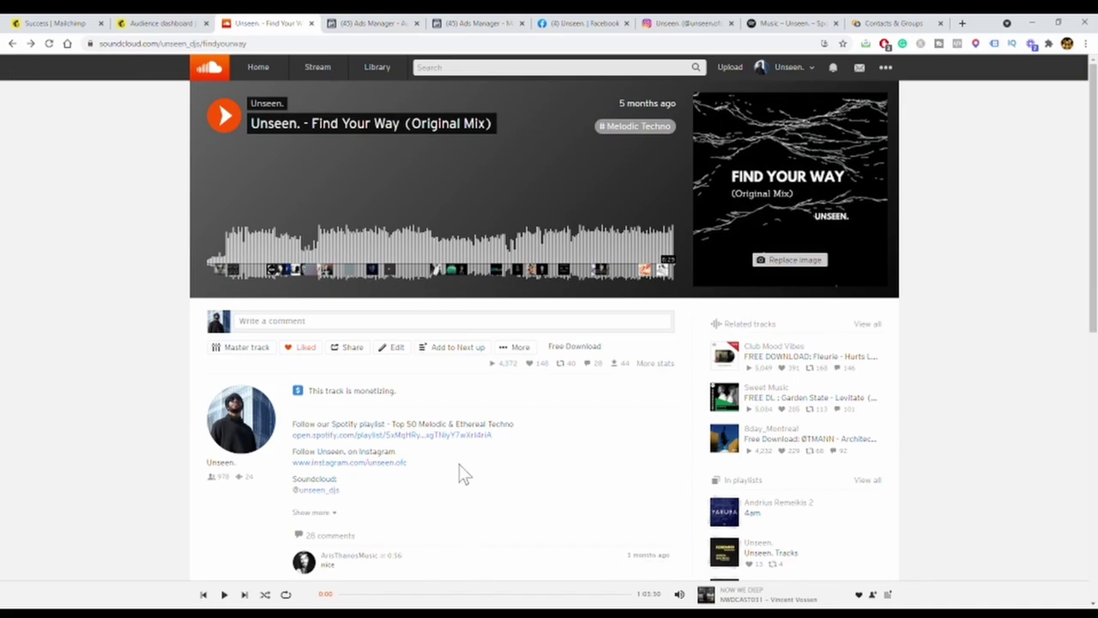
{"action": "scroll", "coordinate": [461, 473], "scroll_direction": "down", "scroll_amount": 3}
{"action": "scroll", "coordinate": [347, 420], "scroll_direction": "down", "scroll_amount": 3}
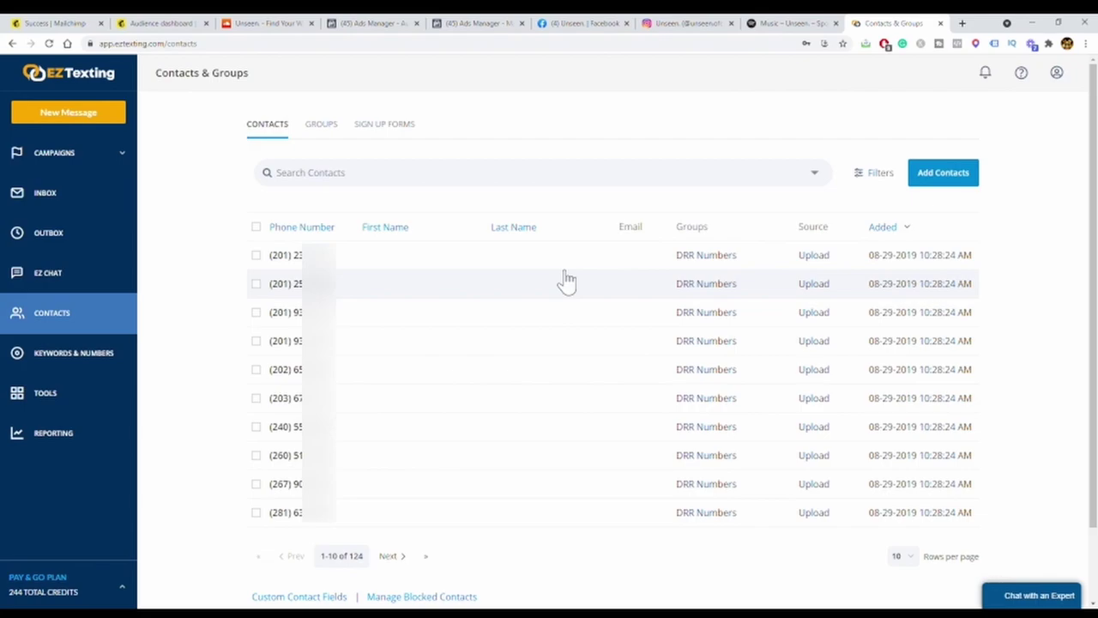
- In EZ Texting, expand the plan's credit details and open the options for buying more Anytime Credits, including the custom amount
{"action": "scroll", "coordinate": [549, 275], "scroll_direction": "down", "scroll_amount": 1}
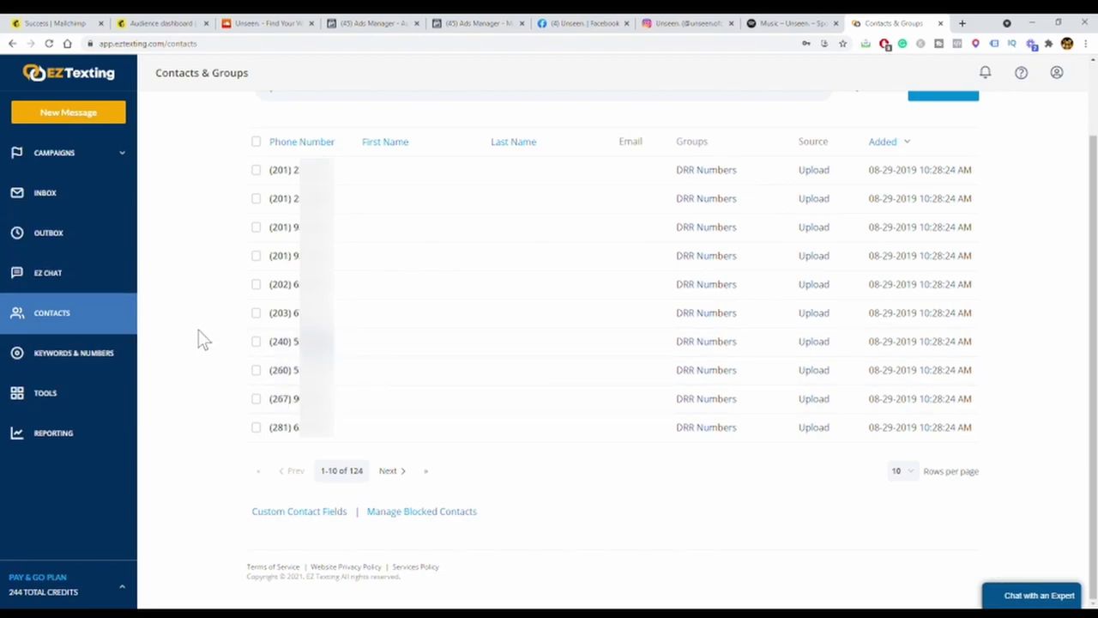
{"action": "scroll", "coordinate": [197, 337], "scroll_direction": "up", "scroll_amount": 2}
{"action": "left_click", "coordinate": [73, 583]}
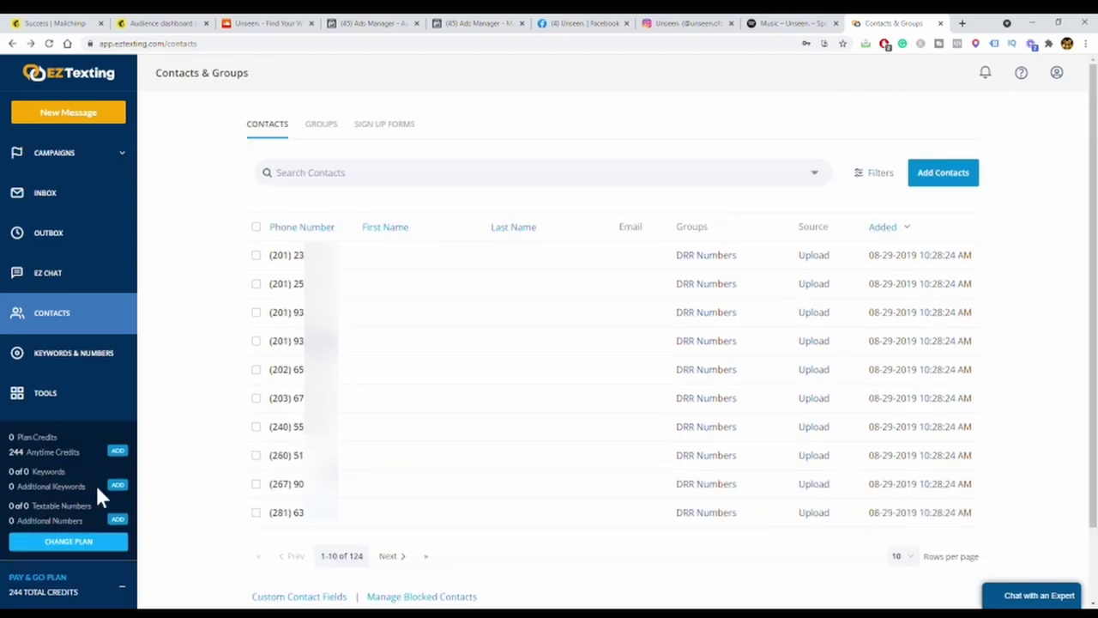
{"action": "left_click", "coordinate": [119, 453]}
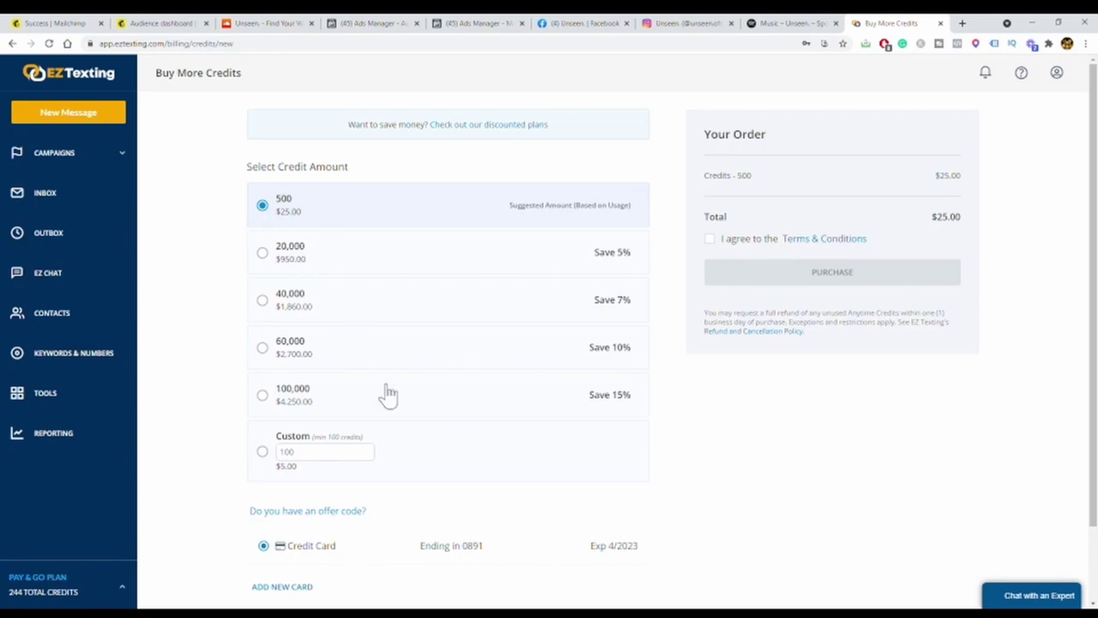
{"action": "left_click", "coordinate": [282, 452]}
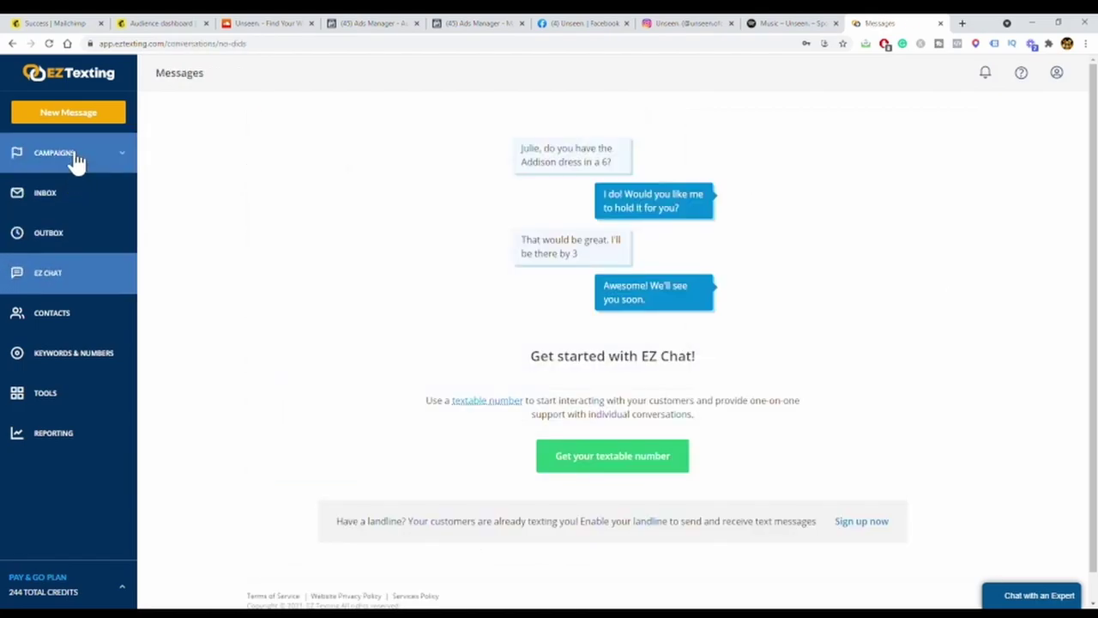
- View the available campaign types, return to the contacts list, and highlight the account's texting number in the account details
{"action": "left_click", "coordinate": [74, 155]}
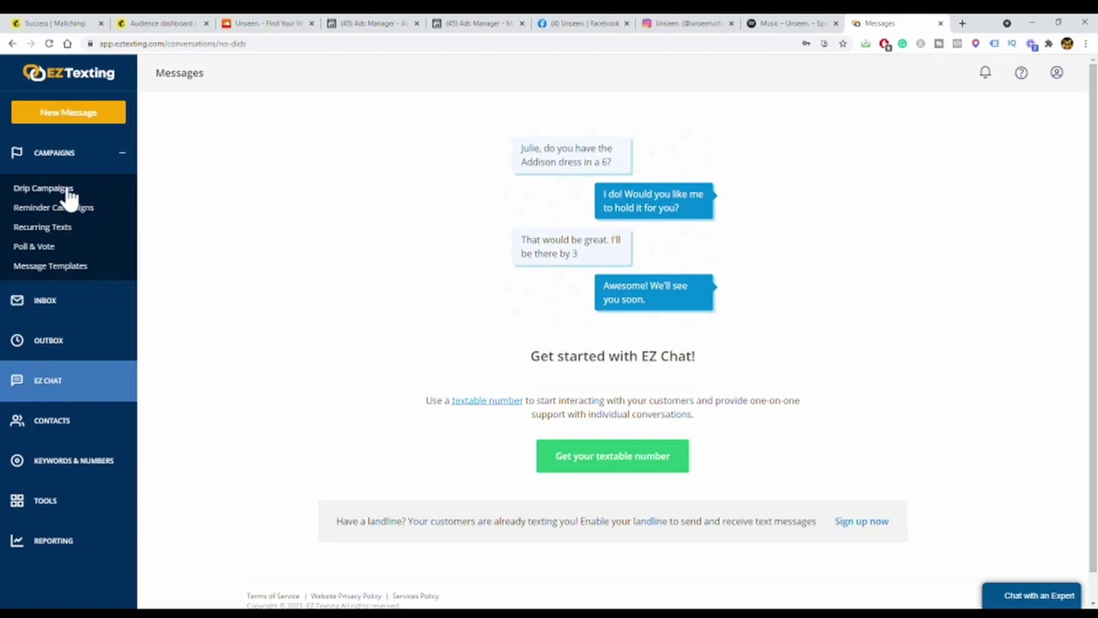
{"action": "left_click", "coordinate": [42, 420]}
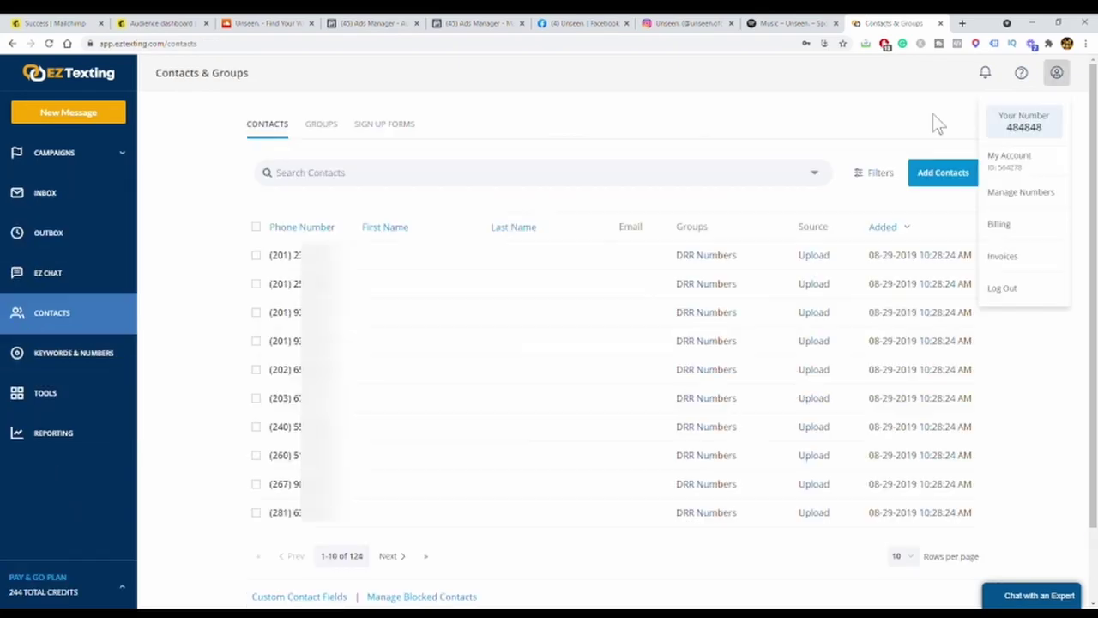
{"action": "left_click", "coordinate": [1064, 76]}
{"action": "left_click_drag", "start_coordinate": [1045, 137], "coordinate": [1018, 139]}
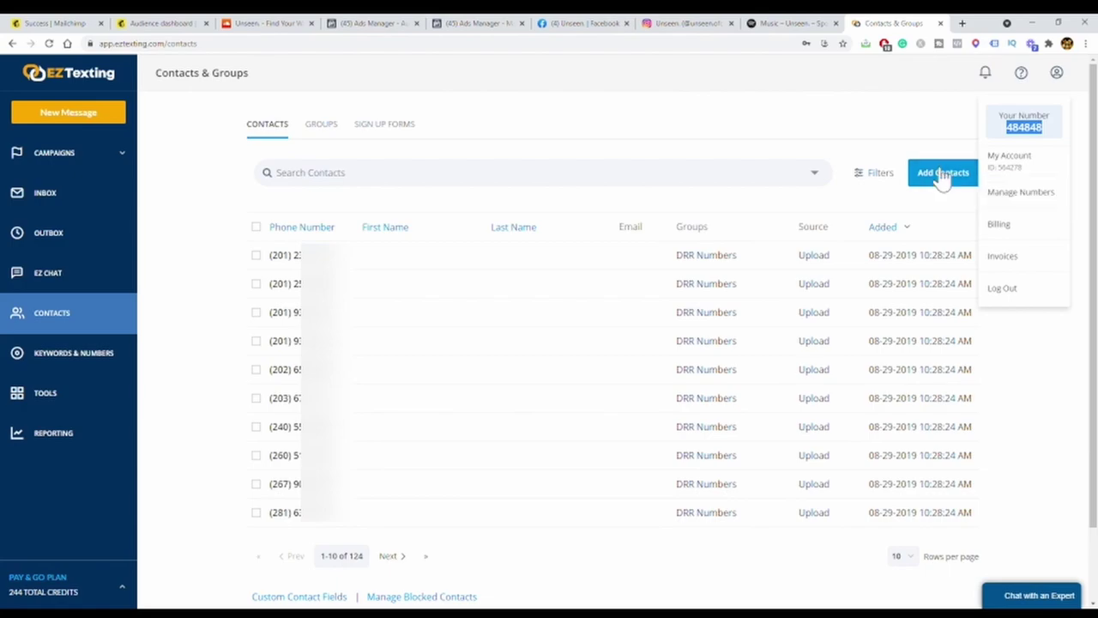
{"action": "left_click", "coordinate": [758, 123]}
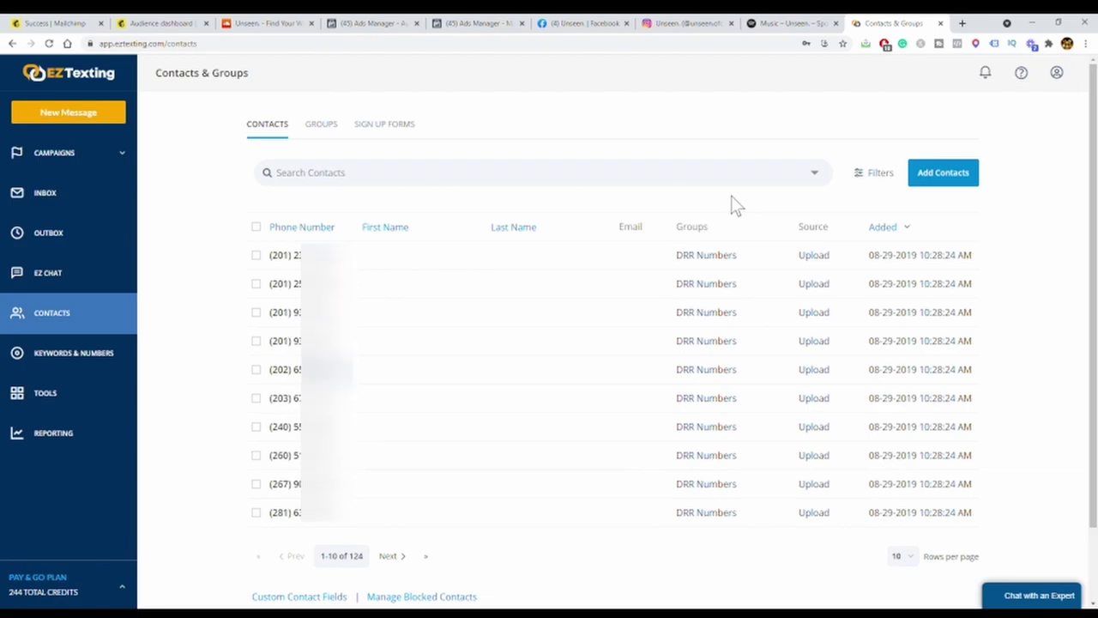
- Look at the EZ Chat page, open the inbox, and view a fan's reply saying they want to go
{"action": "left_click", "coordinate": [72, 287]}
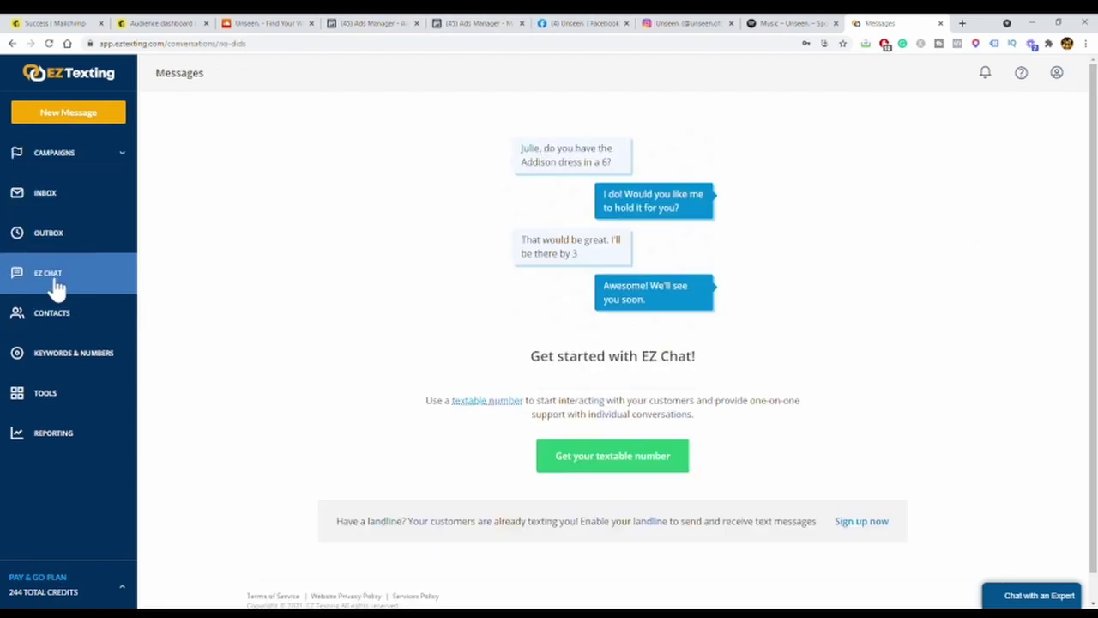
{"action": "left_click", "coordinate": [69, 199]}
{"action": "left_click", "coordinate": [79, 202]}
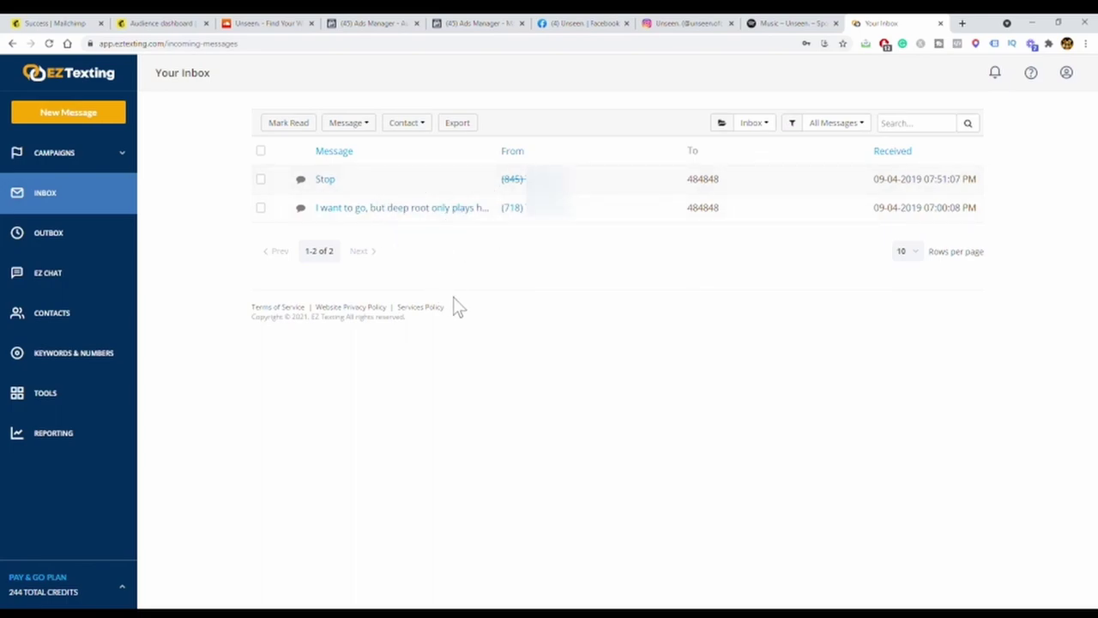
{"action": "left_click", "coordinate": [399, 216]}
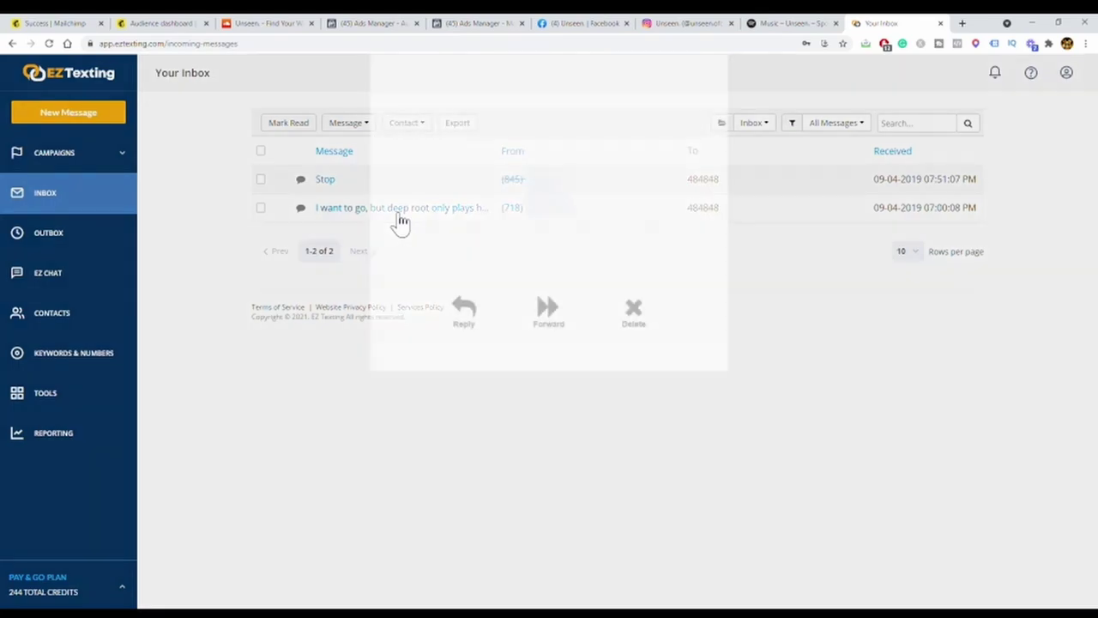
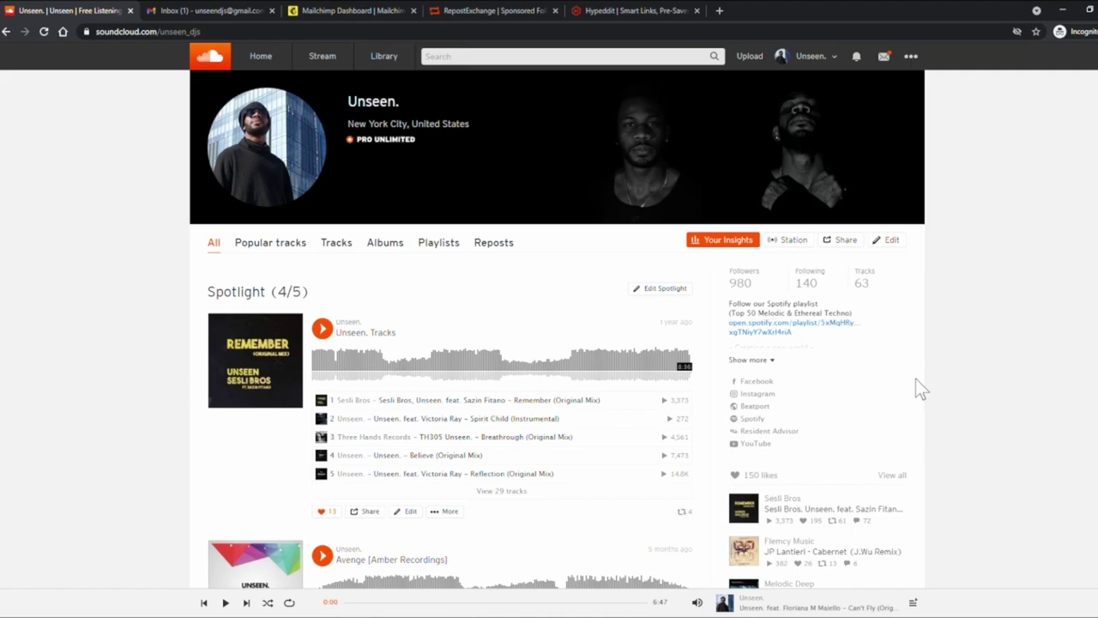
- Switch to RepostExchange, browse the recommended campaigns, and open the comparison of all subscription plans
{"action": "left_click", "coordinate": [472, 11]}
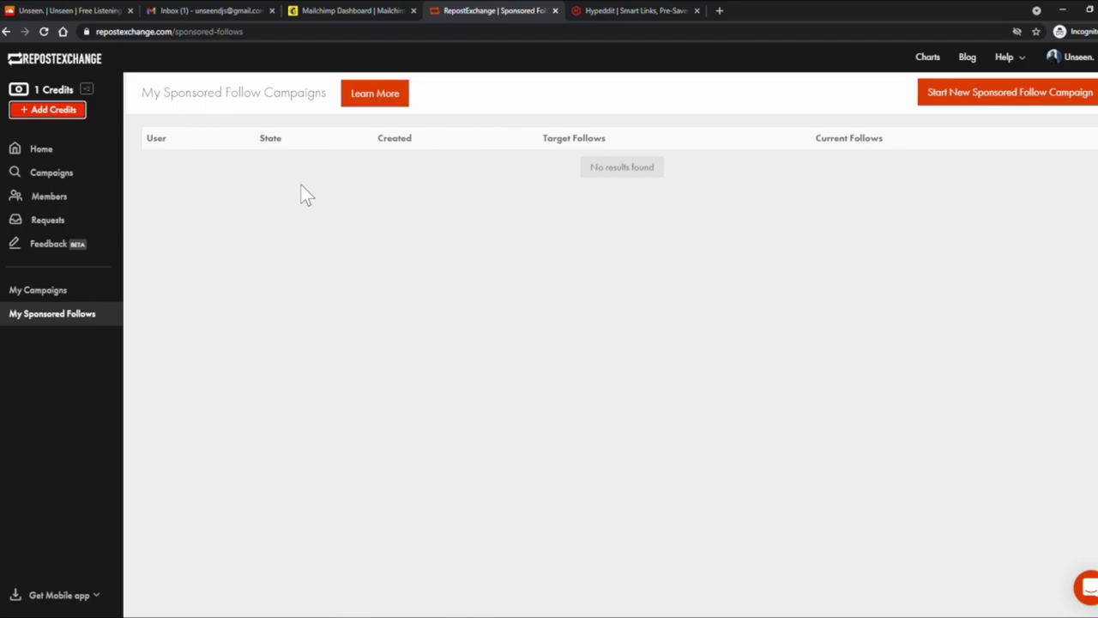
{"action": "left_click", "coordinate": [60, 182]}
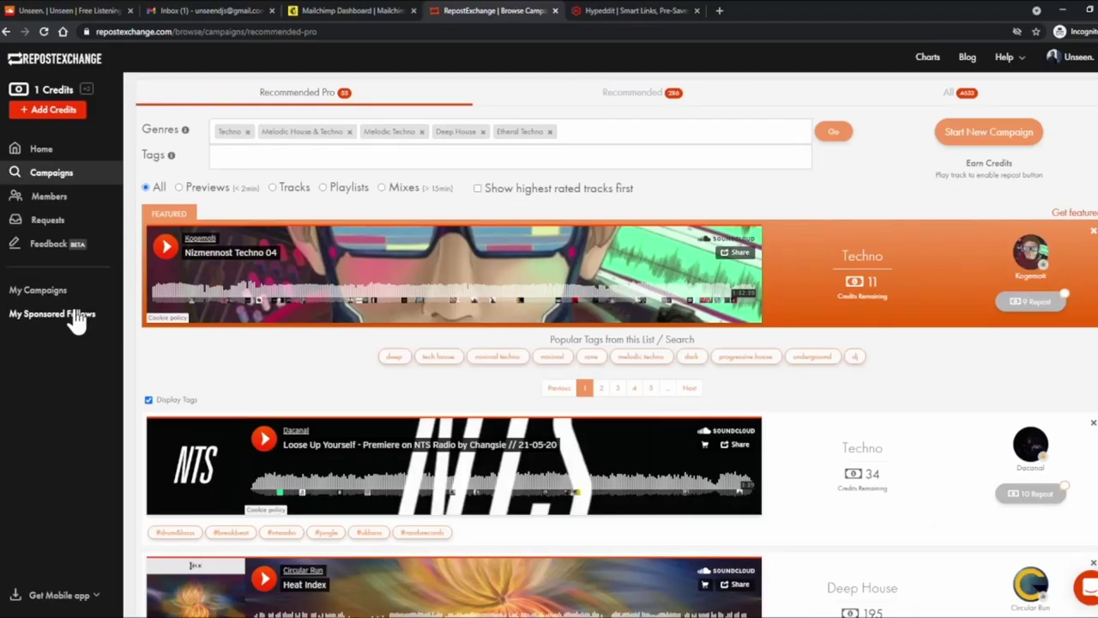
{"action": "left_click", "coordinate": [58, 115]}
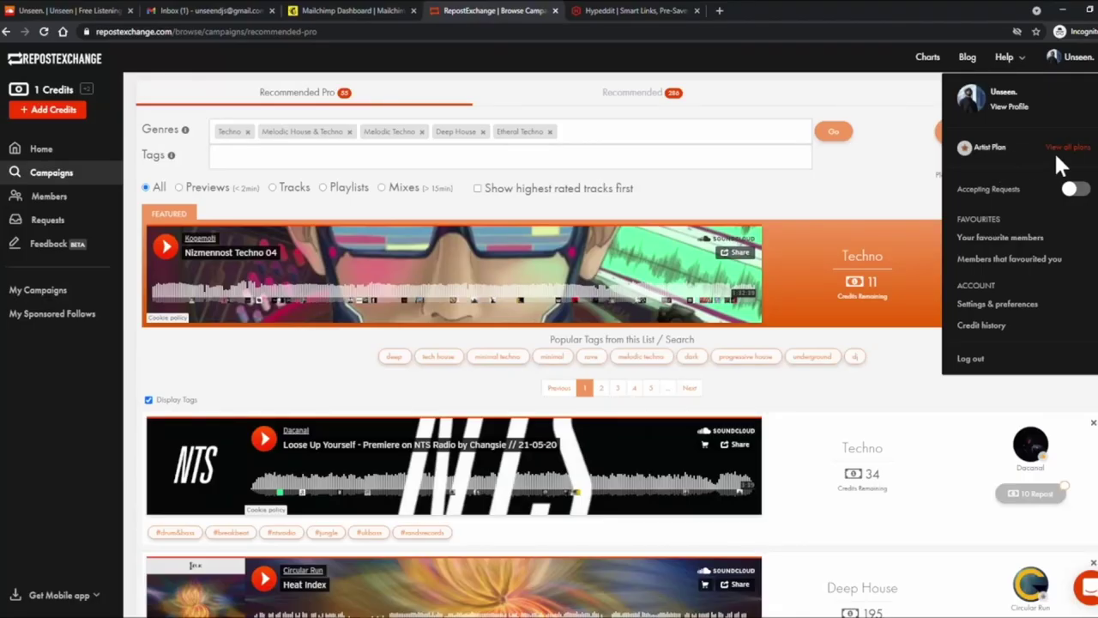
{"action": "left_click", "coordinate": [1071, 151]}
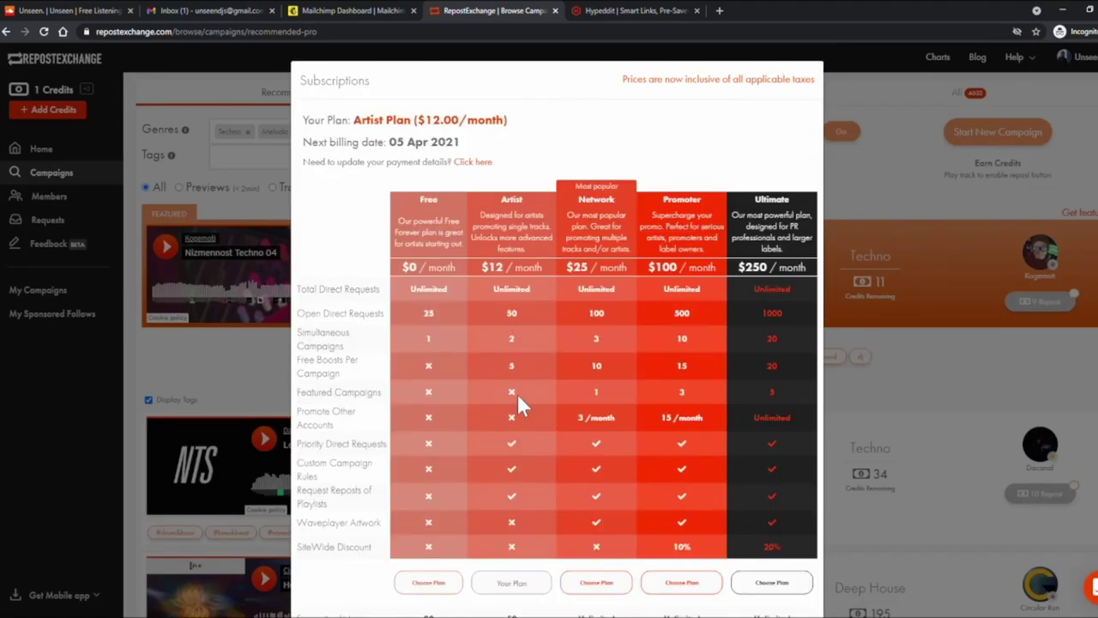
- Highlight the Custom Campaign Rules feature in the plan comparison, and close the comparison
{"action": "left_click_drag", "start_coordinate": [367, 463], "coordinate": [312, 472]}
{"action": "left_click", "coordinate": [313, 472]}
{"action": "triple_click", "coordinate": [343, 351]}
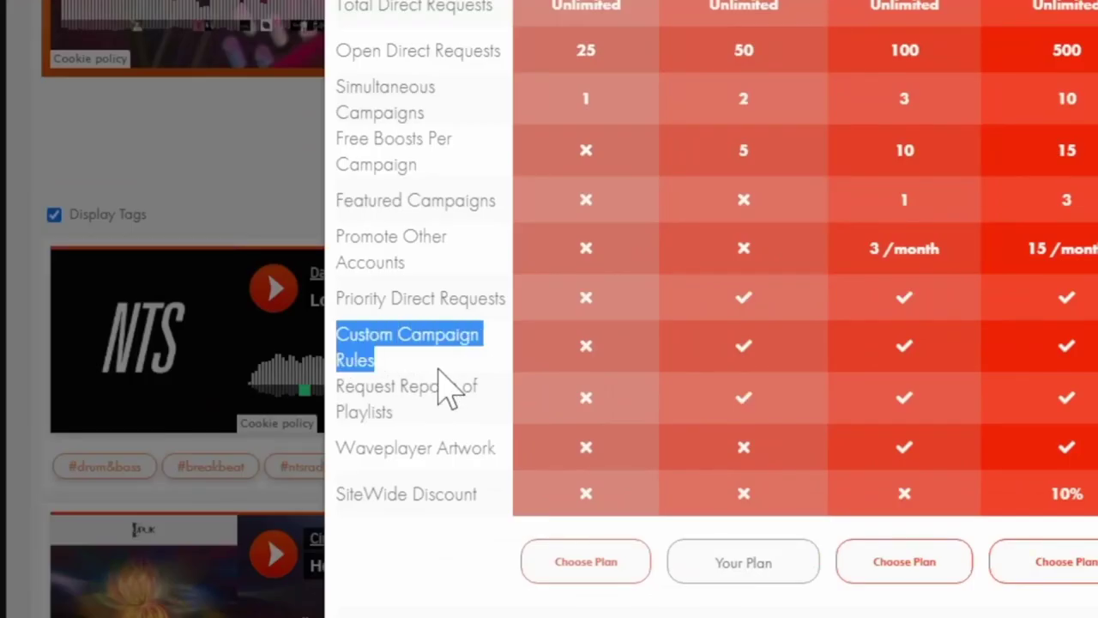
{"action": "left_click", "coordinate": [459, 385]}
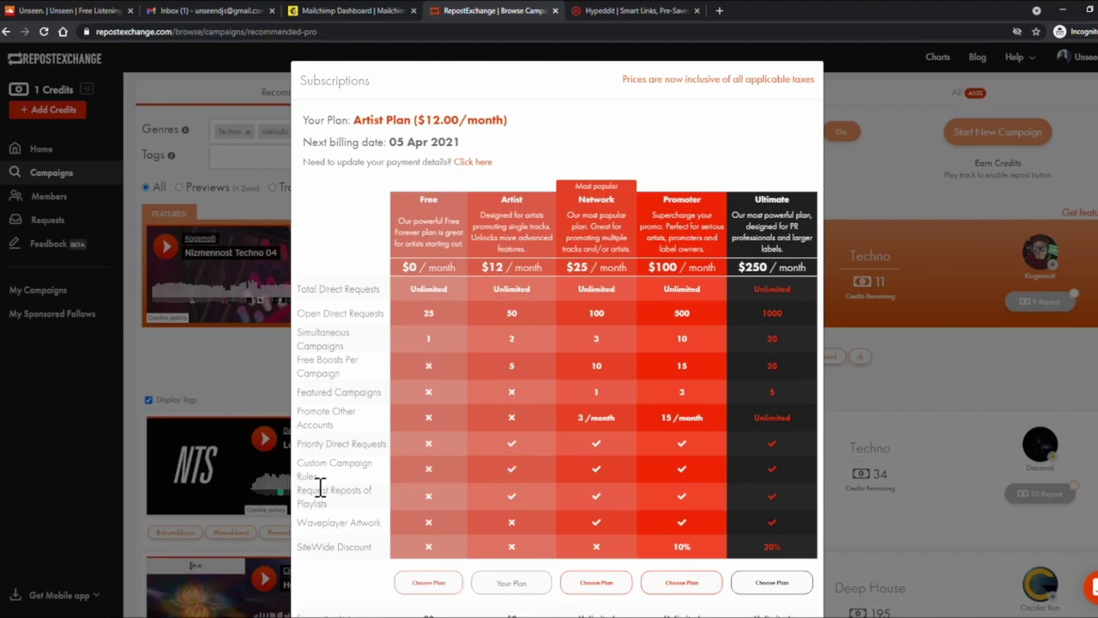
{"action": "left_click", "coordinate": [867, 283]}
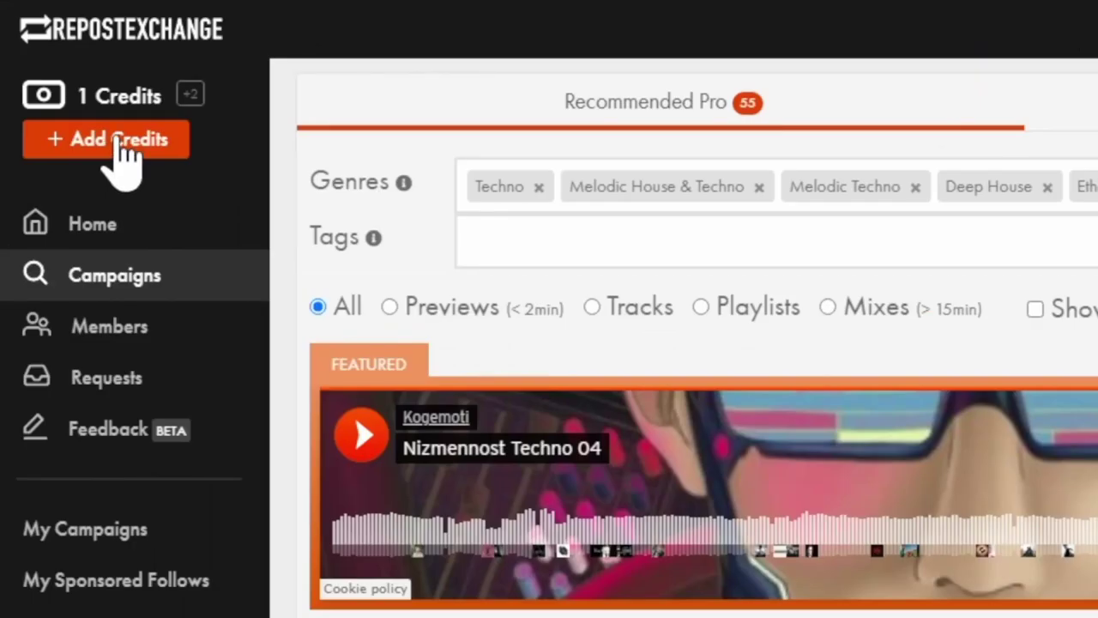
- Open the option for adding credits, and look through the Recommended Pro campaigns list
{"action": "left_click", "coordinate": [120, 143]}
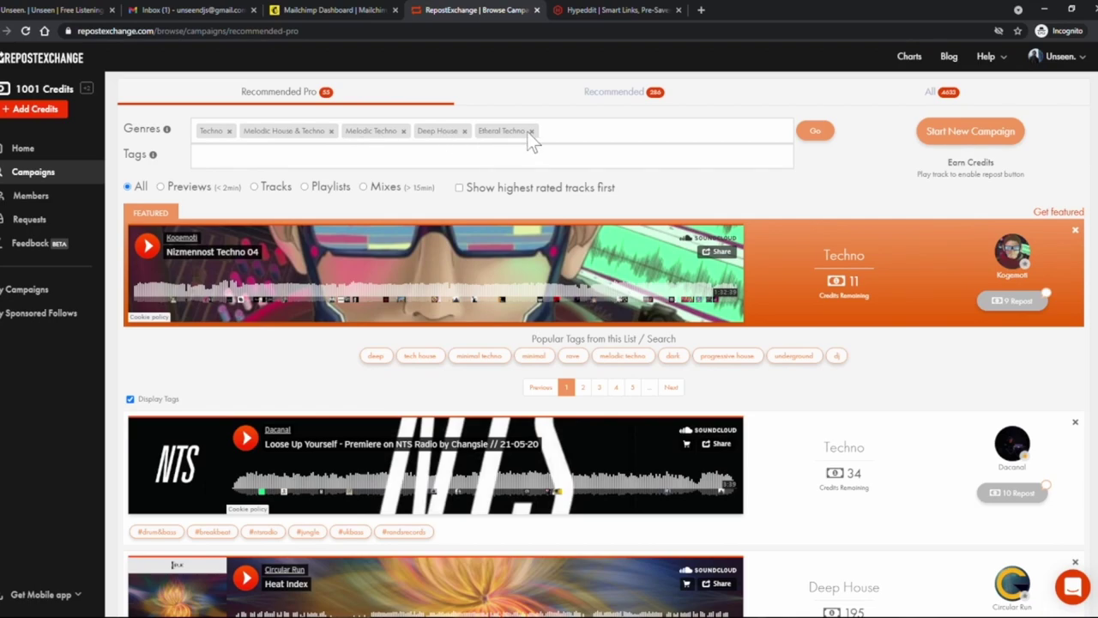
{"action": "scroll", "coordinate": [621, 439], "scroll_direction": "down", "scroll_amount": 3}
{"action": "scroll", "coordinate": [632, 442], "scroll_direction": "up", "scroll_amount": 1}
{"action": "scroll", "coordinate": [635, 442], "scroll_direction": "up", "scroll_amount": 2}
{"action": "scroll", "coordinate": [647, 404], "scroll_direction": "down", "scroll_amount": 3}
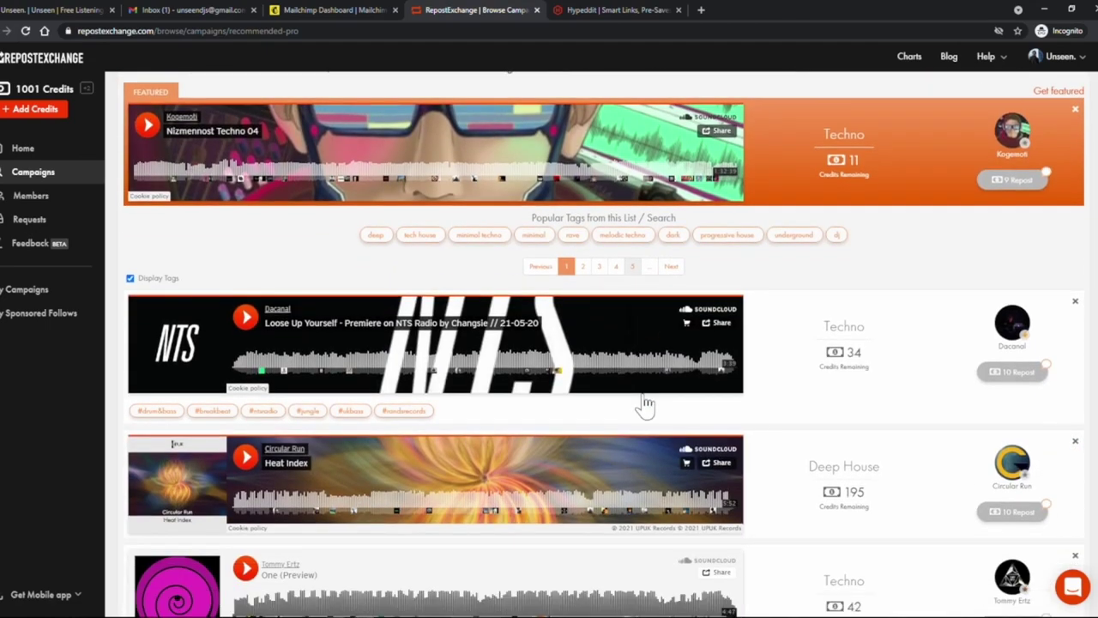
{"action": "scroll", "coordinate": [647, 404], "scroll_direction": "up", "scroll_amount": 3}
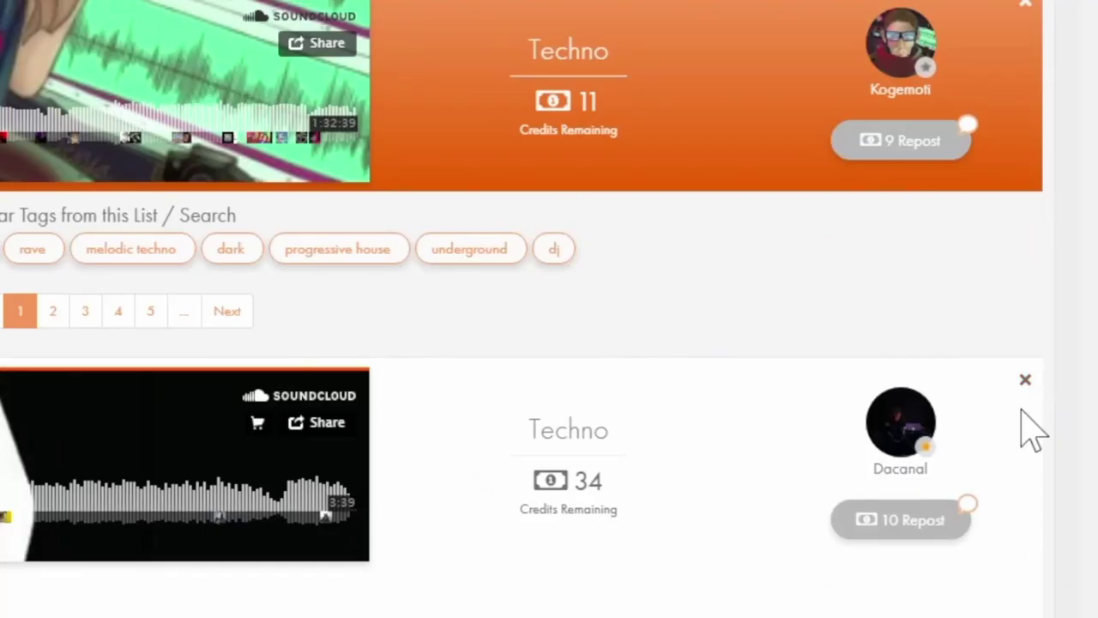
- Dismiss the first several campaigns below the featured one, and load another page of Recommended Pro campaigns
{"action": "scroll", "coordinate": [1041, 393], "scroll_direction": "down", "scroll_amount": 2}
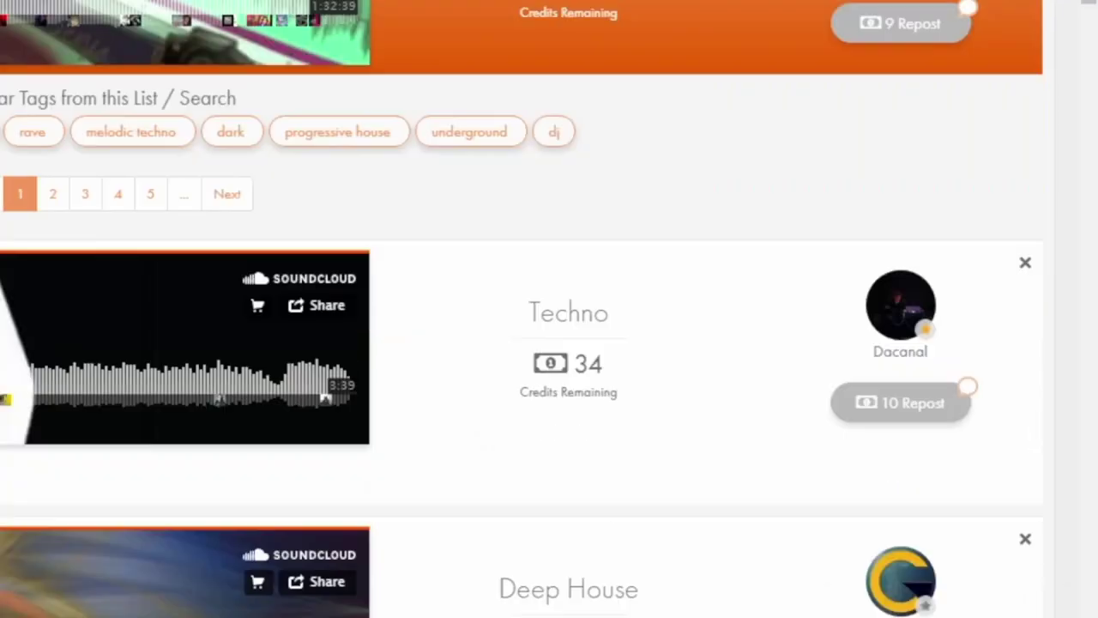
{"action": "left_click", "coordinate": [1043, 266]}
{"action": "left_click", "coordinate": [1043, 266]}
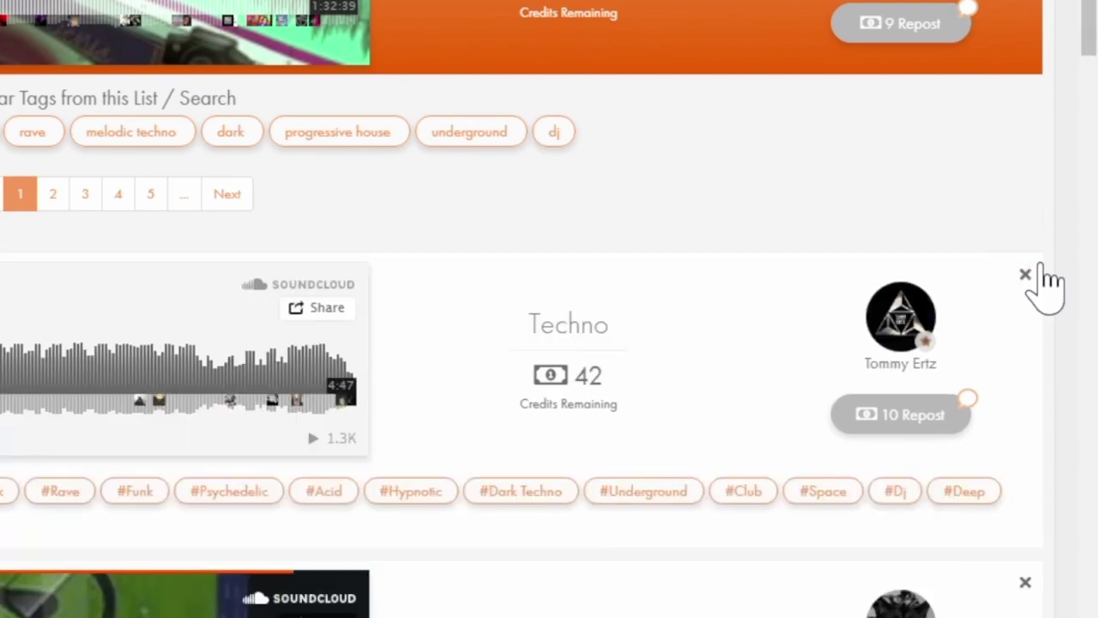
{"action": "left_click", "coordinate": [1026, 274]}
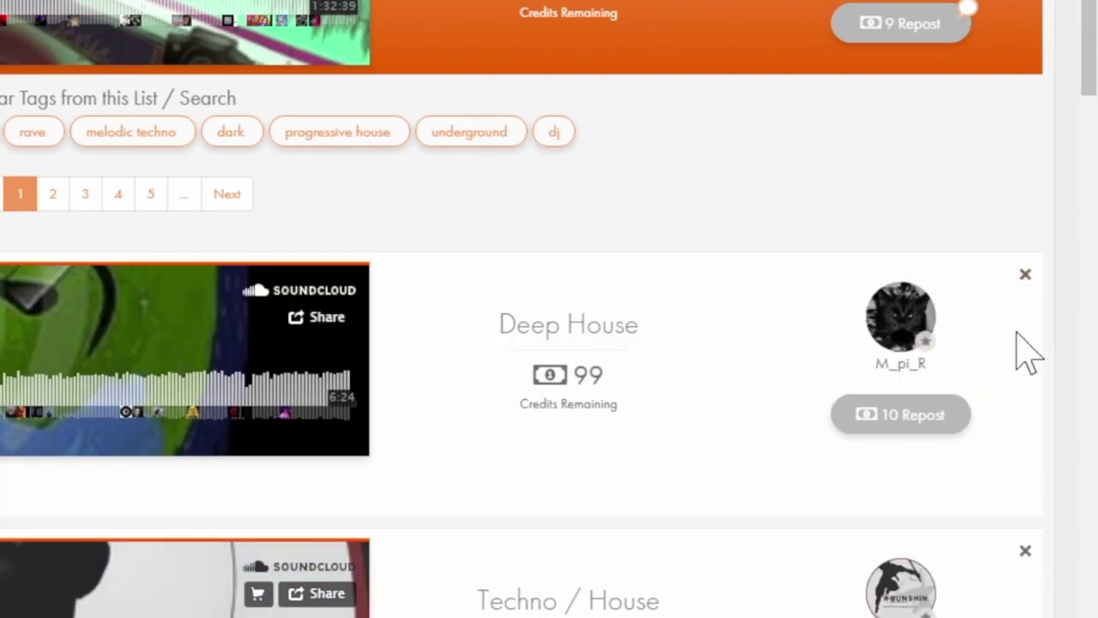
{"action": "left_click", "coordinate": [1042, 280]}
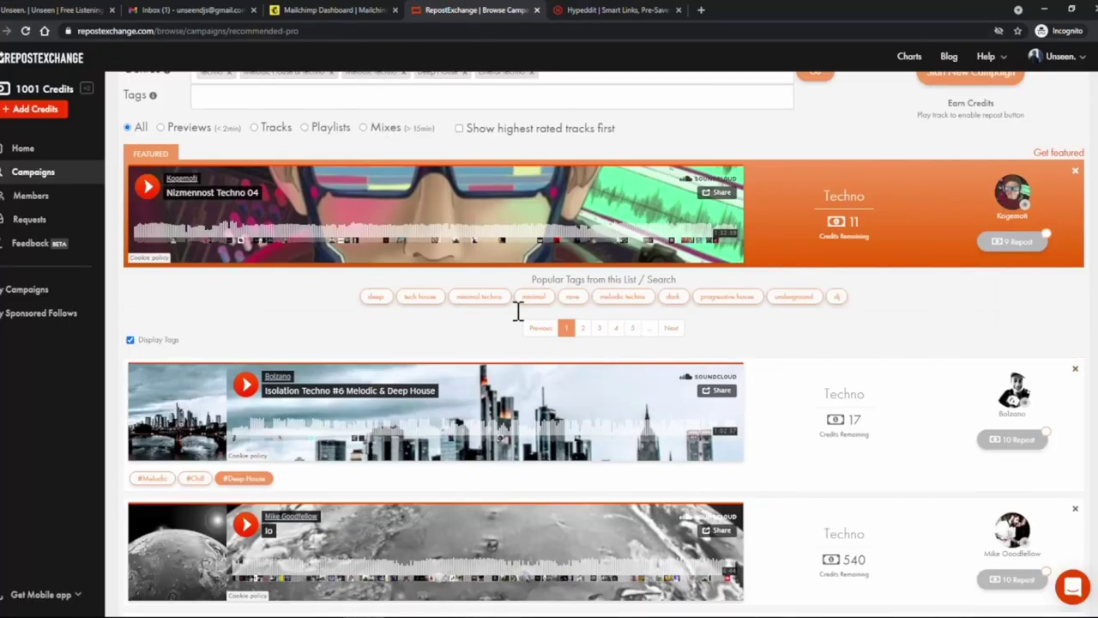
{"action": "left_click", "coordinate": [600, 331]}
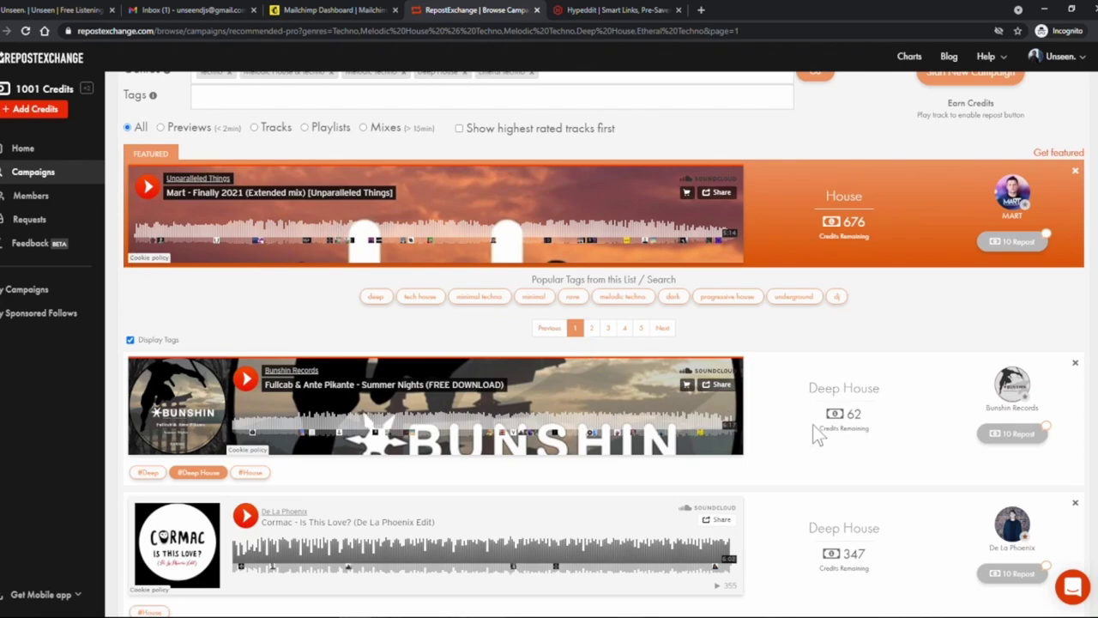
{"action": "scroll", "coordinate": [850, 373], "scroll_direction": "up", "scroll_amount": 1}
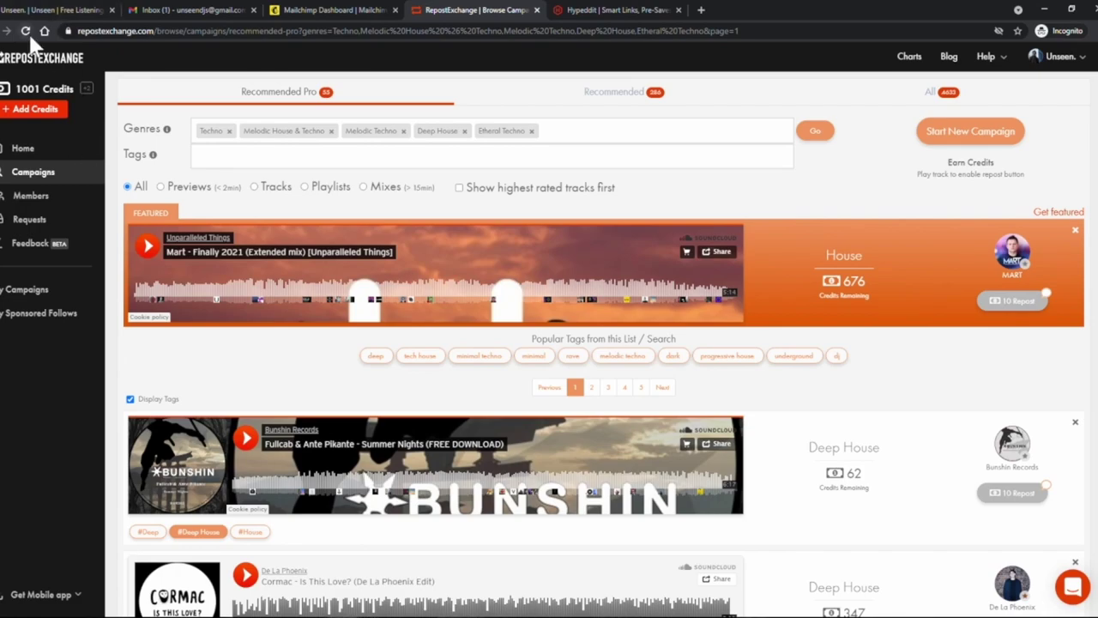
- Switch to the Unseen. SoundCloud profile and look over its spotlight playlists, mixes and reposted tracks
{"action": "left_click", "coordinate": [39, 6]}
{"action": "scroll", "coordinate": [498, 404], "scroll_direction": "down", "scroll_amount": 20}
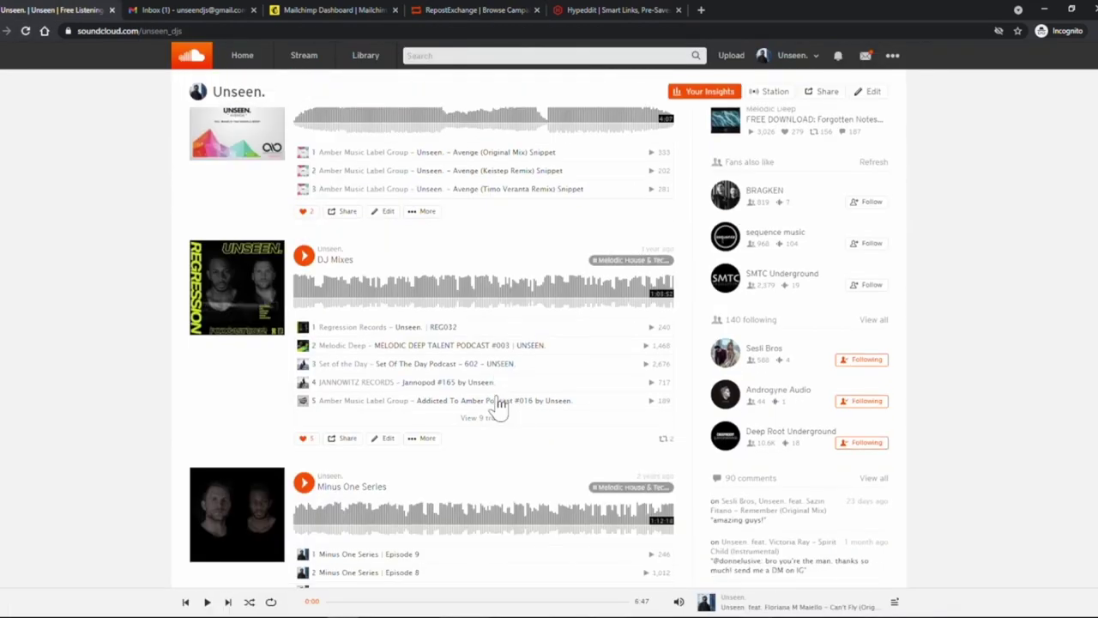
{"action": "scroll", "coordinate": [417, 277], "scroll_direction": "down", "scroll_amount": 6}
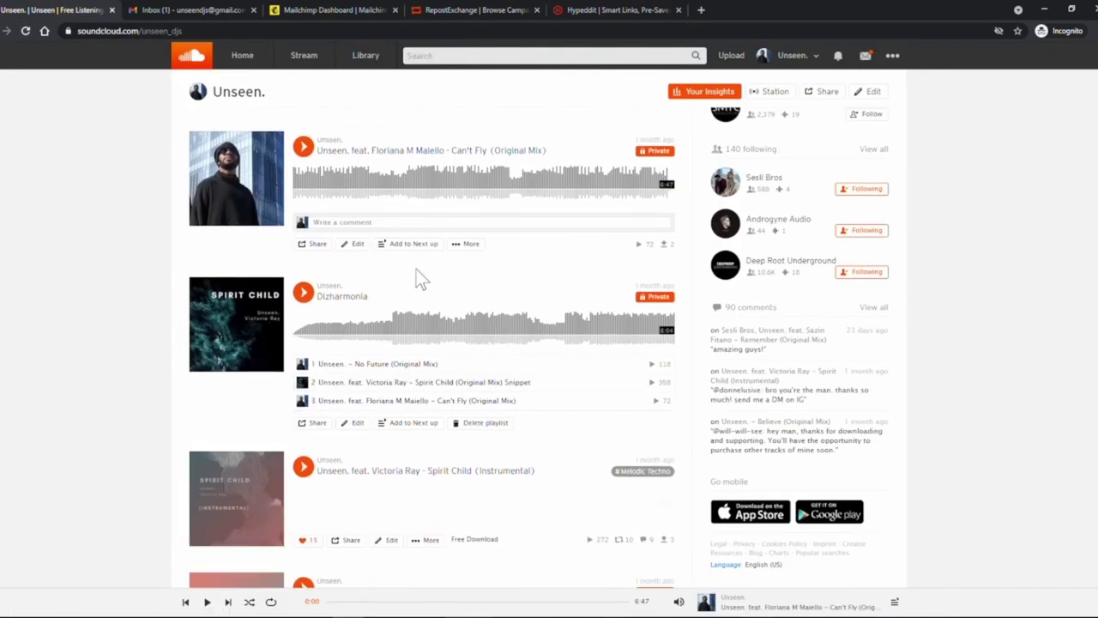
{"action": "scroll", "coordinate": [295, 350], "scroll_direction": "up", "scroll_amount": 20}
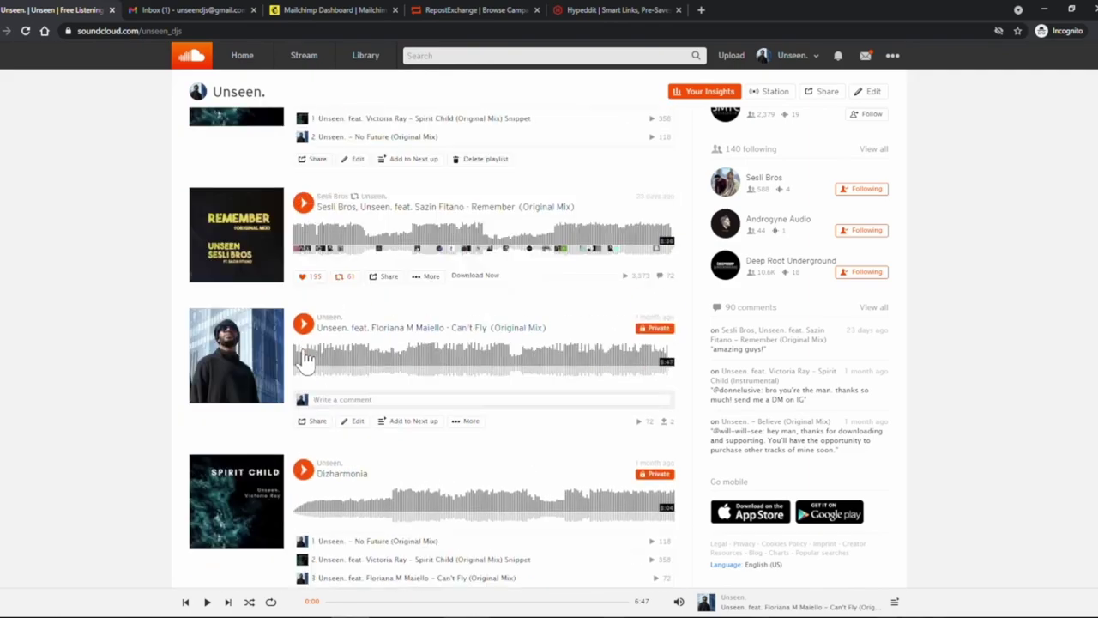
{"action": "scroll", "coordinate": [298, 359], "scroll_direction": "up", "scroll_amount": 2}
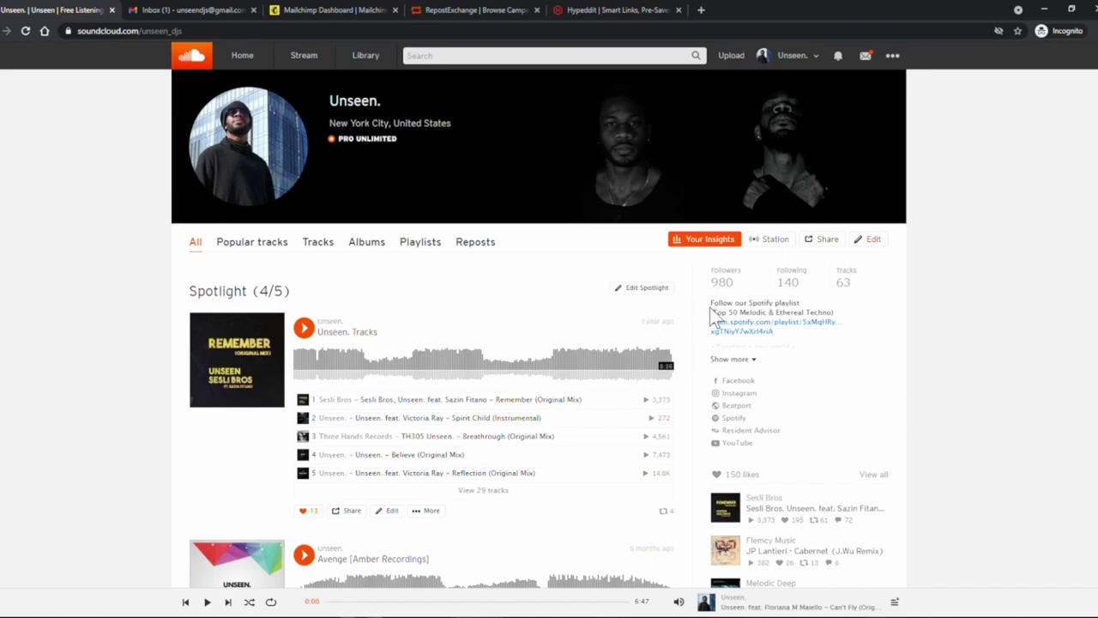
- Back in RepostExchange, set up a new campaign for the track Spirit Child (Instrumental) with a budget of 340 credits
{"action": "left_click", "coordinate": [619, 11]}
{"action": "left_click", "coordinate": [448, 12]}
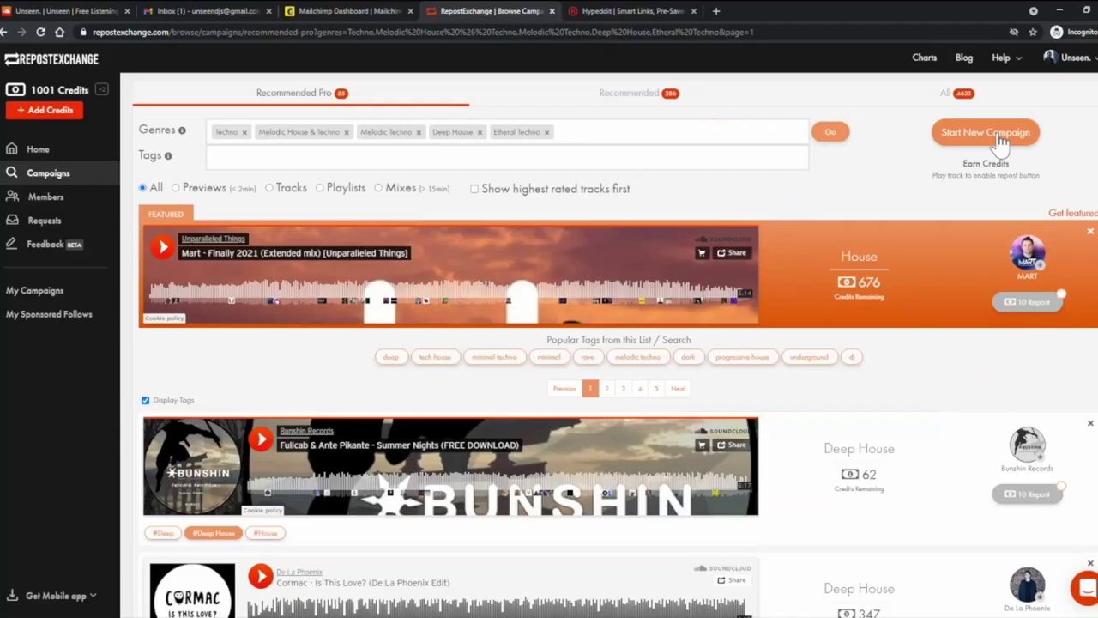
{"action": "left_click", "coordinate": [998, 135]}
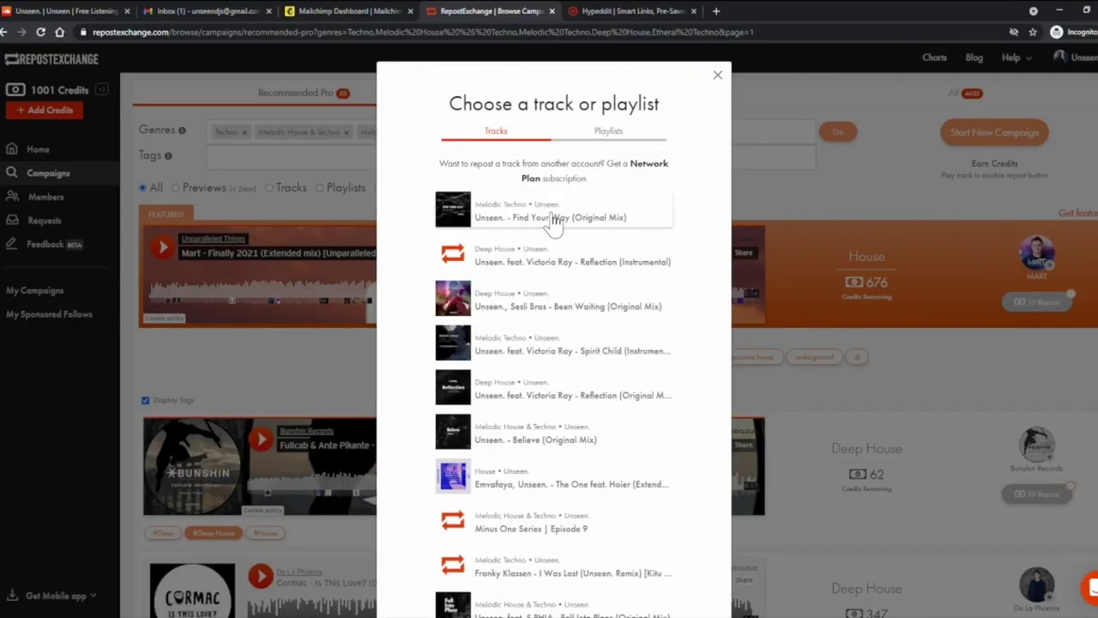
{"action": "left_click", "coordinate": [544, 348]}
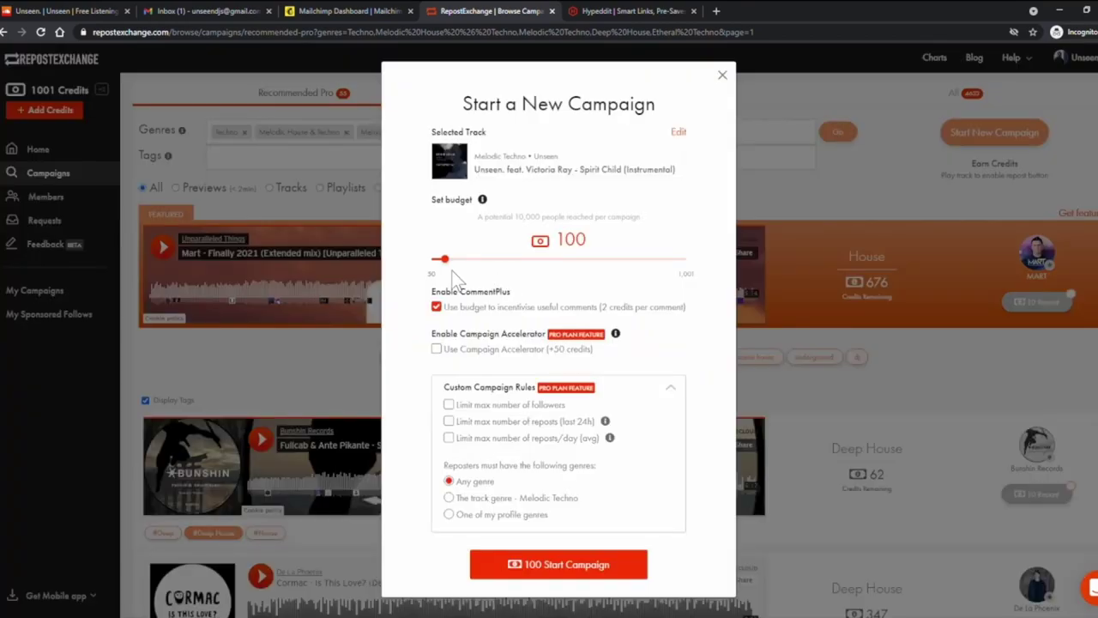
{"action": "left_click_drag", "start_coordinate": [446, 261], "coordinate": [523, 277]}
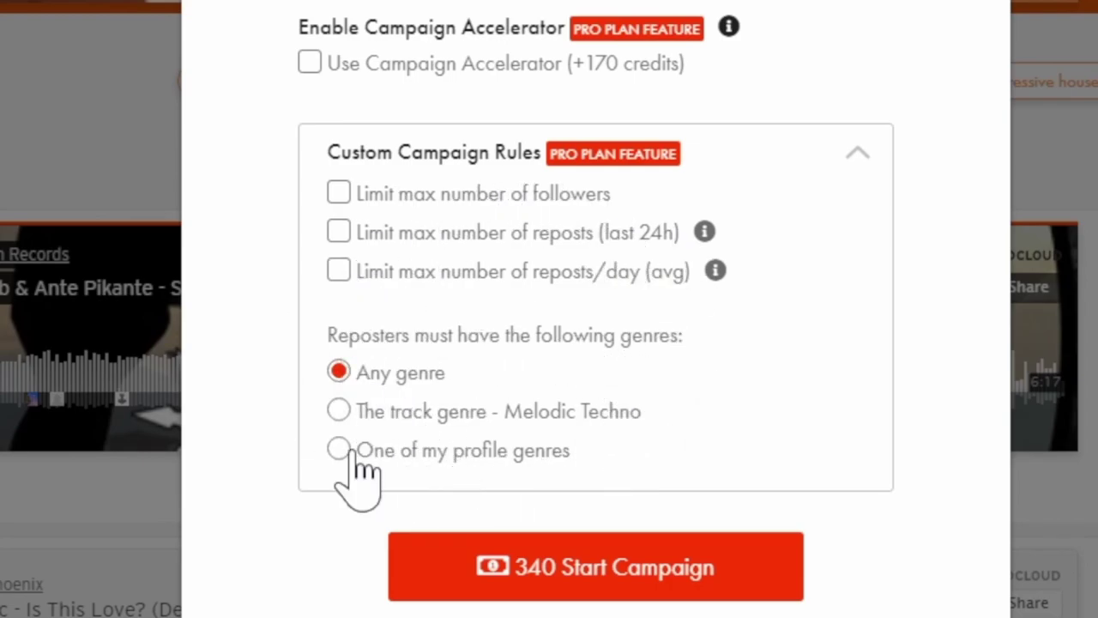
- Restrict reposters to the track genre, Melodic Techno, and limit their maximum number of followers to 59000
{"action": "left_click", "coordinate": [471, 412]}
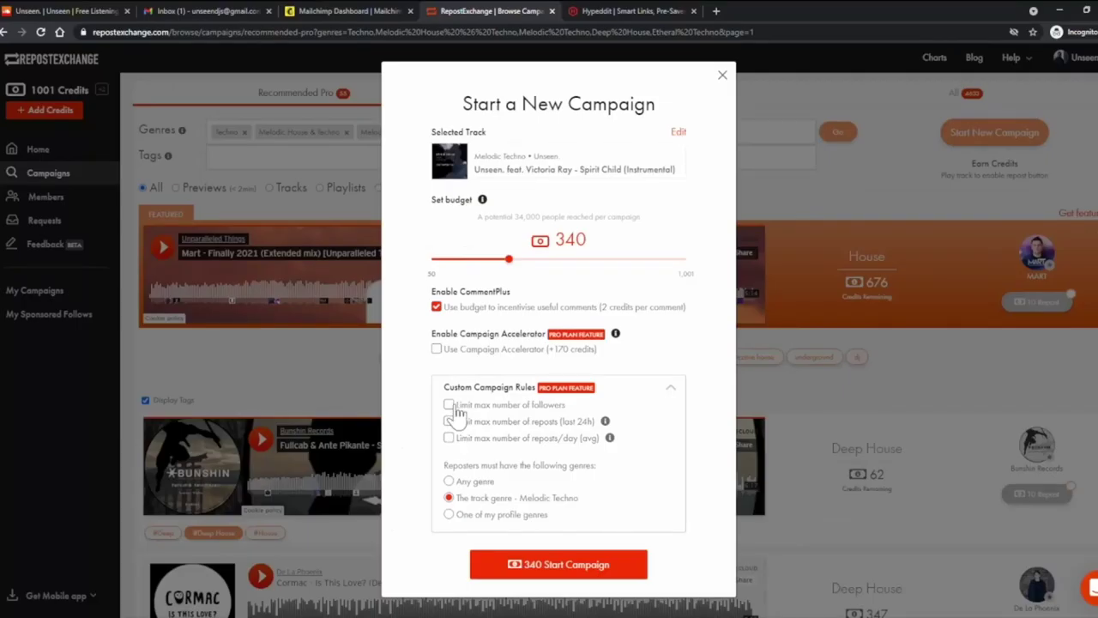
{"action": "left_click", "coordinate": [449, 405]}
{"action": "left_click", "coordinate": [449, 406]}
{"action": "left_click", "coordinate": [452, 407]}
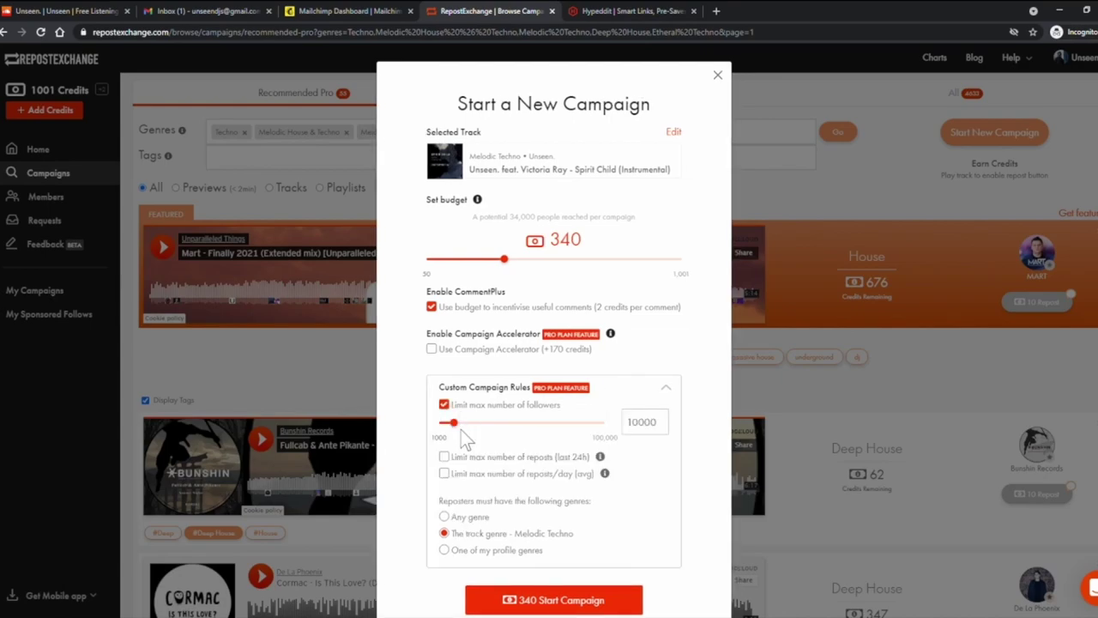
{"action": "left_click_drag", "start_coordinate": [458, 432], "coordinate": [518, 427]}
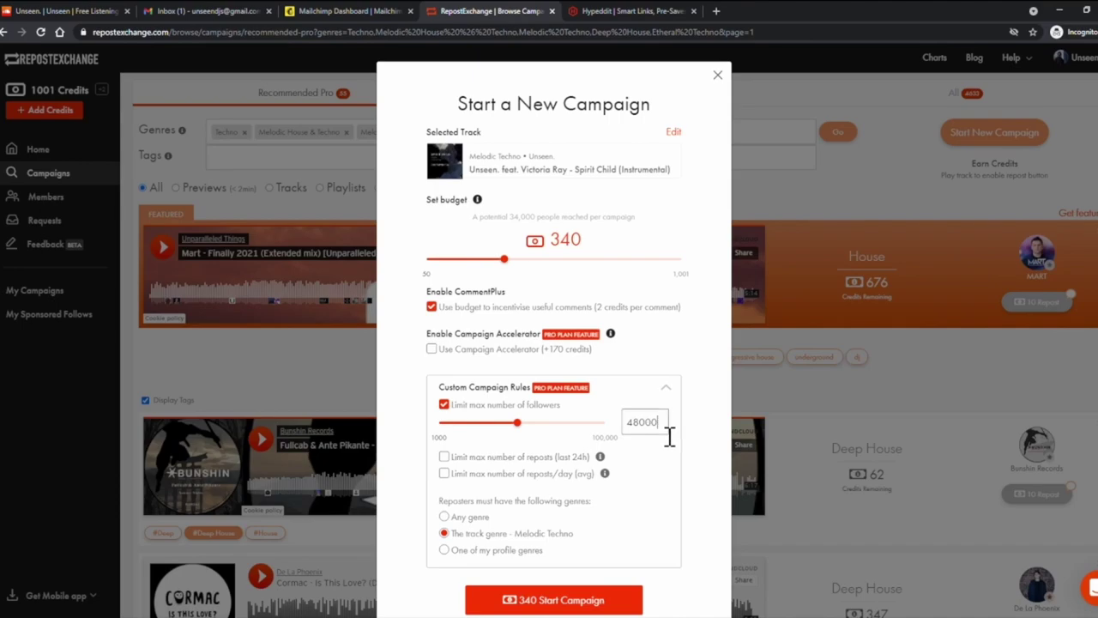
{"action": "double_click", "coordinate": [637, 438]}
{"action": "left_click_drag", "start_coordinate": [518, 425], "coordinate": [549, 434]}
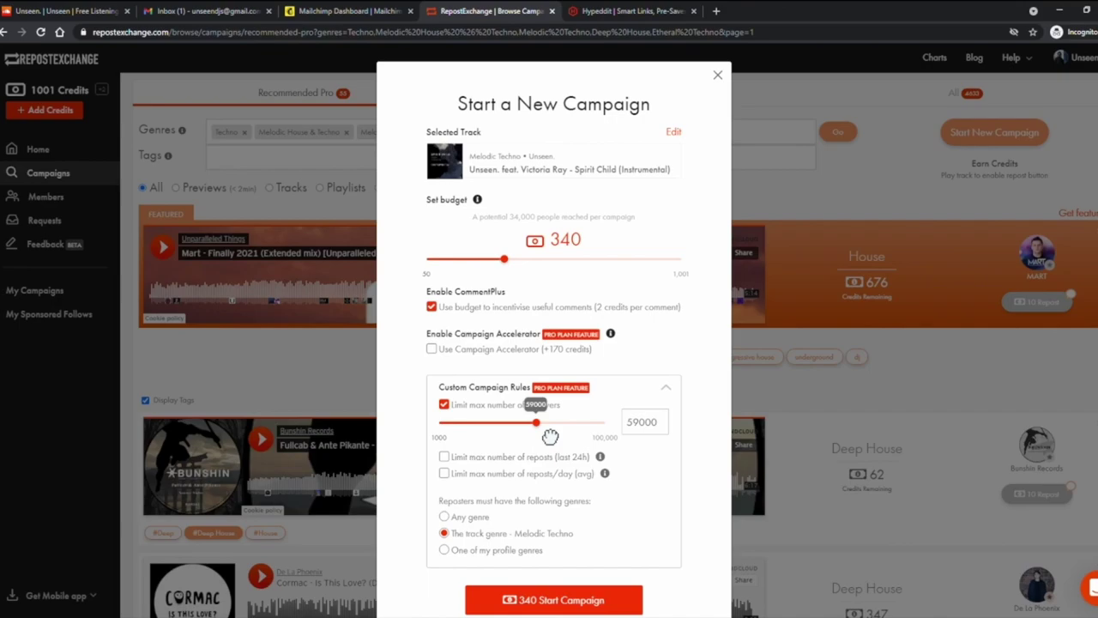
- Start the campaign, and expand the finished Been Waiting (Original Mix) campaign from 24 Jan 2021 to view its reposters
{"action": "scroll", "coordinate": [550, 437], "scroll_direction": "down", "scroll_amount": 1}
{"action": "left_click", "coordinate": [564, 556]}
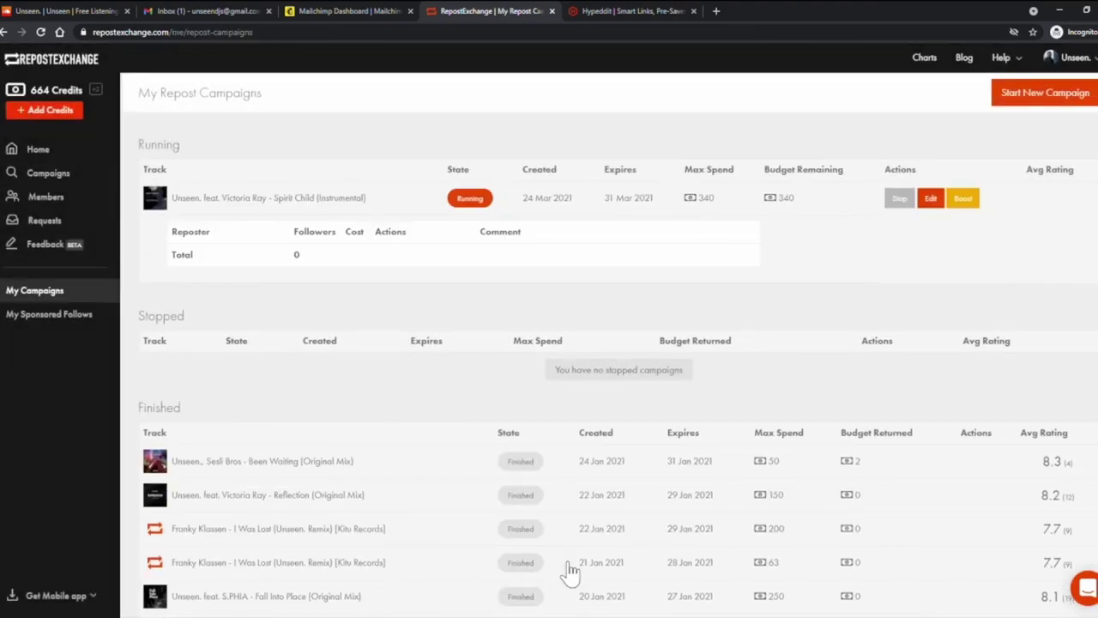
{"action": "scroll", "coordinate": [569, 408], "scroll_direction": "down", "scroll_amount": 3}
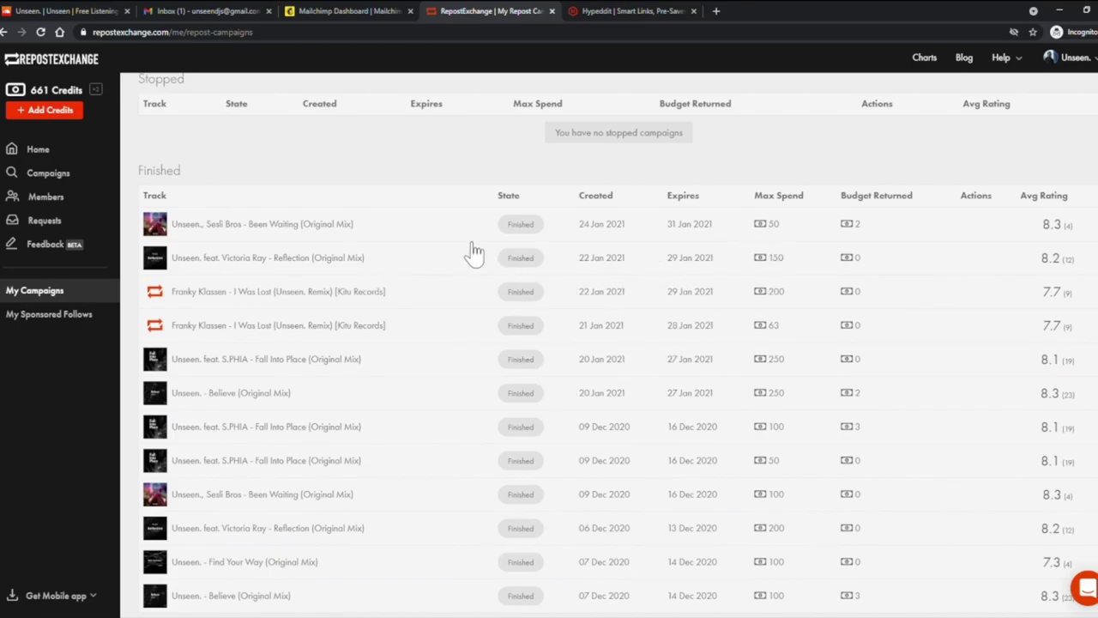
{"action": "left_click", "coordinate": [443, 232]}
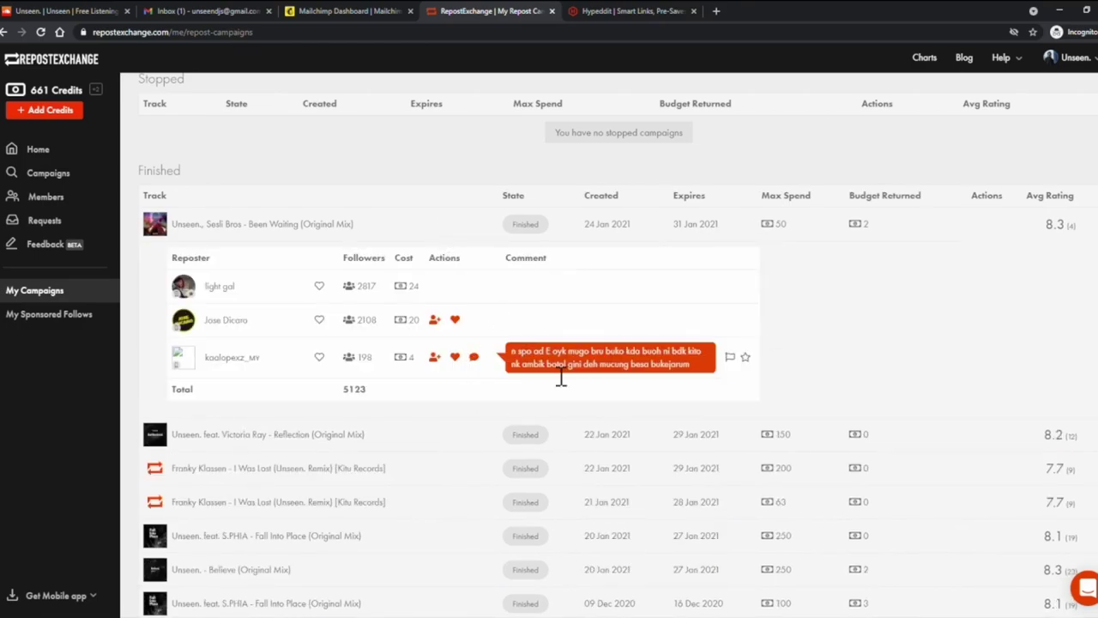
- Expand the finished Reflection (Original Mix) campaign from 22 Jan 2021 and look over its reposters, costs and comments
{"action": "left_click", "coordinate": [464, 435]}
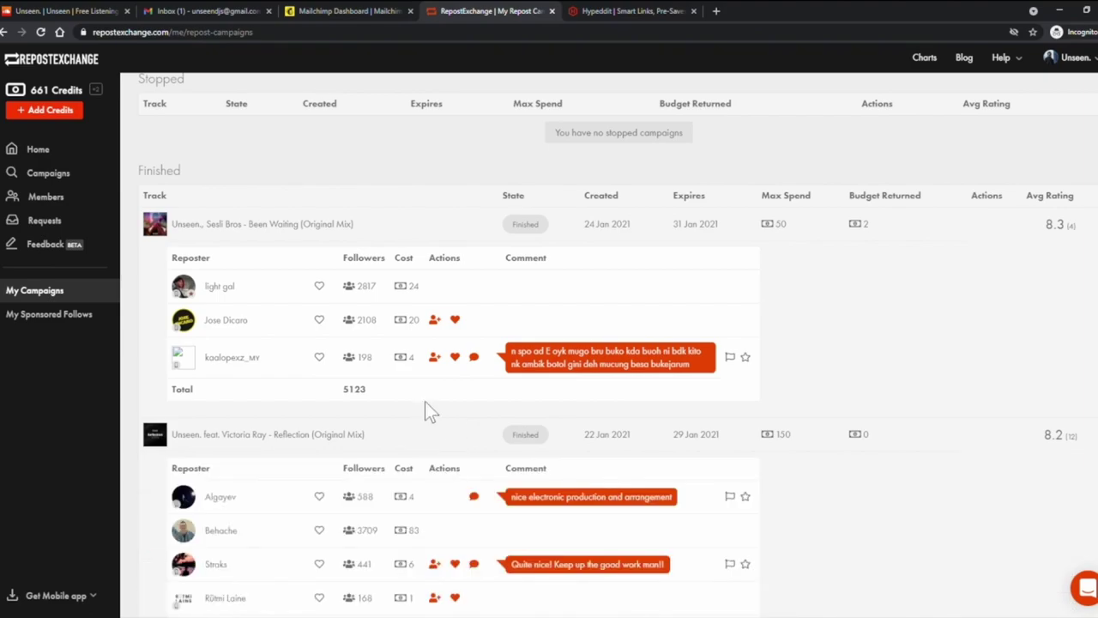
{"action": "scroll", "coordinate": [429, 410], "scroll_direction": "down", "scroll_amount": 3}
{"action": "scroll", "coordinate": [459, 367], "scroll_direction": "down", "scroll_amount": 1}
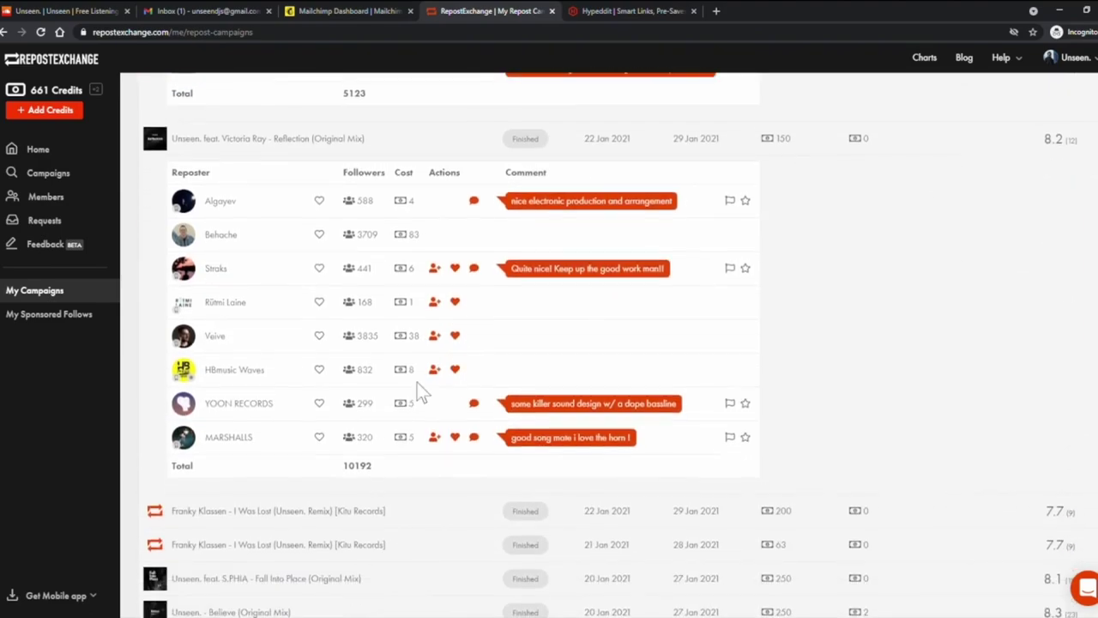
{"action": "scroll", "coordinate": [418, 466], "scroll_direction": "down", "scroll_amount": 1}
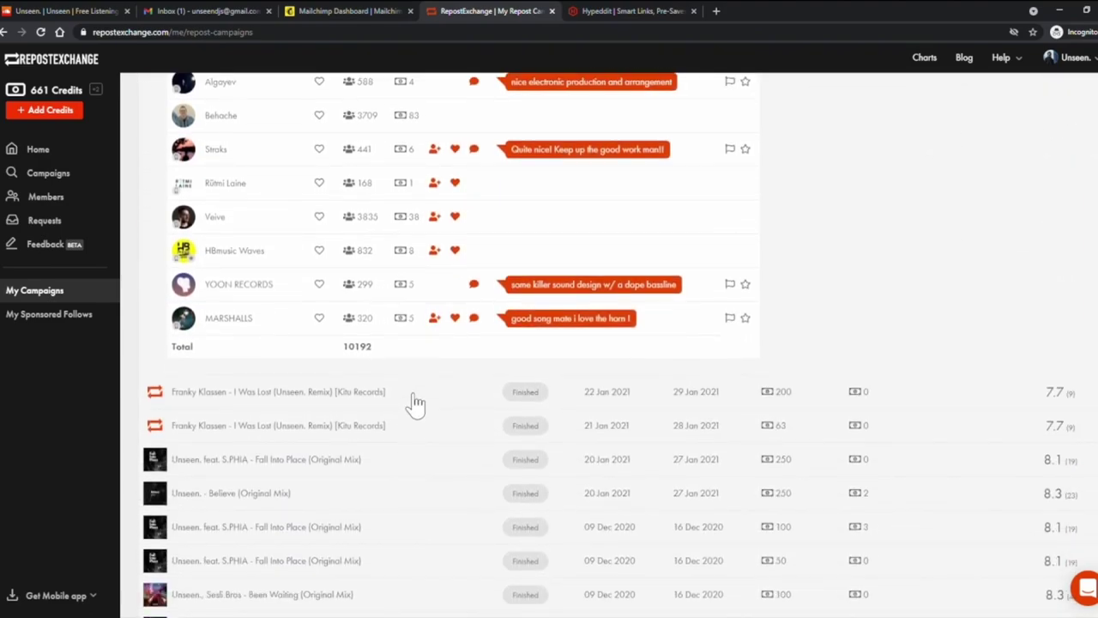
- Expand the finished I Was Lost (Unseen. Remix) campaign from 22 Jan 2021 and examine its reposters, follower counts and comments
{"action": "left_click", "coordinate": [417, 404]}
{"action": "scroll", "coordinate": [445, 419], "scroll_direction": "down", "scroll_amount": 2}
{"action": "scroll", "coordinate": [439, 419], "scroll_direction": "down", "scroll_amount": 5}
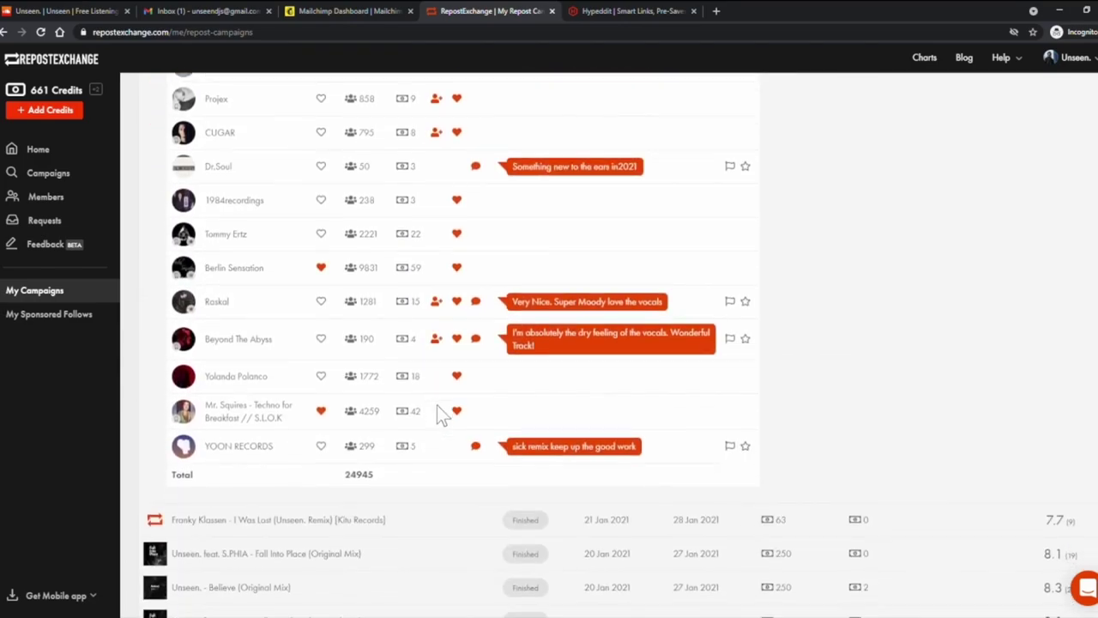
{"action": "left_click", "coordinate": [418, 425]}
{"action": "scroll", "coordinate": [532, 386], "scroll_direction": "up", "scroll_amount": 5}
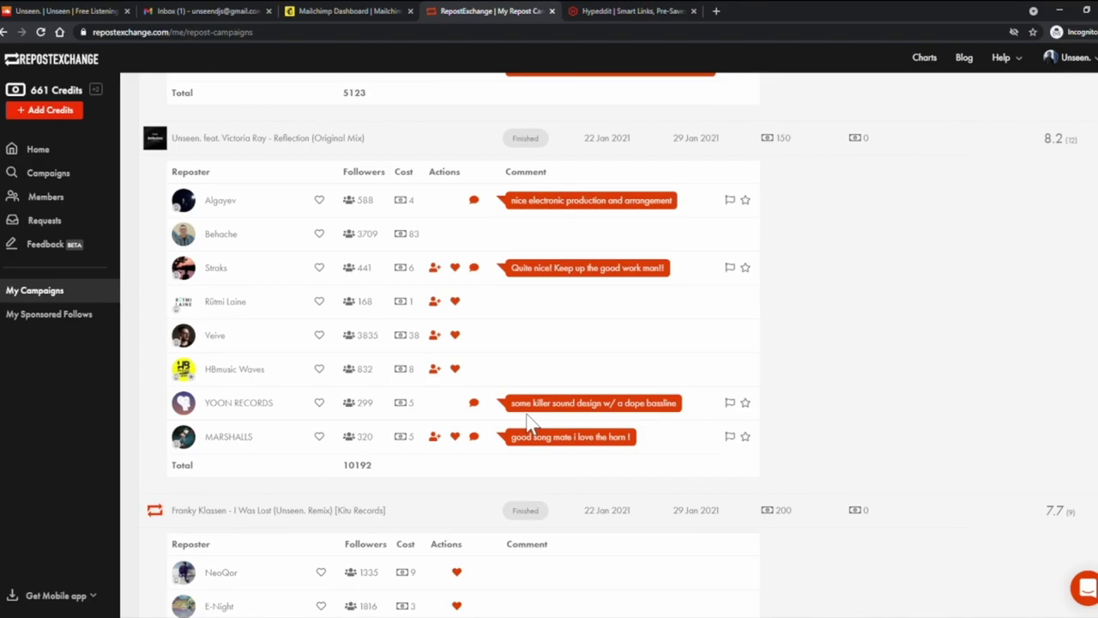
- View the boost options for the running Spirit Child (Instrumental) campaign, and close them without boosting
{"action": "scroll", "coordinate": [530, 421], "scroll_direction": "up", "scroll_amount": 6}
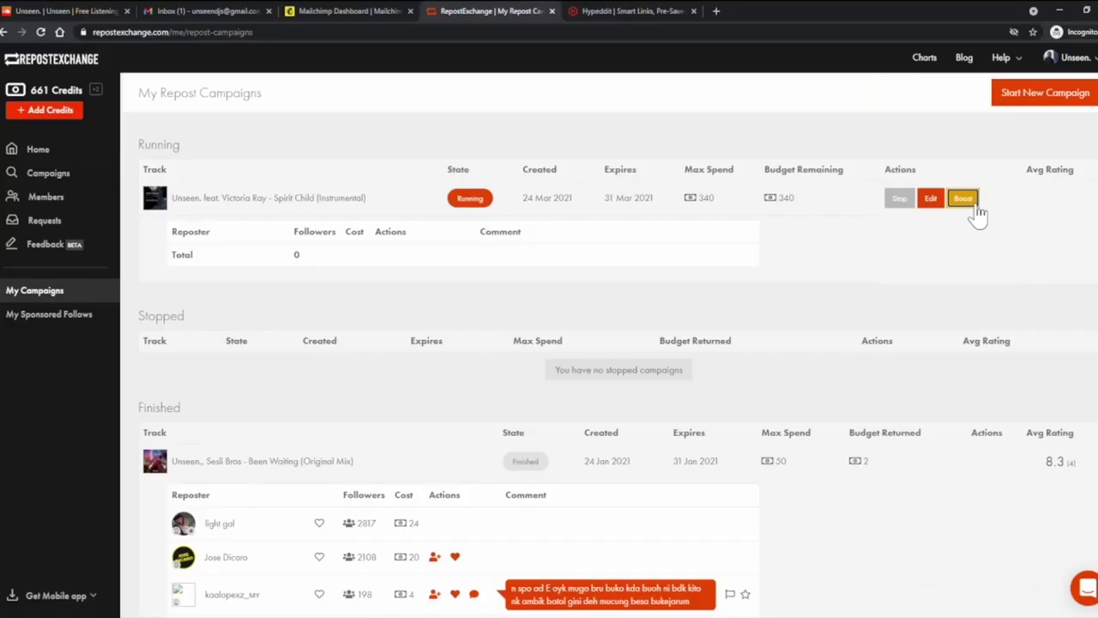
{"action": "left_click", "coordinate": [815, 336]}
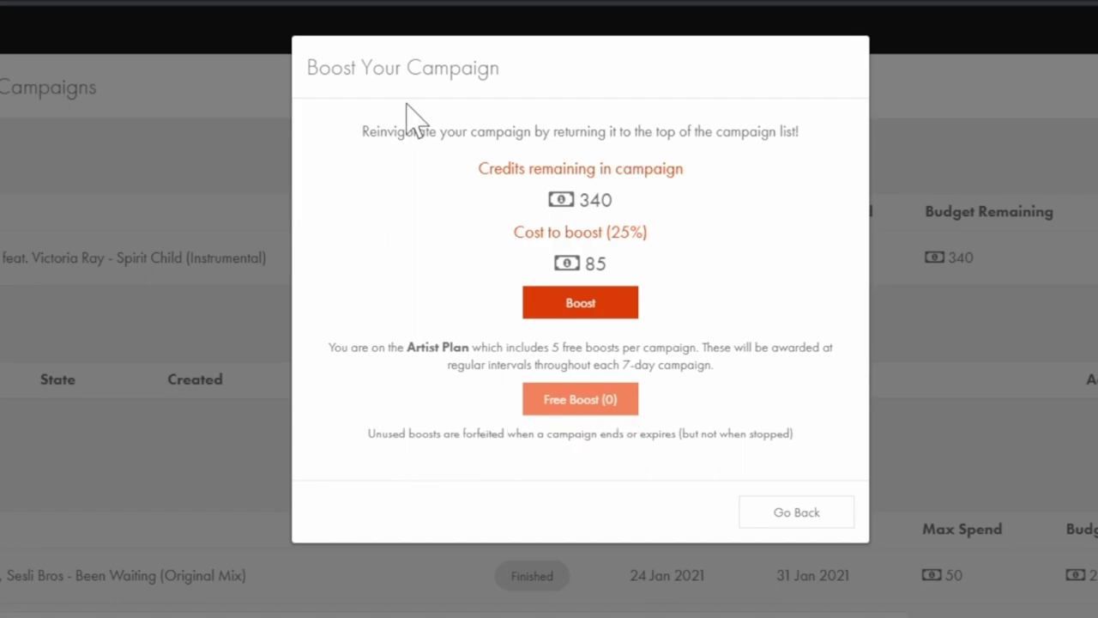
{"action": "left_click", "coordinate": [1091, 490]}
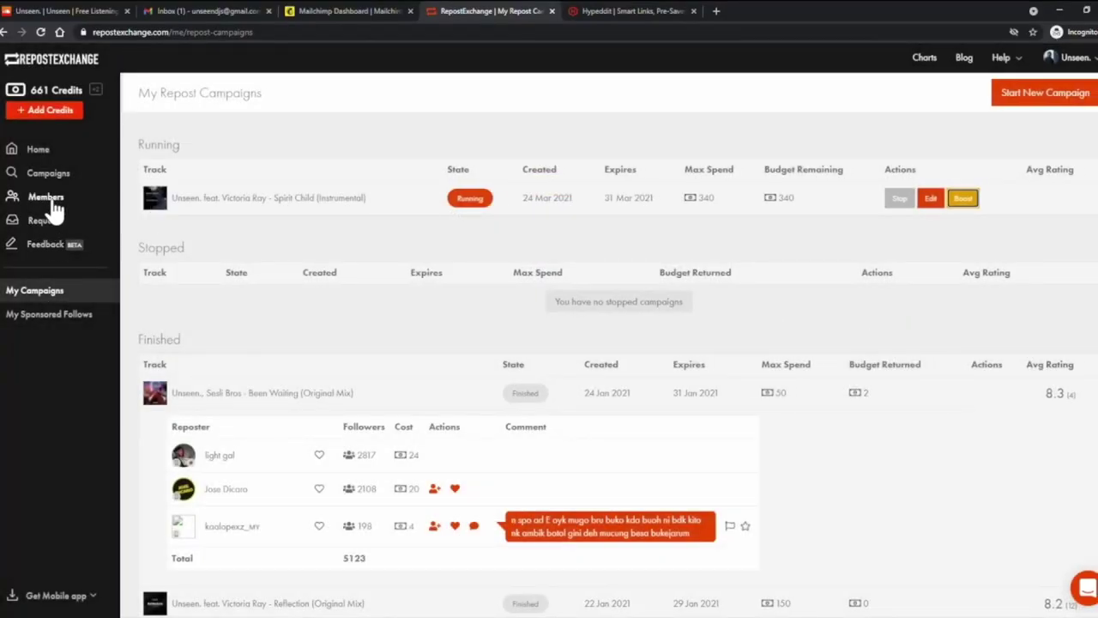
- Browse other members' recommended pro campaigns, looking at page 5 and returning to page 1
{"action": "left_click", "coordinate": [51, 176]}
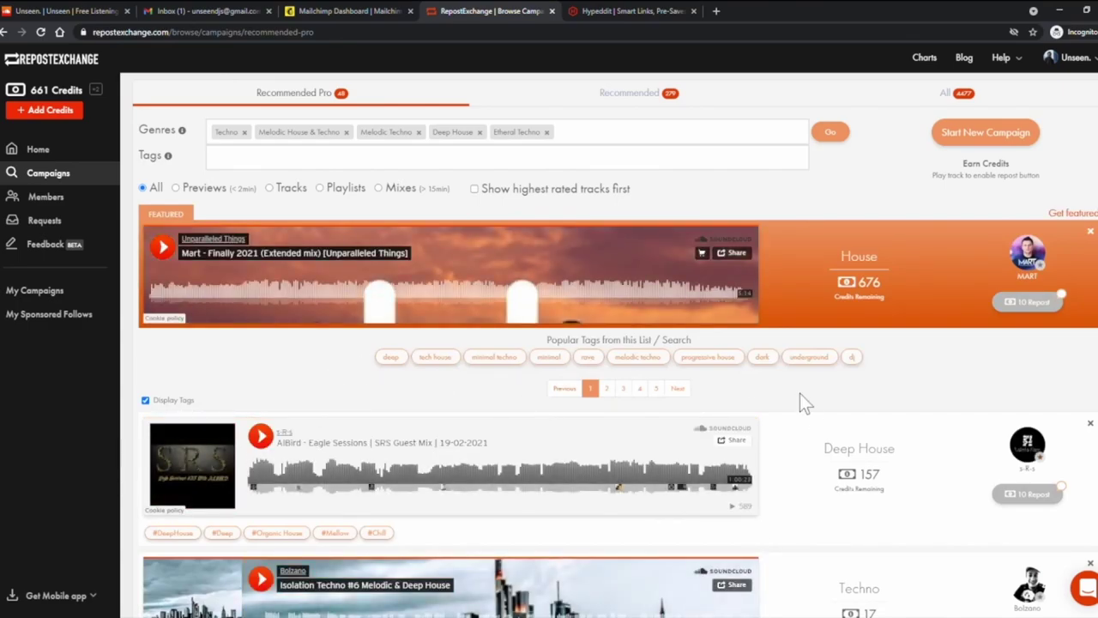
{"action": "left_click", "coordinate": [655, 388]}
{"action": "scroll", "coordinate": [654, 404], "scroll_direction": "down", "scroll_amount": 1}
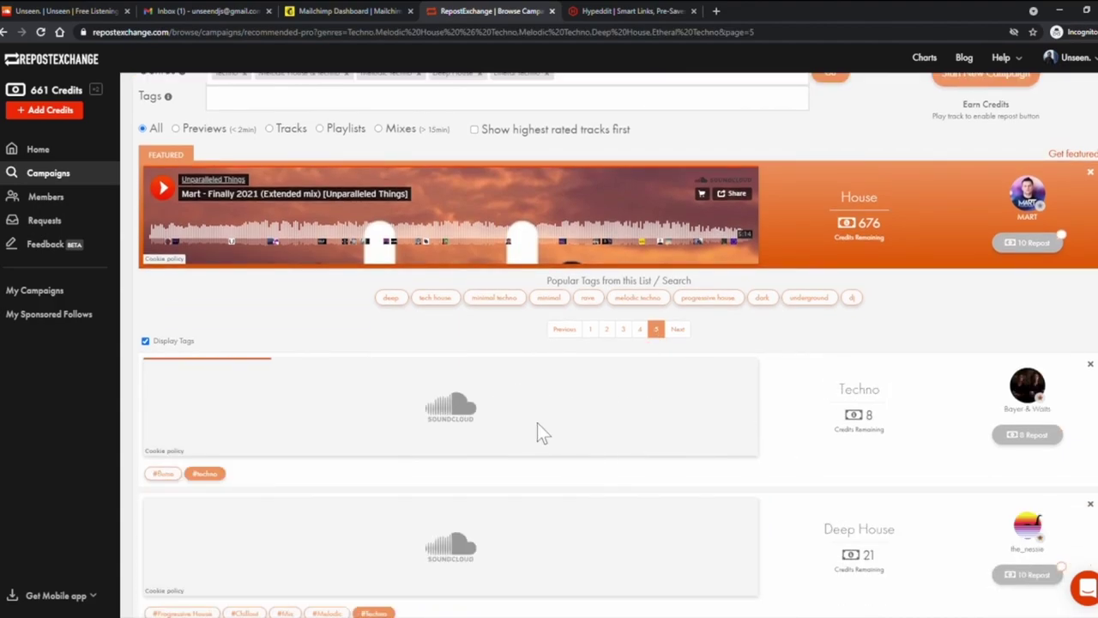
{"action": "scroll", "coordinate": [532, 429], "scroll_direction": "down", "scroll_amount": 3}
{"action": "scroll", "coordinate": [639, 430], "scroll_direction": "up", "scroll_amount": 3}
{"action": "left_click", "coordinate": [591, 389]}
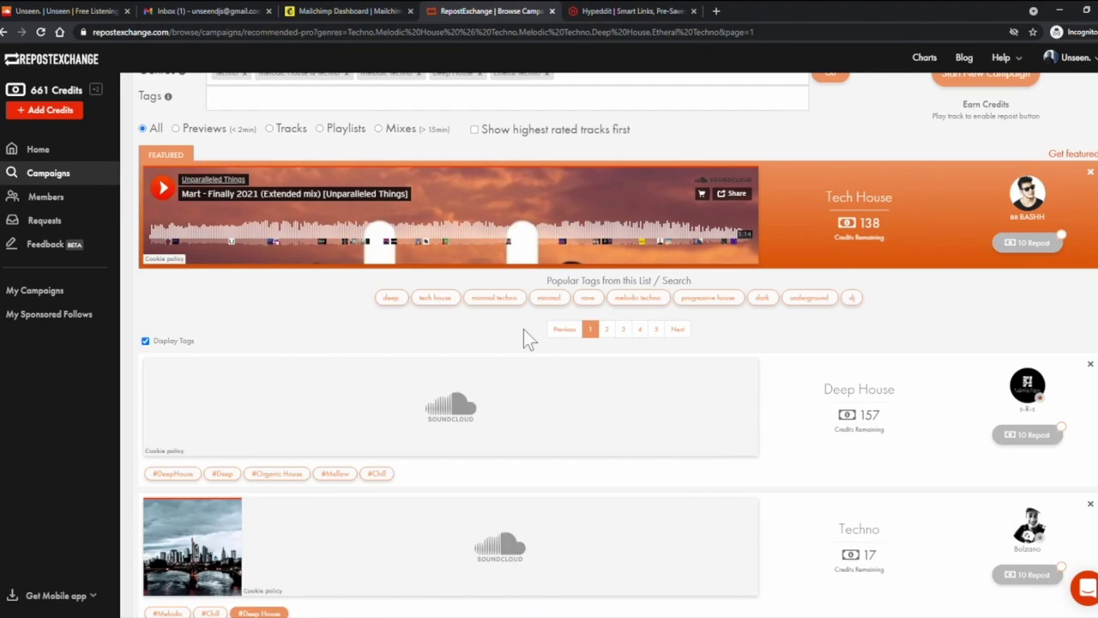
{"action": "scroll", "coordinate": [523, 335], "scroll_direction": "up", "scroll_amount": 1}
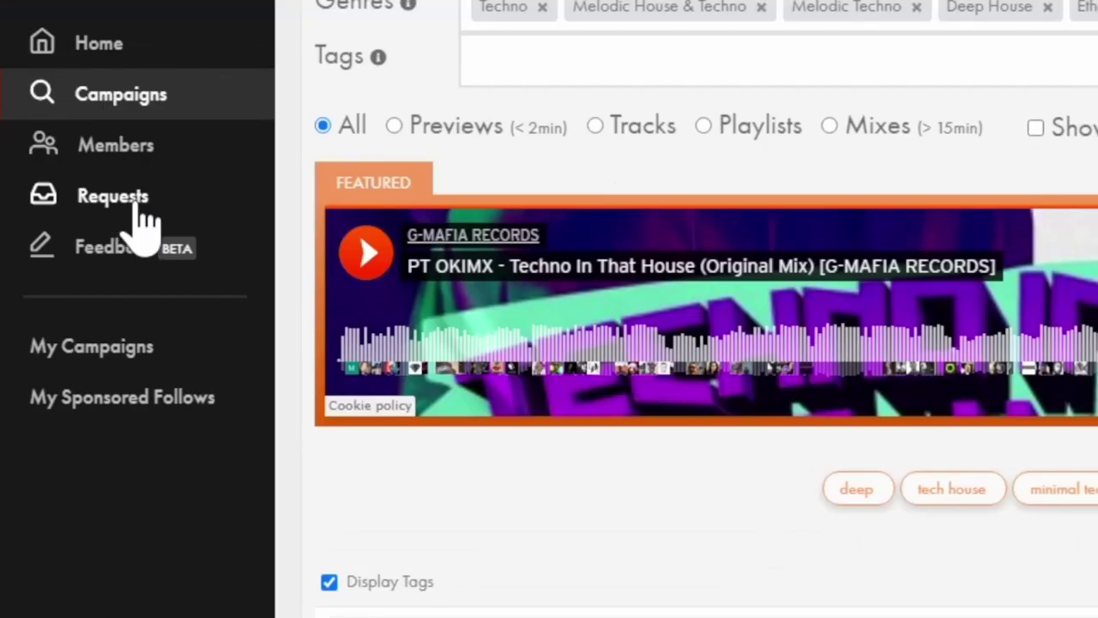
- Open the repost requests and review the outgoing ones, with each reposter's followers, cost and state
{"action": "left_click", "coordinate": [129, 201]}
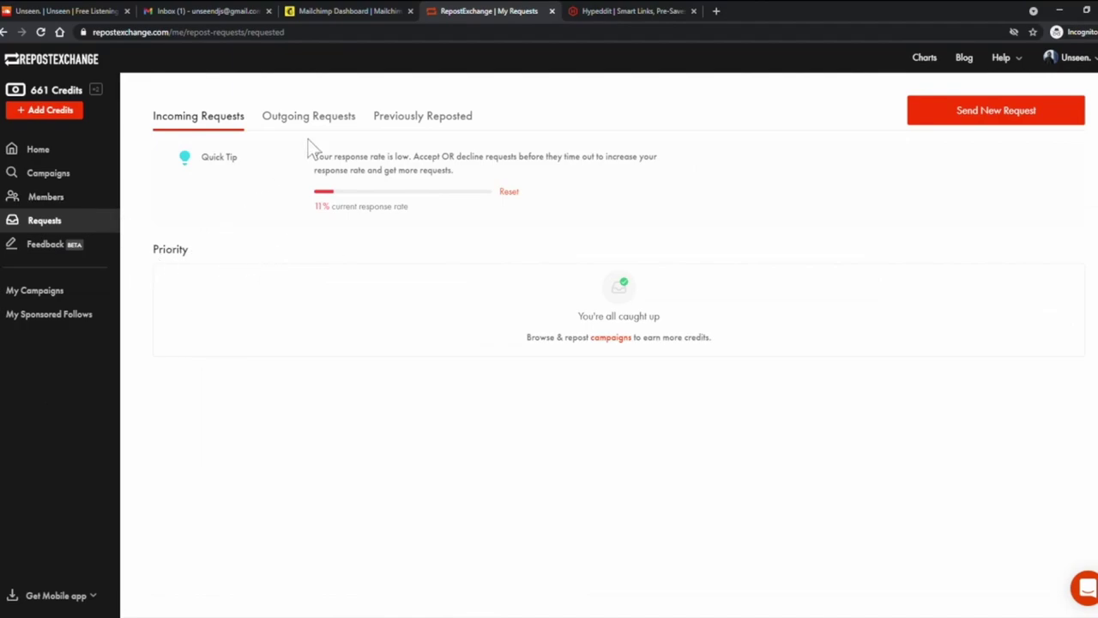
{"action": "left_click", "coordinate": [289, 121]}
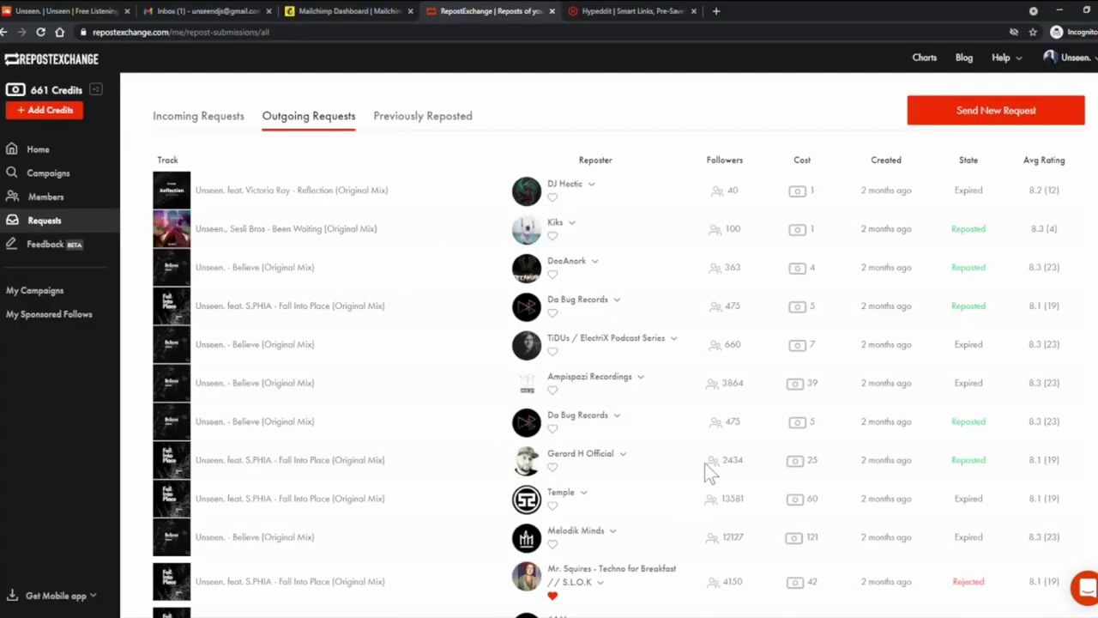
{"action": "scroll", "coordinate": [705, 468], "scroll_direction": "down", "scroll_amount": 15}
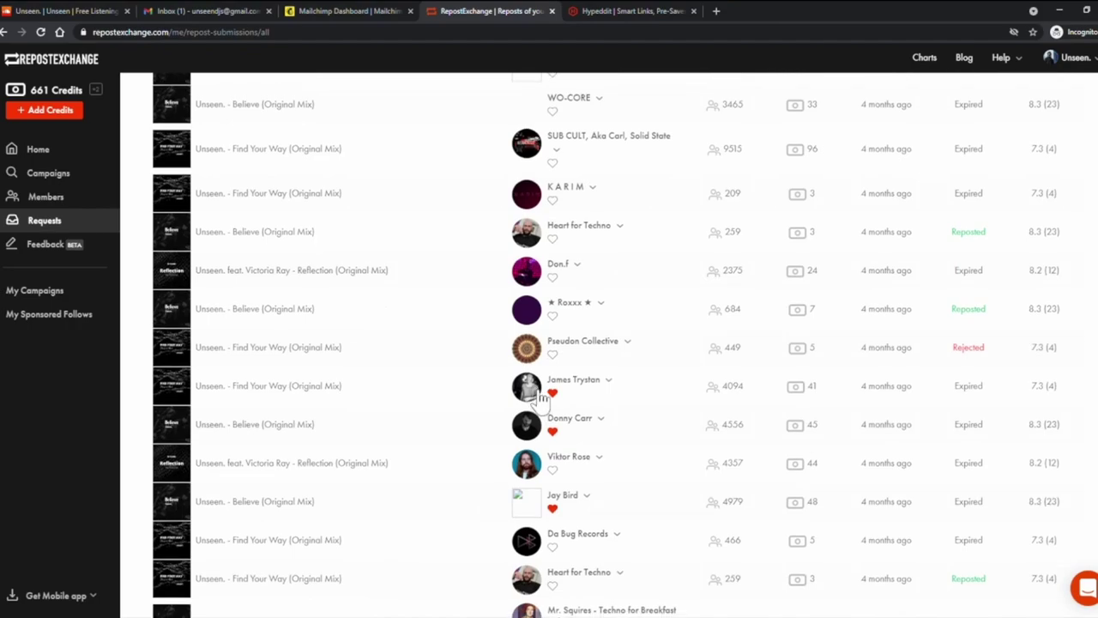
{"action": "scroll", "coordinate": [993, 421], "scroll_direction": "up", "scroll_amount": 2}
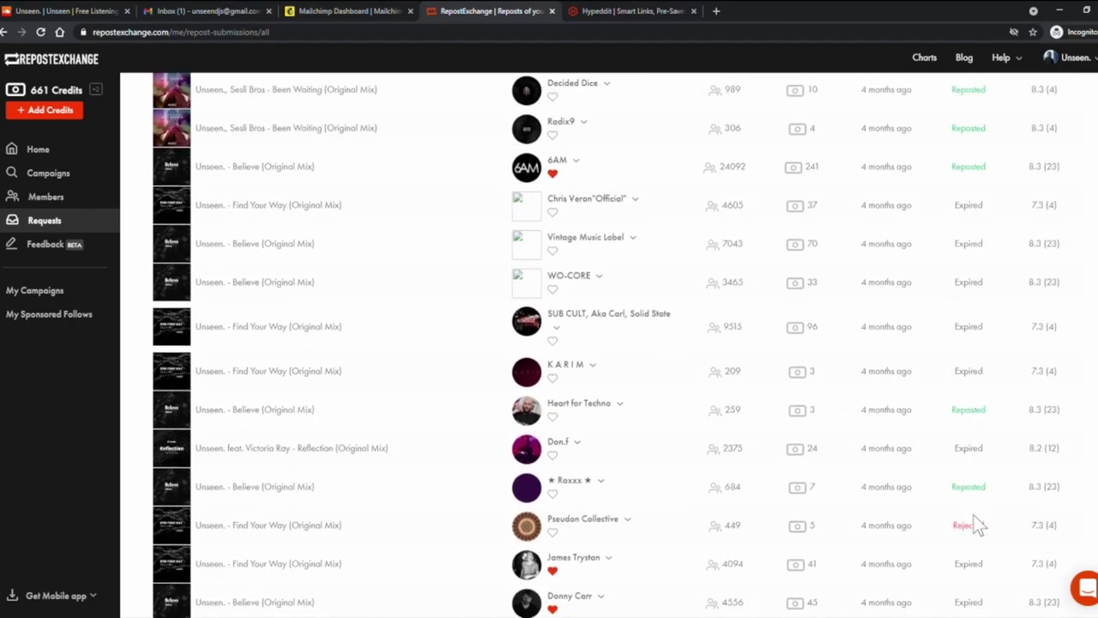
{"action": "scroll", "coordinate": [982, 511], "scroll_direction": "up", "scroll_amount": 15}
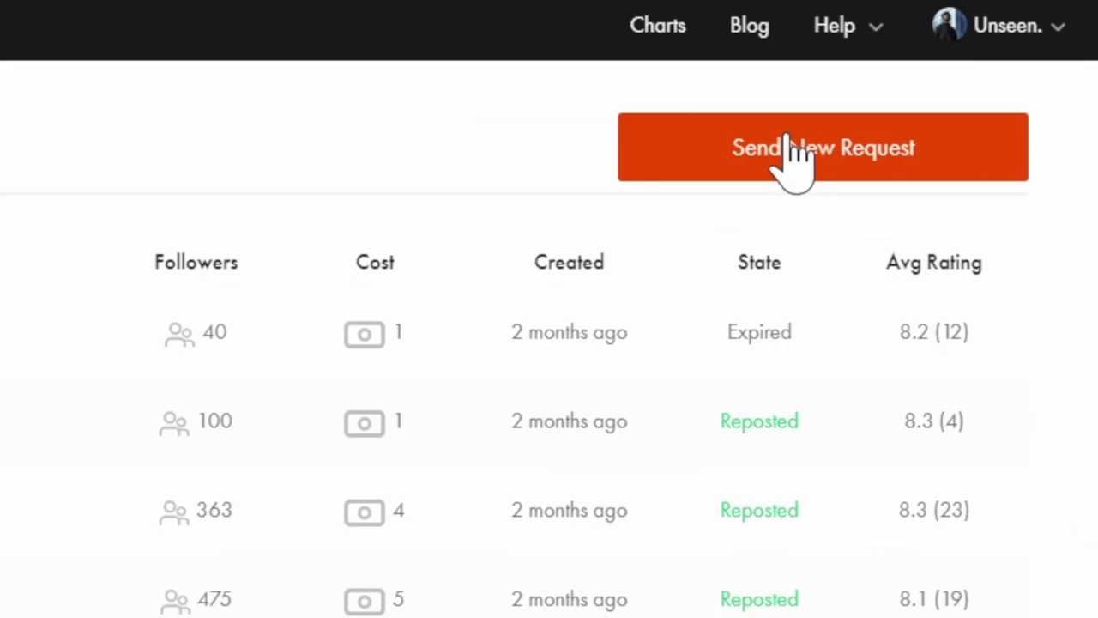
- Begin a new repost request, and filter the reposters by the genre melodic and a cost of 151 to 291 credits
{"action": "left_click", "coordinate": [734, 170]}
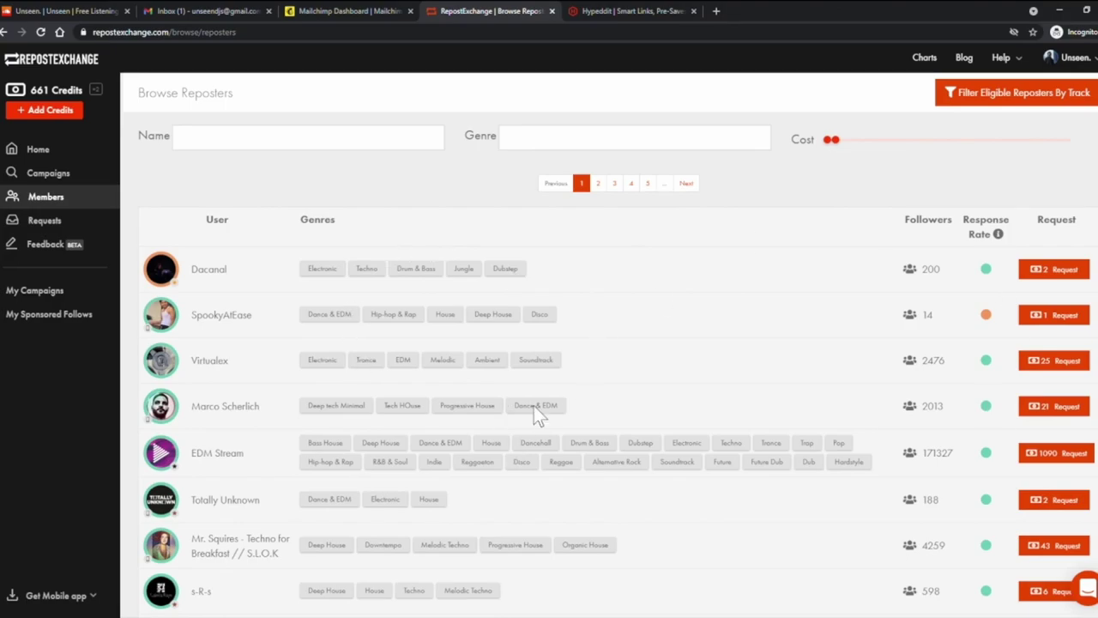
{"action": "left_click", "coordinate": [571, 150]}
{"action": "type", "text": "mel"}
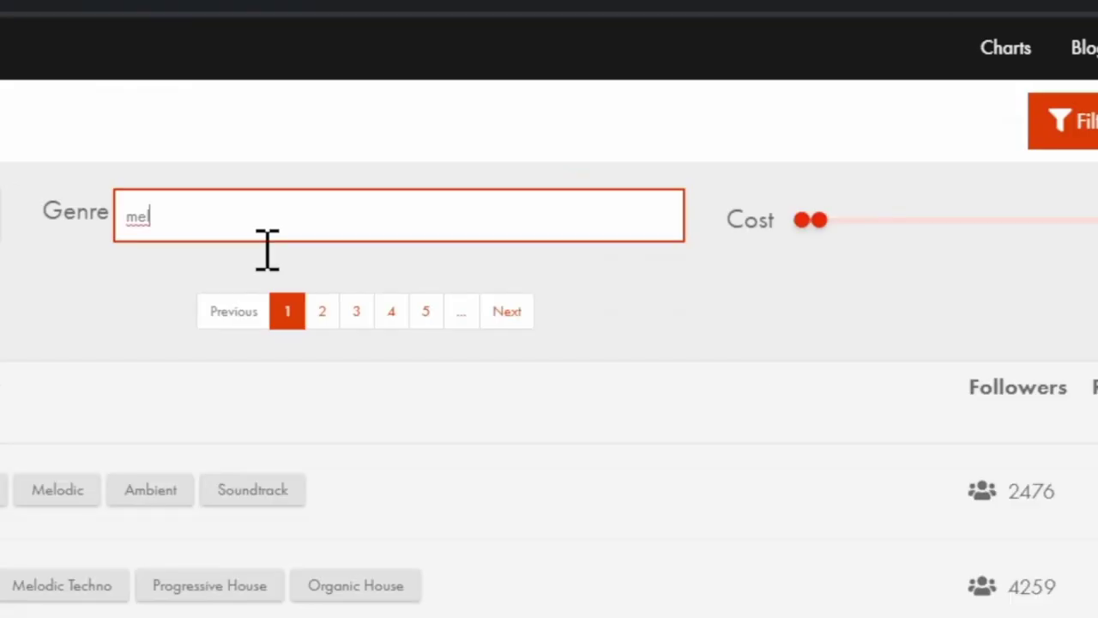
{"action": "type", "text": "odic"}
{"action": "left_click_drag", "start_coordinate": [819, 219], "coordinate": [918, 253]}
{"action": "left_click_drag", "start_coordinate": [824, 232], "coordinate": [868, 247]}
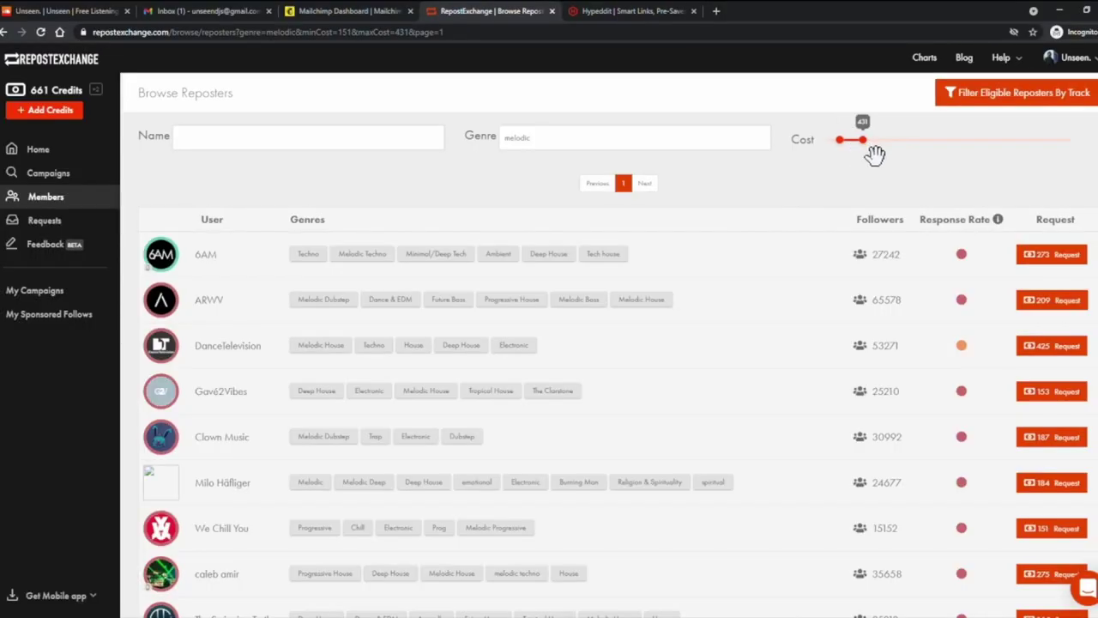
{"action": "left_click_drag", "start_coordinate": [874, 154], "coordinate": [864, 152]}
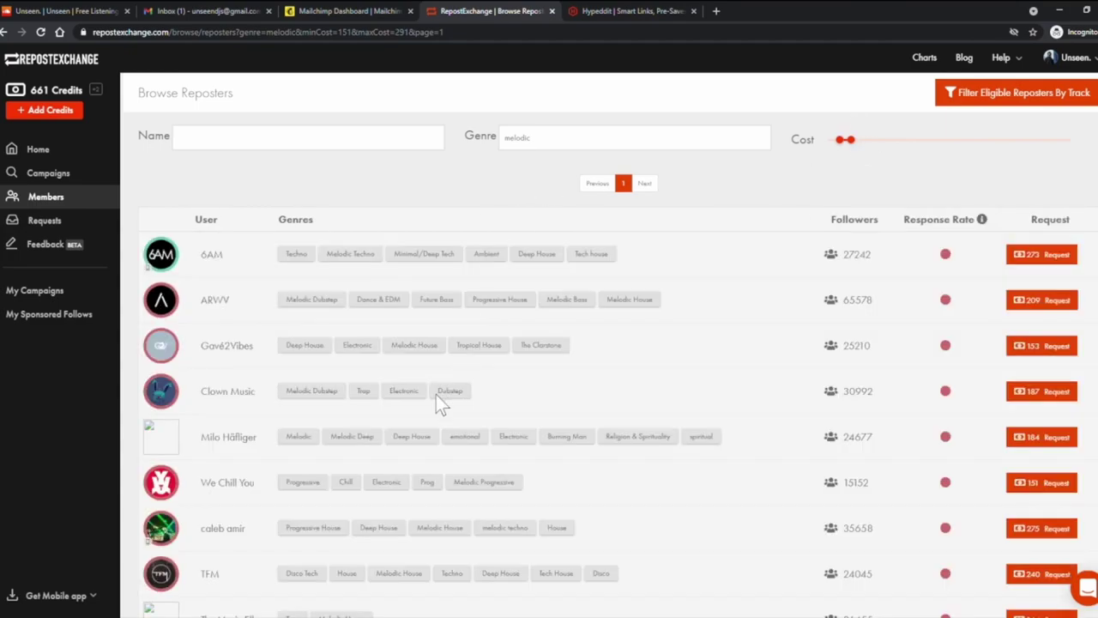
- Request a repost from 6AM and choose one of the Unseen. tracks for it
{"action": "left_click", "coordinate": [1054, 254]}
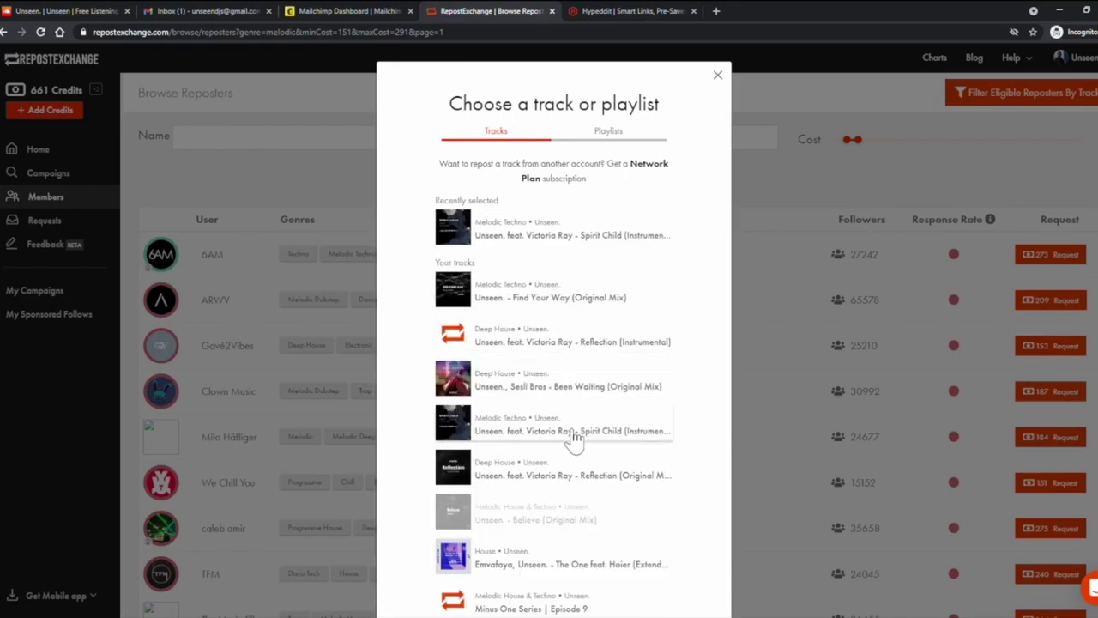
{"action": "left_click", "coordinate": [573, 235]}
{"action": "left_click", "coordinate": [586, 439]}
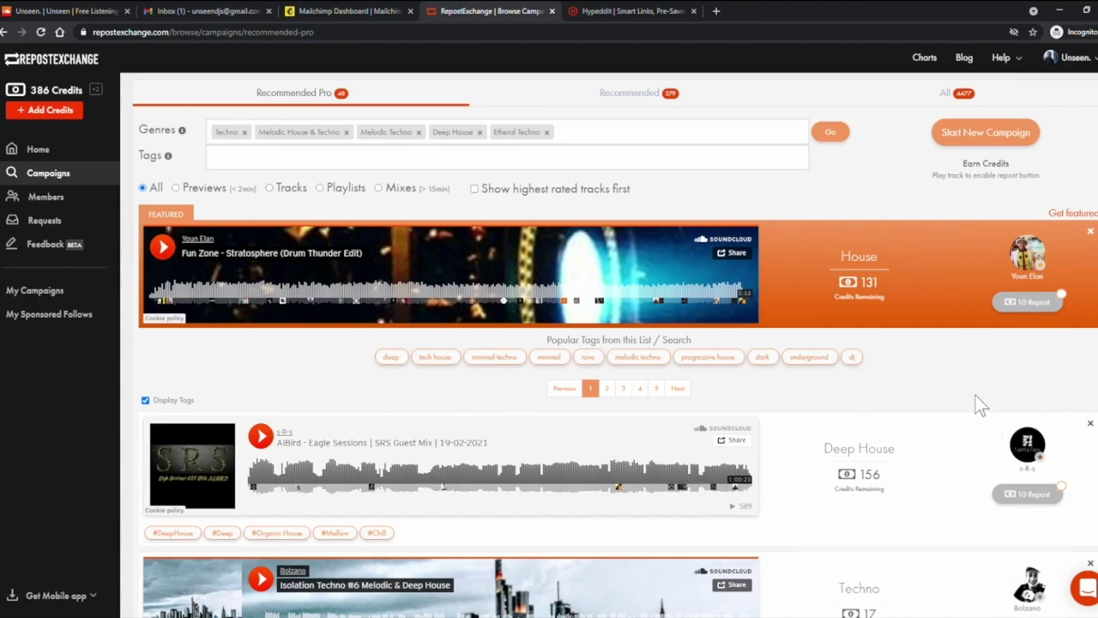
- Play the AlBird Eagle Sessions guest mix until its repost option is enabled, pause it, and view the credit packs for sale
{"action": "left_click", "coordinate": [261, 437]}
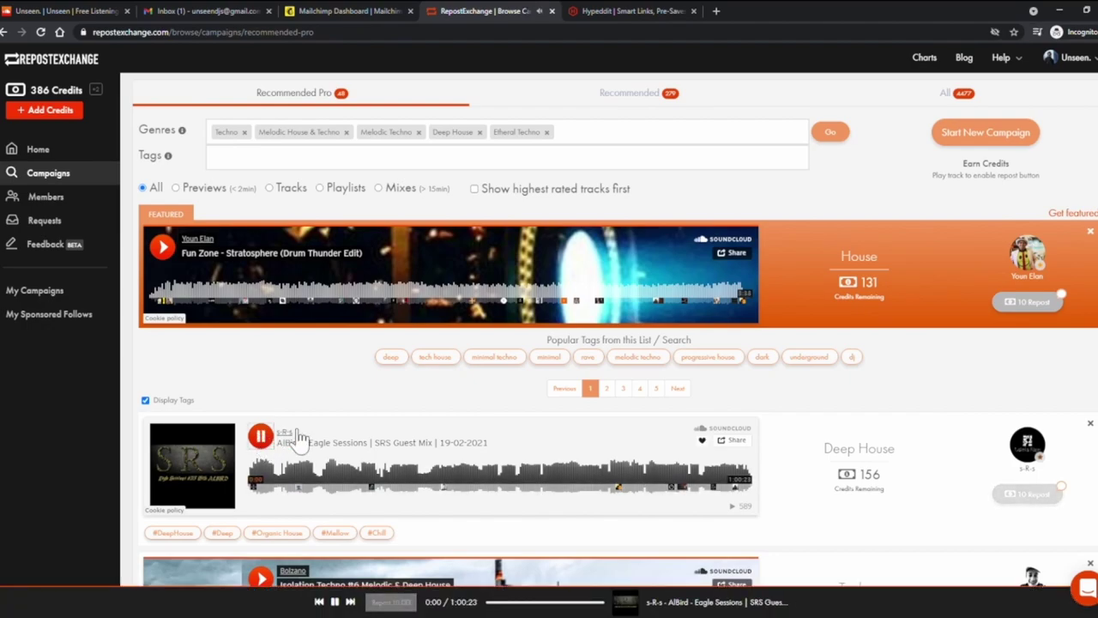
{"action": "scroll", "coordinate": [495, 454], "scroll_direction": "down", "scroll_amount": 2}
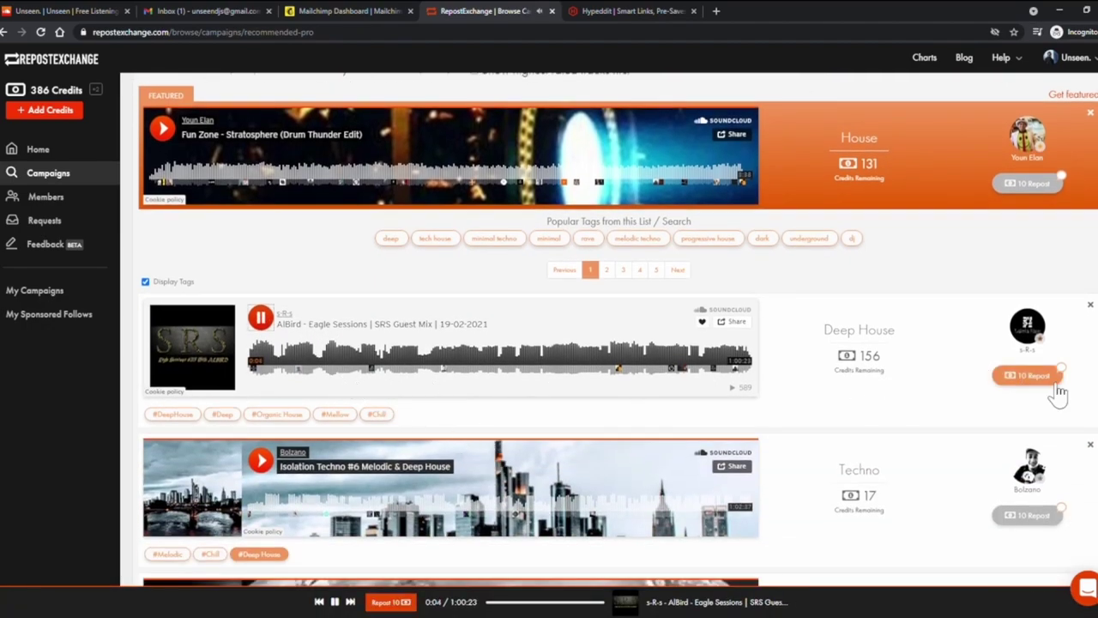
{"action": "left_click", "coordinate": [260, 317]}
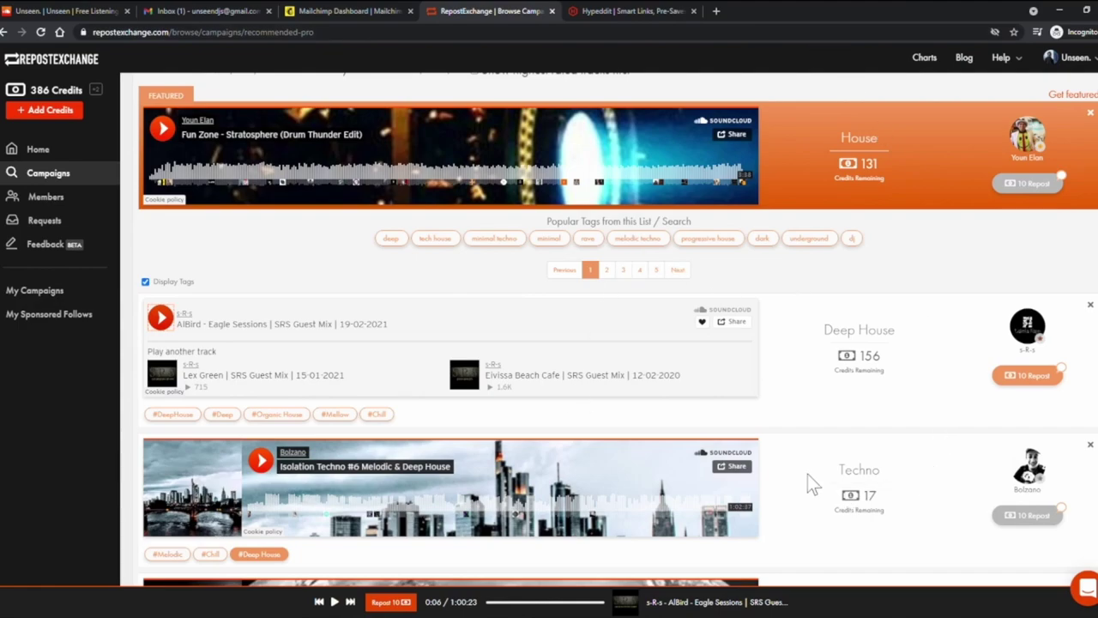
{"action": "left_click", "coordinate": [62, 112]}
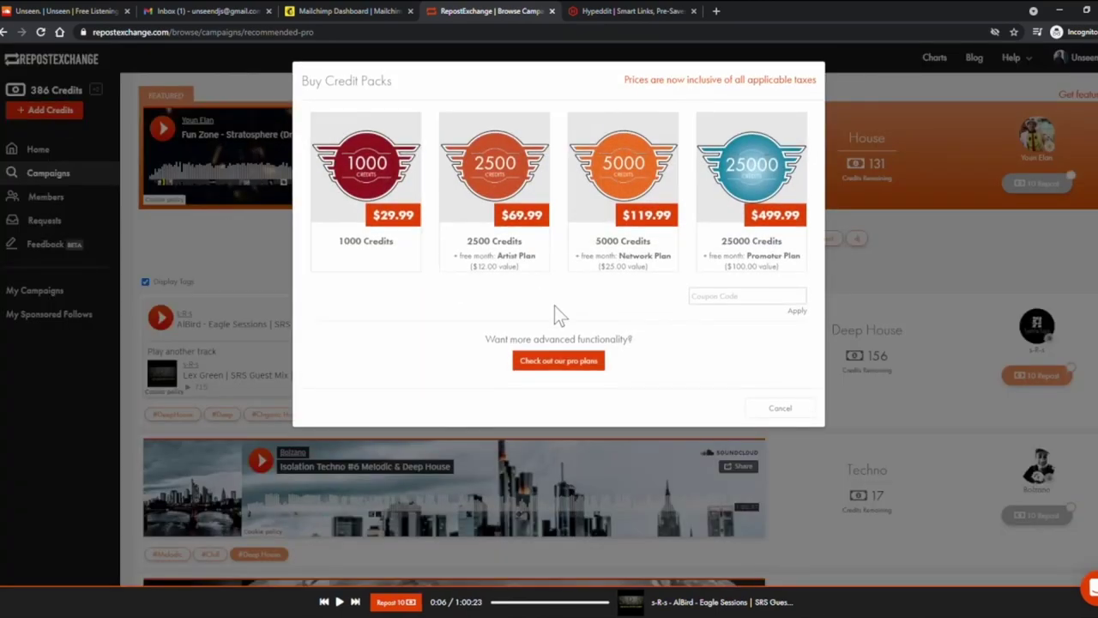
{"action": "left_click", "coordinate": [232, 261]}
- Start another repost campaign for the track Believe (Original Mix)
{"action": "left_click", "coordinate": [948, 136]}
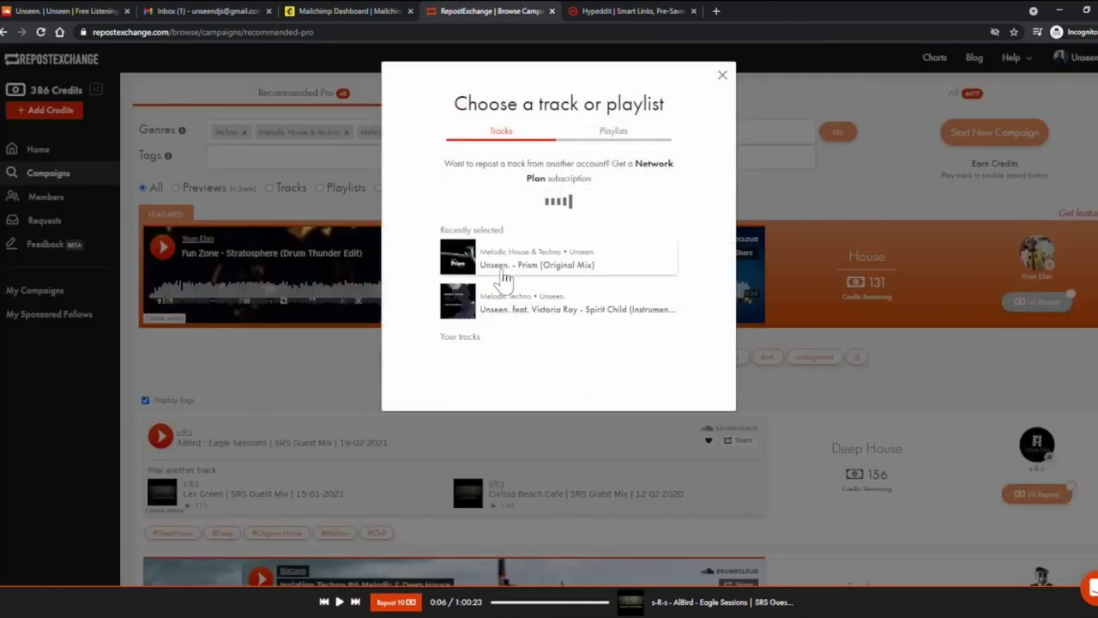
{"action": "left_click", "coordinate": [642, 275]}
{"action": "scroll", "coordinate": [554, 455], "scroll_direction": "down", "scroll_amount": 2}
{"action": "left_click", "coordinate": [553, 580]}
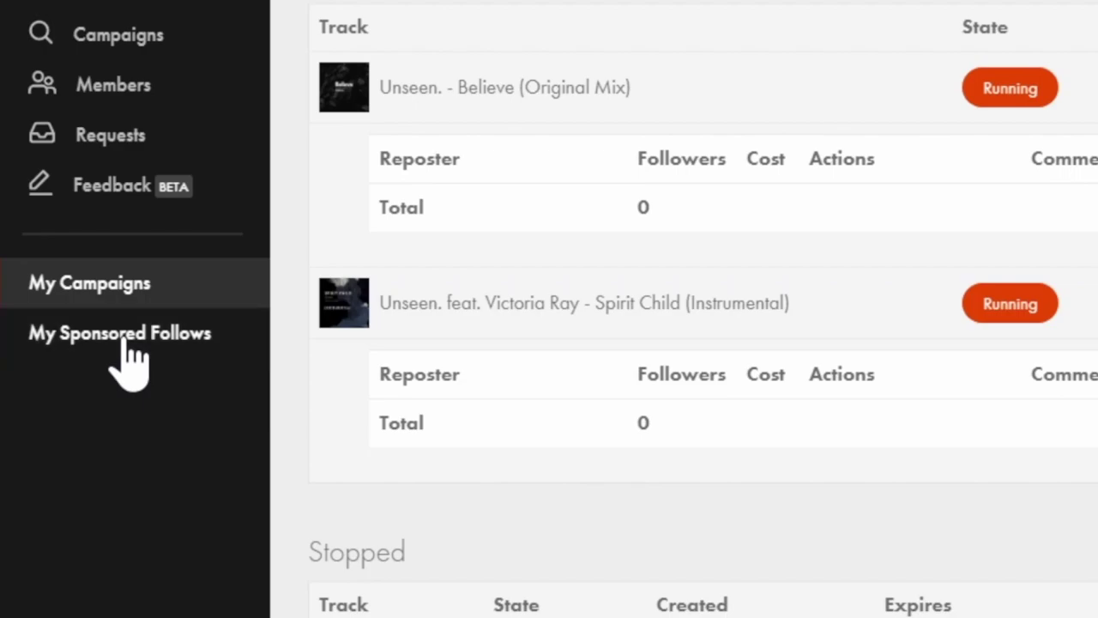
- Open the sponsored follow campaigns and begin a new one for the Unseen. SoundCloud profile
{"action": "left_click", "coordinate": [129, 339]}
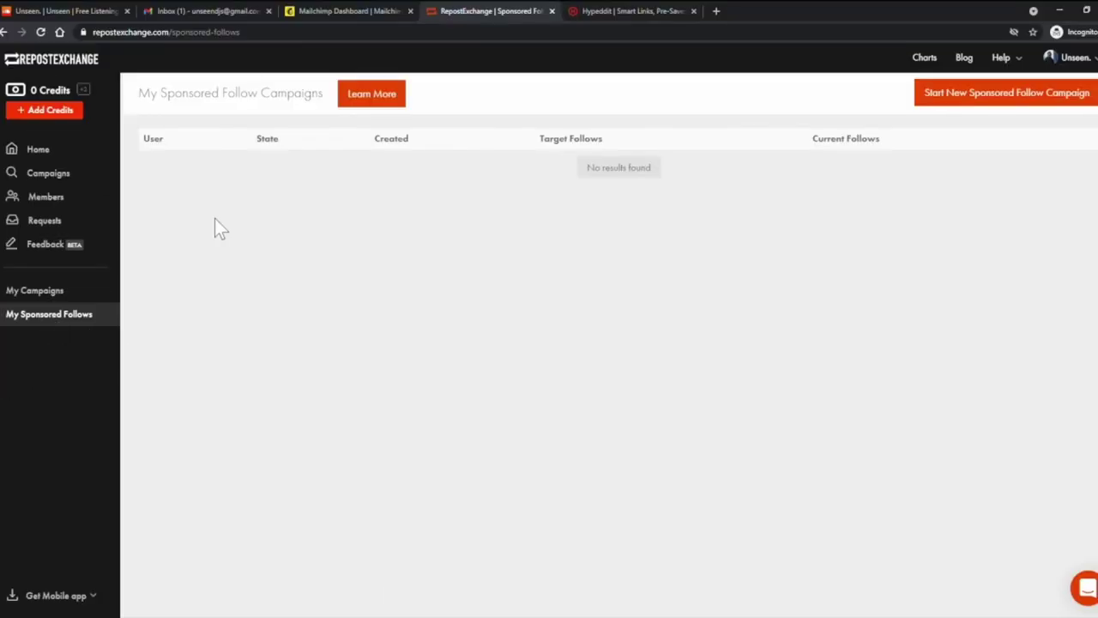
{"action": "left_click", "coordinate": [934, 101]}
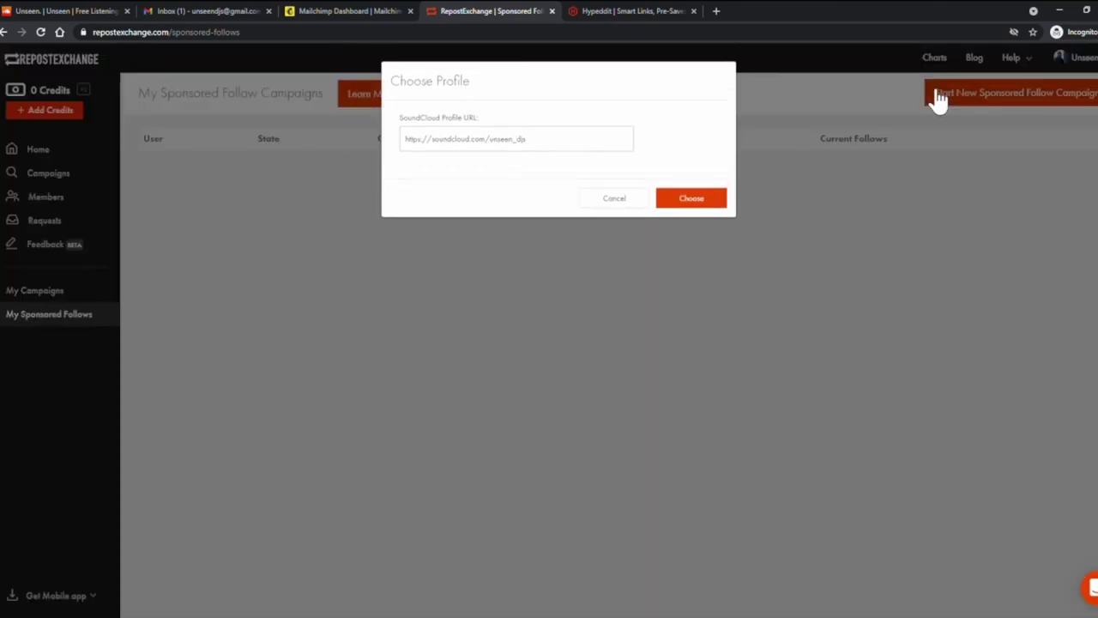
{"action": "left_click", "coordinate": [717, 206]}
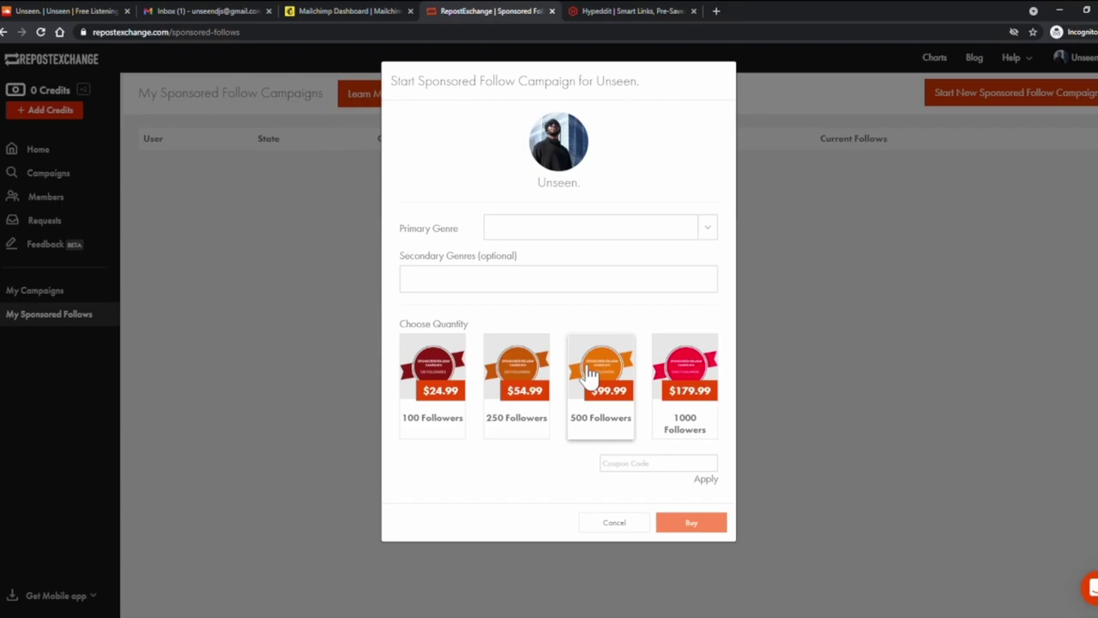
- Set the sponsored follow campaign's primary genre to Techno, review the follower quantities, and leave without buying
{"action": "left_click", "coordinate": [713, 229]}
{"action": "scroll", "coordinate": [601, 294], "scroll_direction": "down", "scroll_amount": 8}
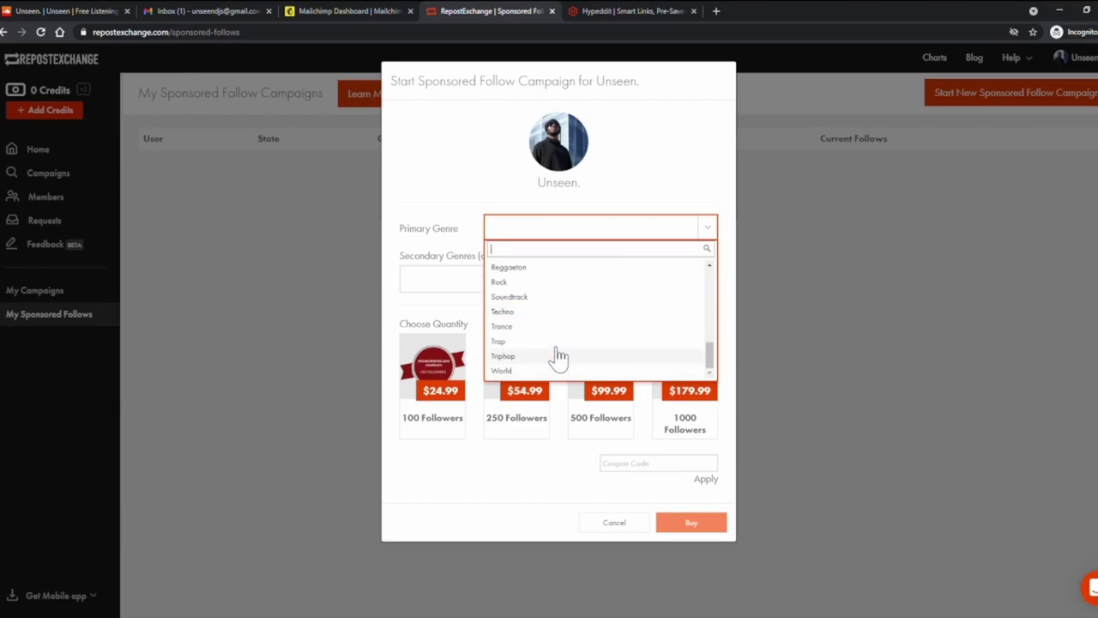
{"action": "left_click", "coordinate": [543, 313]}
{"action": "left_click", "coordinate": [450, 235]}
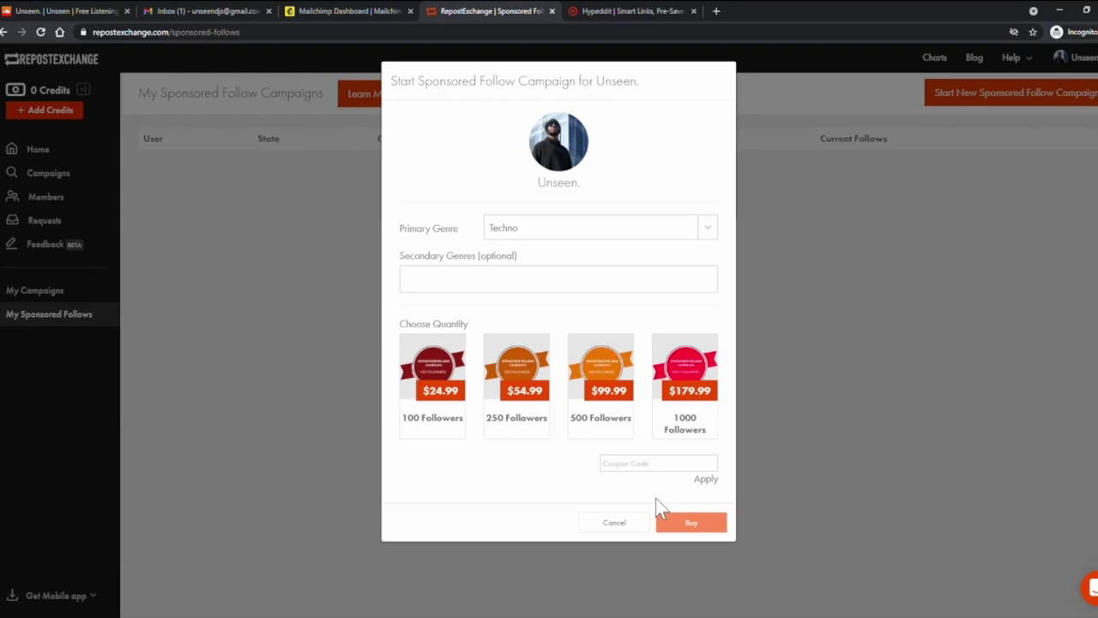
{"action": "left_click", "coordinate": [277, 372]}
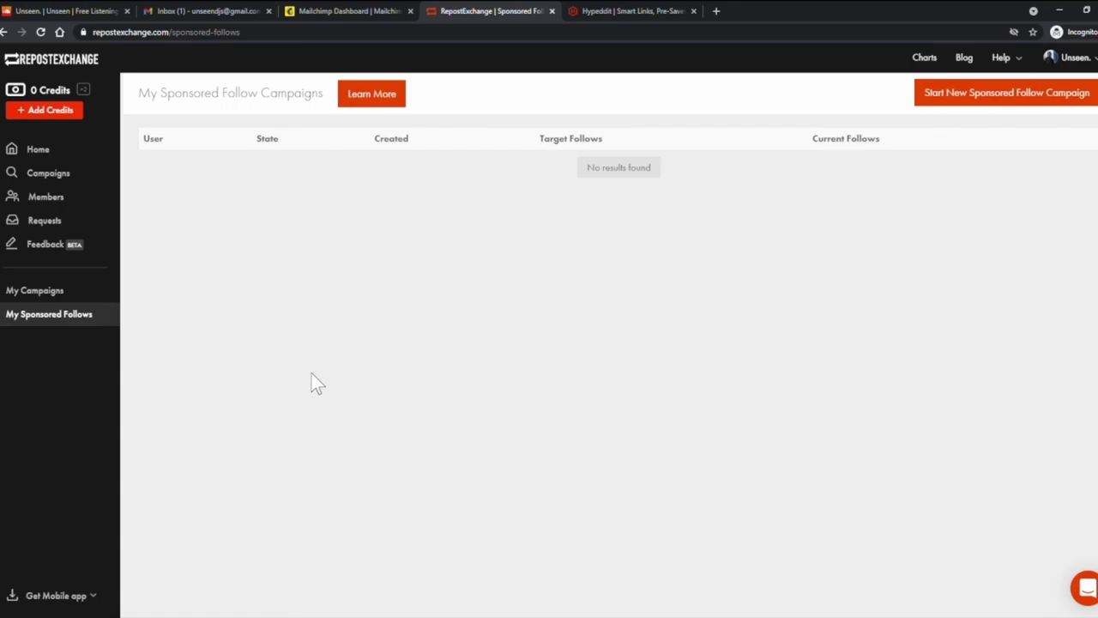
- Switch to SoundCloud and look through the tracks on the Unseen. profile
{"action": "left_click", "coordinate": [49, 9]}
{"action": "scroll", "coordinate": [465, 319], "scroll_direction": "down", "scroll_amount": 3}
{"action": "scroll", "coordinate": [466, 323], "scroll_direction": "down", "scroll_amount": 15}
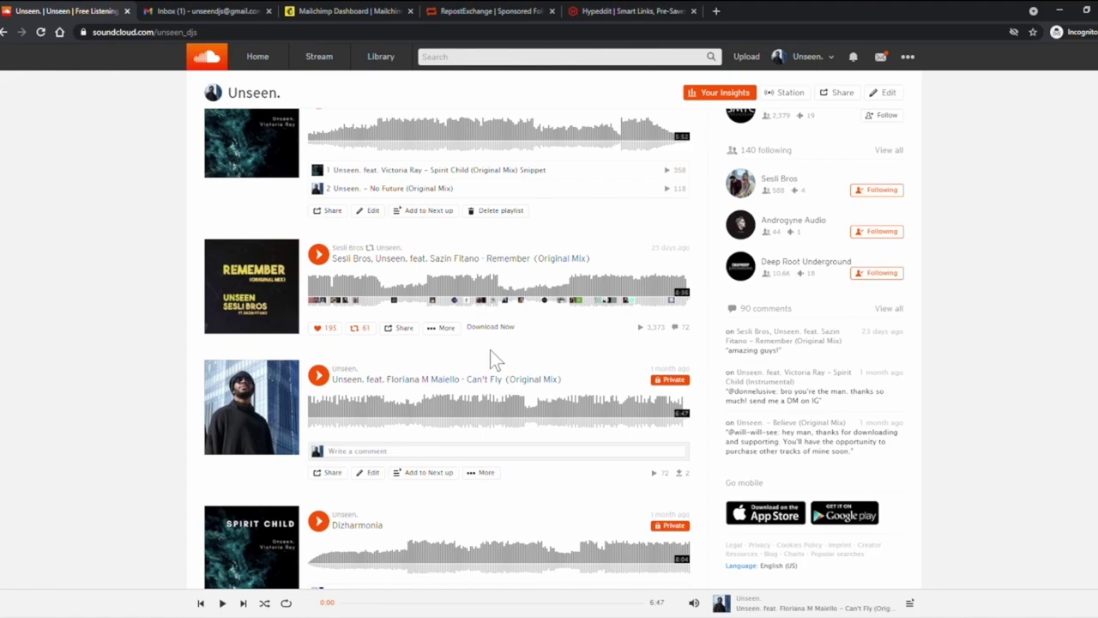
- Switch back to RepostExchange and review the reposters, costs and comments for the running Believe (Original Mix) repost campaign
{"action": "left_click", "coordinate": [503, 12]}
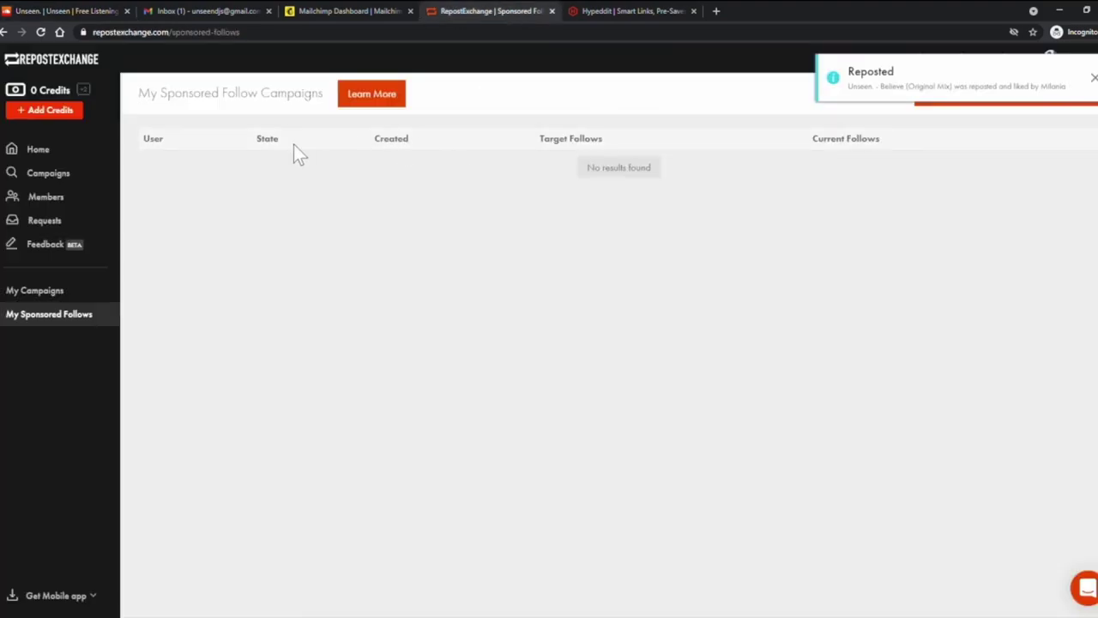
{"action": "left_click", "coordinate": [50, 174]}
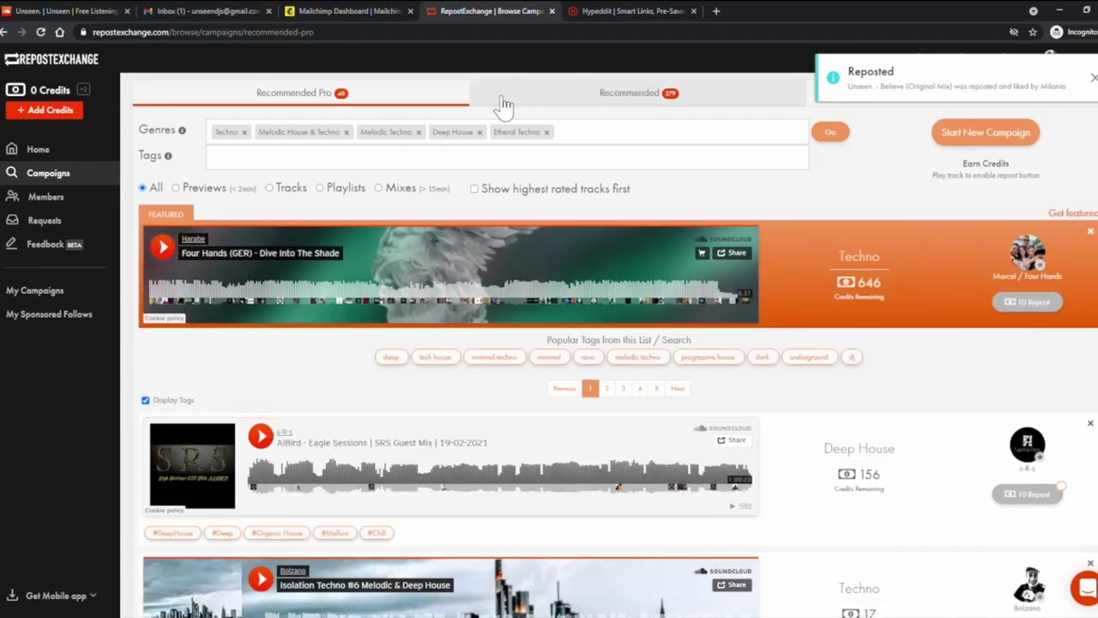
{"action": "left_click", "coordinate": [908, 97]}
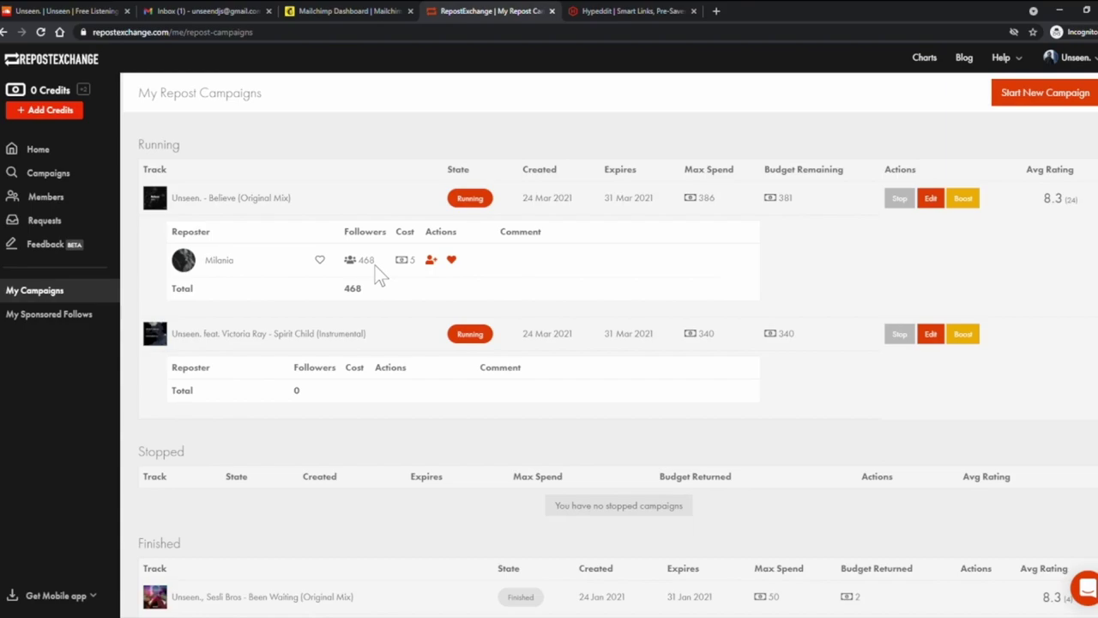
{"action": "double_click", "coordinate": [412, 271]}
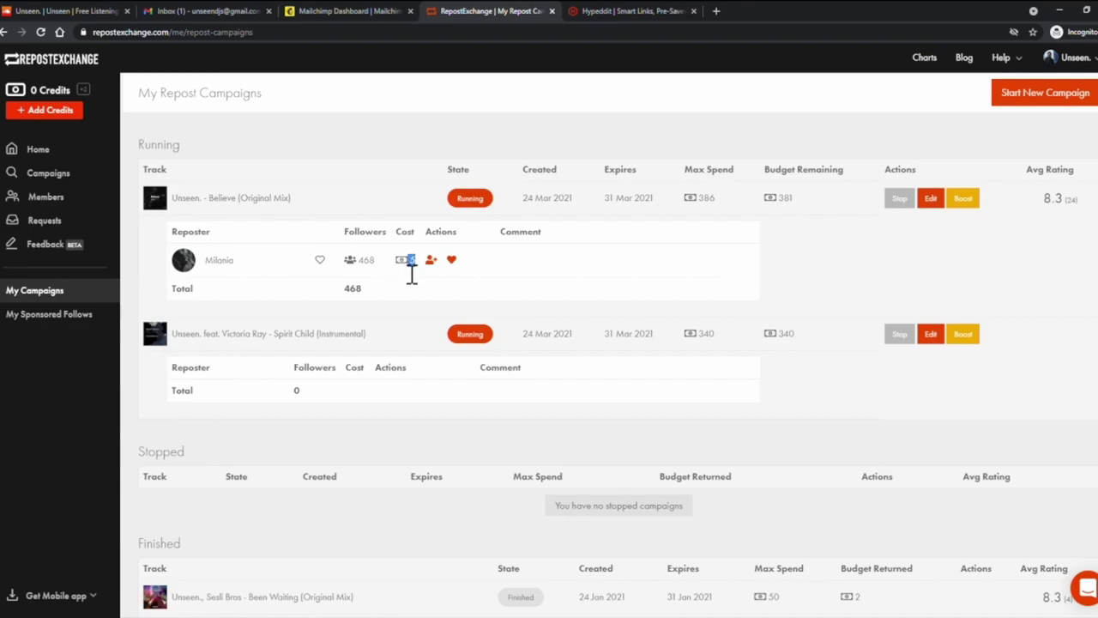
{"action": "left_click", "coordinate": [489, 284]}
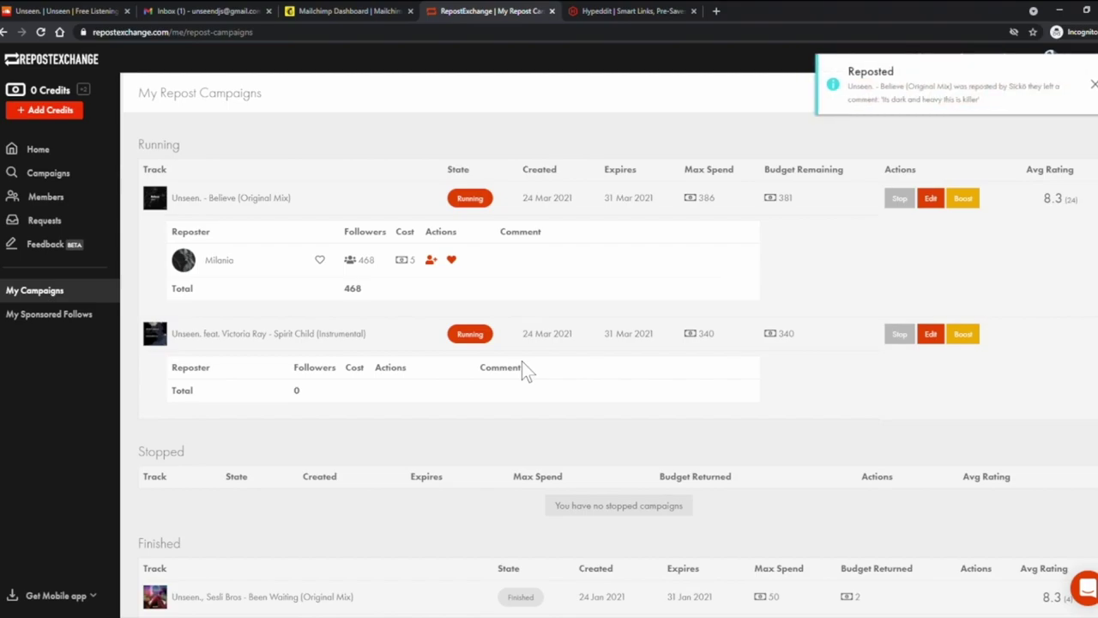
{"action": "left_click", "coordinate": [892, 107]}
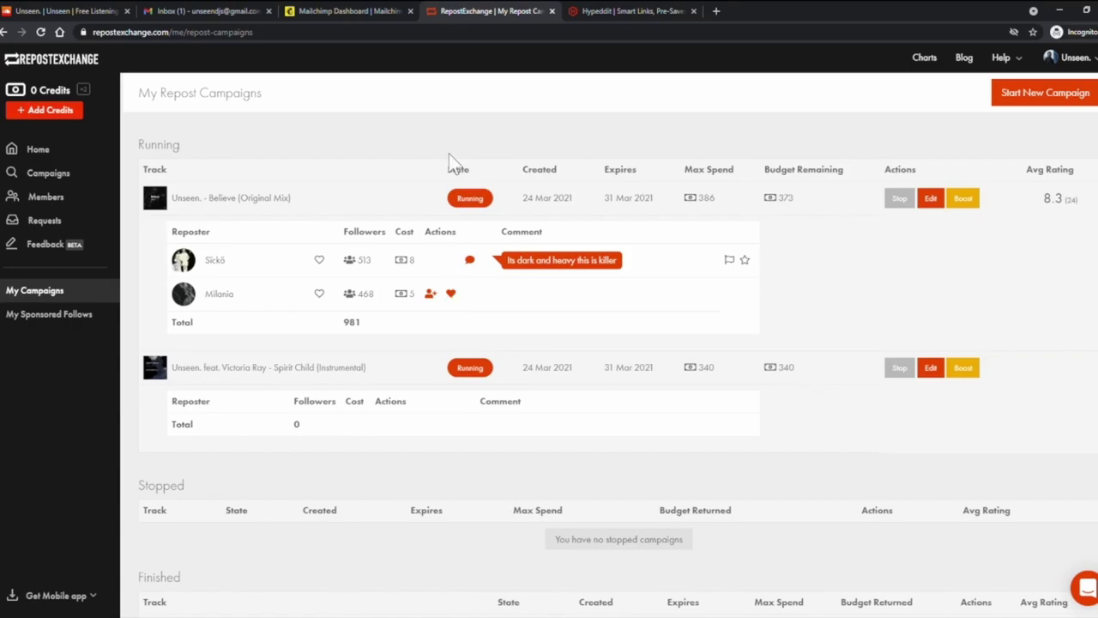
- Return to the Unseen. profile on SoundCloud and examine the reposted Remember (Original Mix) track among the listed uploads
{"action": "left_click", "coordinate": [73, 10]}
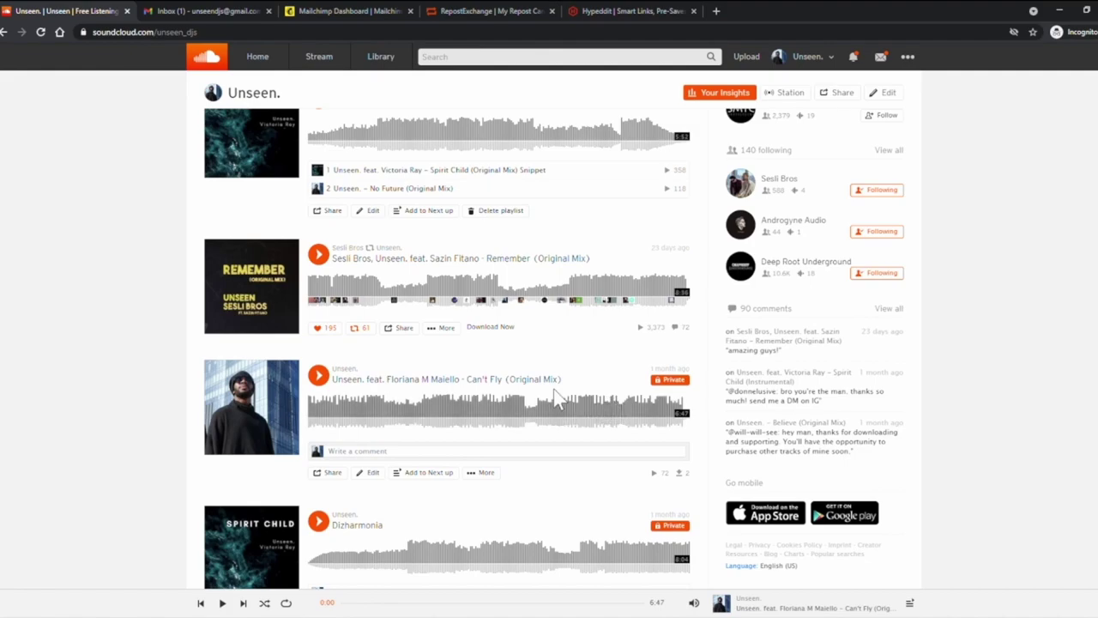
{"action": "scroll", "coordinate": [539, 396], "scroll_direction": "up", "scroll_amount": 1}
{"action": "scroll", "coordinate": [546, 395], "scroll_direction": "down", "scroll_amount": 1}
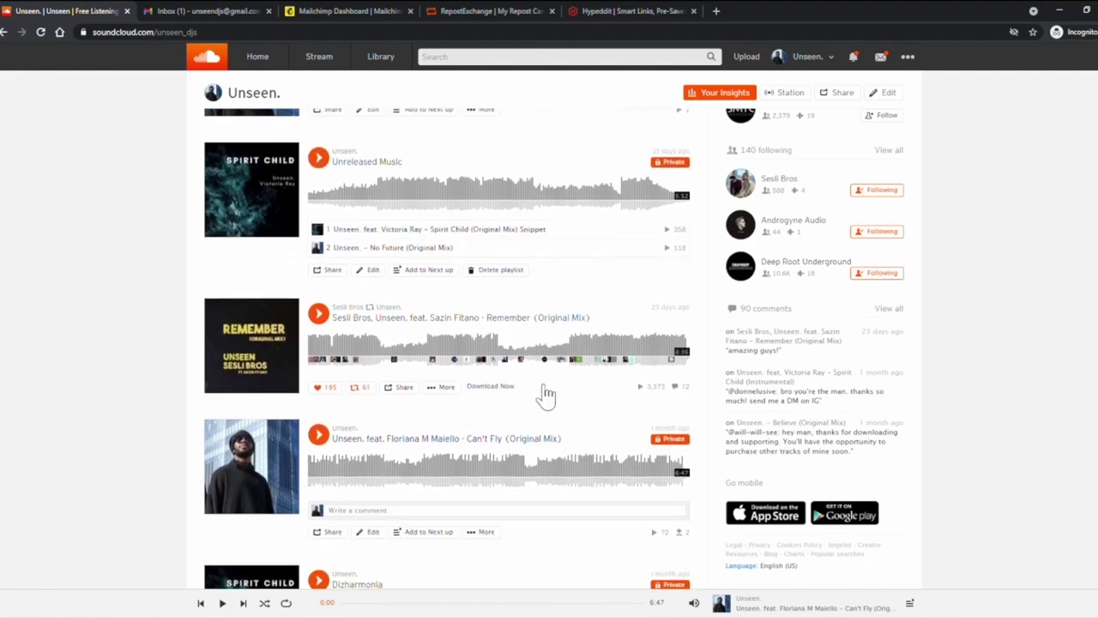
{"action": "mouse_move", "coordinate": [500, 369]}
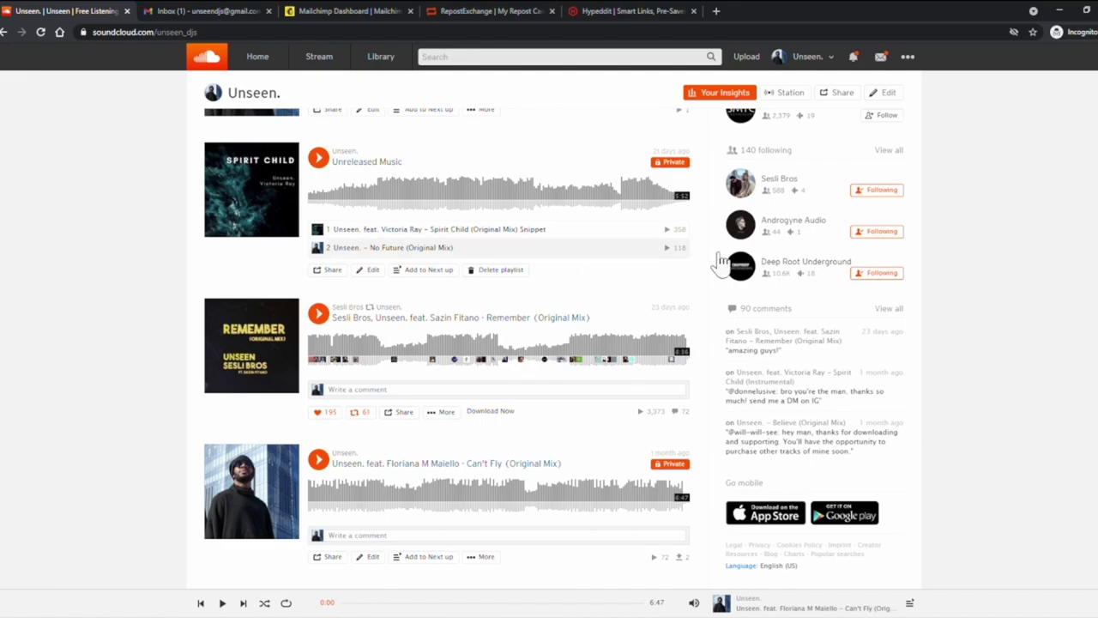
- Go back to RepostExchange and check the new repost on the Spirit Child (Instrumental) campaign
{"action": "left_click", "coordinate": [498, 11]}
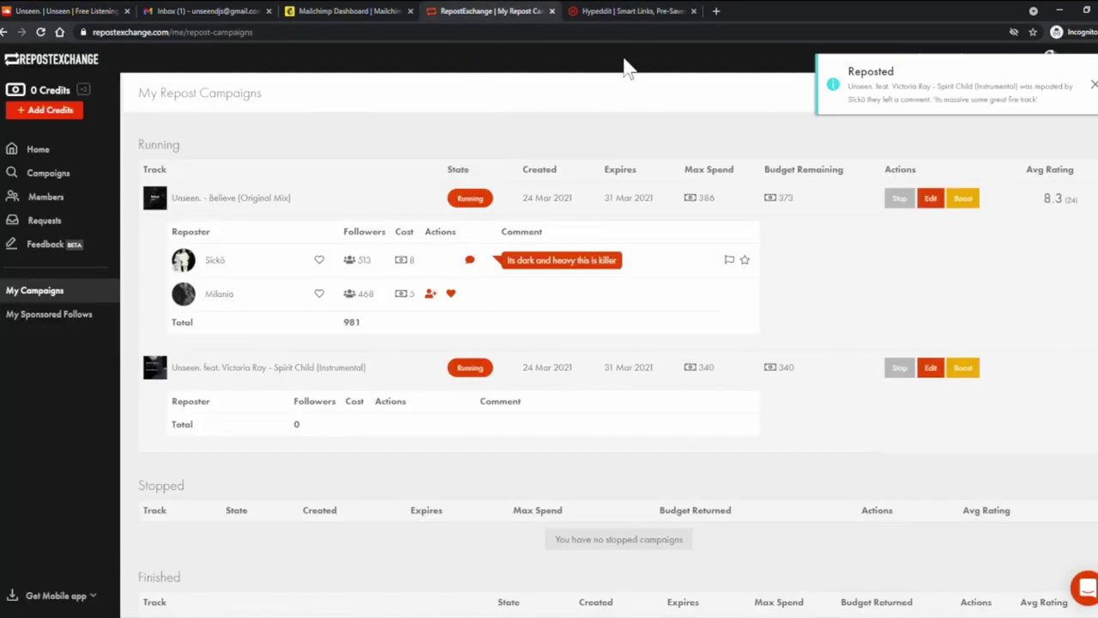
{"action": "left_click", "coordinate": [630, 11]}
{"action": "left_click", "coordinate": [496, 19]}
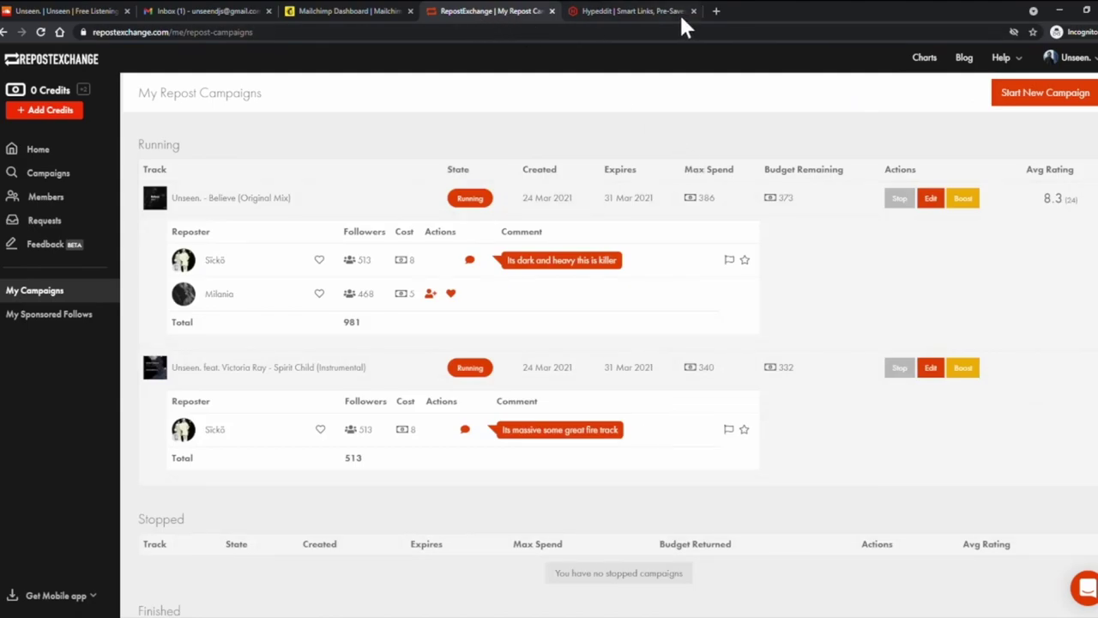
- Switch to Hypeddit and download only the email addresses captured by the newest Remember (Original Mix) download gate
{"action": "left_click", "coordinate": [611, 16]}
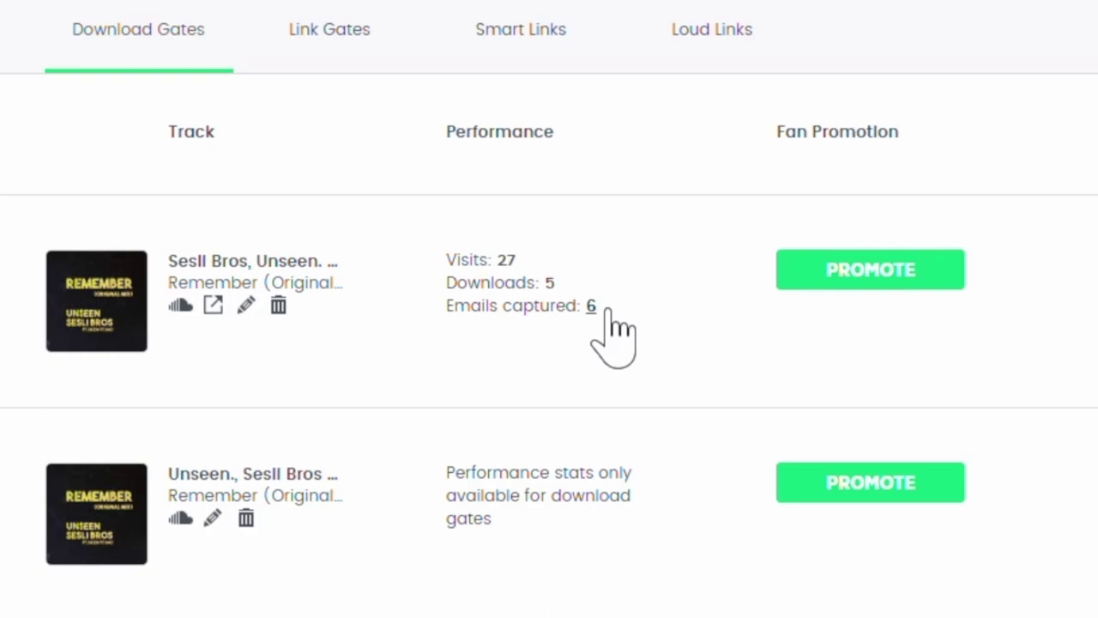
{"action": "left_click", "coordinate": [592, 306]}
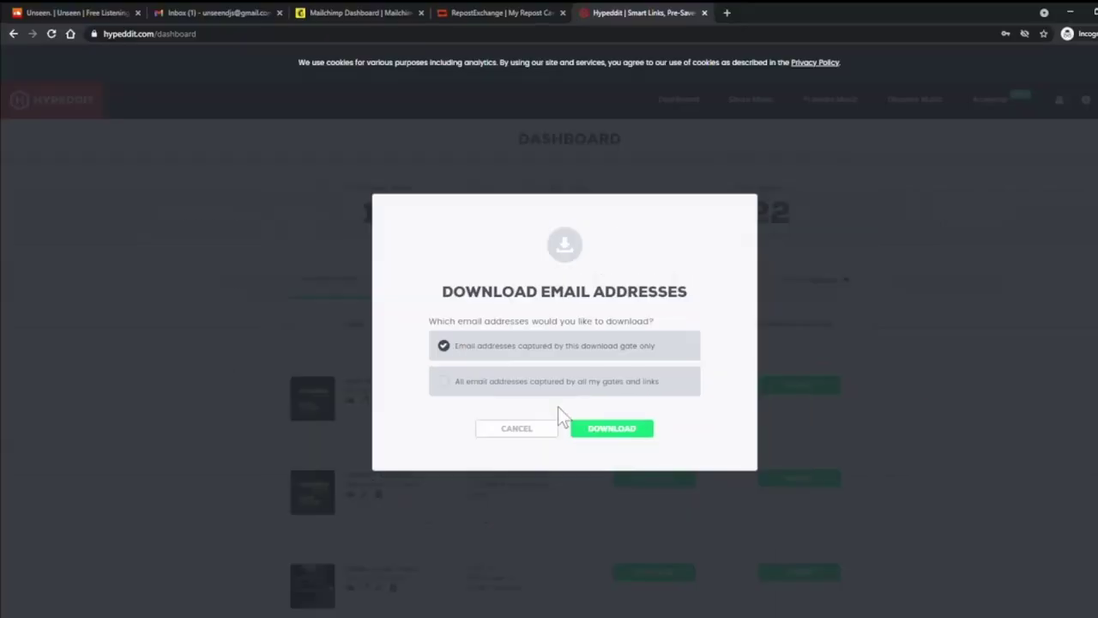
{"action": "left_click", "coordinate": [610, 427]}
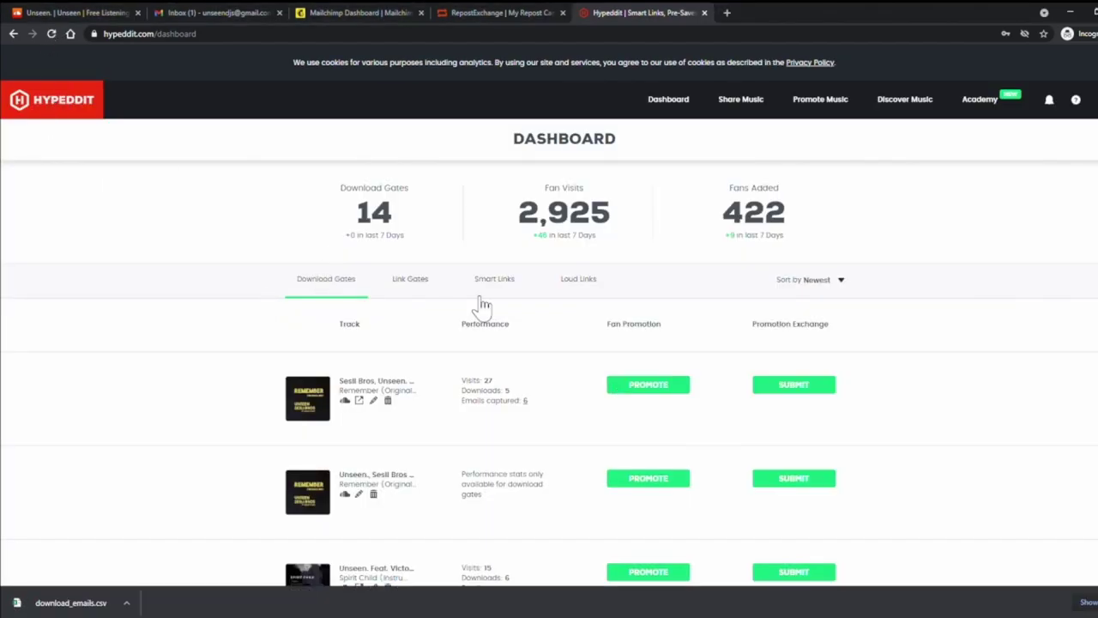
- Switch to Mailchimp, open the Artlet audience and start importing contacts into it
{"action": "left_click", "coordinate": [356, 15]}
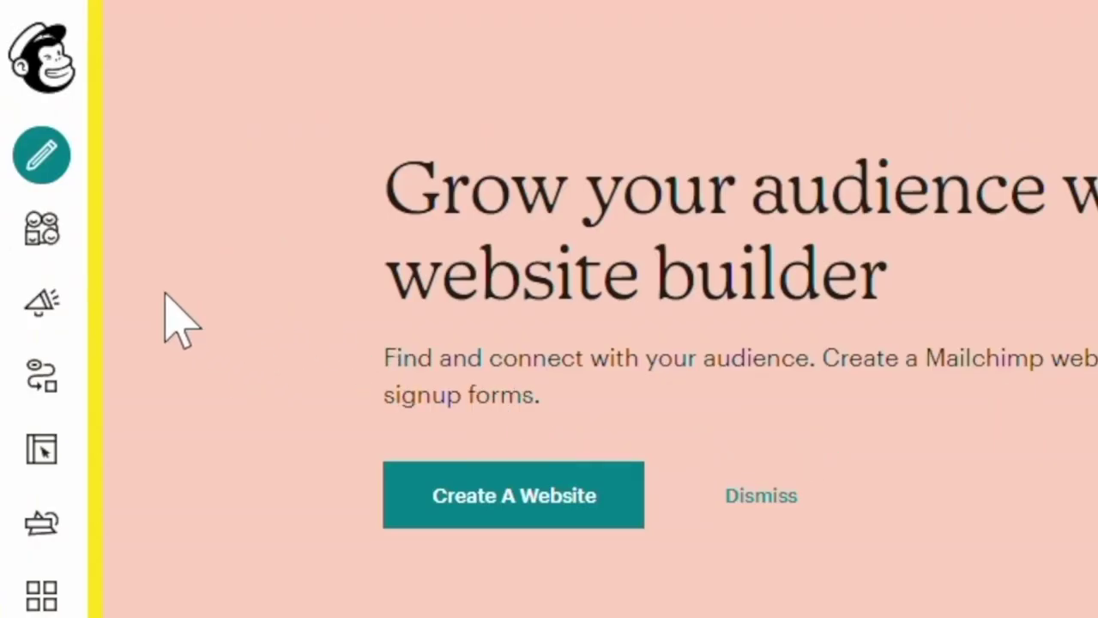
{"action": "left_click", "coordinate": [82, 234]}
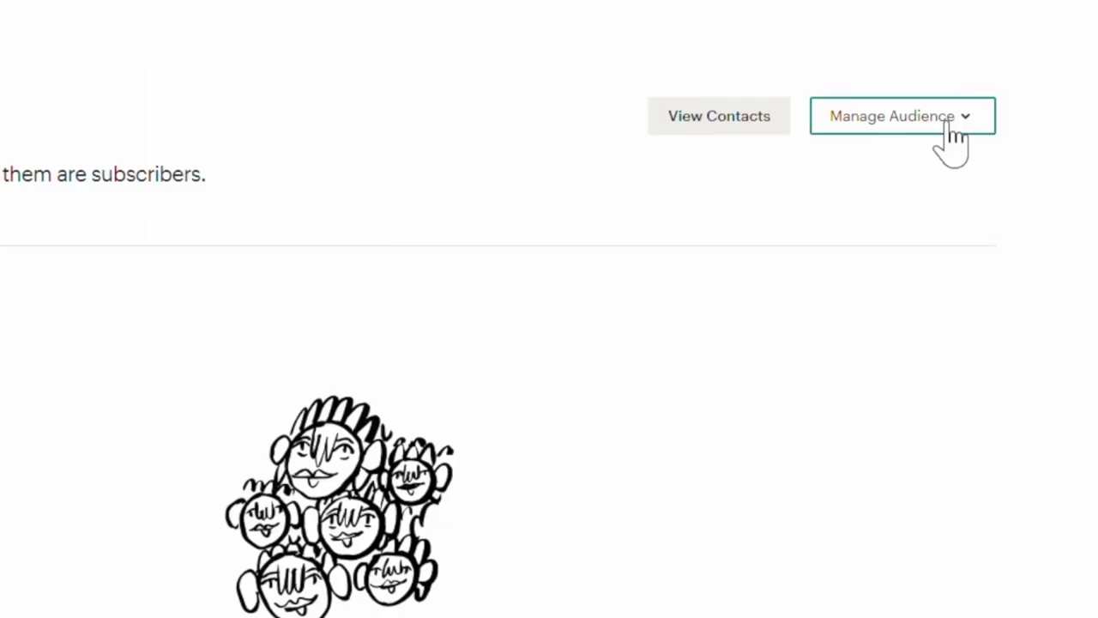
{"action": "left_click", "coordinate": [979, 146]}
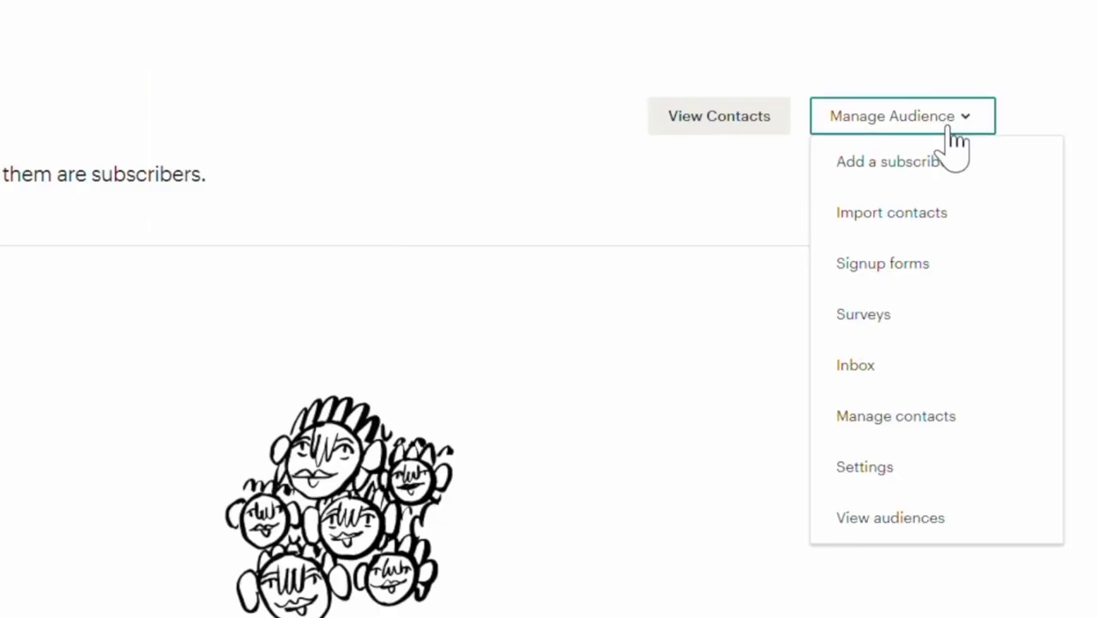
{"action": "left_click", "coordinate": [909, 520]}
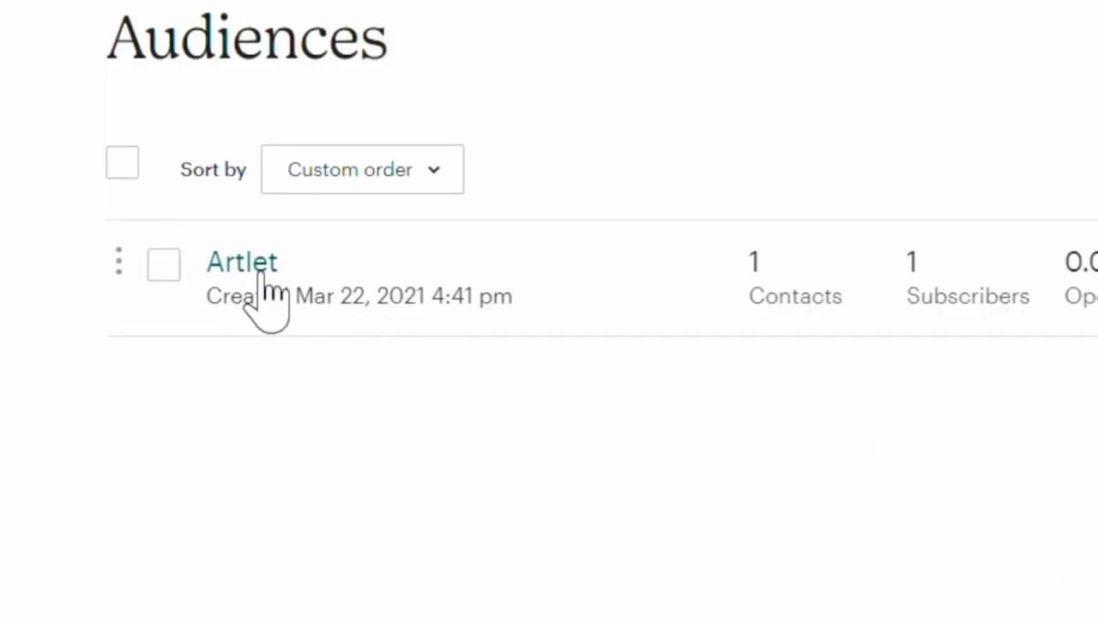
{"action": "left_click", "coordinate": [342, 292]}
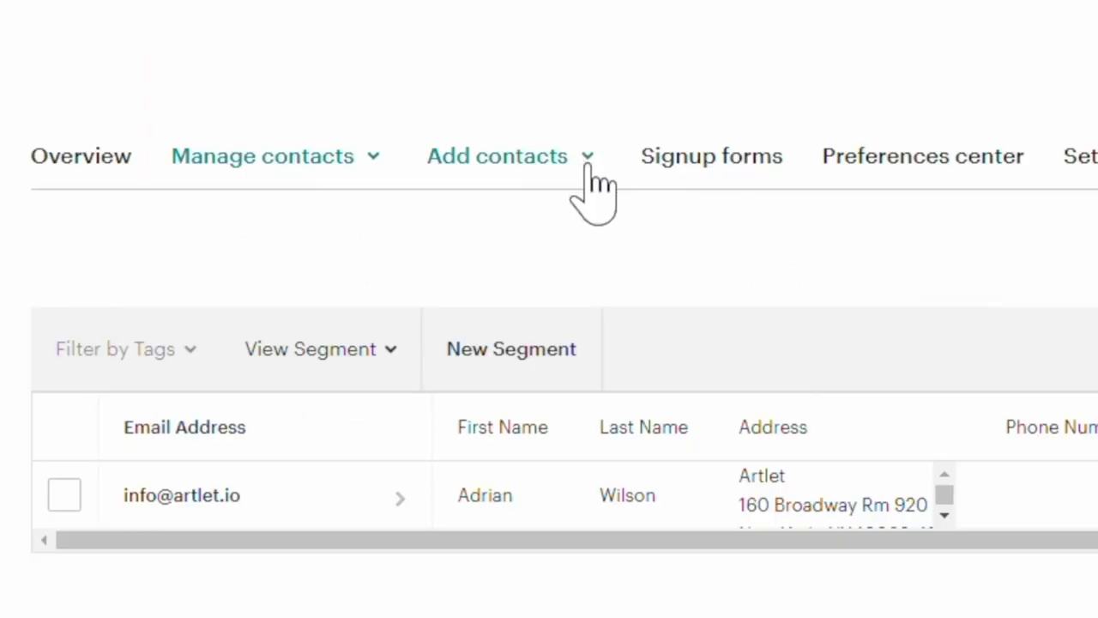
{"action": "left_click", "coordinate": [514, 281]}
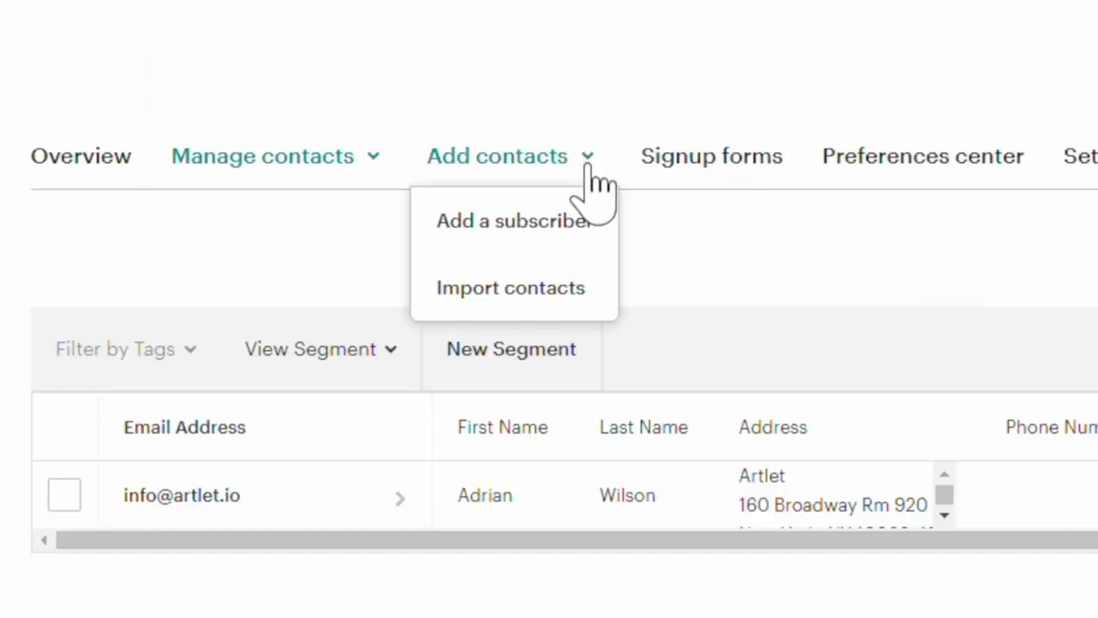
{"action": "left_click", "coordinate": [543, 293]}
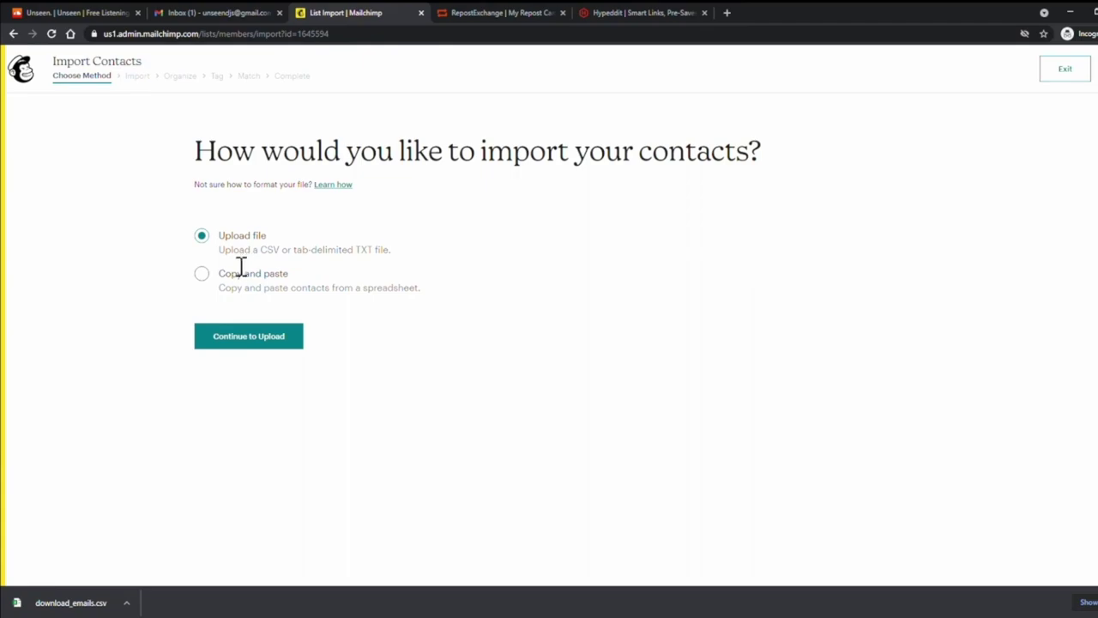
- Import the contacts from download_emails.csv as Subscribed, with existing contacts updated and no tags added
{"action": "left_click", "coordinate": [249, 341]}
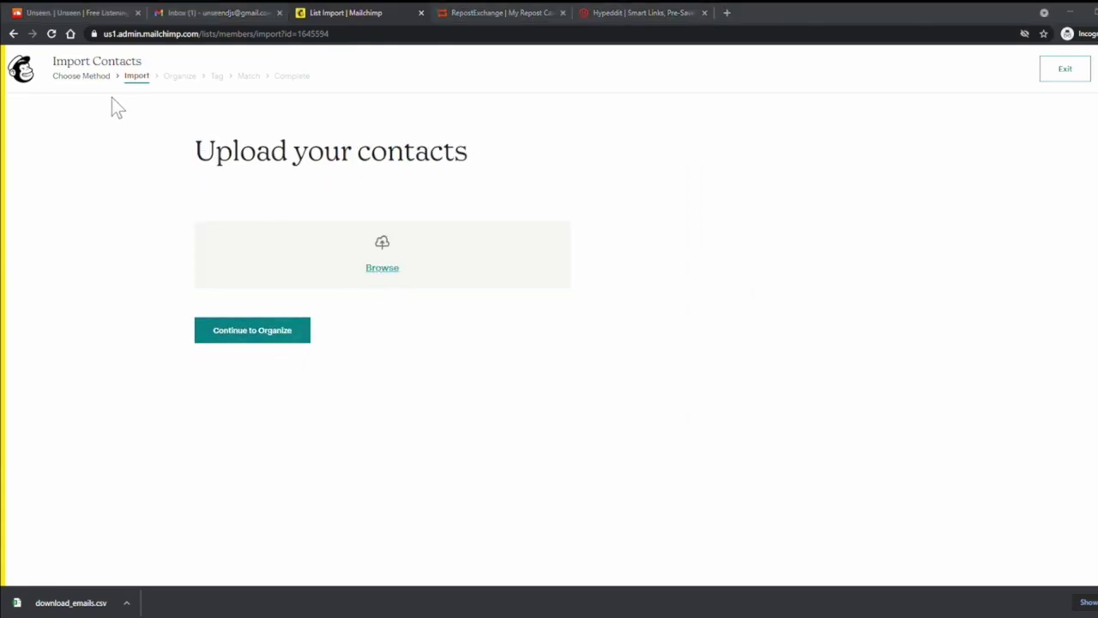
{"action": "left_click", "coordinate": [276, 314]}
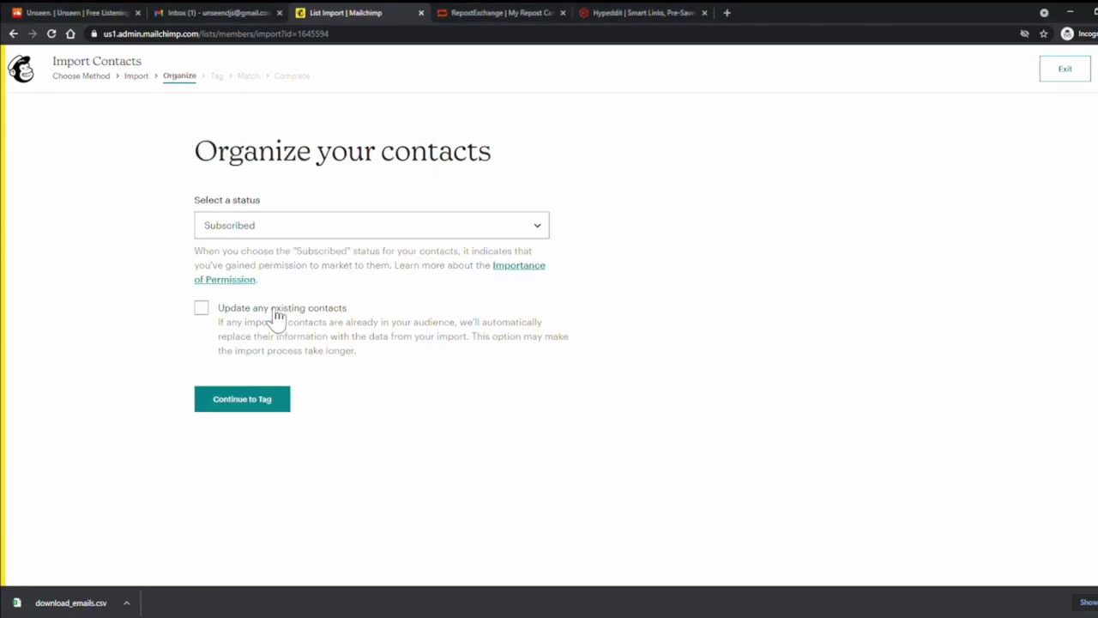
{"action": "left_click", "coordinate": [207, 308]}
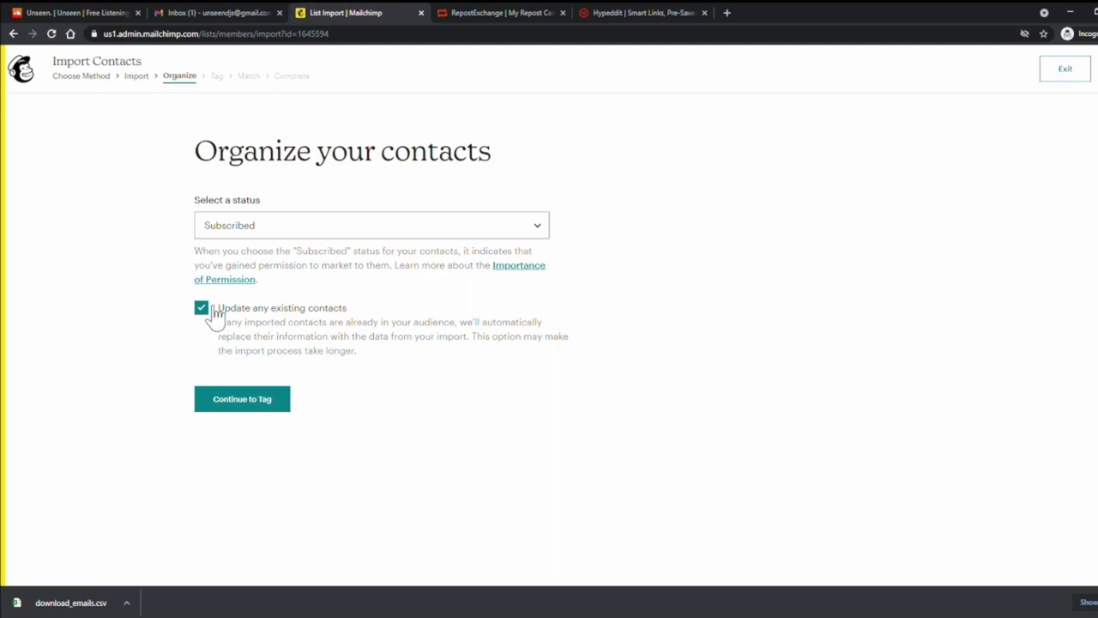
{"action": "left_click", "coordinate": [243, 405]}
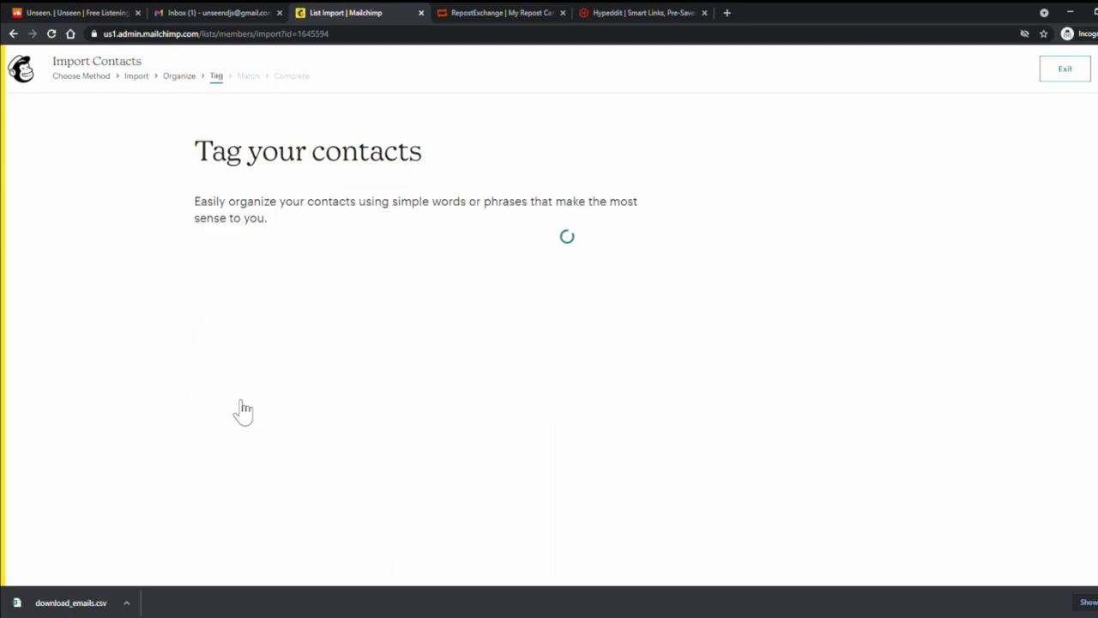
{"action": "left_click", "coordinate": [245, 369]}
{"action": "left_click", "coordinate": [259, 372]}
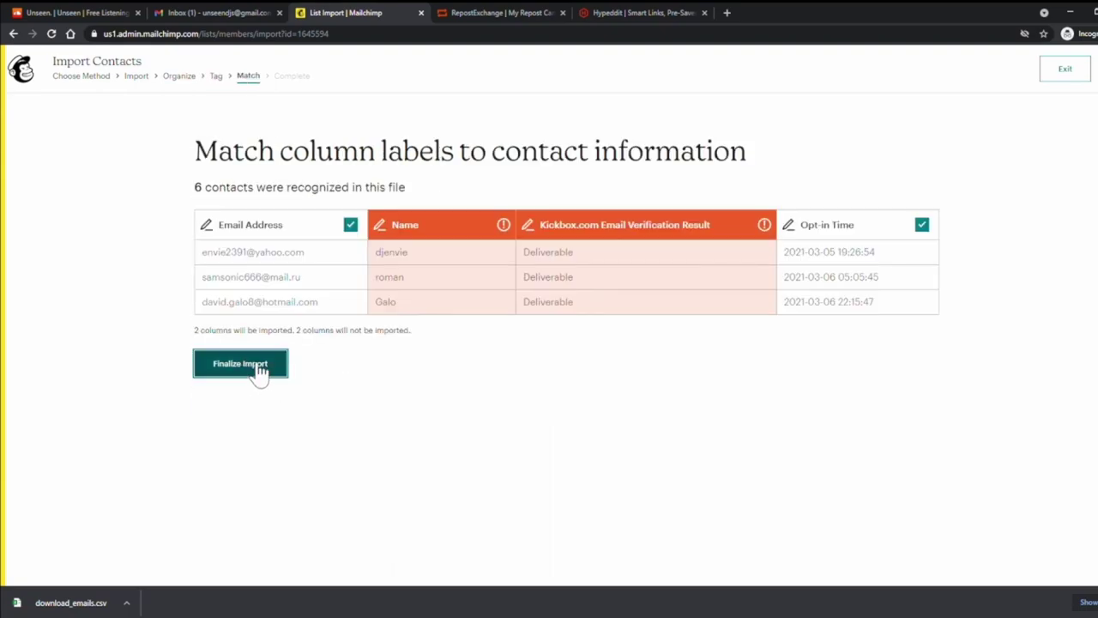
- View the Artlet audience's contact list and look over the imported subscribers
{"action": "left_click", "coordinate": [245, 412]}
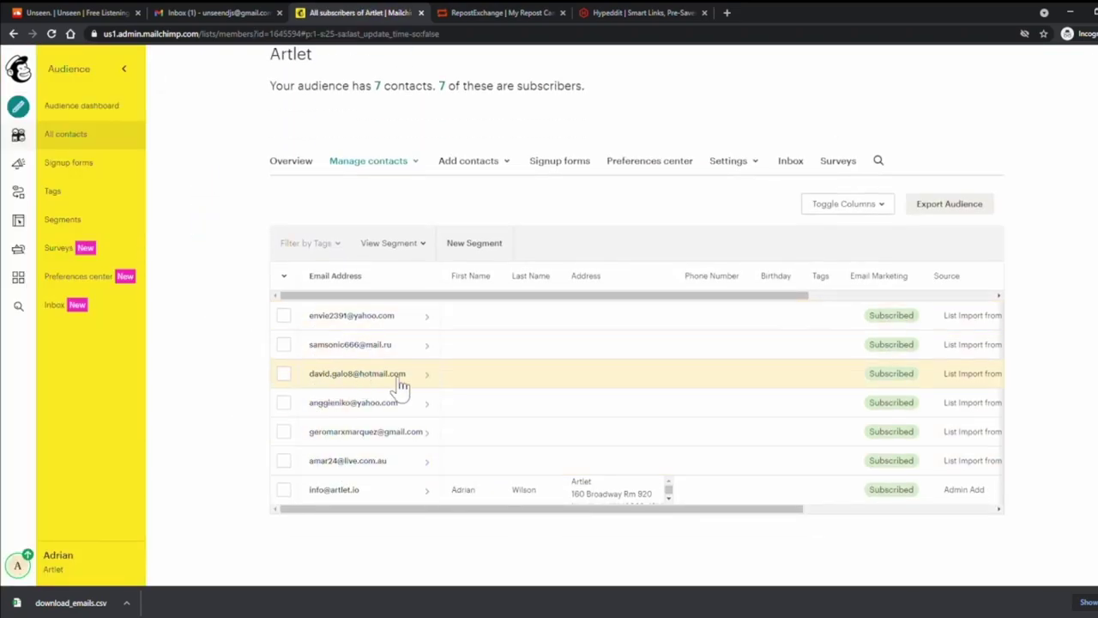
{"action": "scroll", "coordinate": [515, 446], "scroll_direction": "up", "scroll_amount": 2}
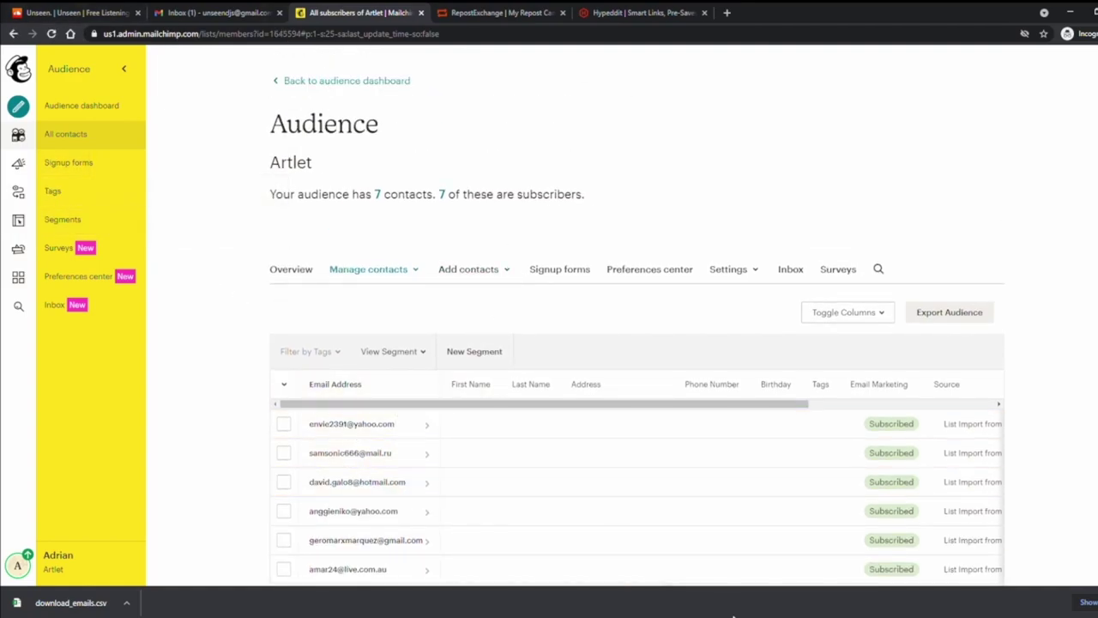
{"action": "scroll", "coordinate": [595, 520], "scroll_direction": "down", "scroll_amount": 2}
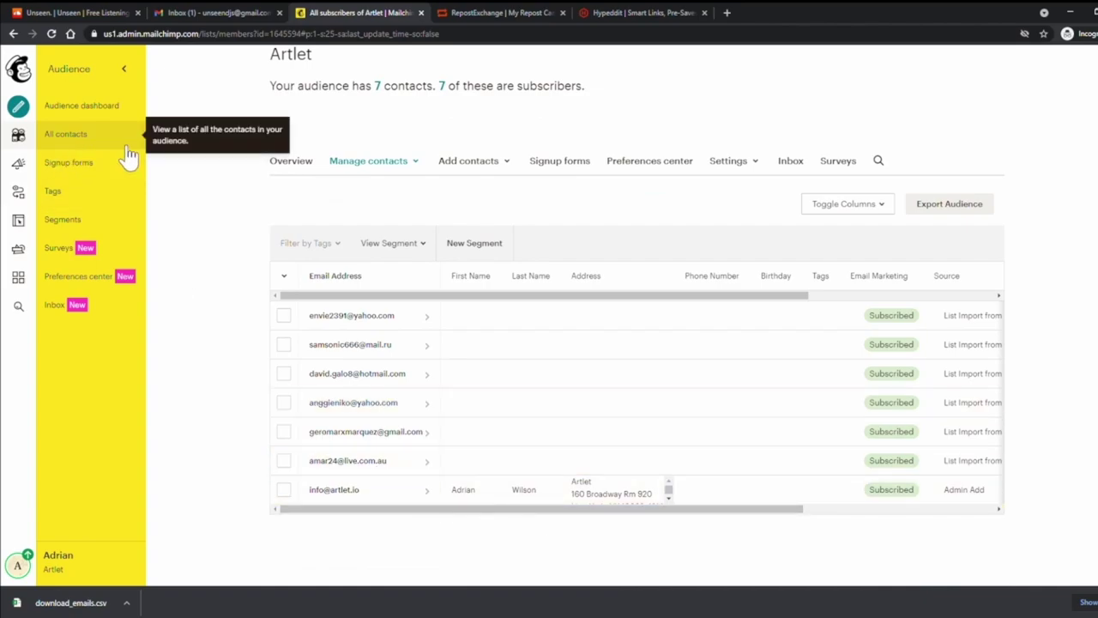
{"action": "scroll", "coordinate": [429, 314], "scroll_direction": "up", "scroll_amount": 2}
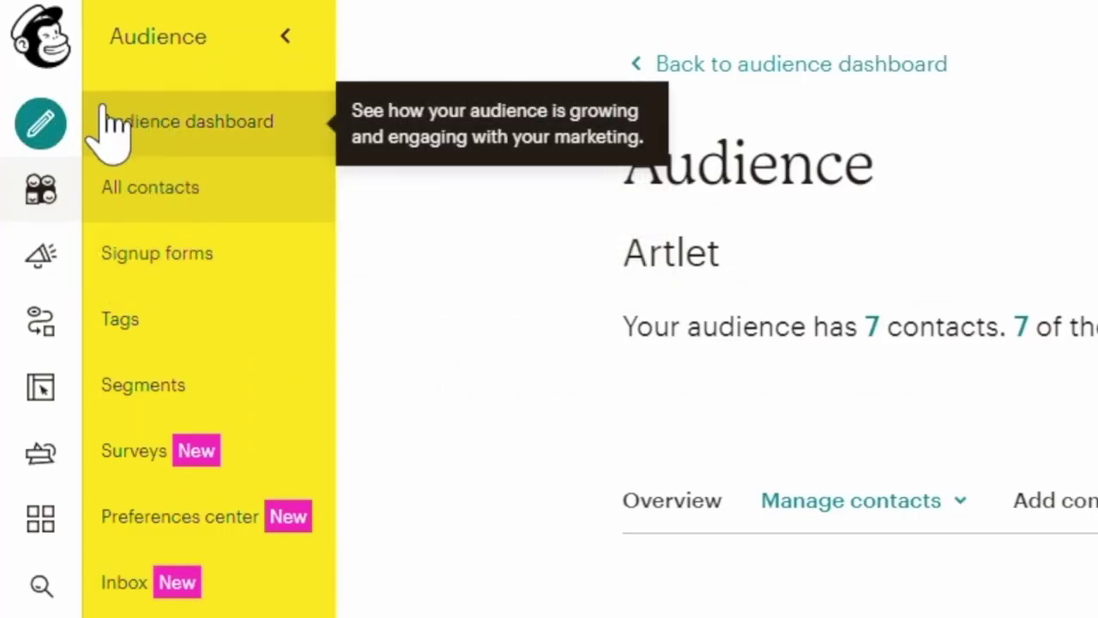
- Create a regular email campaign named Believe Release
{"action": "left_click", "coordinate": [77, 129]}
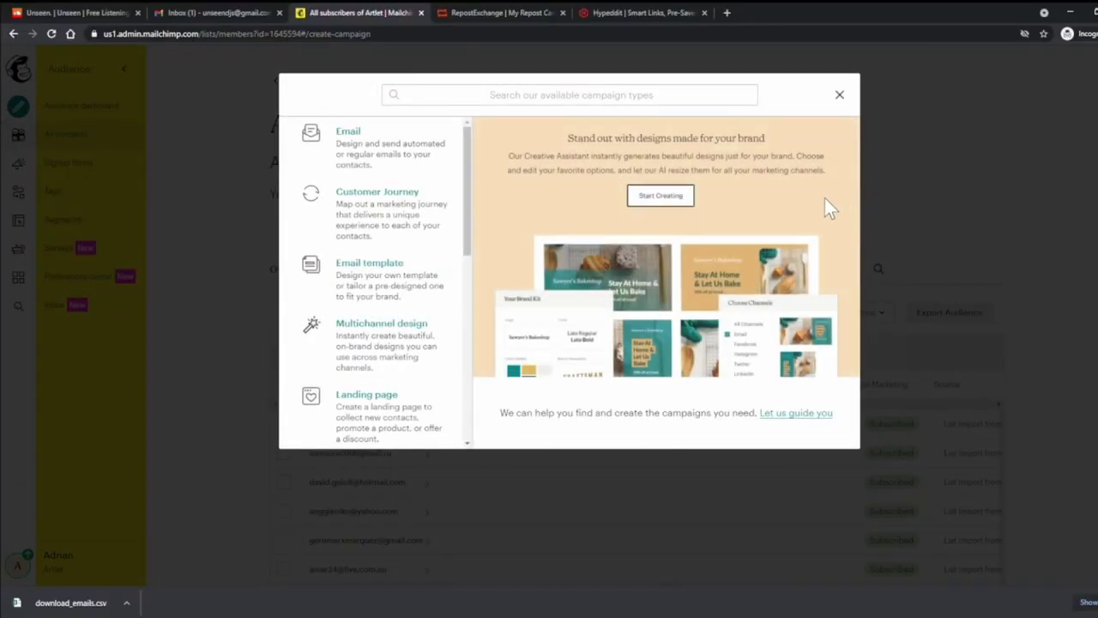
{"action": "left_click", "coordinate": [368, 146]}
{"action": "left_click", "coordinate": [544, 314]}
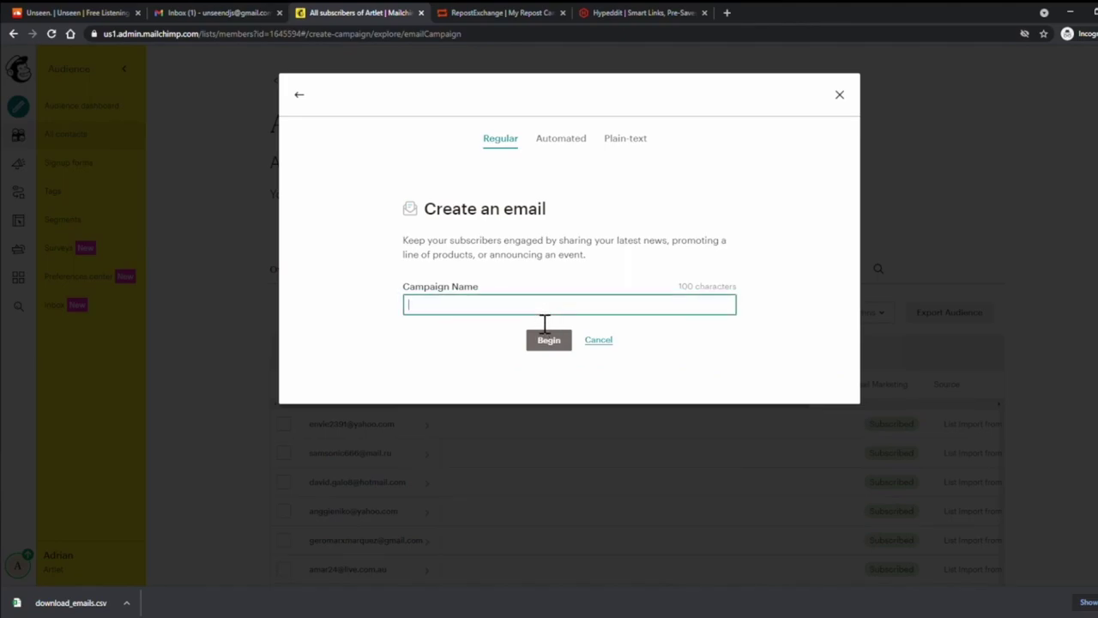
{"action": "type", "text": "Believe Release"}
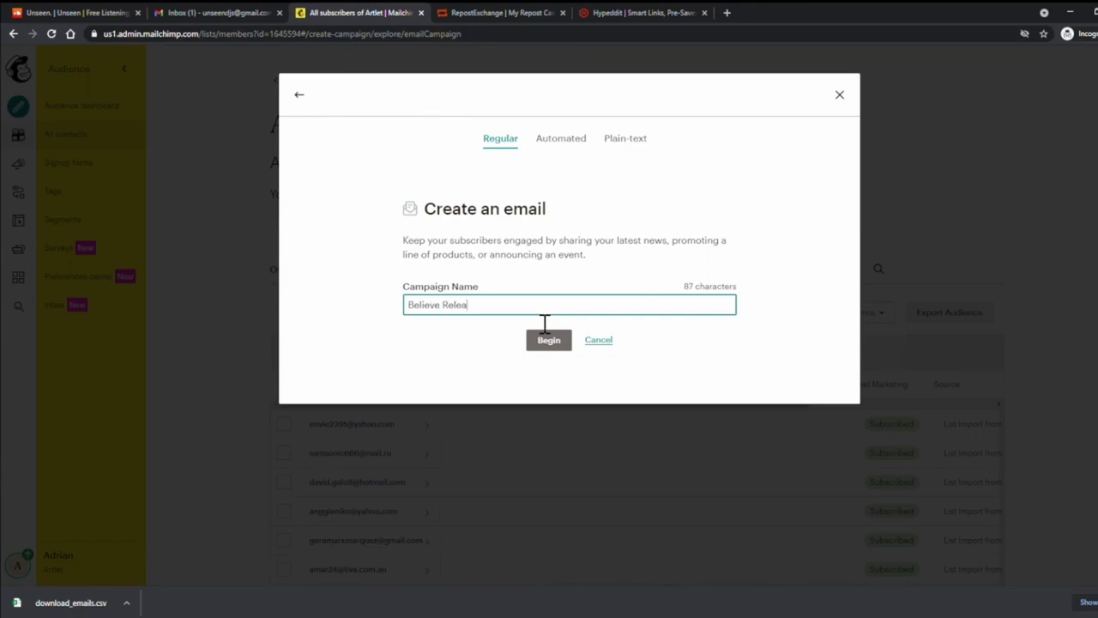
{"action": "left_click", "coordinate": [548, 340]}
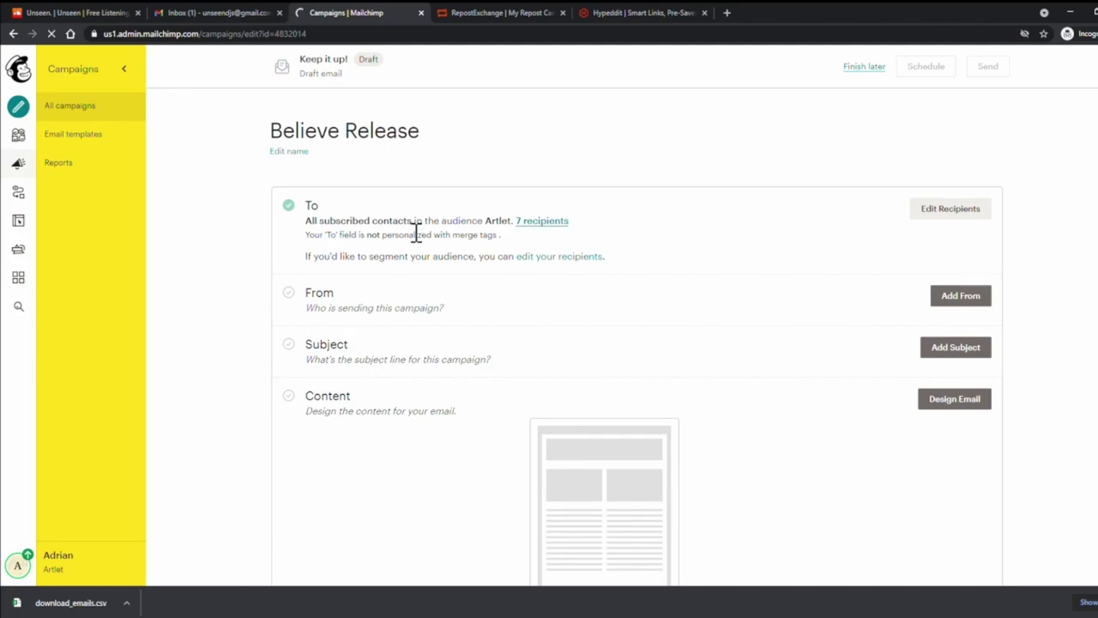
- Set the campaign's sender using the prefilled name and e-mail address and save it
{"action": "left_click", "coordinate": [955, 297]}
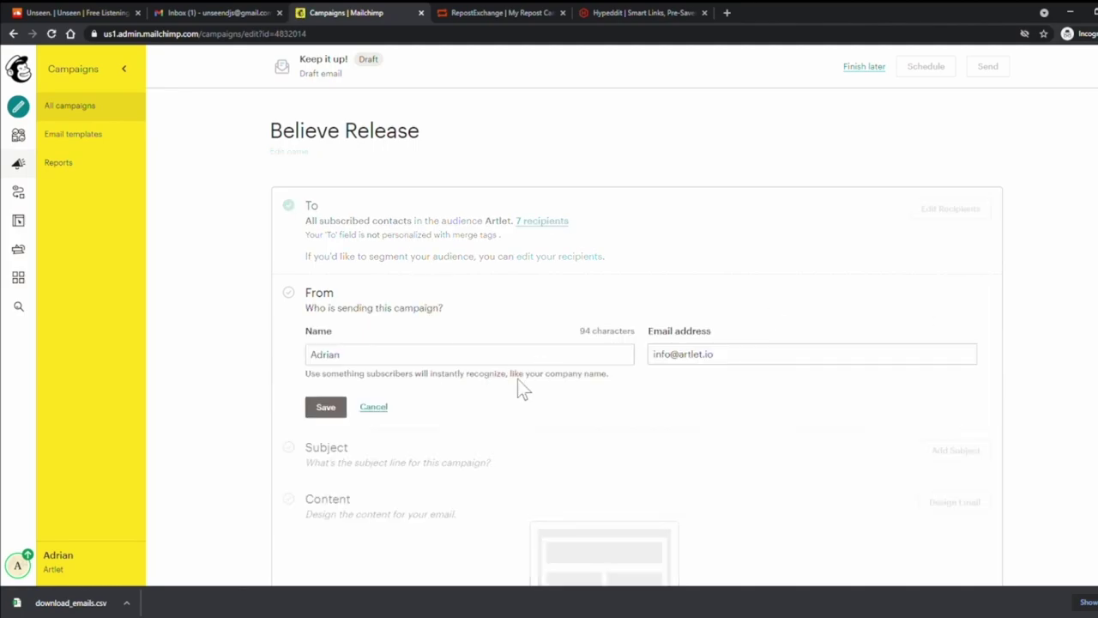
{"action": "left_click", "coordinate": [744, 362]}
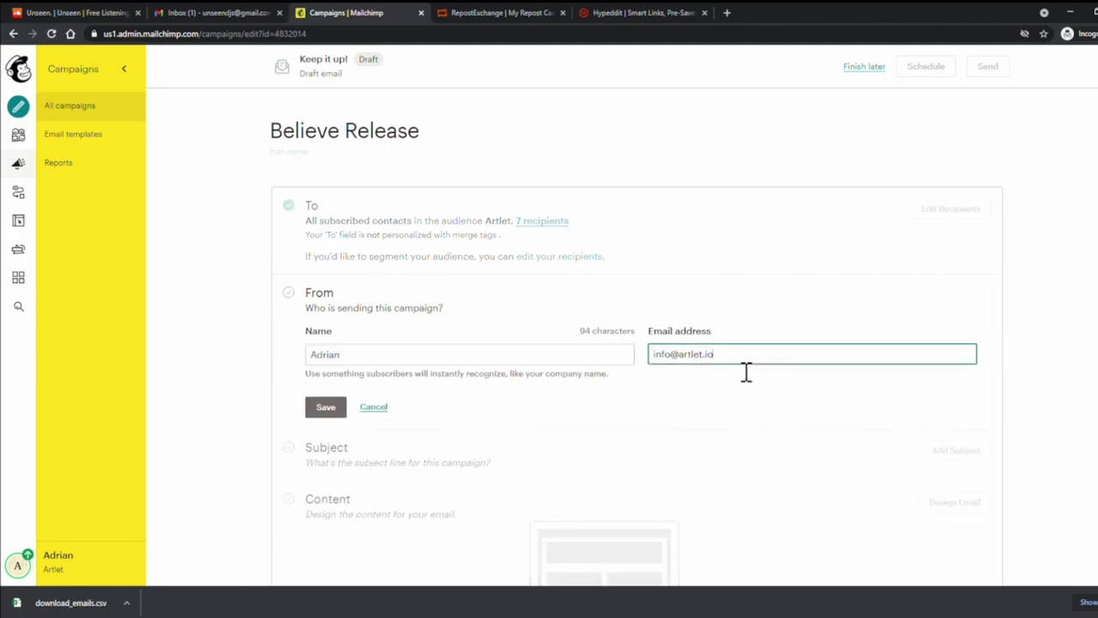
{"action": "left_click", "coordinate": [324, 409]}
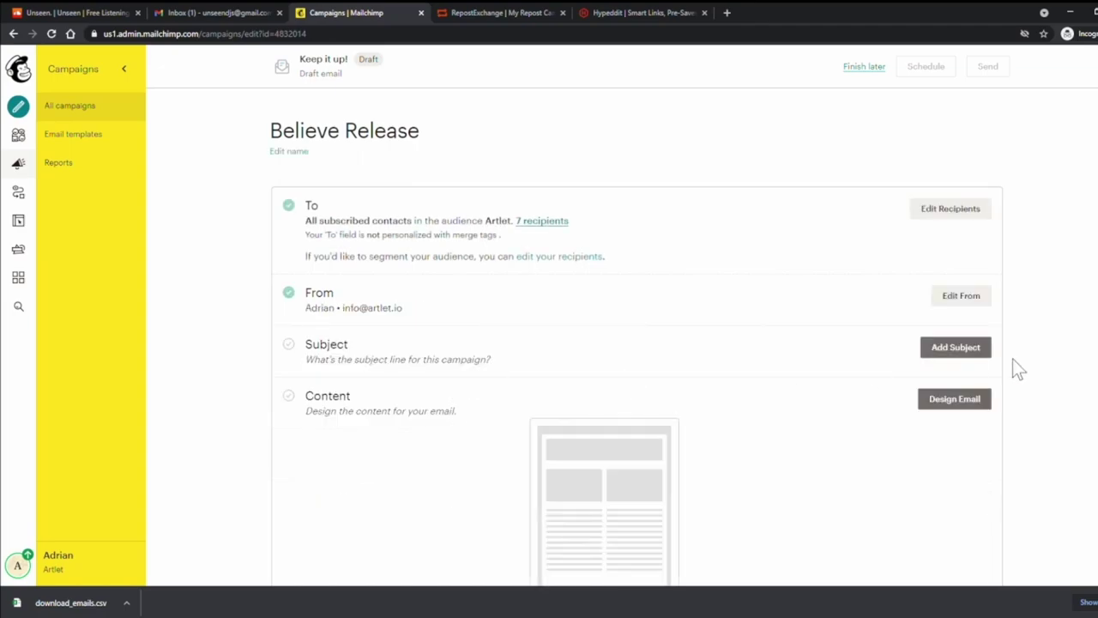
- Save the campaign's subject line as "hey just released this, what do you think?" with the preview text left blank
{"action": "left_click", "coordinate": [959, 352]}
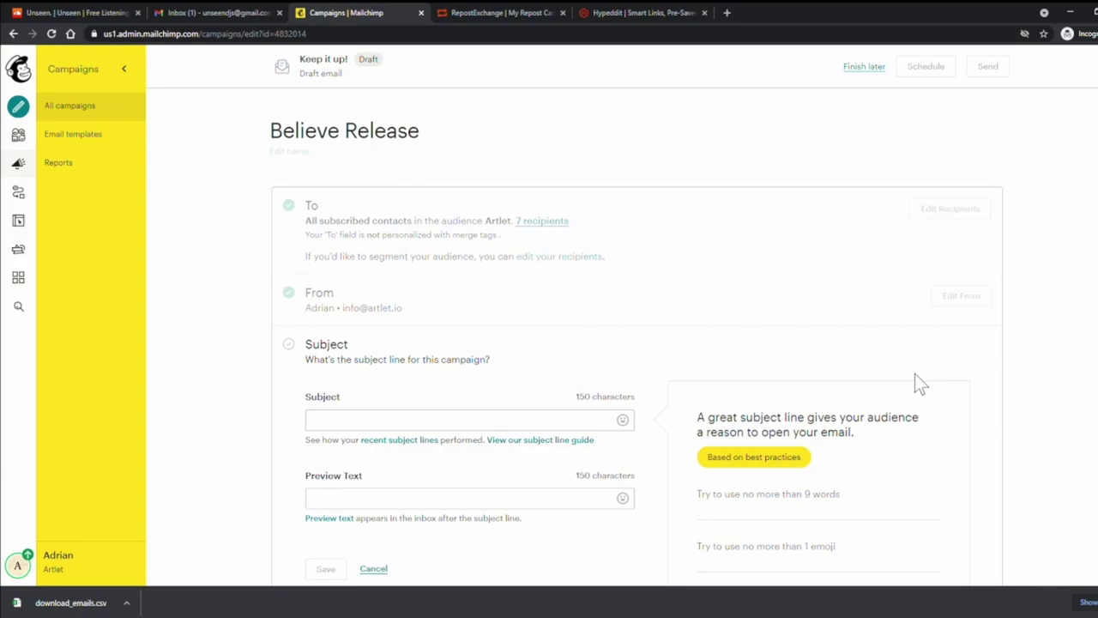
{"action": "left_click", "coordinate": [411, 429]}
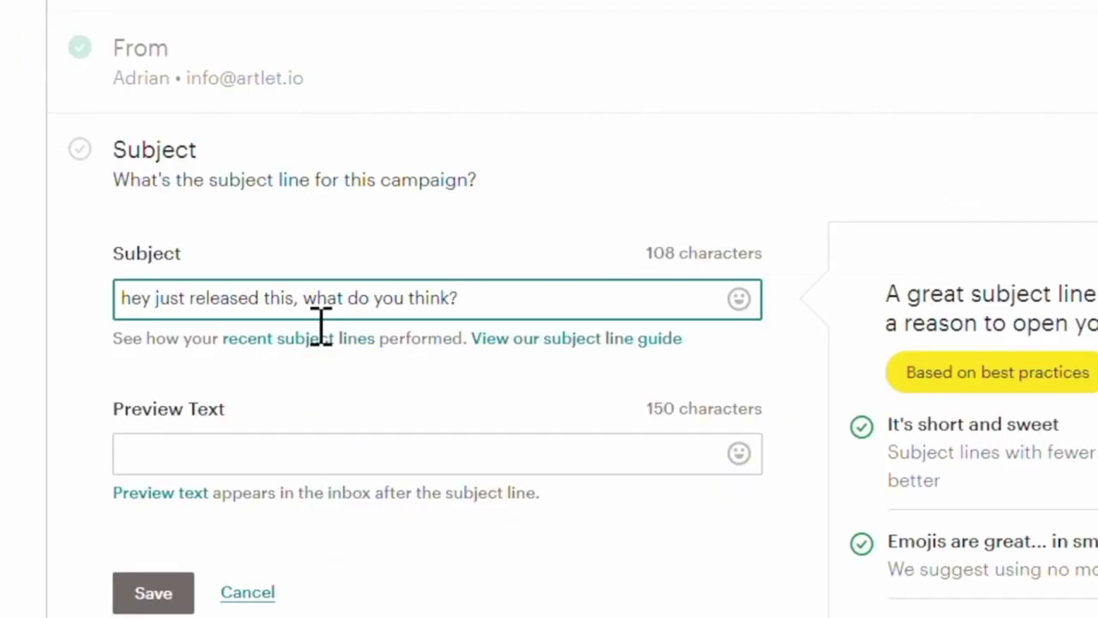
{"action": "left_click", "coordinate": [435, 413]}
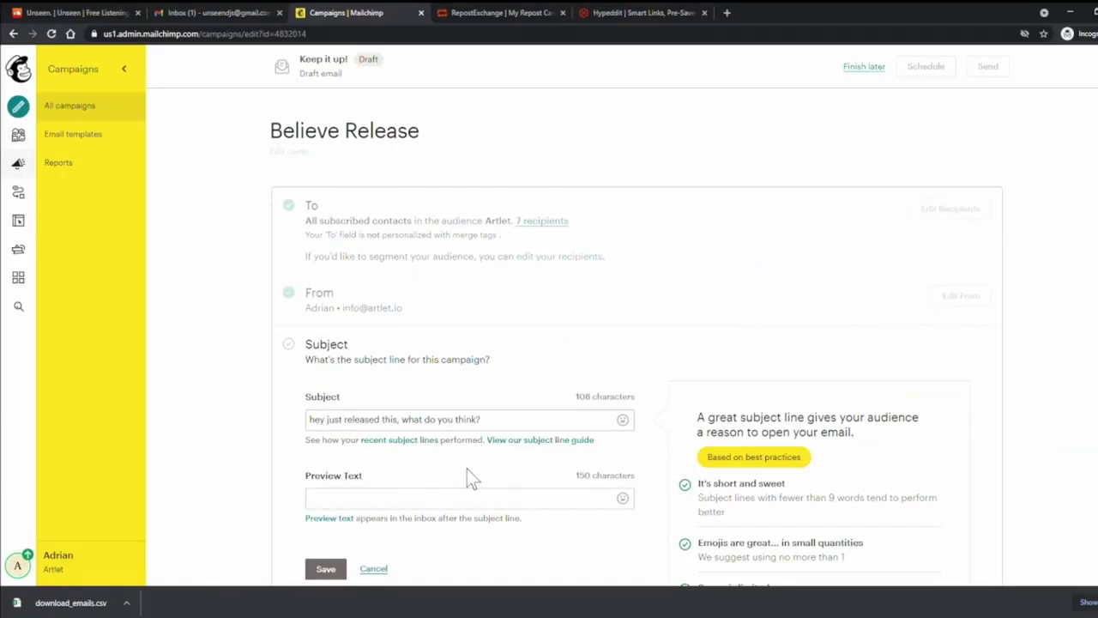
{"action": "left_click_drag", "start_coordinate": [491, 420], "coordinate": [302, 420]}
{"action": "left_click", "coordinate": [360, 463]}
{"action": "scroll", "coordinate": [365, 472], "scroll_direction": "down", "scroll_amount": 2}
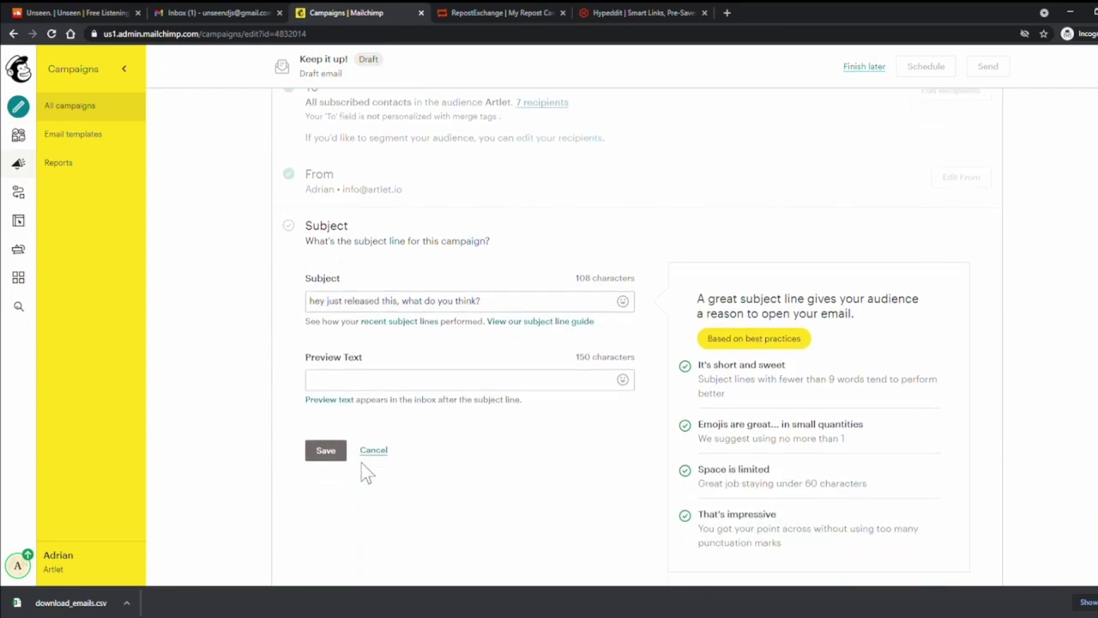
{"action": "left_click", "coordinate": [341, 455]}
- Start designing the email in the Classic Builder with the Sell Products layout
{"action": "left_click", "coordinate": [959, 292]}
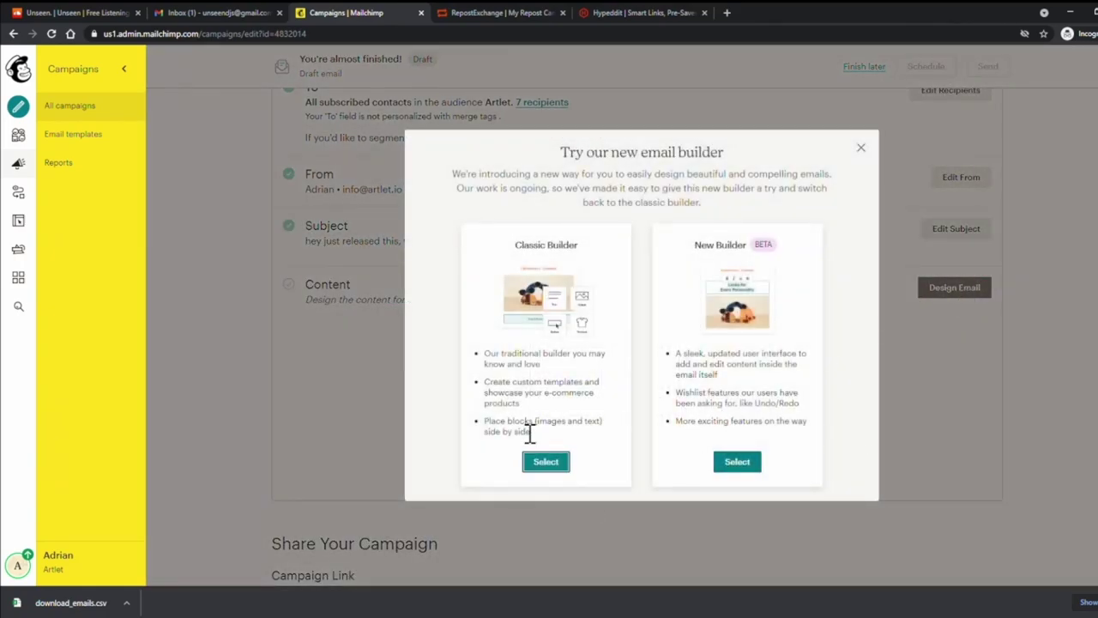
{"action": "left_click", "coordinate": [544, 464]}
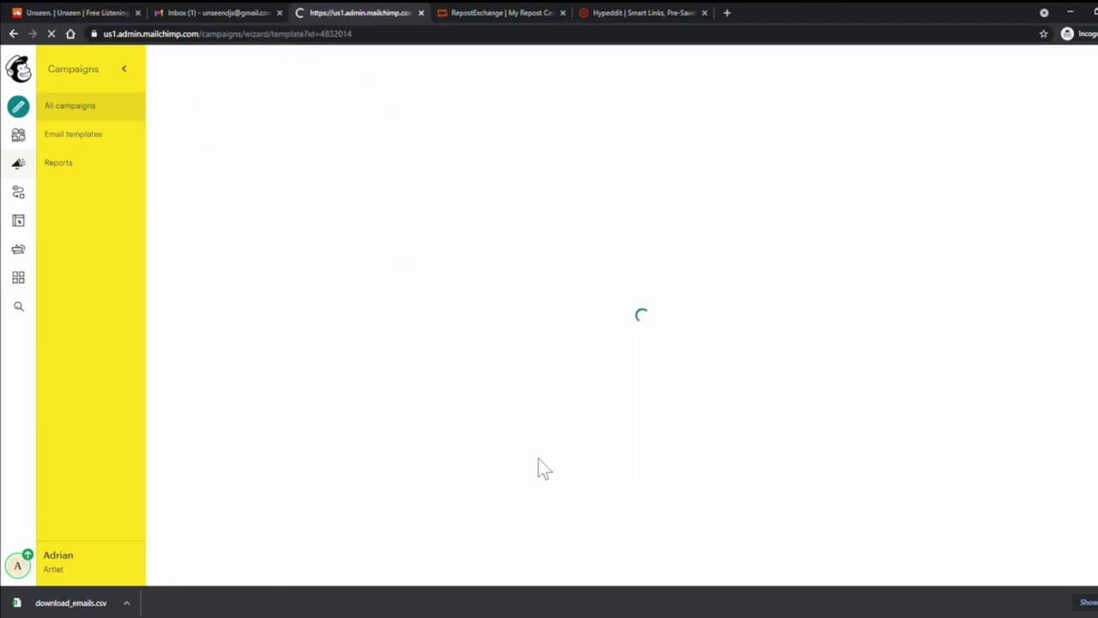
{"action": "scroll", "coordinate": [638, 486], "scroll_direction": "down", "scroll_amount": 5}
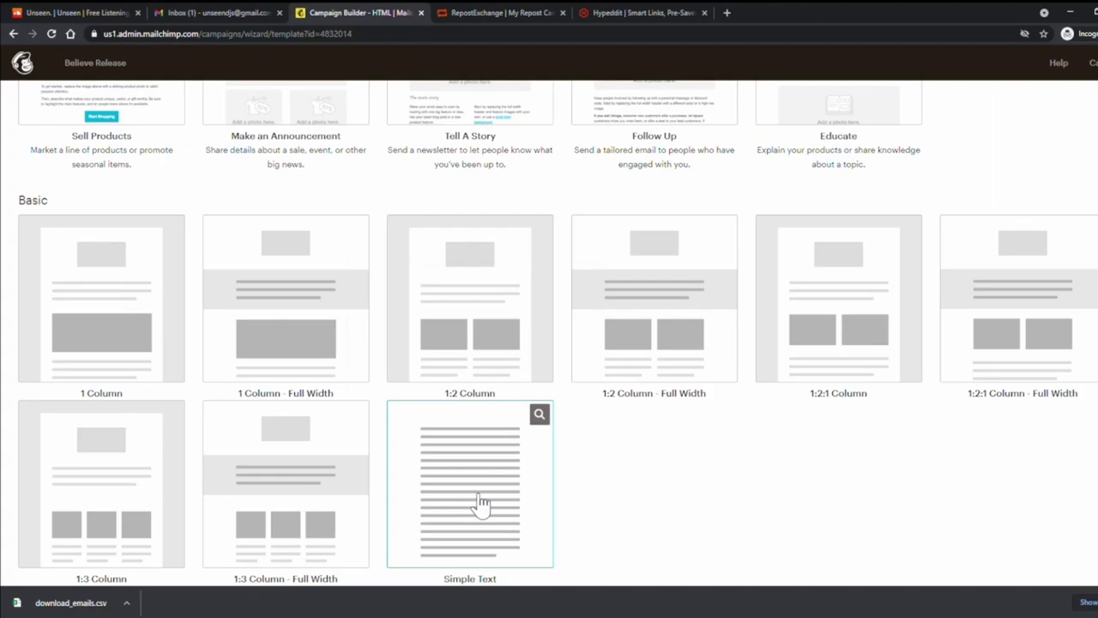
{"action": "scroll", "coordinate": [483, 503], "scroll_direction": "up", "scroll_amount": 5}
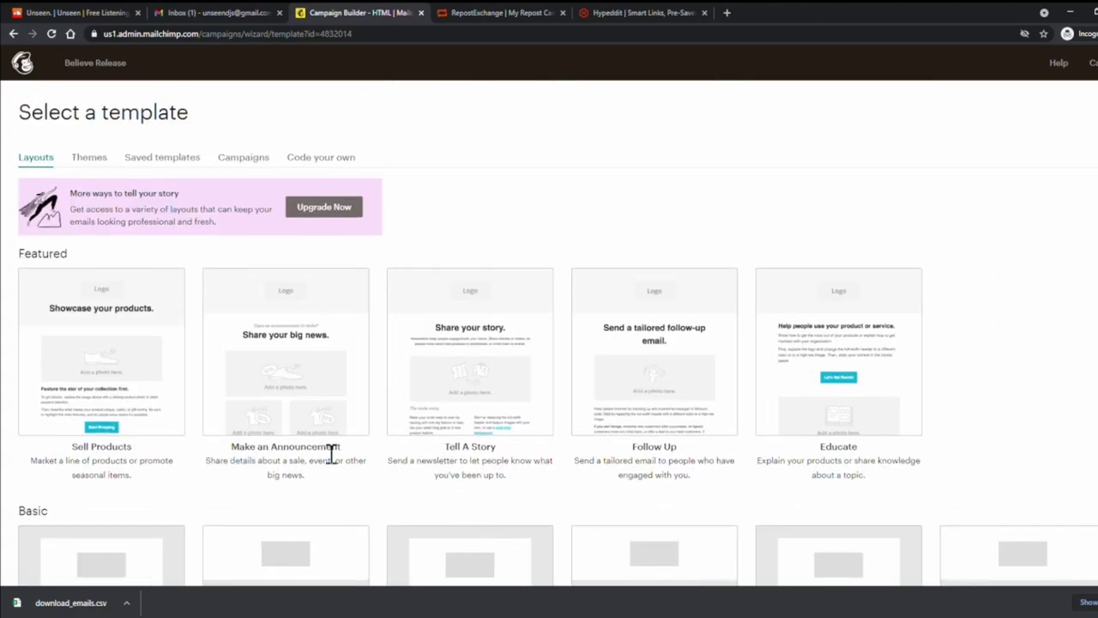
{"action": "left_click", "coordinate": [149, 400]}
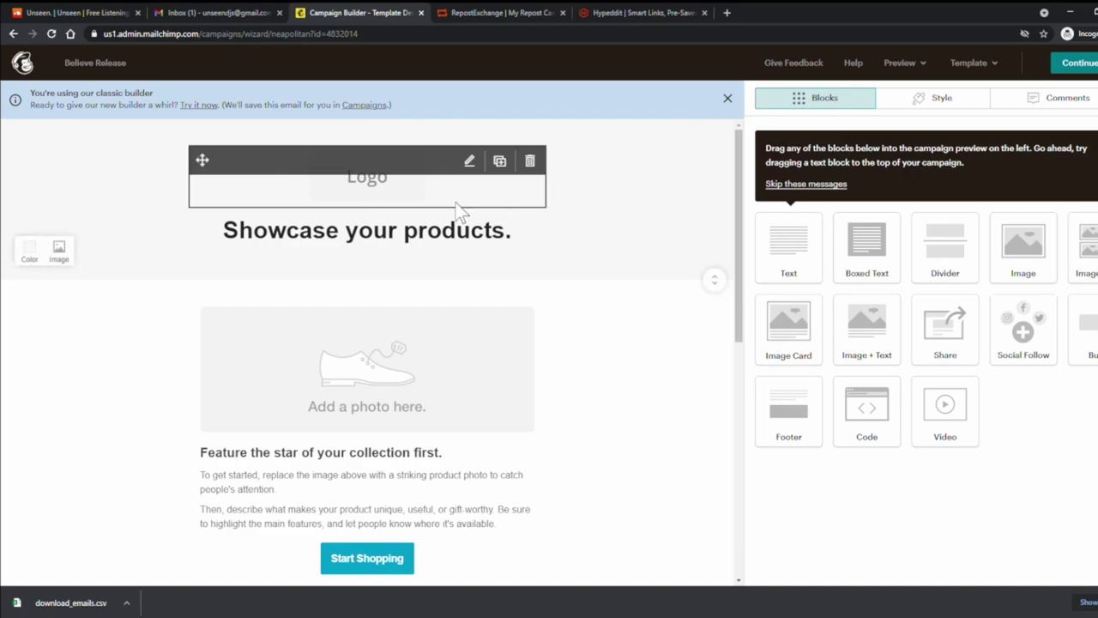
- Delete the logo and headline at the top of the email and the related and sale product blocks below the main content
{"action": "left_click", "coordinate": [537, 164]}
{"action": "left_click", "coordinate": [440, 369]}
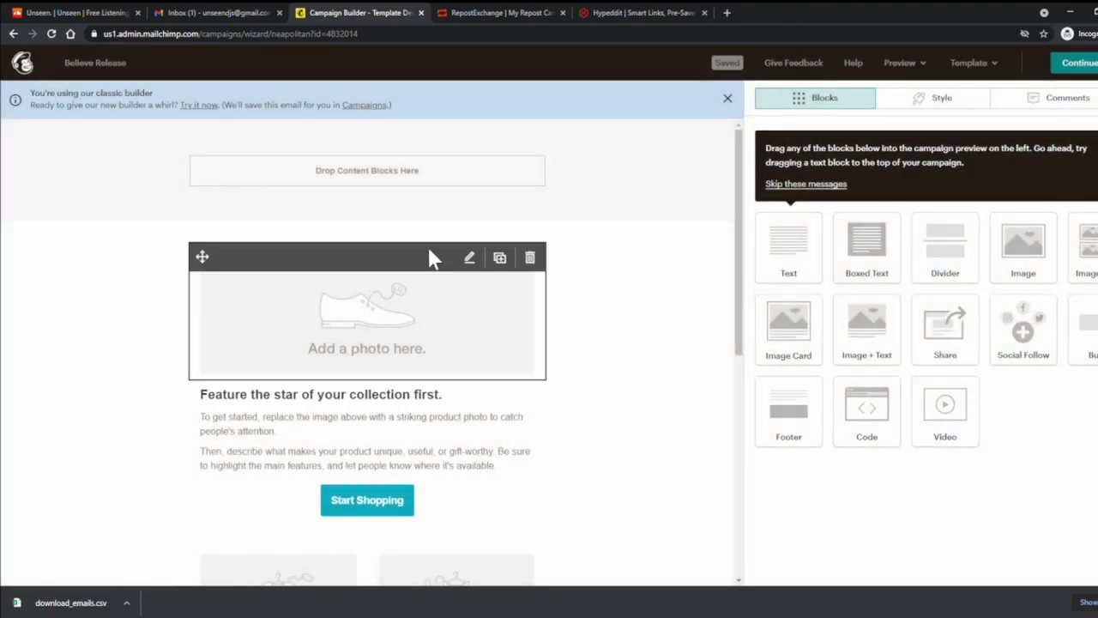
{"action": "mouse_move", "coordinate": [306, 325]}
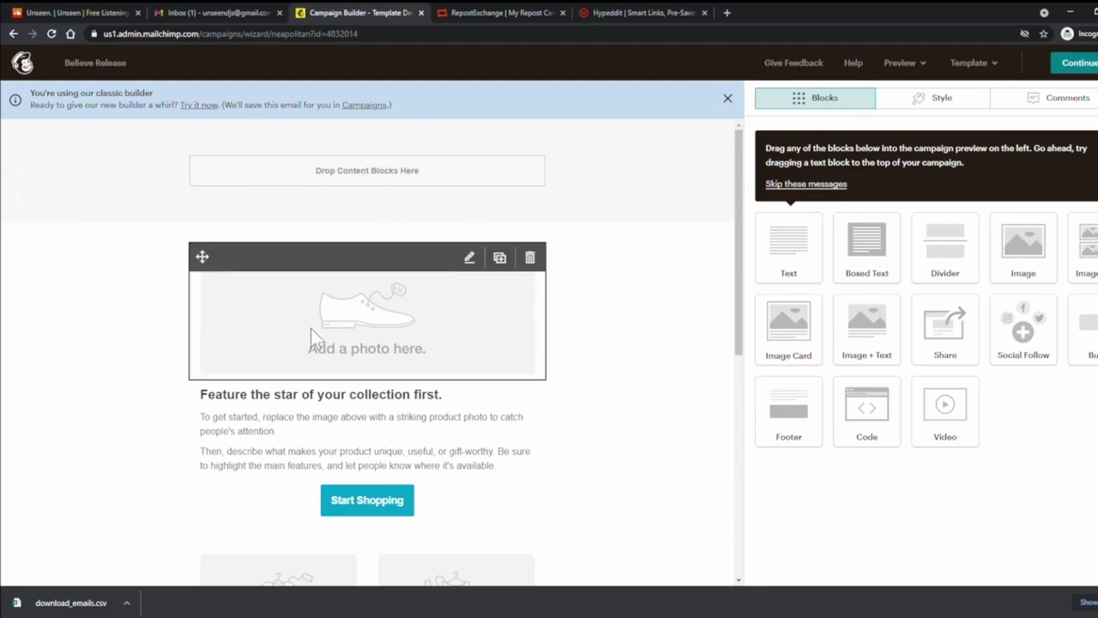
{"action": "scroll", "coordinate": [319, 314], "scroll_direction": "down", "scroll_amount": 4}
{"action": "scroll", "coordinate": [475, 225], "scroll_direction": "up", "scroll_amount": 1}
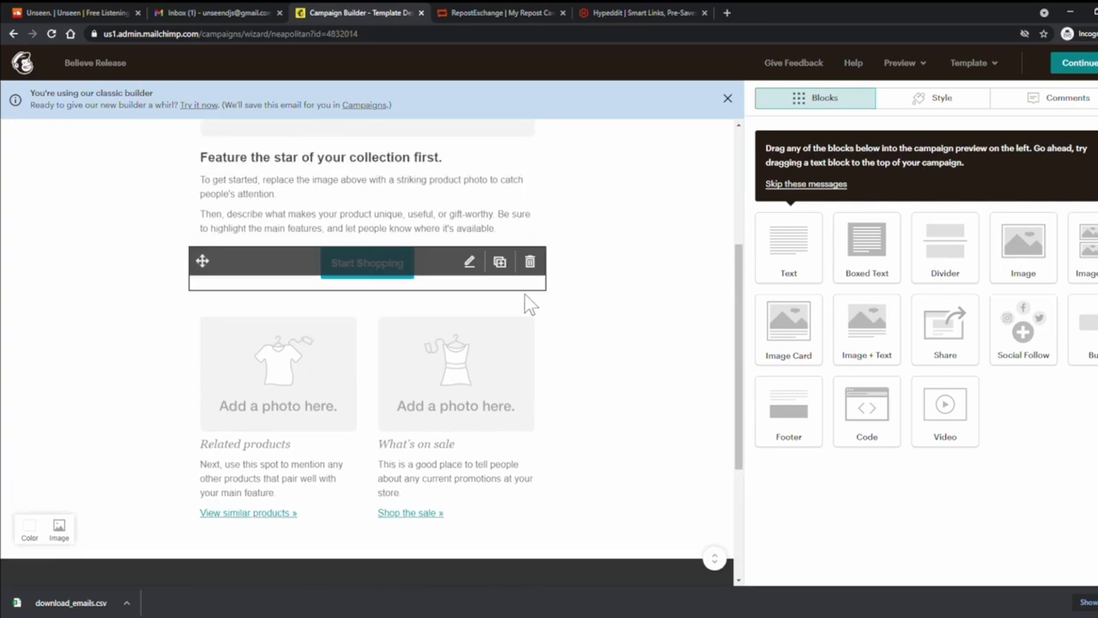
{"action": "left_click", "coordinate": [531, 333]}
{"action": "left_click", "coordinate": [432, 364]}
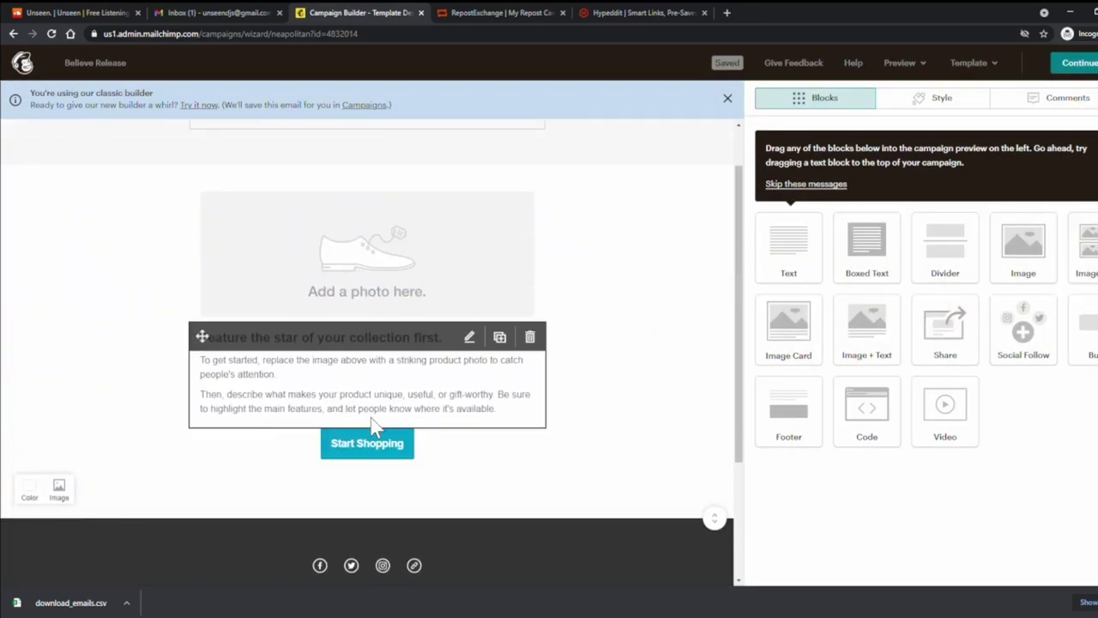
- Review the link type options of the Start Shopping button and close its settings with Web address kept
{"action": "left_click", "coordinate": [367, 453]}
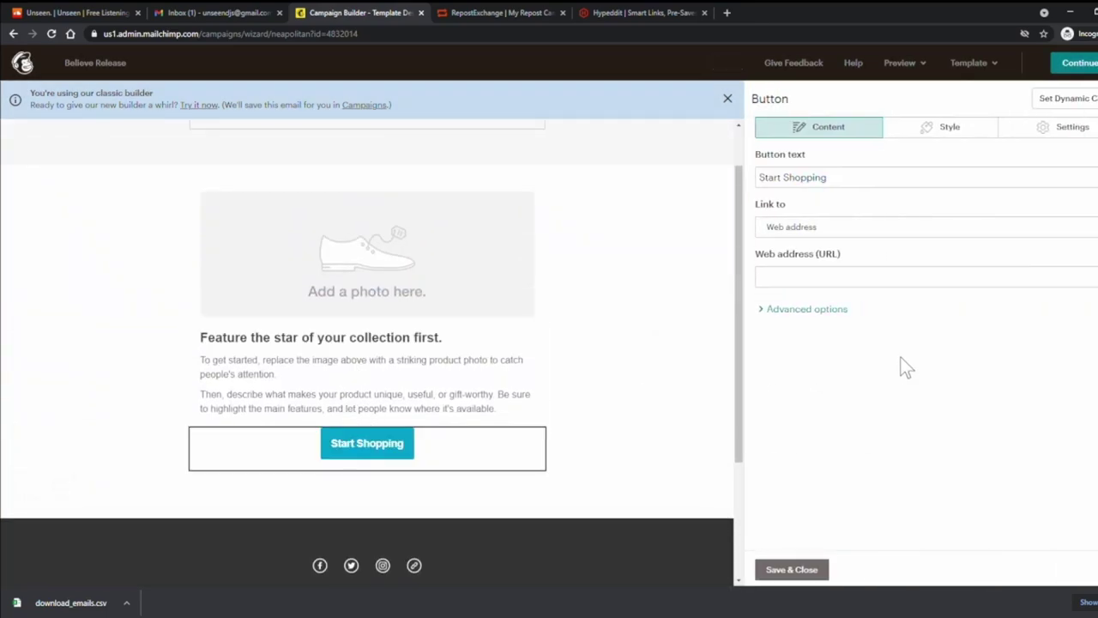
{"action": "left_click", "coordinate": [841, 285]}
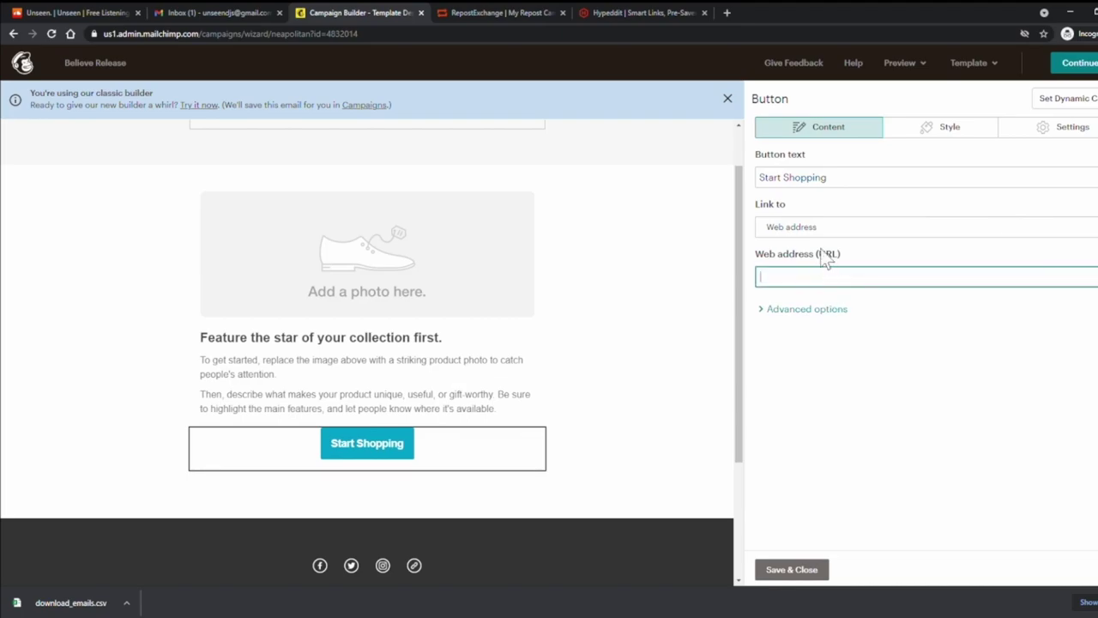
{"action": "left_click", "coordinate": [833, 228]}
{"action": "left_click", "coordinate": [834, 253]}
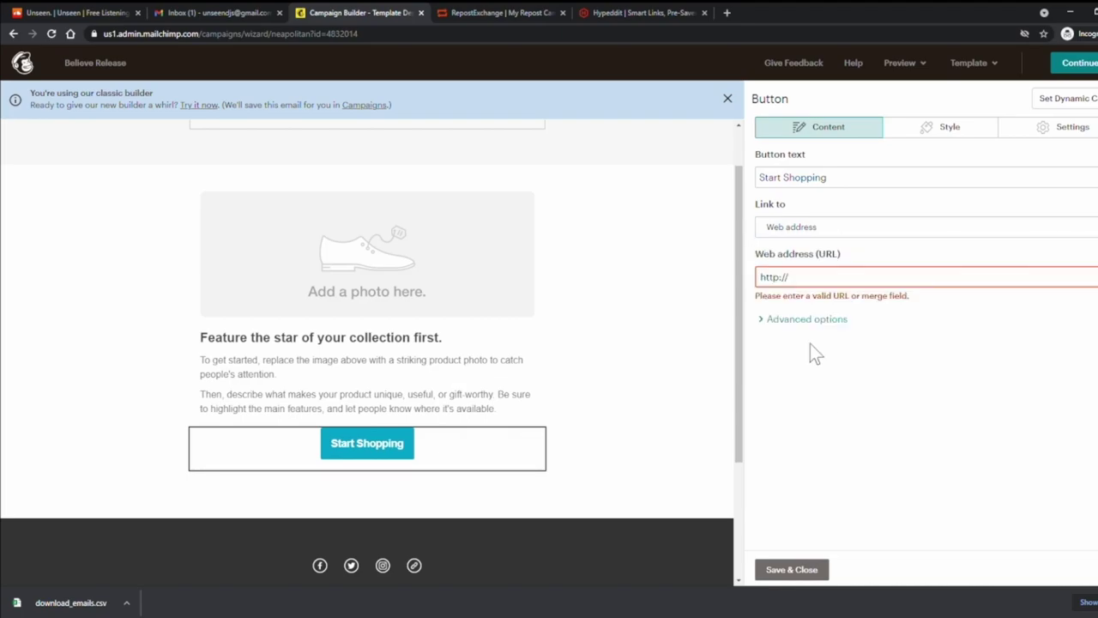
{"action": "left_click", "coordinate": [840, 233]}
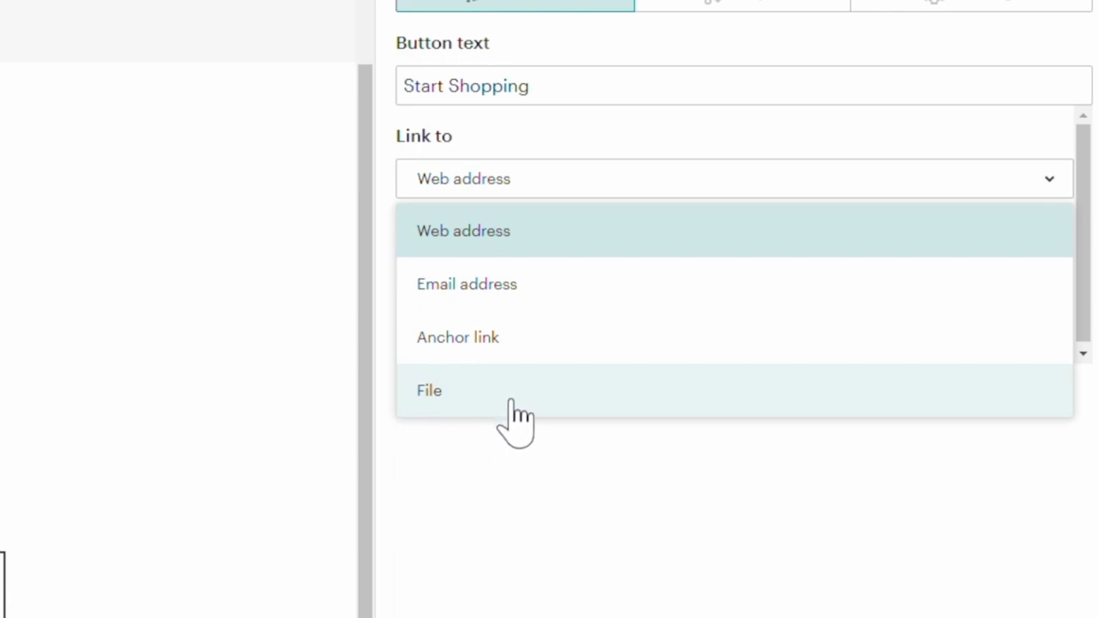
{"action": "left_click", "coordinate": [472, 466]}
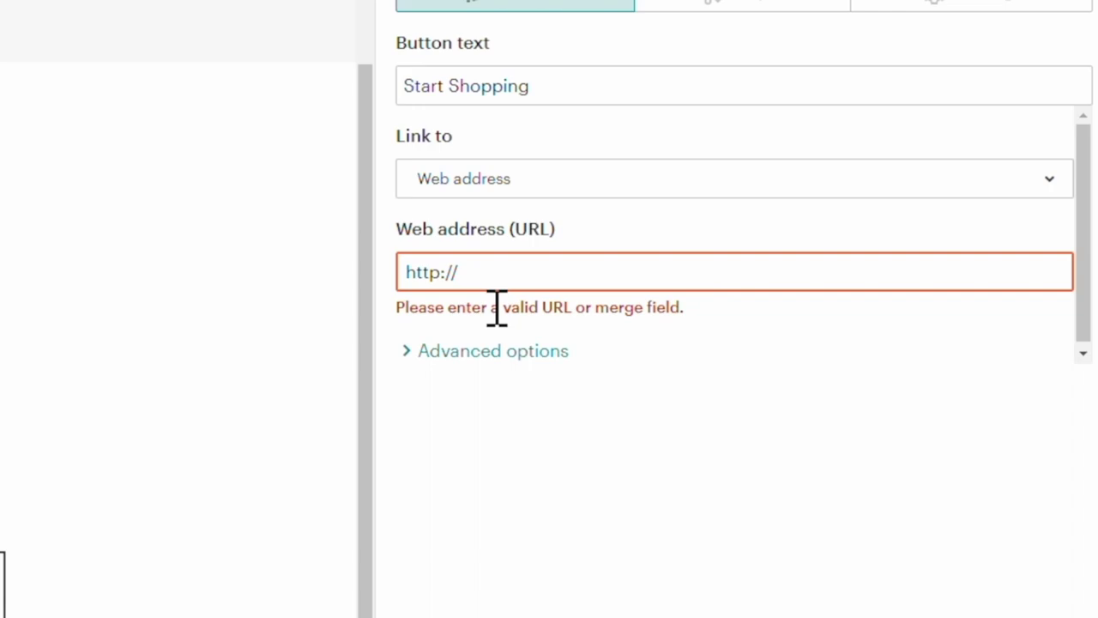
{"action": "left_click", "coordinate": [674, 171]}
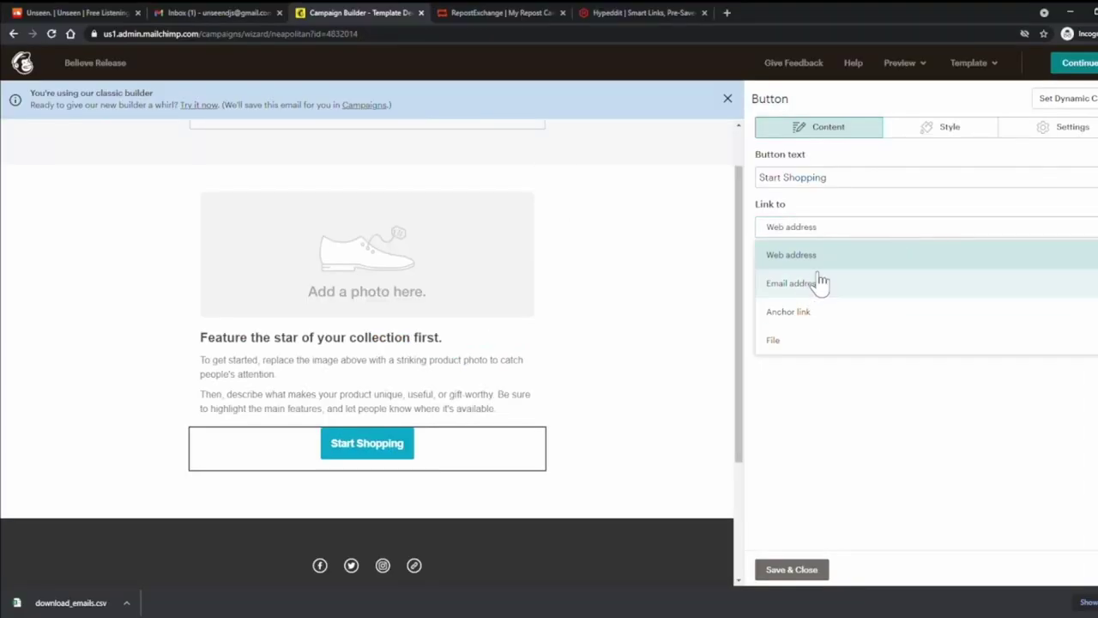
{"action": "key", "text": "Escape"}
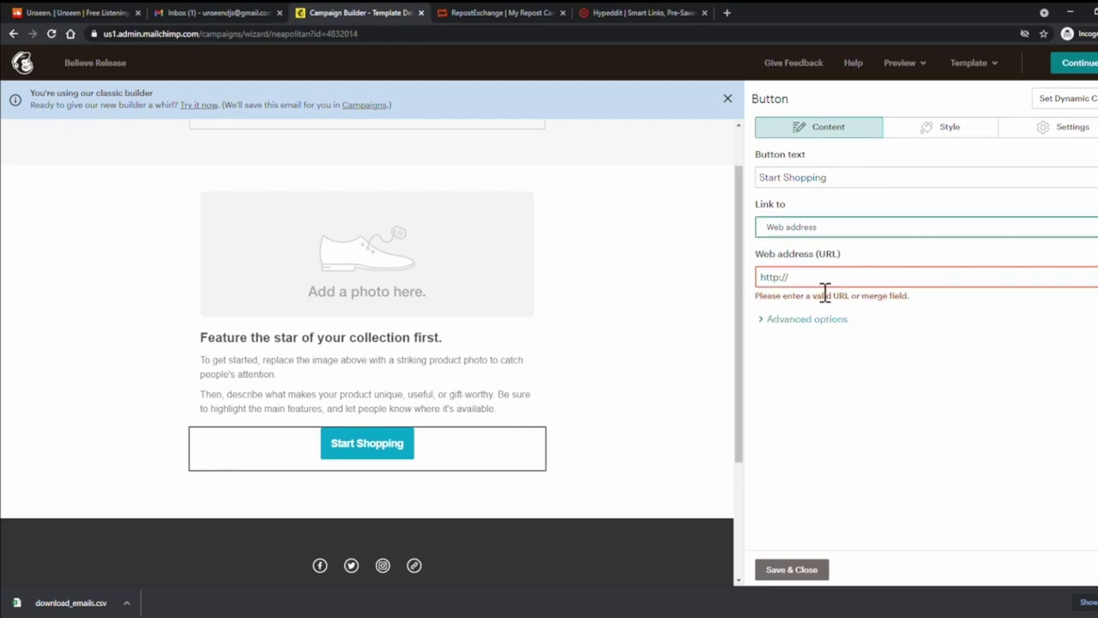
{"action": "left_click", "coordinate": [792, 569]}
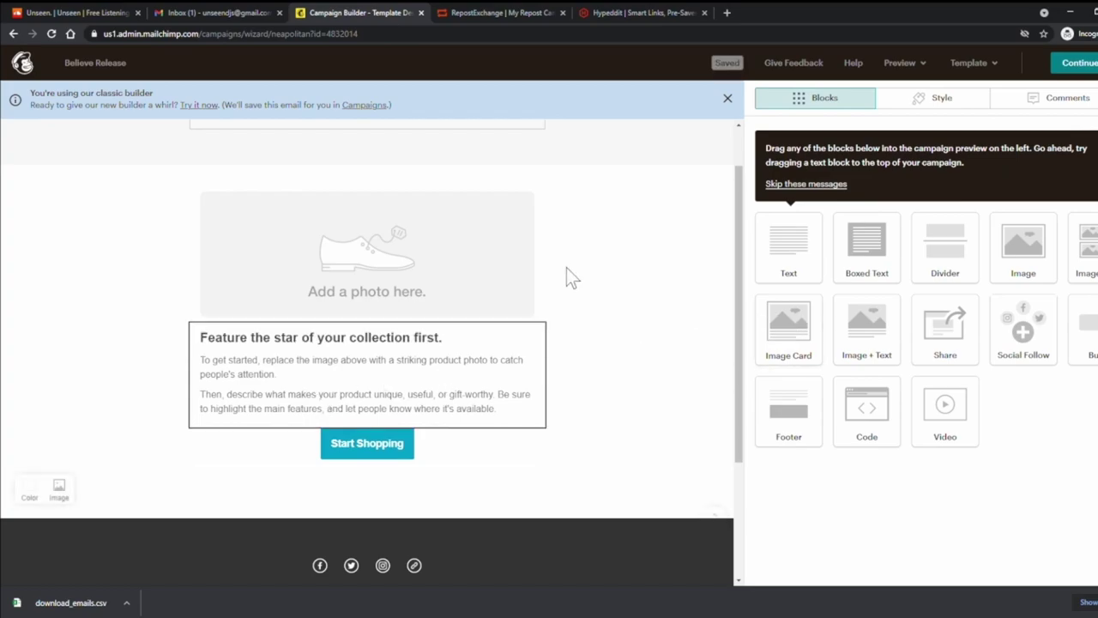
- Replace the body with signed, unstyled text: "Hey, Thanks for downloading my last song - here is another one that's really similar. It's very melodic with heavy base! Enjoy!"
{"action": "left_click", "coordinate": [454, 391]}
{"action": "left_click_drag", "start_coordinate": [953, 272], "coordinate": [796, 211]}
{"action": "key", "text": "ctrl+a"}
{"action": "type", "text": "Hey,  Thanks for downloading my last song - here is another one that's really similar. It's very melodic with heavy base!  Enjoy!  Adrian"}
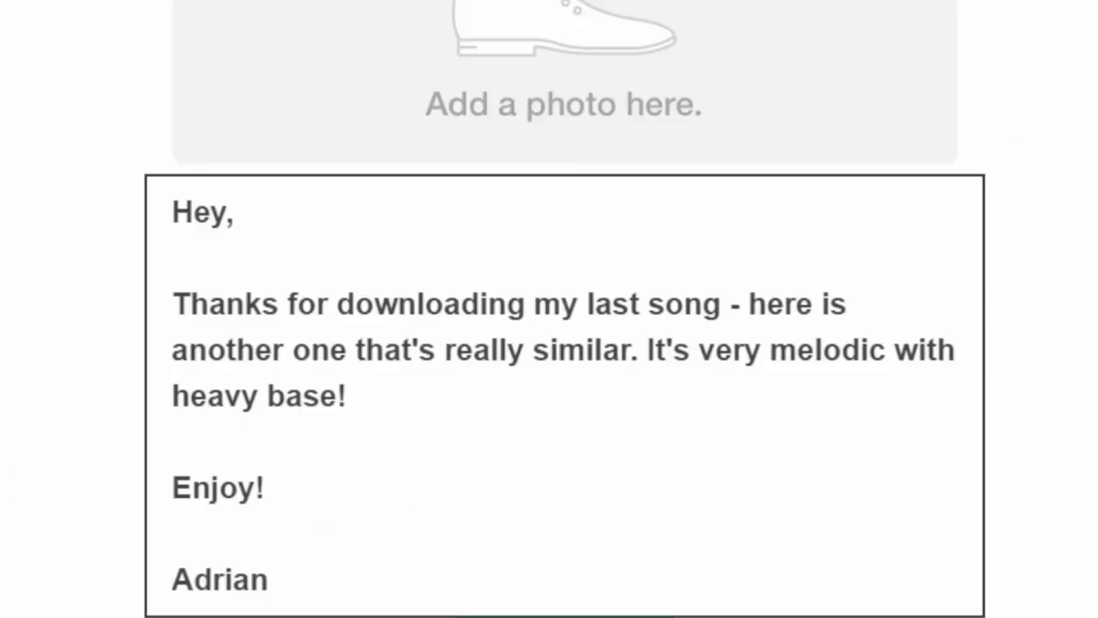
{"action": "left_click", "coordinate": [924, 154]}
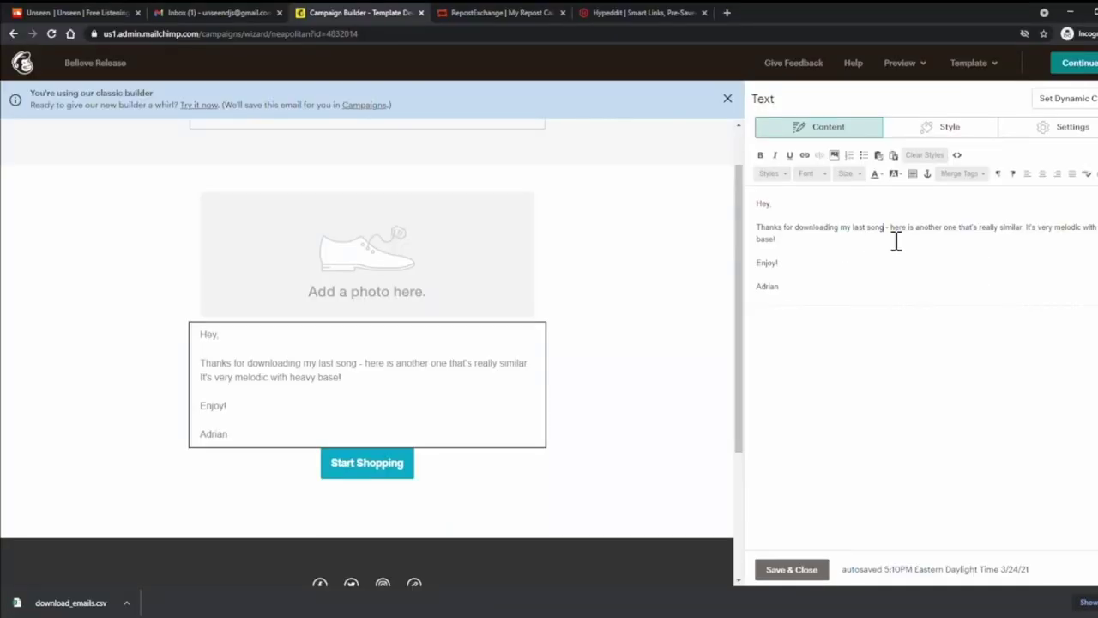
- Link the words "last song" in the message to the placeholder web address rtjktiuew
{"action": "left_click_drag", "start_coordinate": [892, 241], "coordinate": [852, 240]}
{"action": "left_click", "coordinate": [805, 156]}
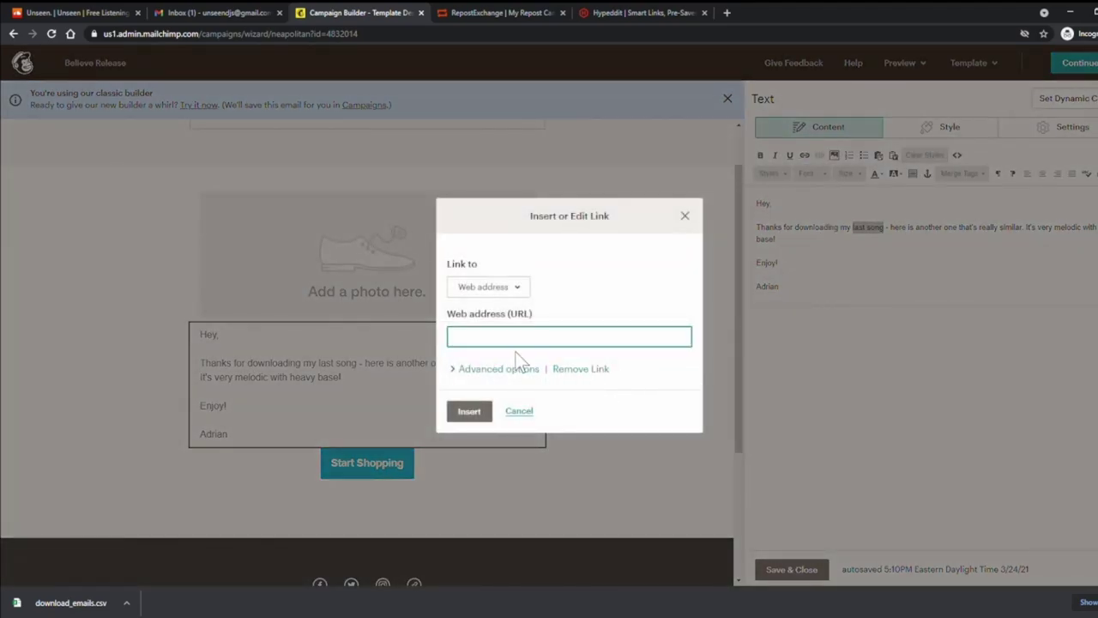
{"action": "type", "text": "rtjktiuew"}
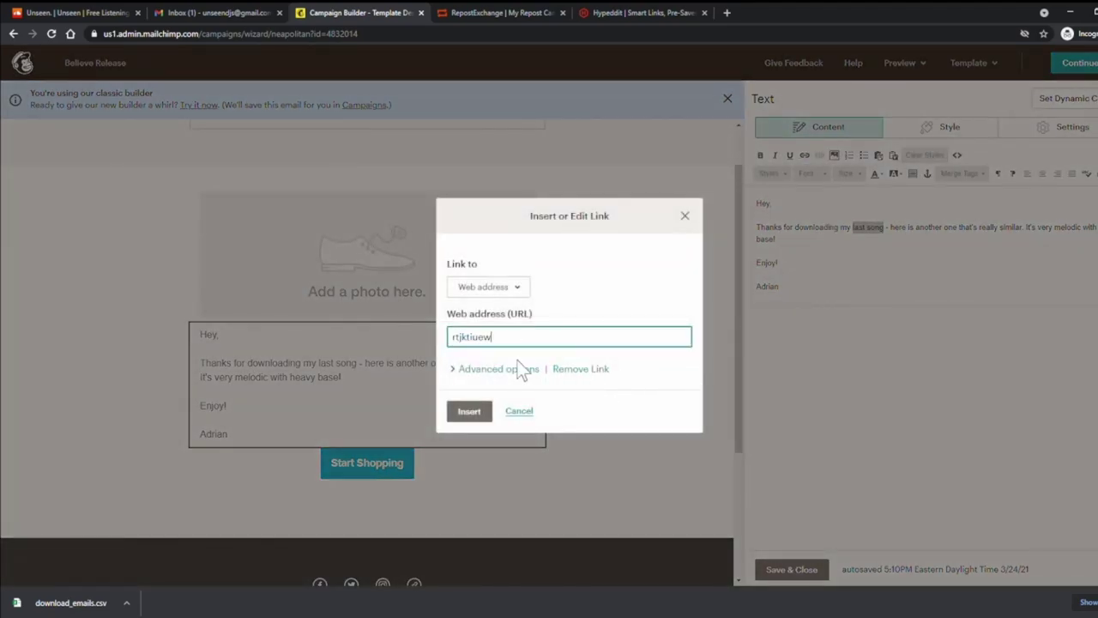
{"action": "left_click", "coordinate": [470, 411]}
{"action": "left_click", "coordinate": [900, 262]}
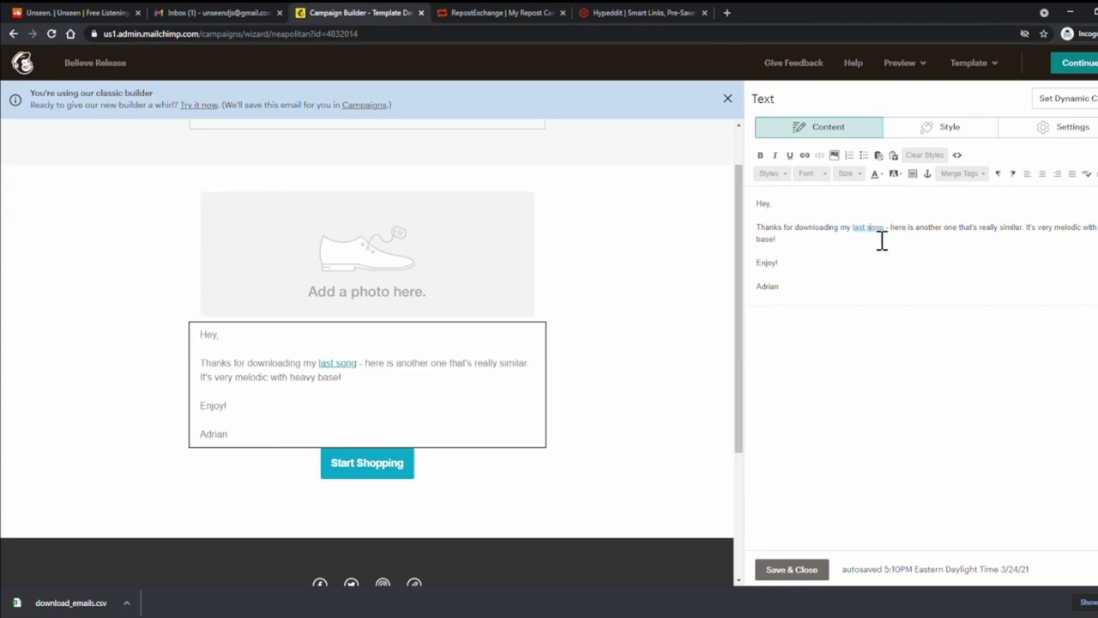
- Change the Start Shopping button's text to Download
{"action": "mouse_move", "coordinate": [382, 496]}
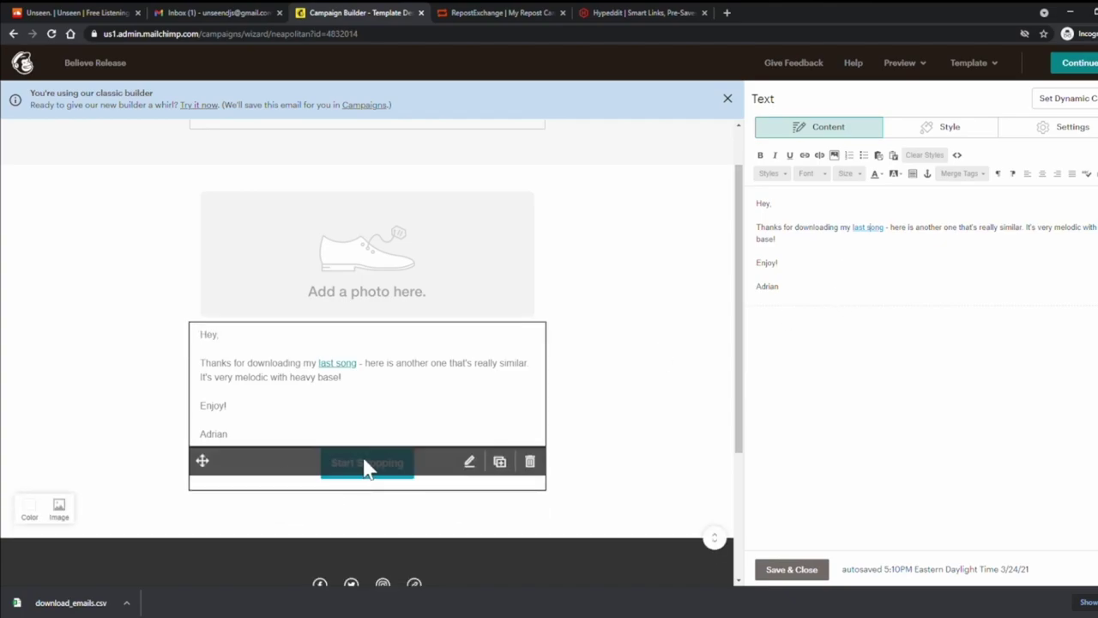
{"action": "left_click", "coordinate": [363, 466]}
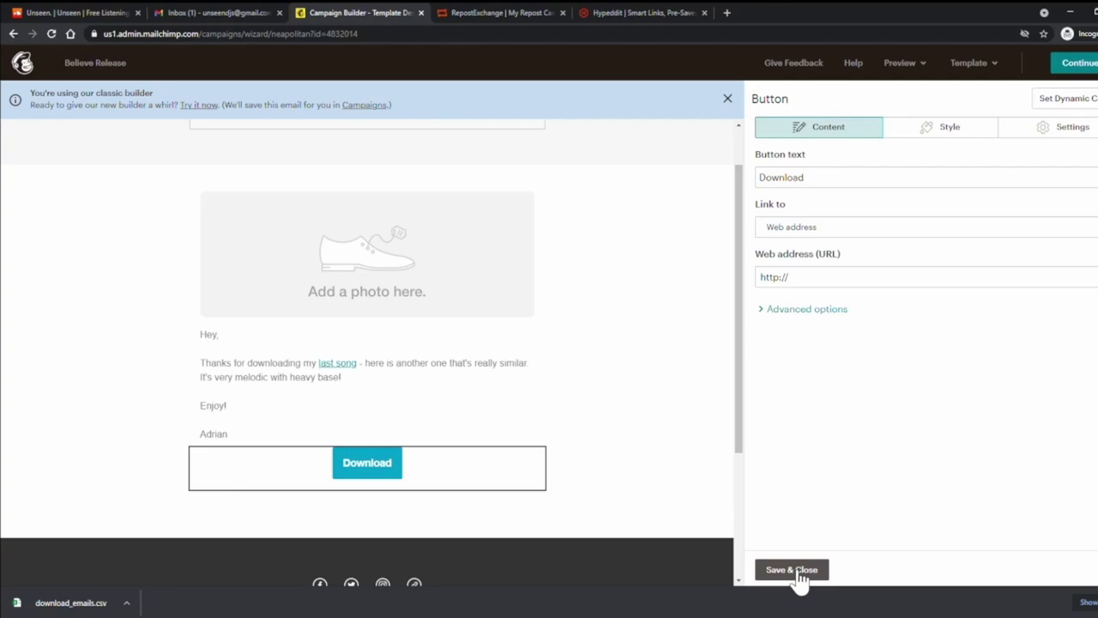
- View the artist's SoundCloud profile, return to the Mailchimp email design and continue to the campaign overview
{"action": "left_click", "coordinate": [86, 12]}
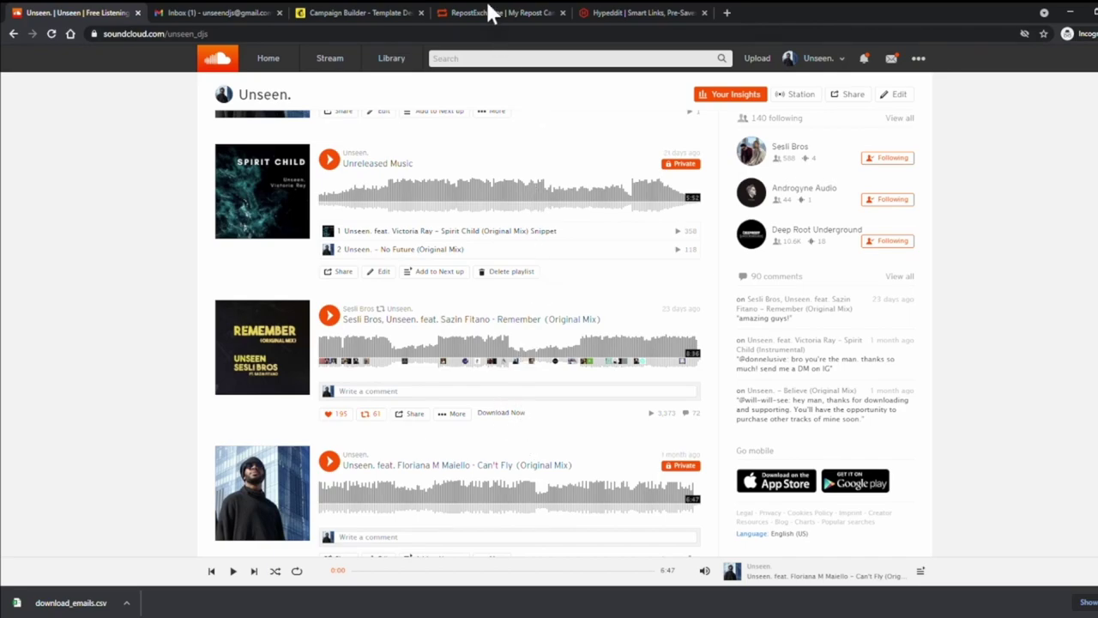
{"action": "left_click", "coordinate": [348, 12]}
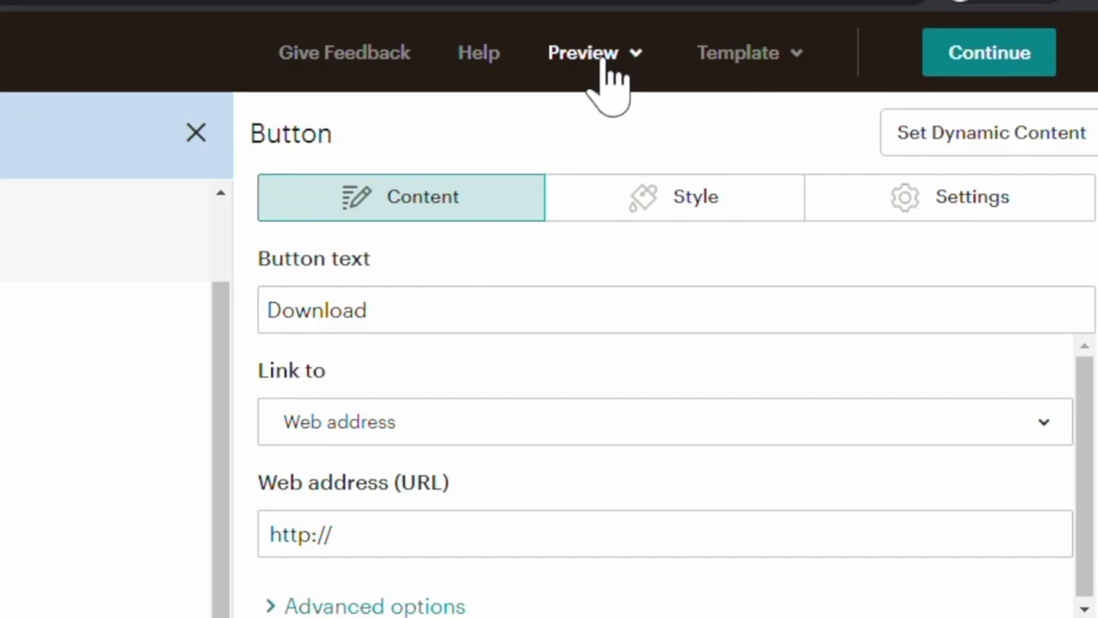
{"action": "left_click", "coordinate": [907, 67]}
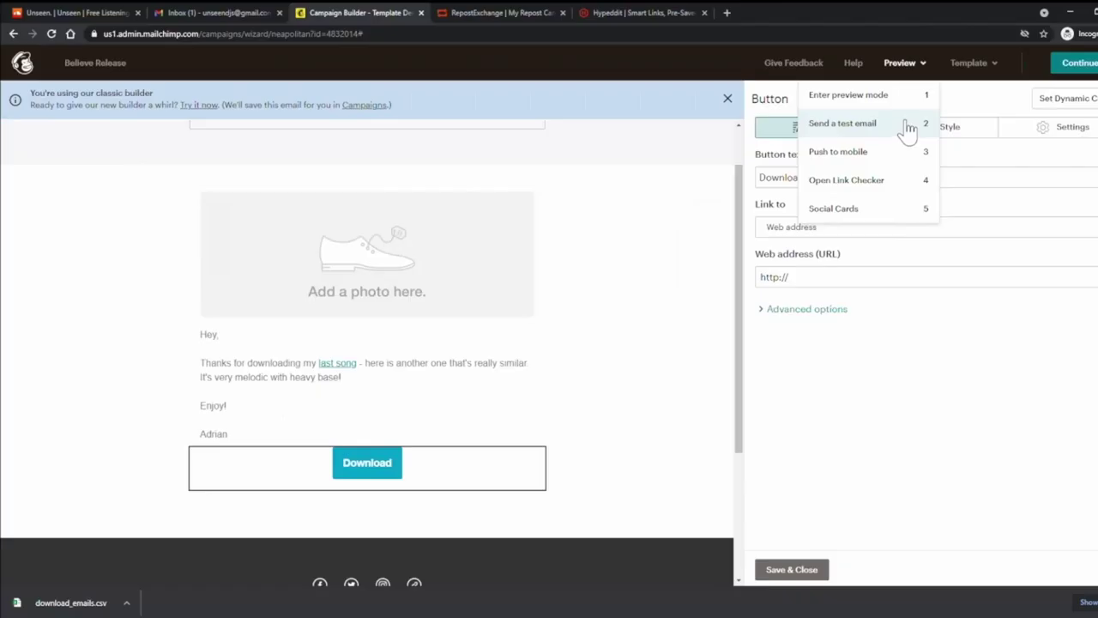
{"action": "left_click", "coordinate": [1080, 63]}
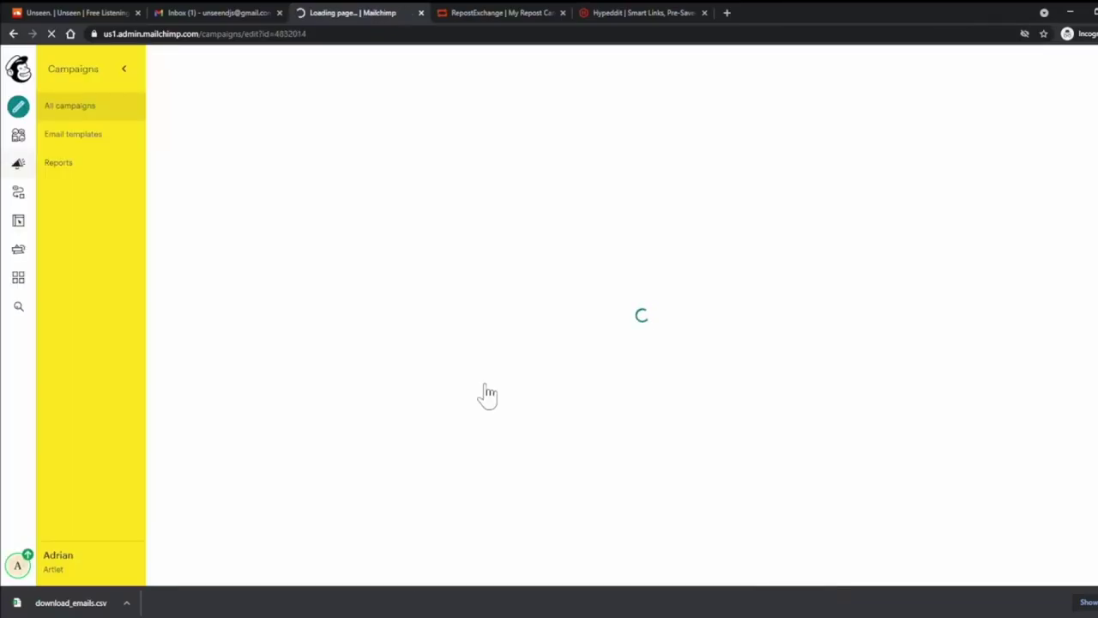
- Review the Believe Release campaign overview, including its recipients, subject, content preview and sharing options
{"action": "scroll", "coordinate": [515, 390], "scroll_direction": "down", "scroll_amount": 4}
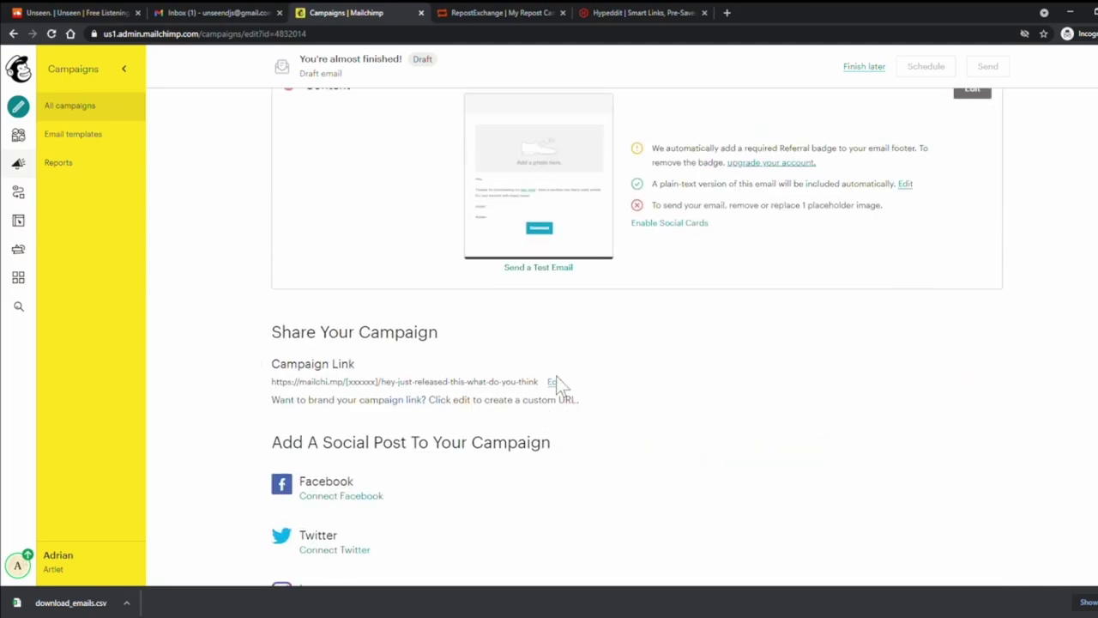
{"action": "scroll", "coordinate": [557, 369], "scroll_direction": "up", "scroll_amount": 3}
{"action": "mouse_move", "coordinate": [568, 379]}
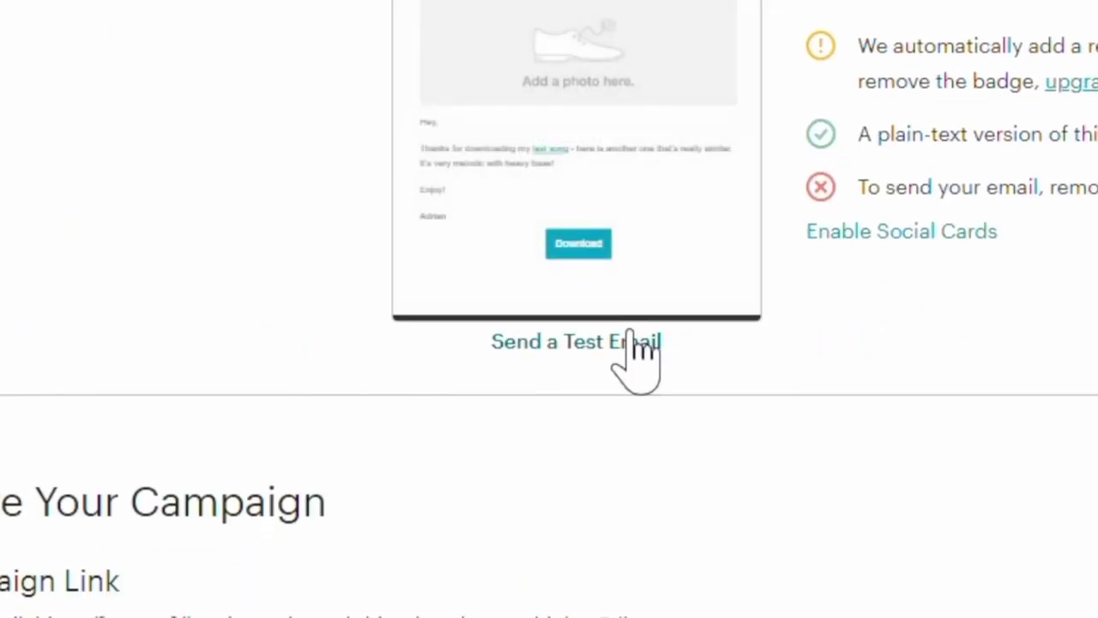
{"action": "scroll", "coordinate": [941, 212], "scroll_direction": "up", "scroll_amount": 2}
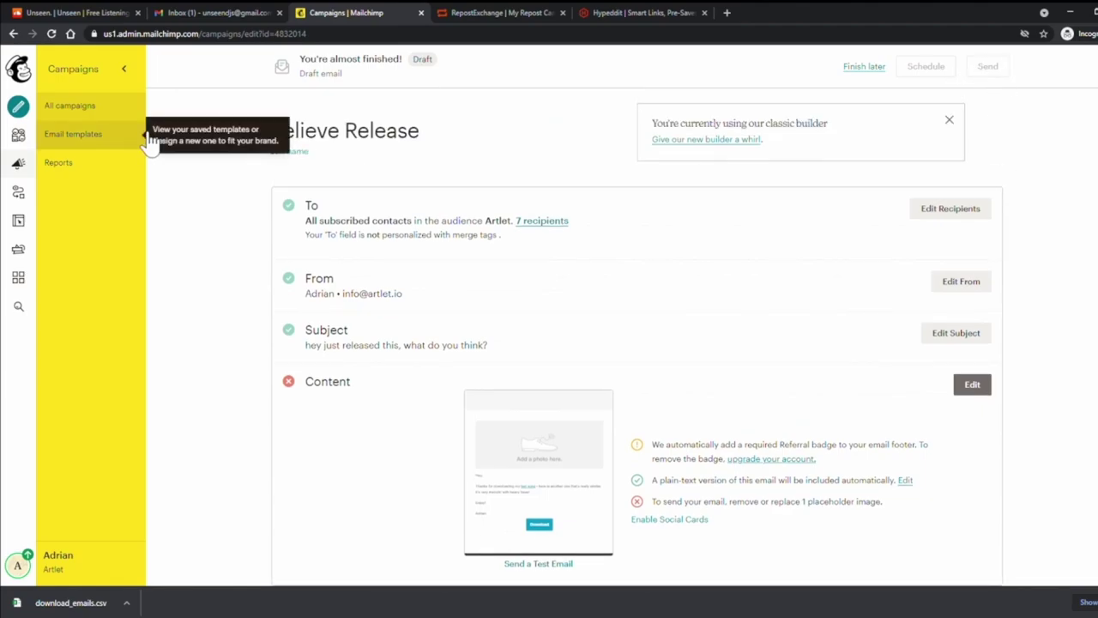
- Go through the audience section to My Journeys and start the Joins SCM Webinar customer journey map
{"action": "left_click", "coordinate": [18, 134]}
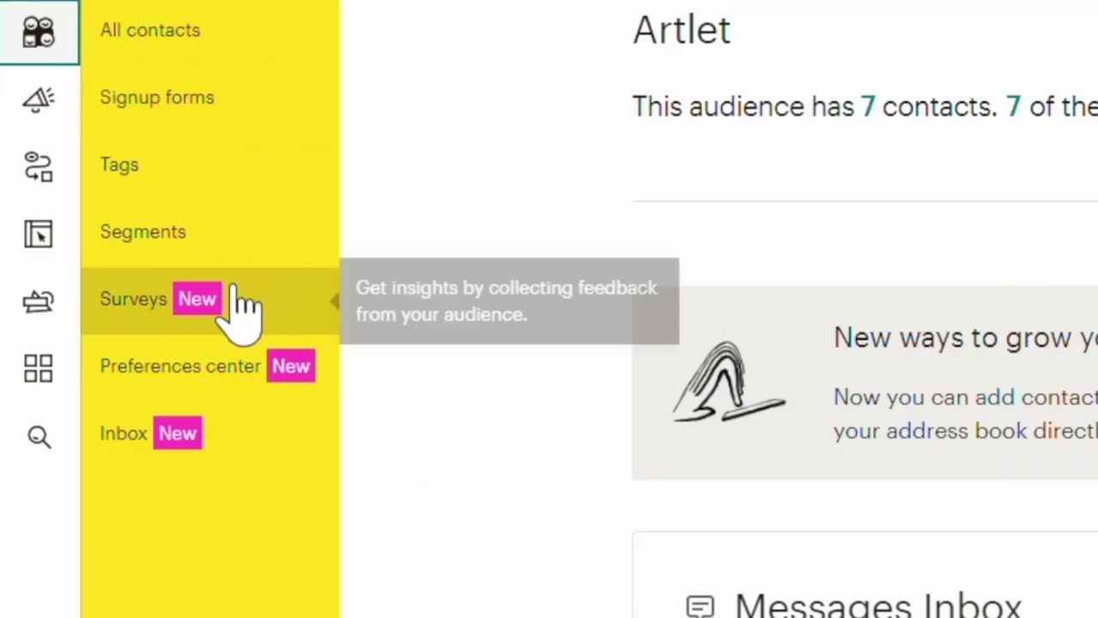
{"action": "left_click", "coordinate": [36, 167]}
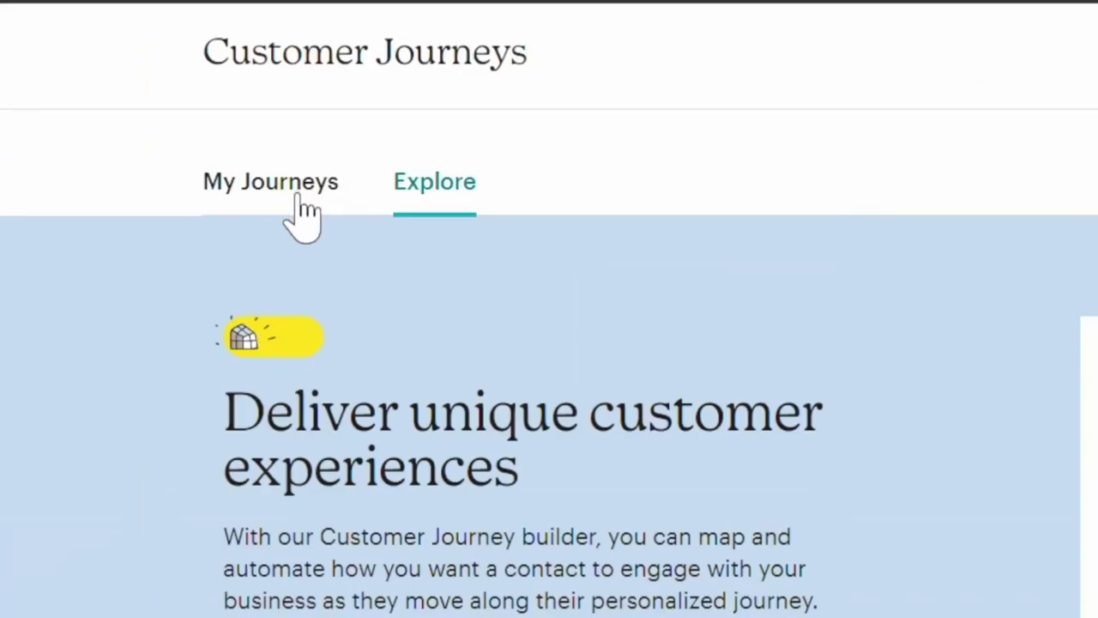
{"action": "left_click", "coordinate": [309, 140]}
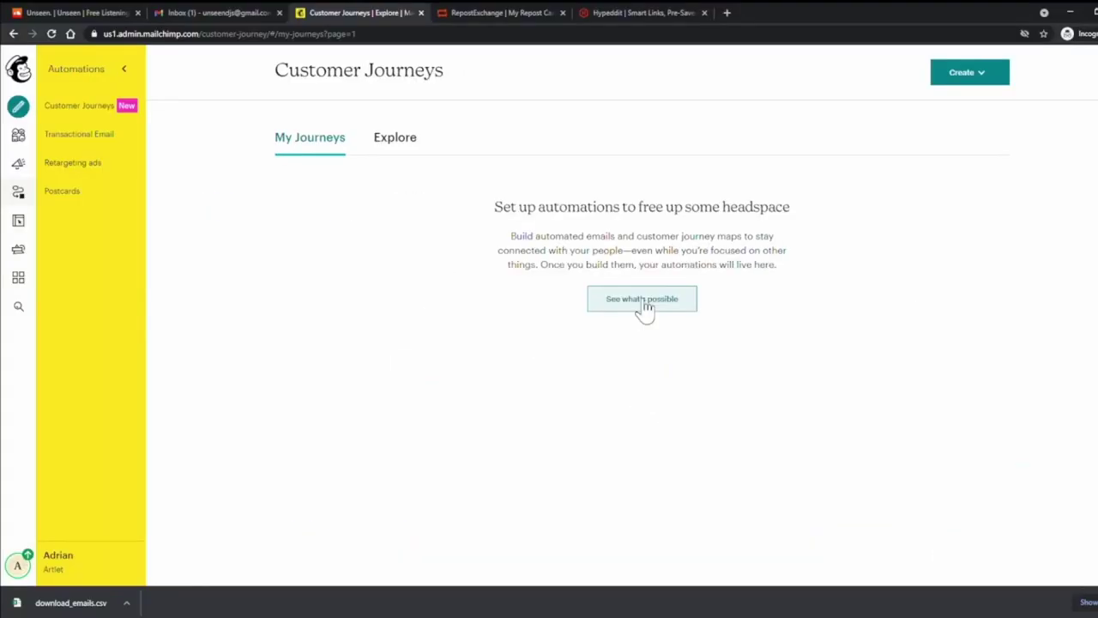
{"action": "left_click", "coordinate": [645, 309]}
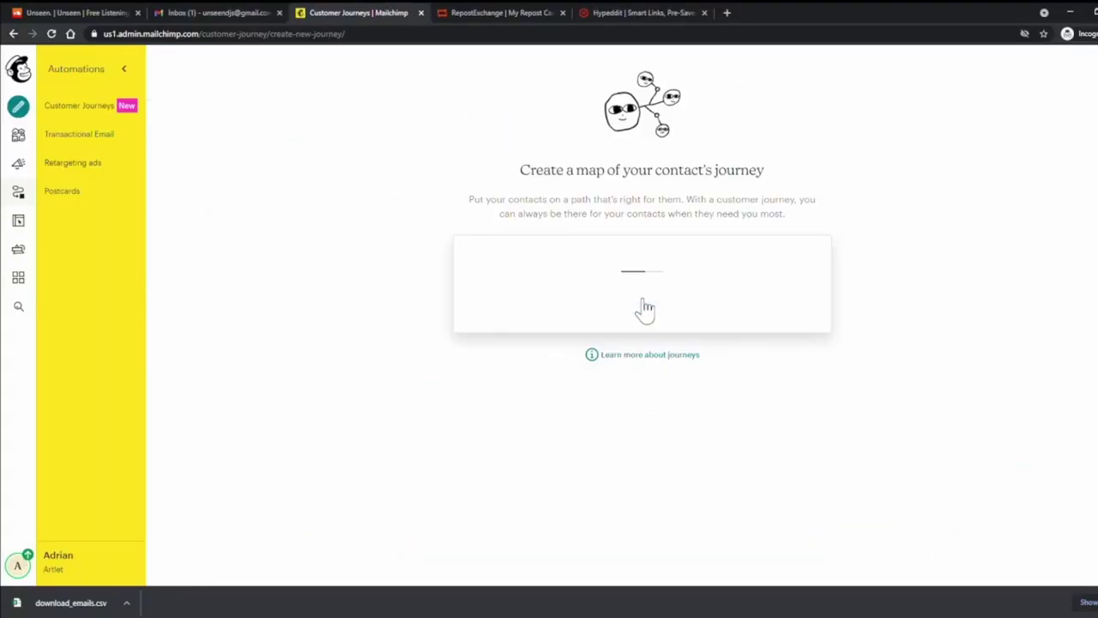
{"action": "left_click", "coordinate": [559, 309]}
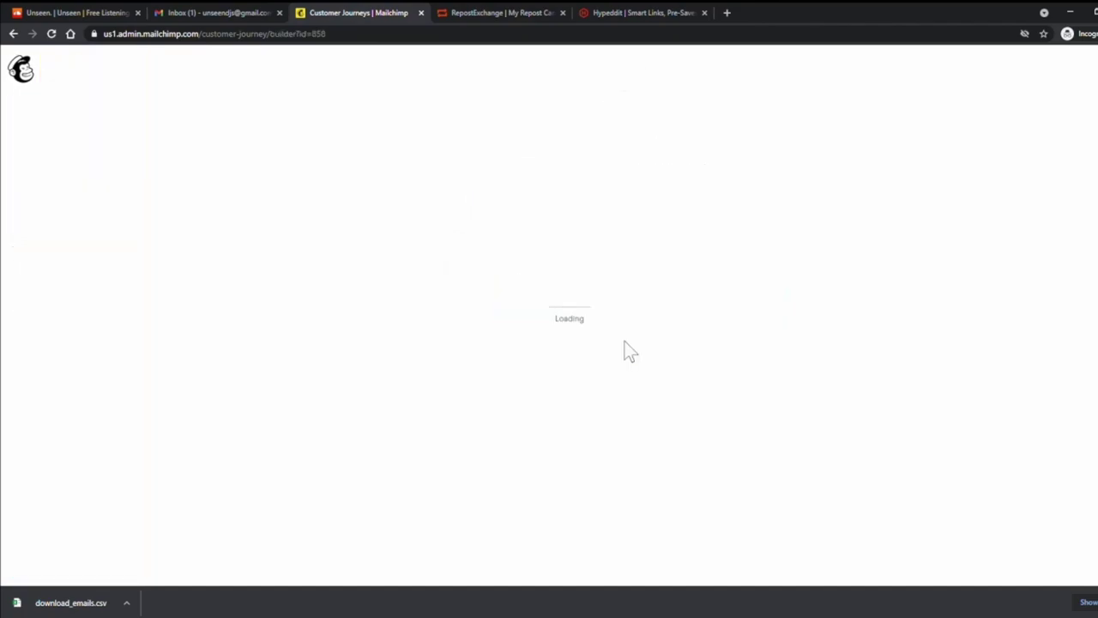
- Set the journey's starting point to contacts signing up to the Artlet audience and dismiss the builder tour
{"action": "left_click", "coordinate": [567, 326]}
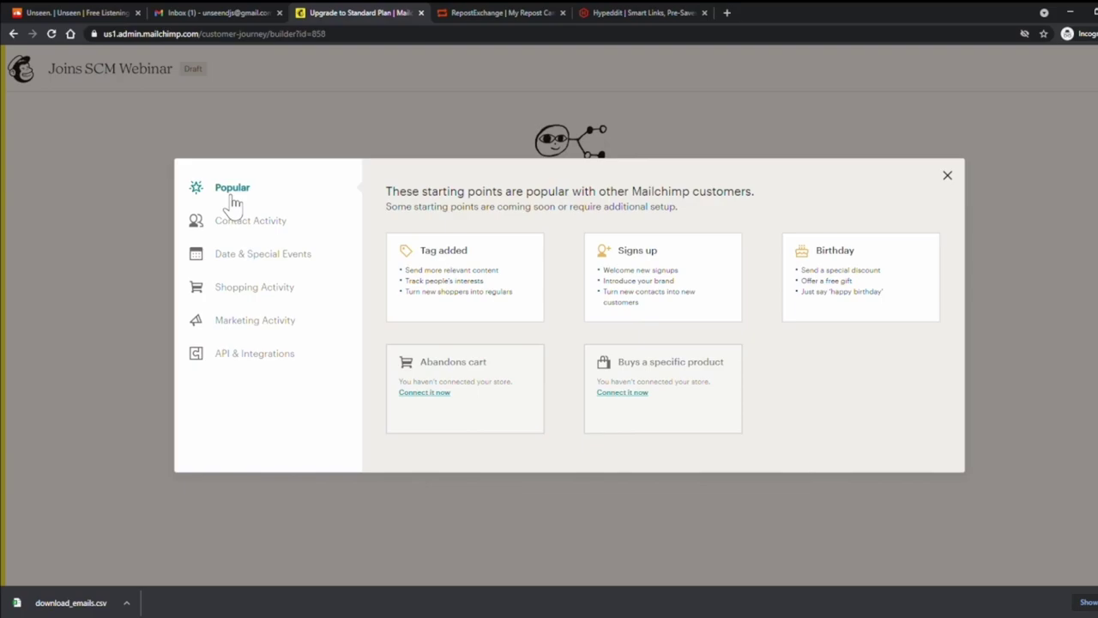
{"action": "left_click", "coordinate": [639, 270]}
{"action": "left_click", "coordinate": [379, 292]}
{"action": "left_click", "coordinate": [727, 395]}
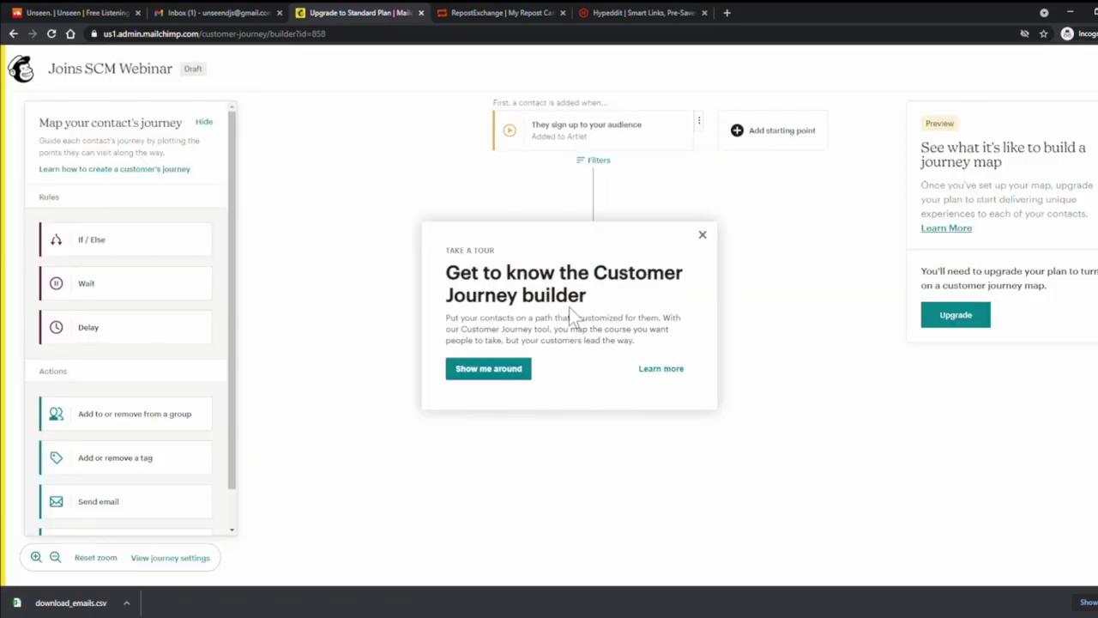
{"action": "left_click", "coordinate": [702, 235]}
- Add a 1-week delay after the sign-up starting point, followed by a Send email action
{"action": "left_click_drag", "start_coordinate": [689, 336], "coordinate": [664, 329]}
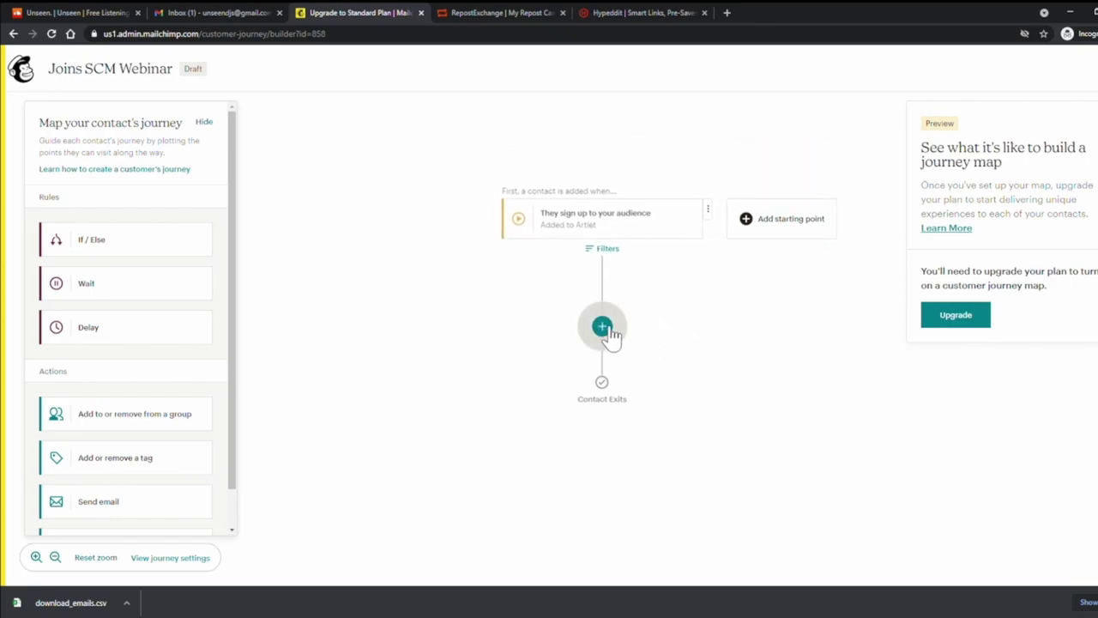
{"action": "scroll", "coordinate": [110, 403], "scroll_direction": "down", "scroll_amount": 1}
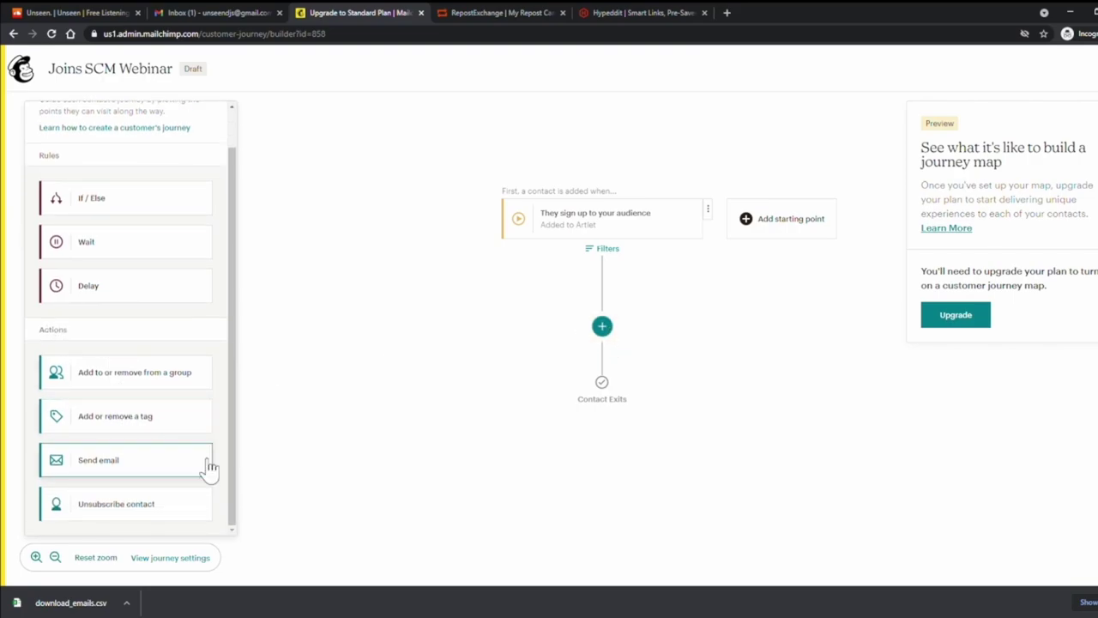
{"action": "scroll", "coordinate": [129, 309], "scroll_direction": "up", "scroll_amount": 1}
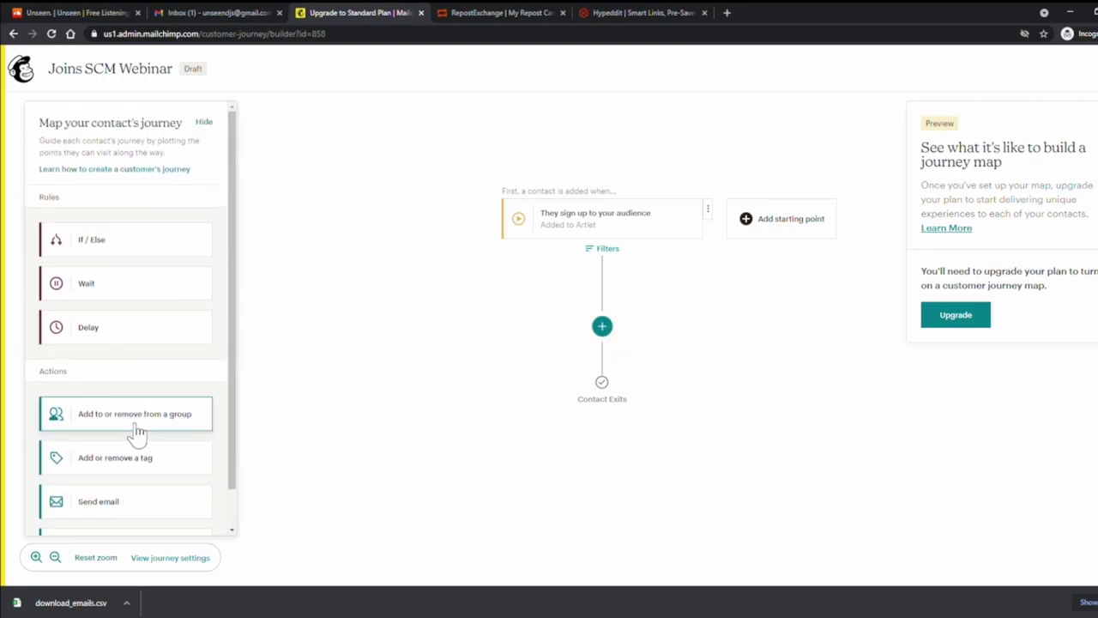
{"action": "scroll", "coordinate": [140, 412], "scroll_direction": "down", "scroll_amount": 1}
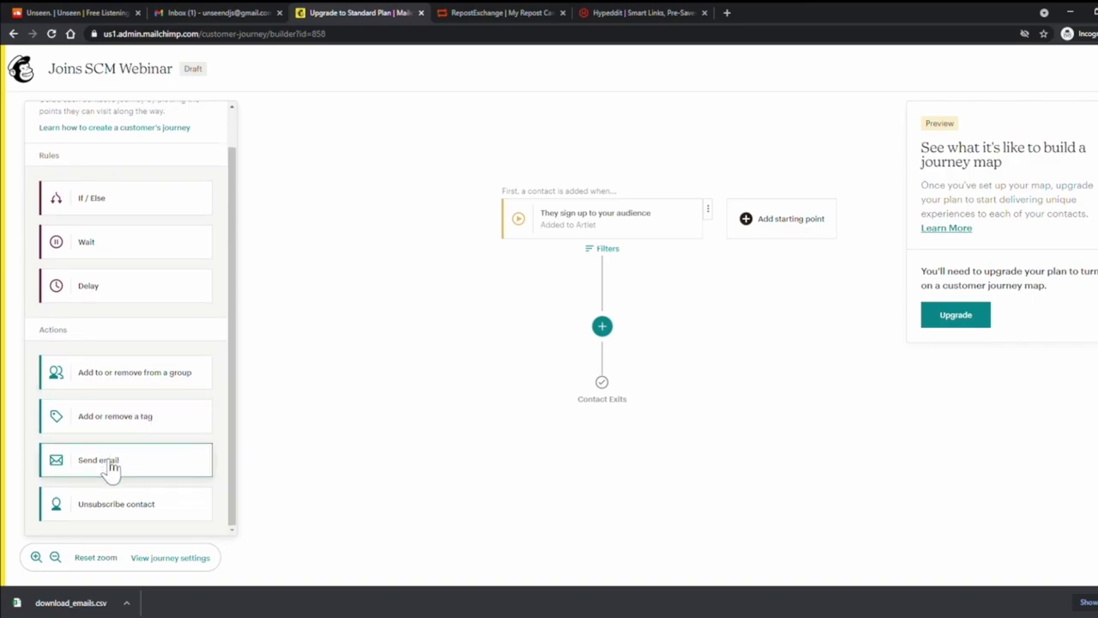
{"action": "left_click_drag", "start_coordinate": [91, 302], "coordinate": [618, 342]}
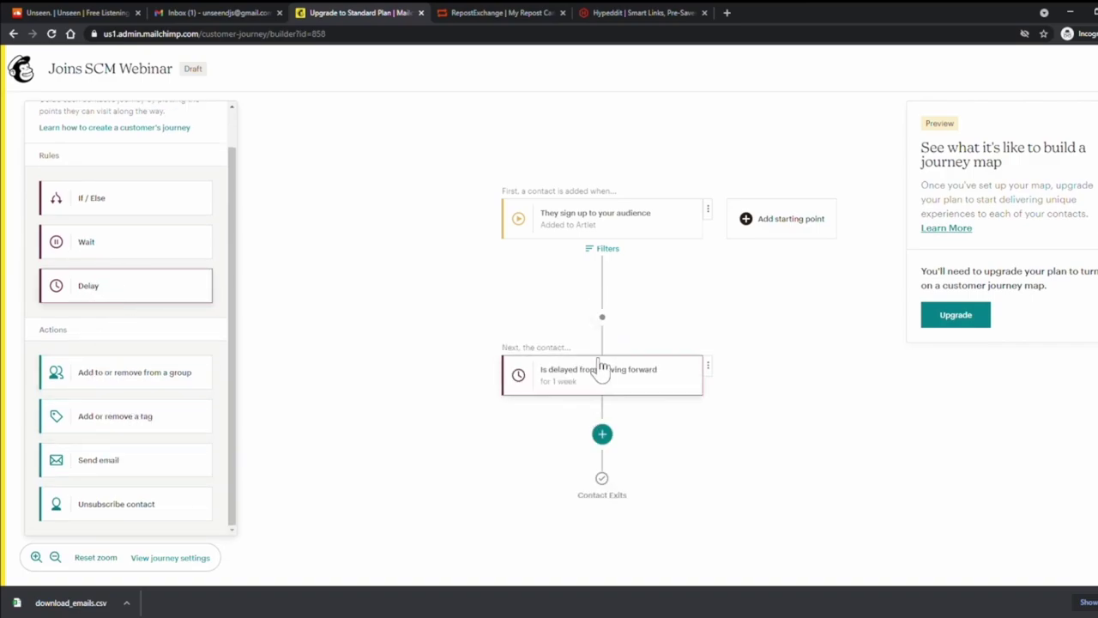
{"action": "left_click_drag", "start_coordinate": [120, 453], "coordinate": [605, 455]}
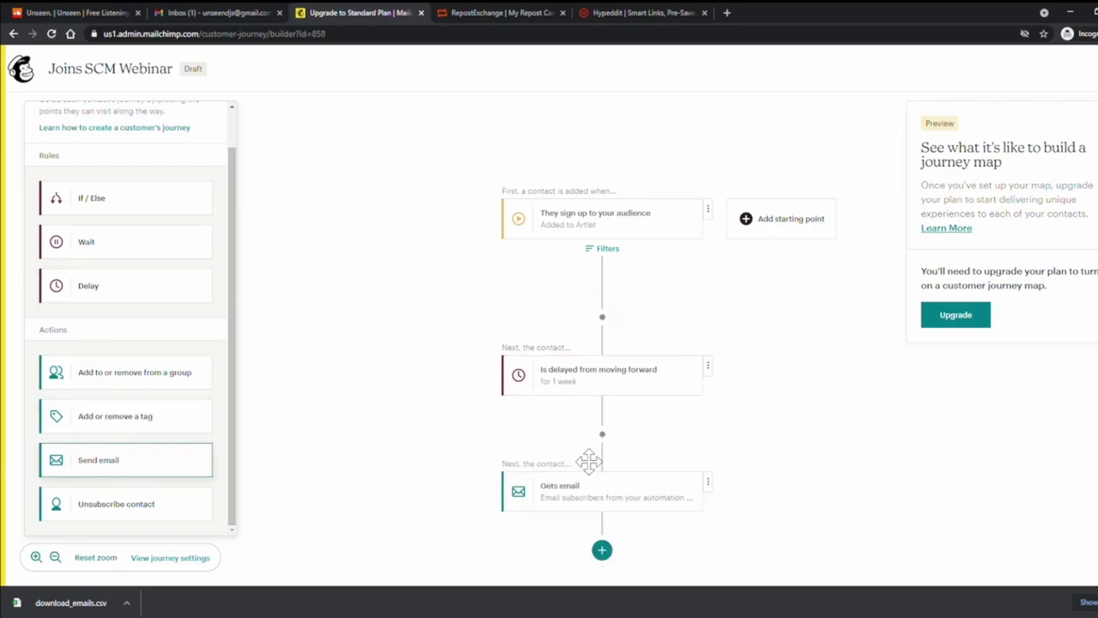
- Extend the journey with a second 1-week delay and another Send email action before the contact exits
{"action": "left_click_drag", "start_coordinate": [91, 299], "coordinate": [602, 552]}
{"action": "left_click_drag", "start_coordinate": [844, 327], "coordinate": [858, 235]}
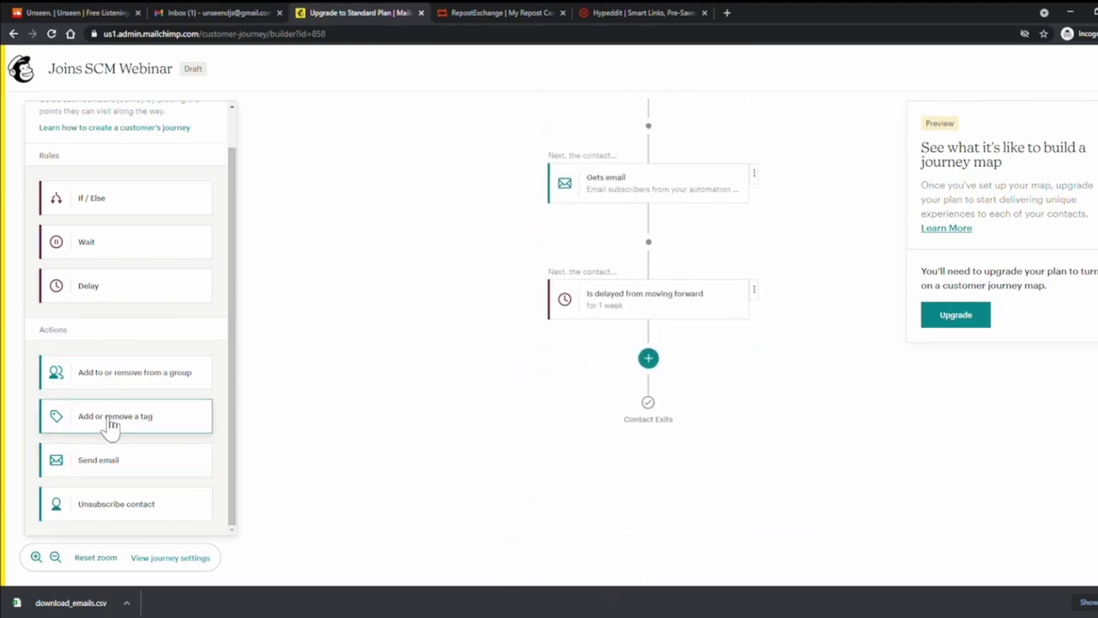
{"action": "left_click_drag", "start_coordinate": [93, 455], "coordinate": [650, 387]}
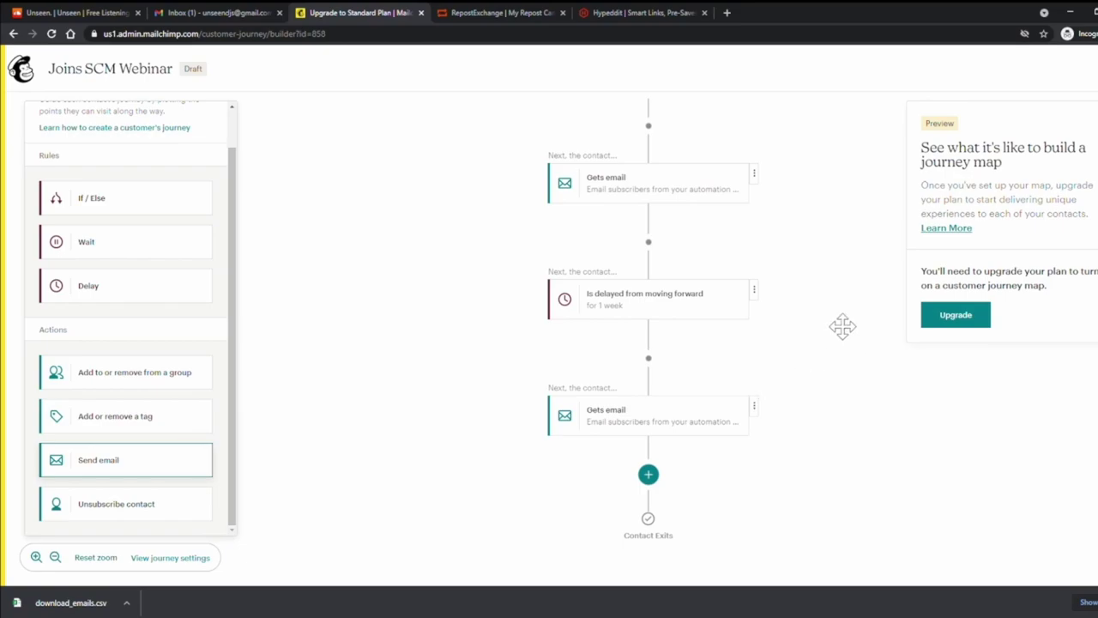
{"action": "scroll", "coordinate": [839, 387], "scroll_direction": "up", "scroll_amount": 3}
{"action": "left_click_drag", "start_coordinate": [836, 461], "coordinate": [743, 304]}
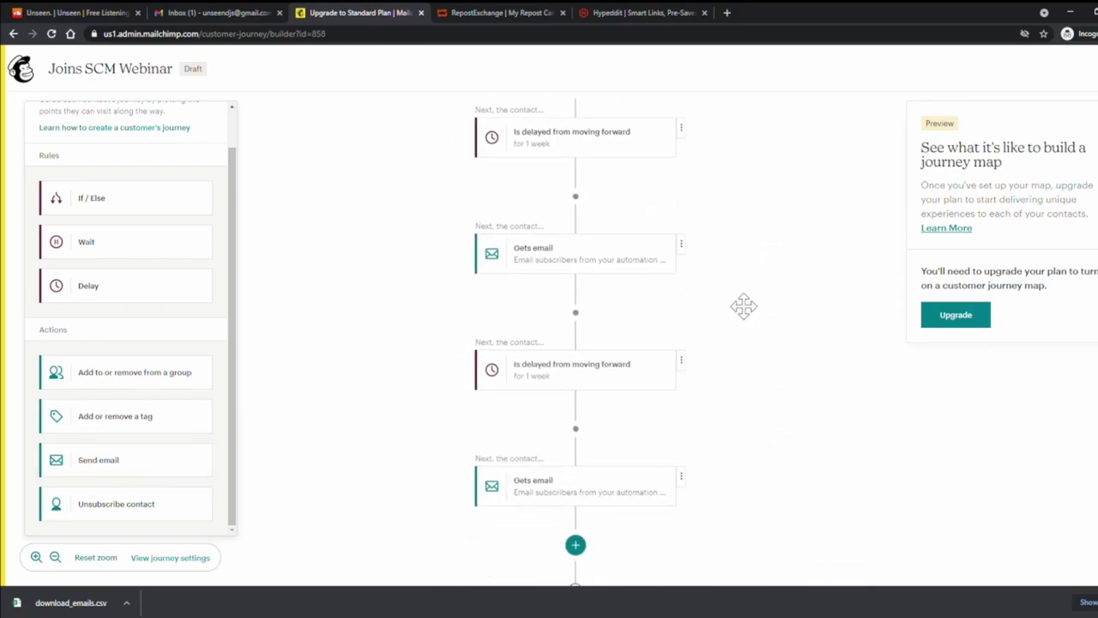
{"action": "left_click_drag", "start_coordinate": [761, 421], "coordinate": [787, 393]}
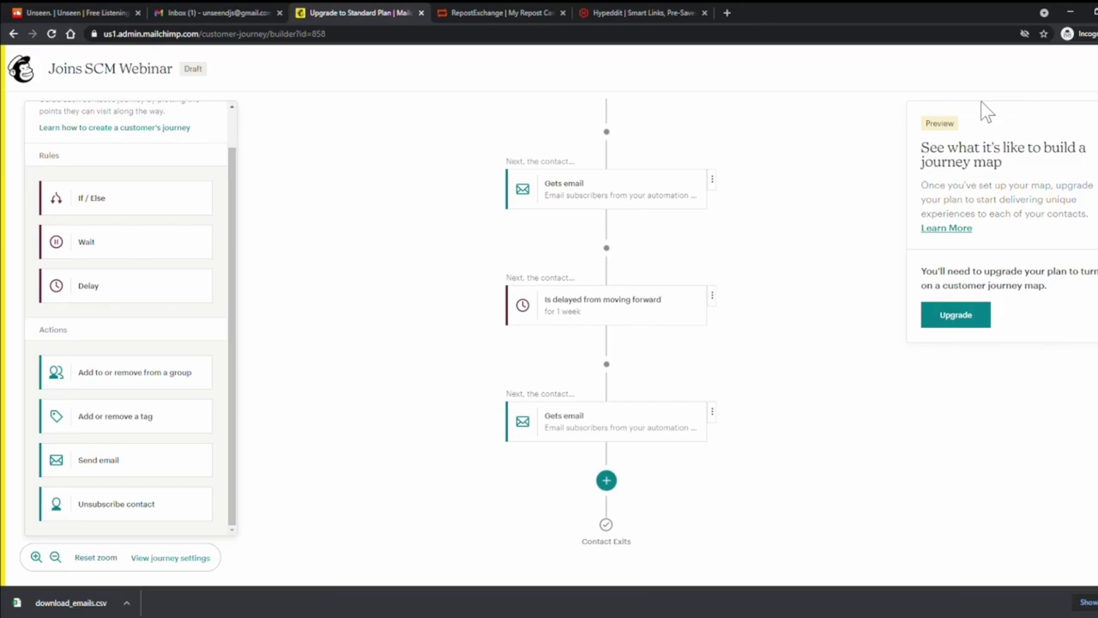
- Switch to RepostExchange, refresh the repost campaigns and review the reposters of both running tracks
{"action": "left_click", "coordinate": [643, 12]}
{"action": "left_click", "coordinate": [502, 12]}
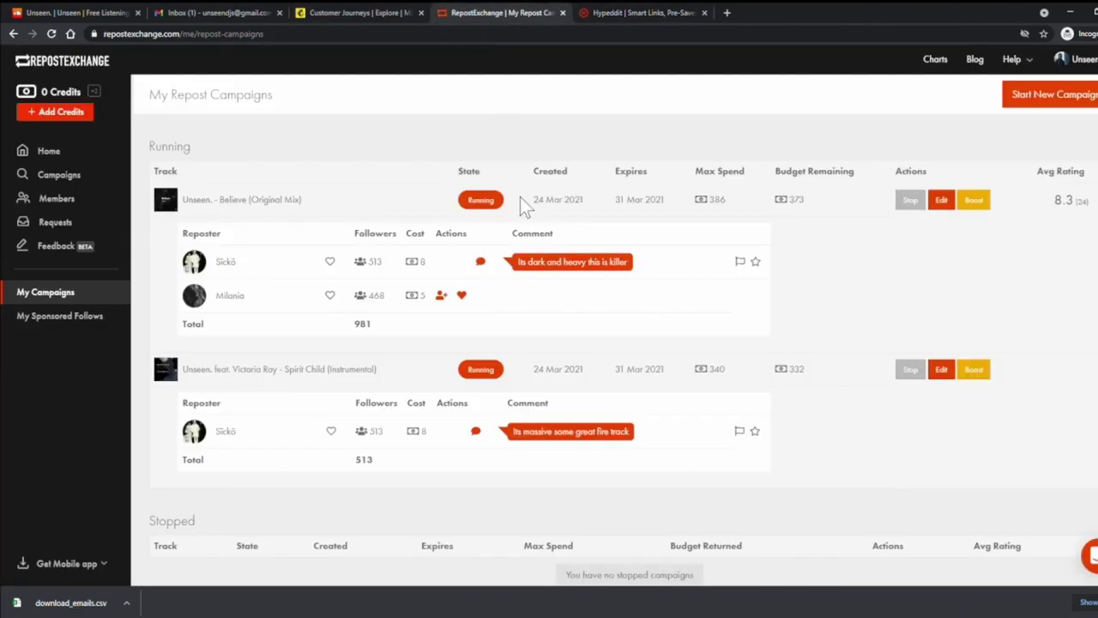
{"action": "left_click", "coordinate": [52, 33]}
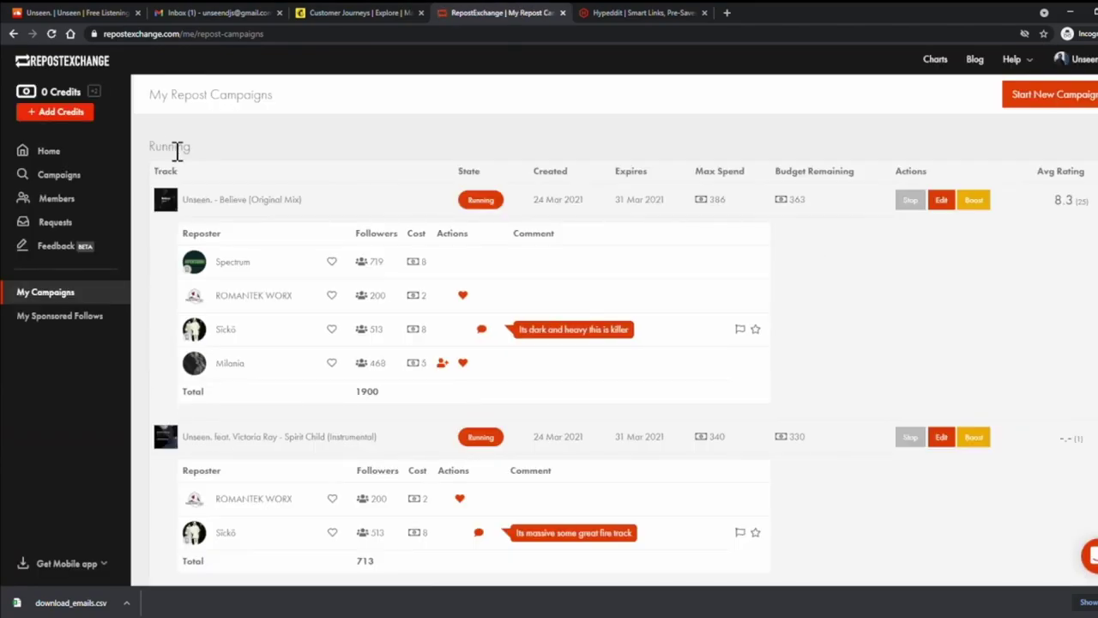
{"action": "scroll", "coordinate": [177, 159], "scroll_direction": "down", "scroll_amount": 2}
{"action": "scroll", "coordinate": [252, 189], "scroll_direction": "up", "scroll_amount": 1}
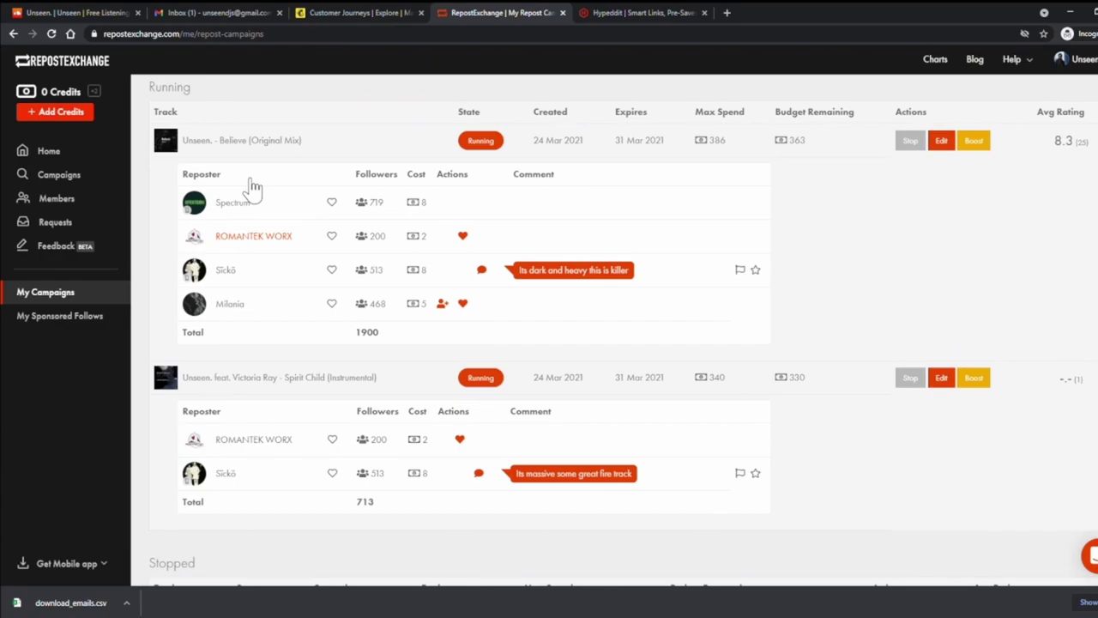